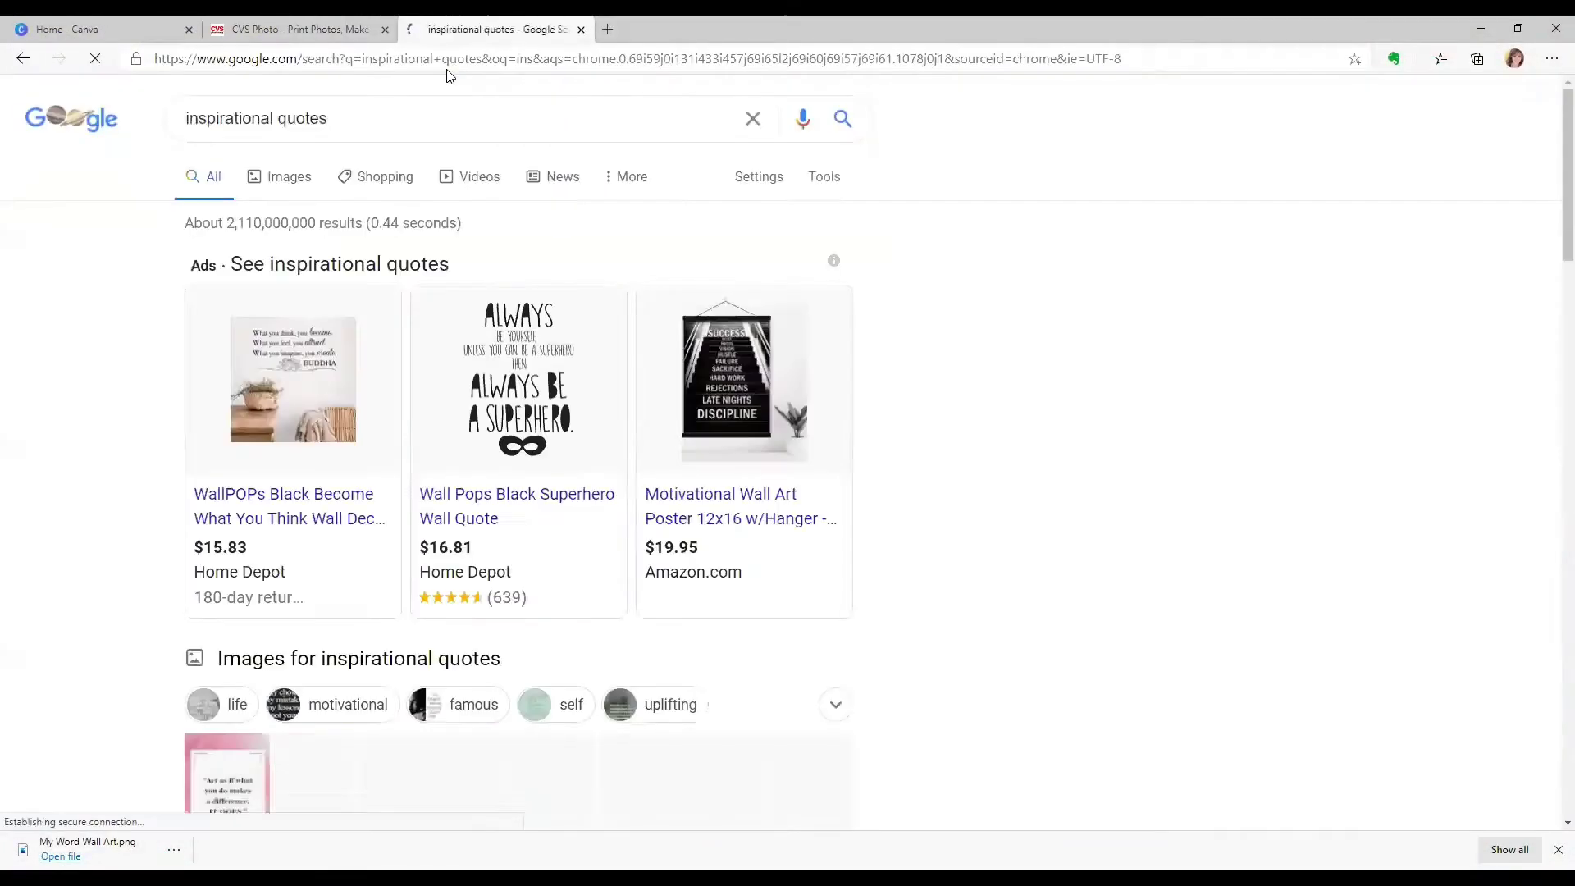
Step: Show Google image results for inspirational quotes and scroll through them
{"action": "left_click", "coordinate": [295, 180]}
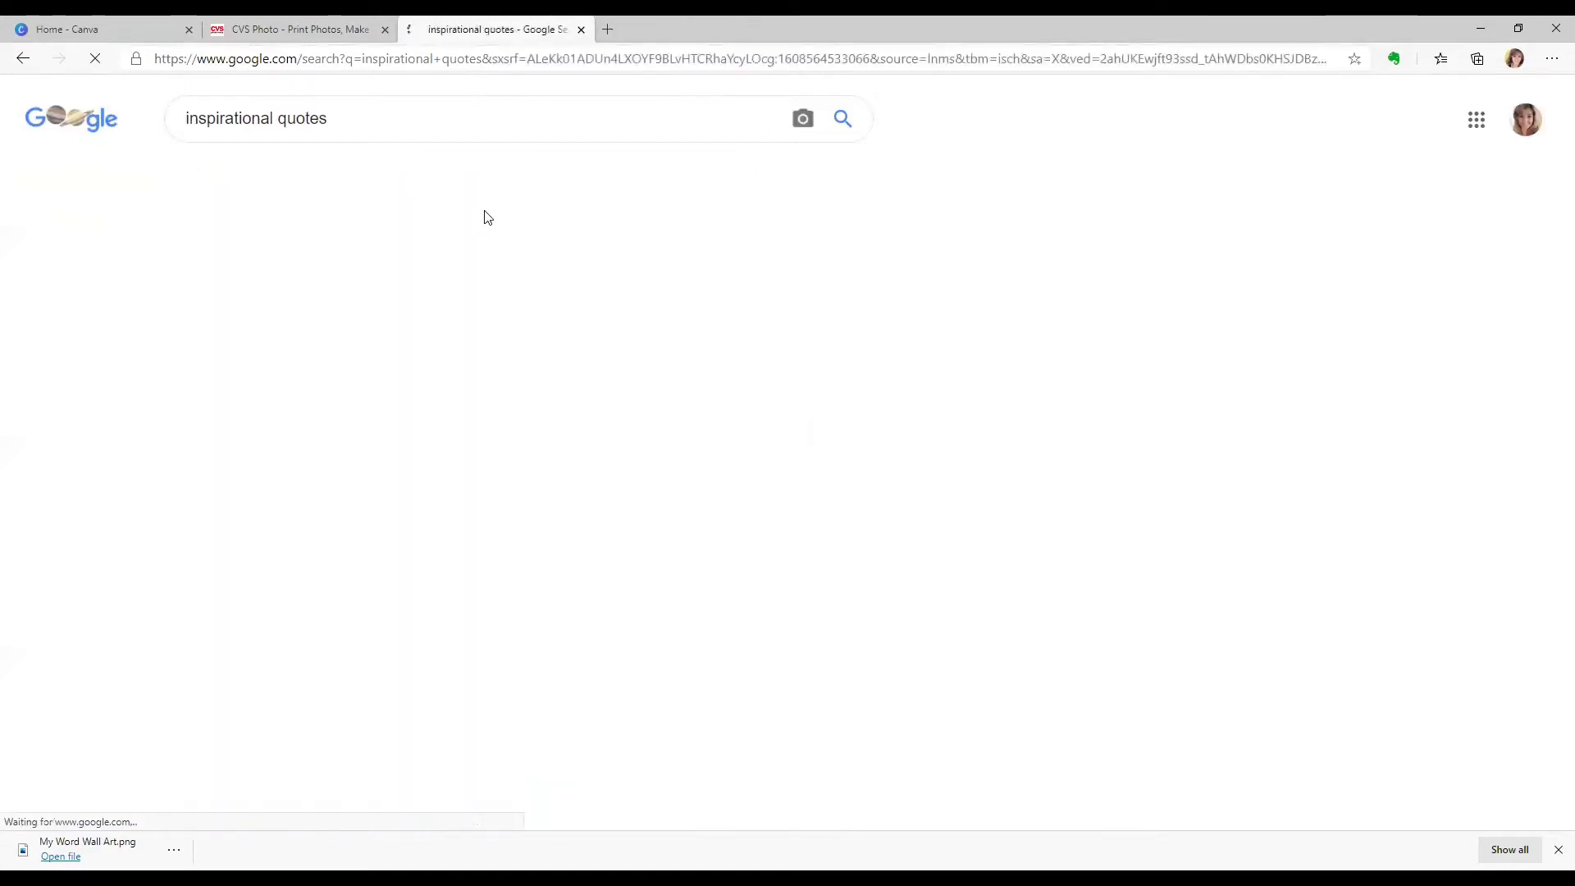
{"action": "scroll", "coordinate": [865, 394], "scroll_direction": "down", "scroll_amount": 8}
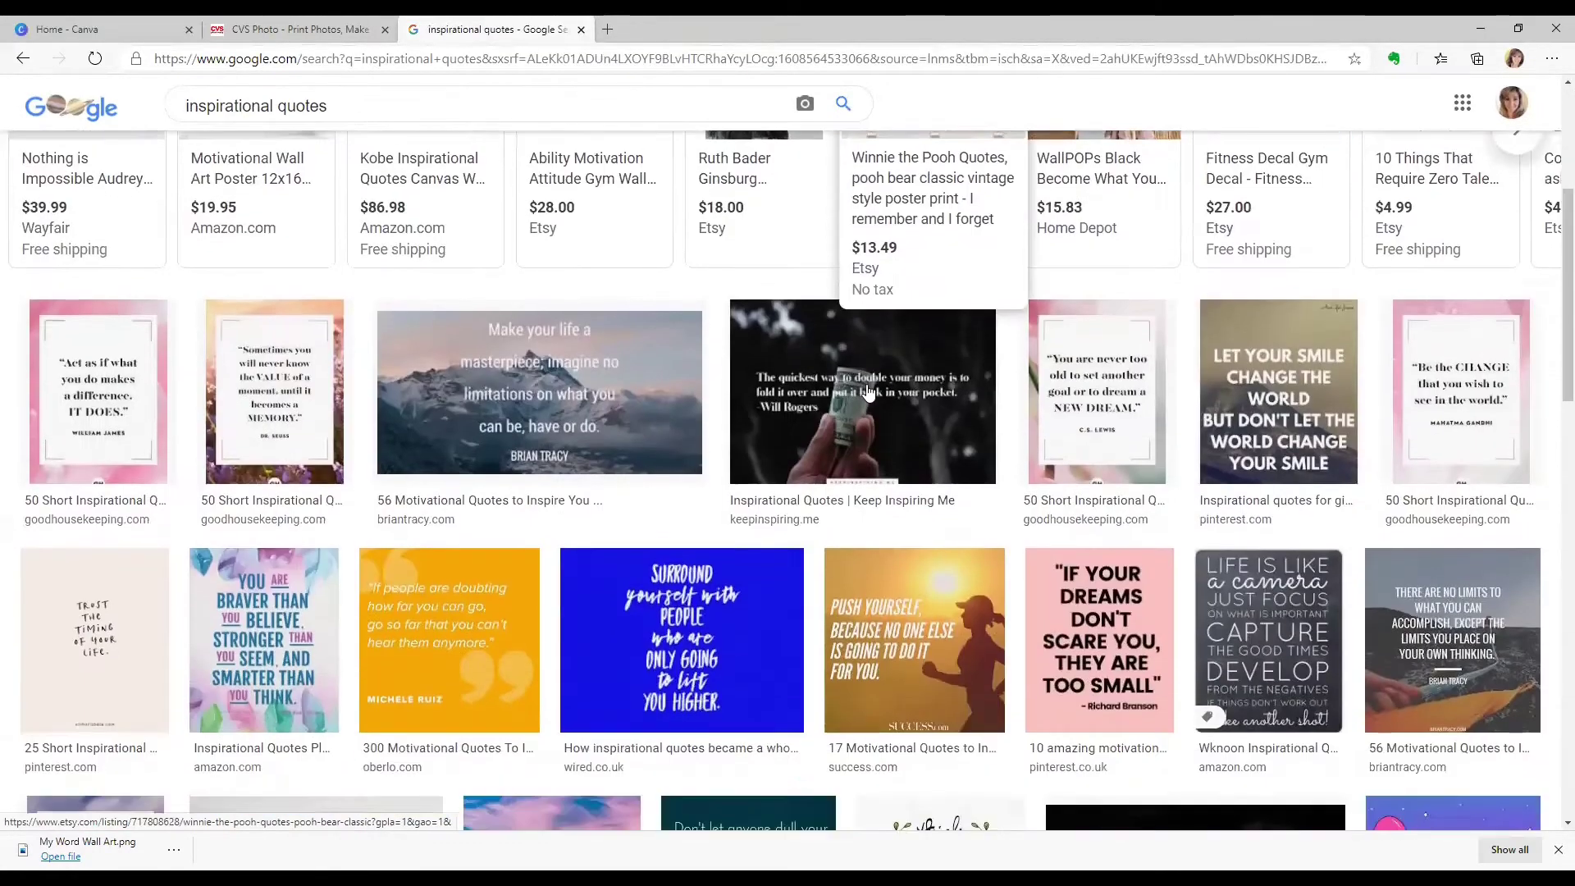
{"action": "scroll", "coordinate": [941, 407], "scroll_direction": "down", "scroll_amount": 7}
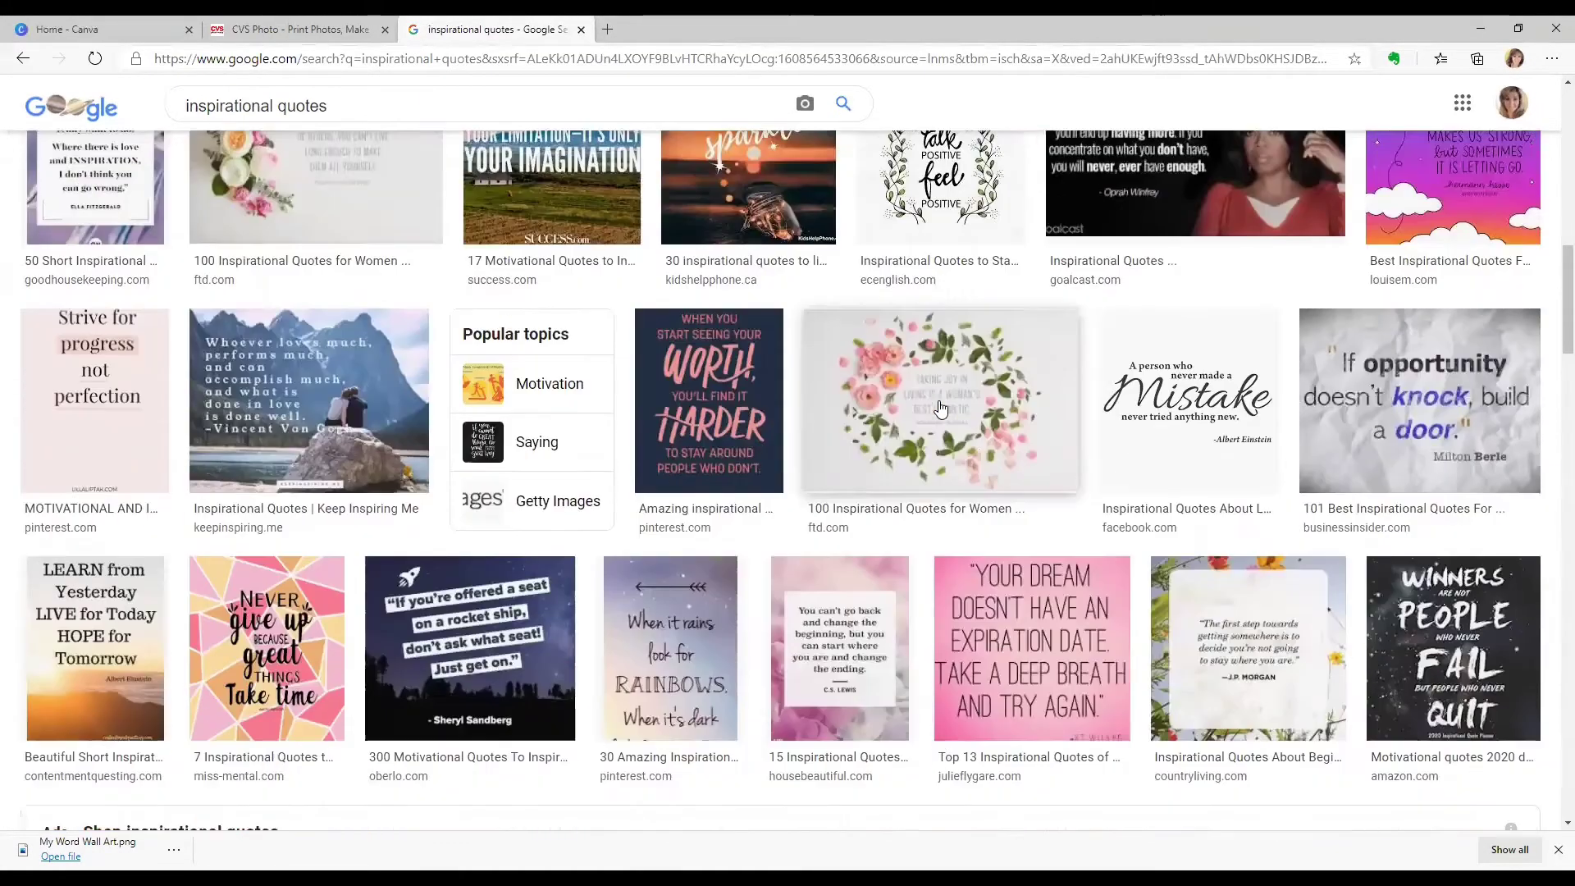
{"action": "scroll", "coordinate": [941, 408], "scroll_direction": "down", "scroll_amount": 1}
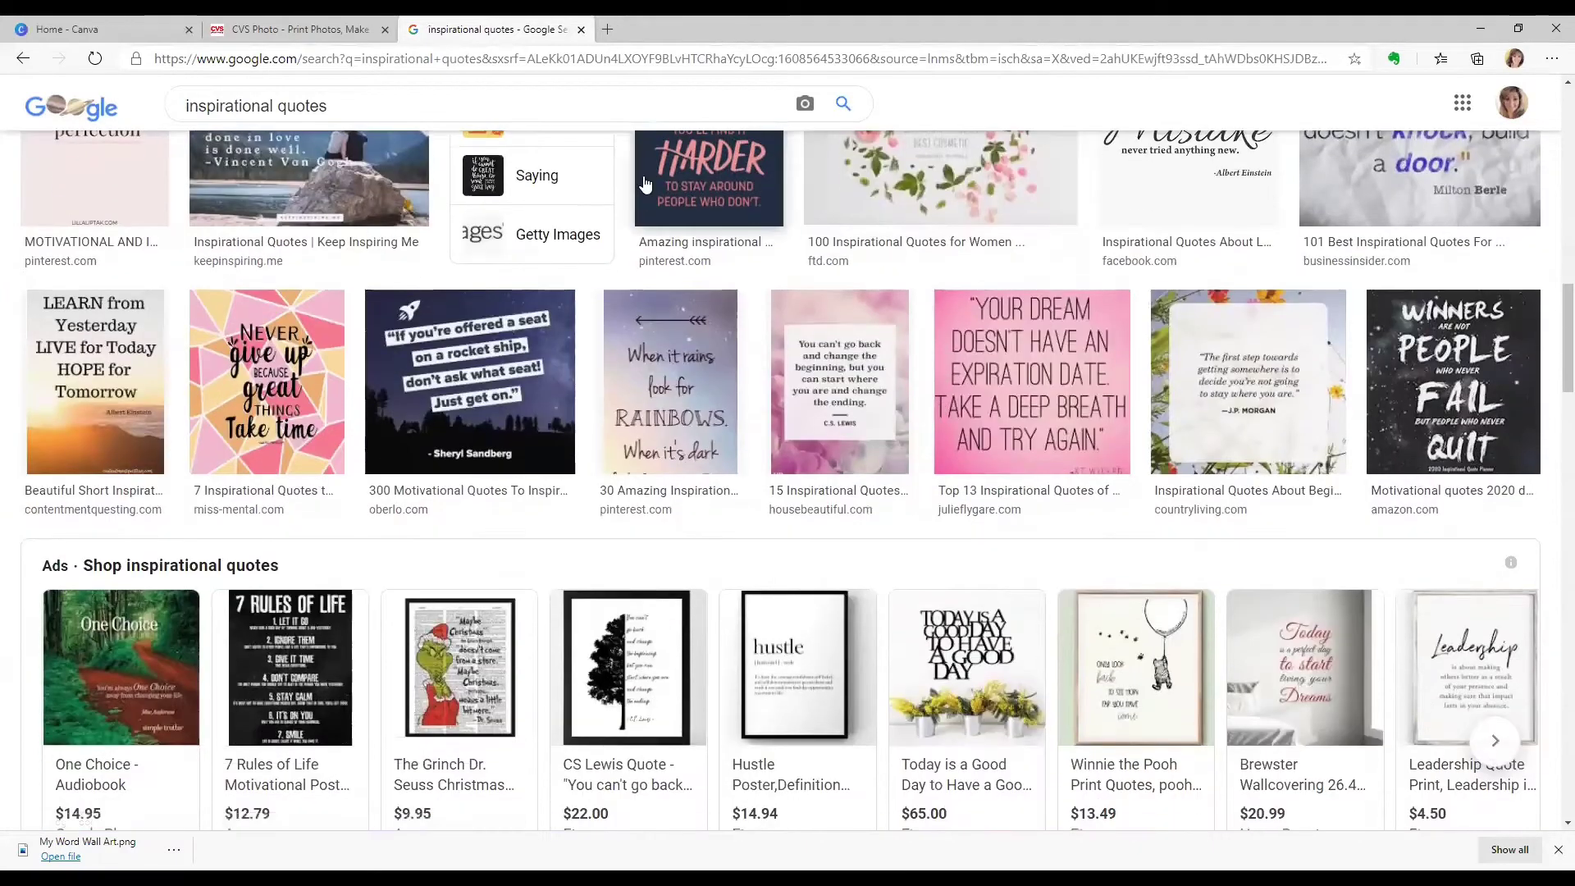
Step: Search for 'funny quotes for women' and scroll through the image results
{"action": "type", "text": "funn"}
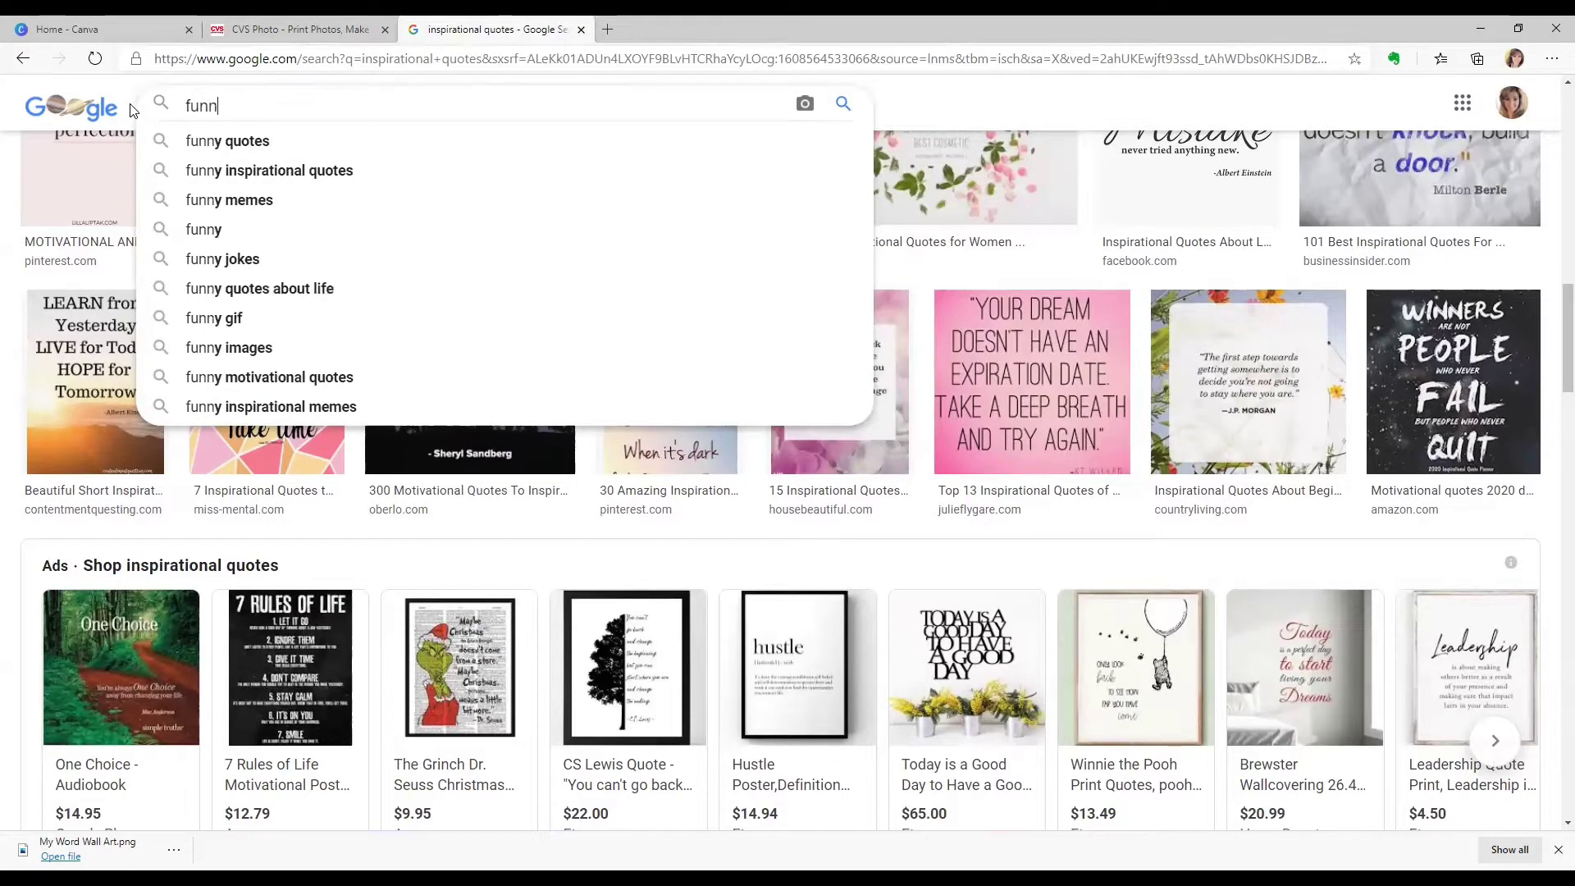
{"action": "type", "text": "y quotes for women"}
{"action": "key", "text": "Return"}
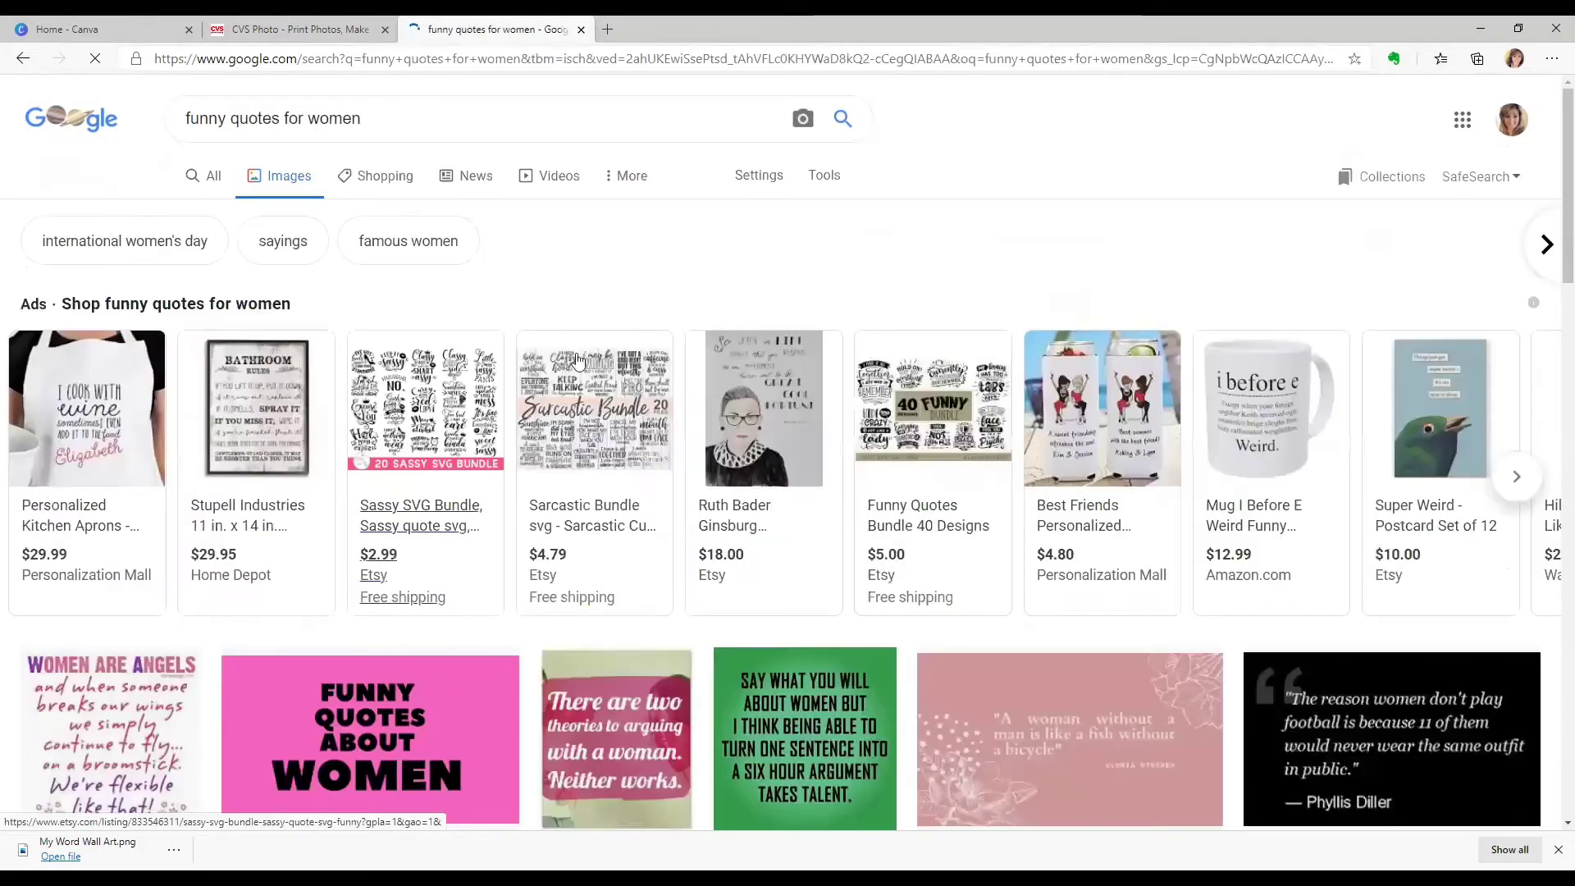
{"action": "scroll", "coordinate": [596, 369], "scroll_direction": "down", "scroll_amount": 5}
{"action": "scroll", "coordinate": [597, 369], "scroll_direction": "down", "scroll_amount": 4}
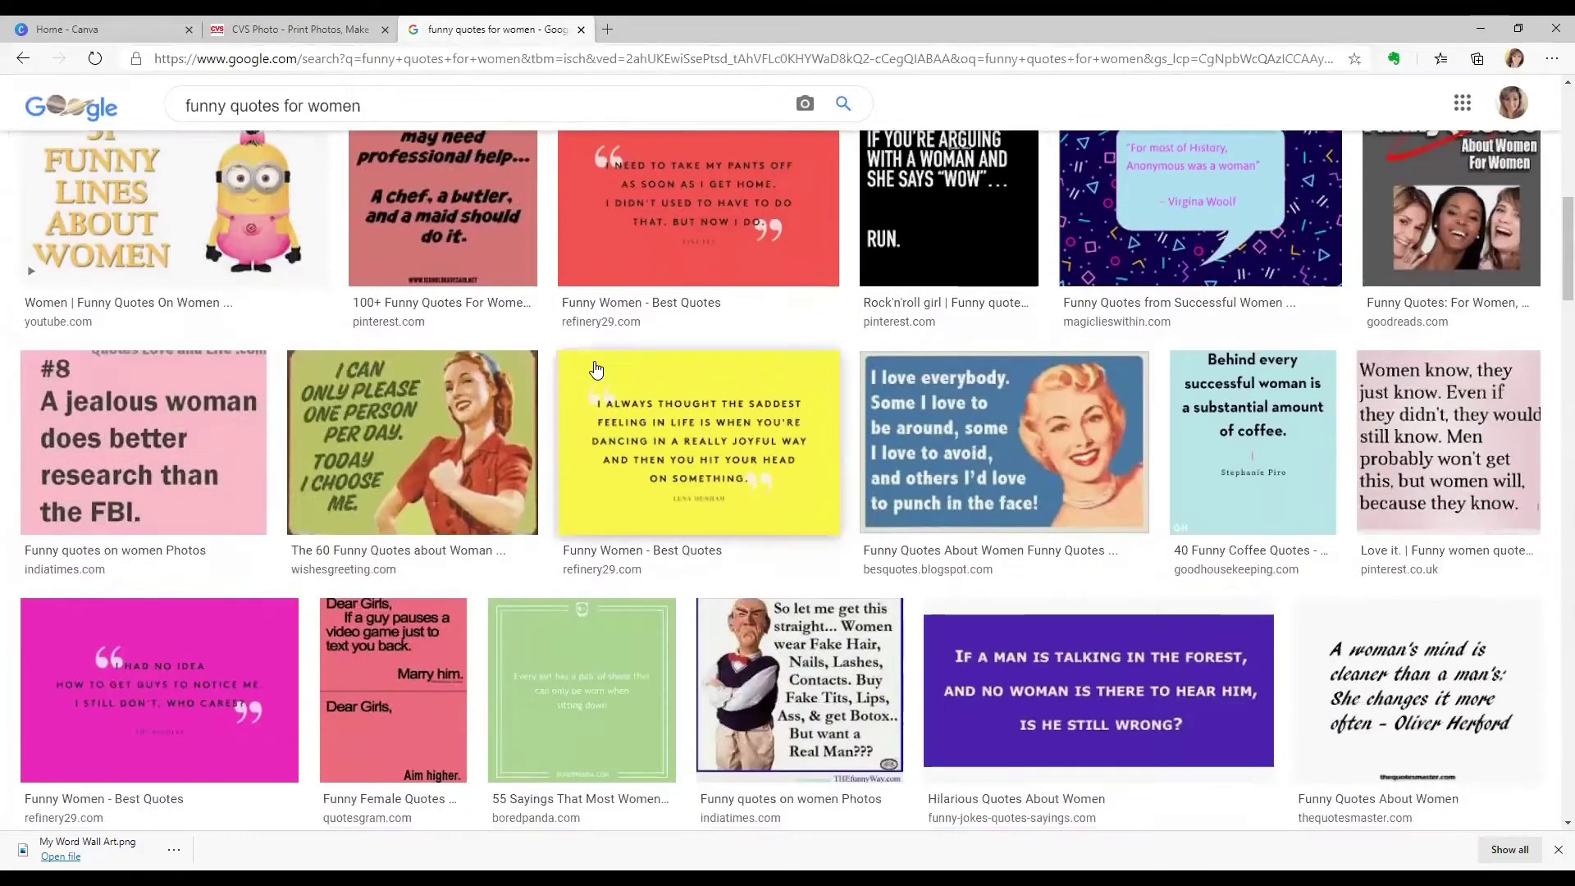
{"action": "scroll", "coordinate": [596, 370], "scroll_direction": "down", "scroll_amount": 4}
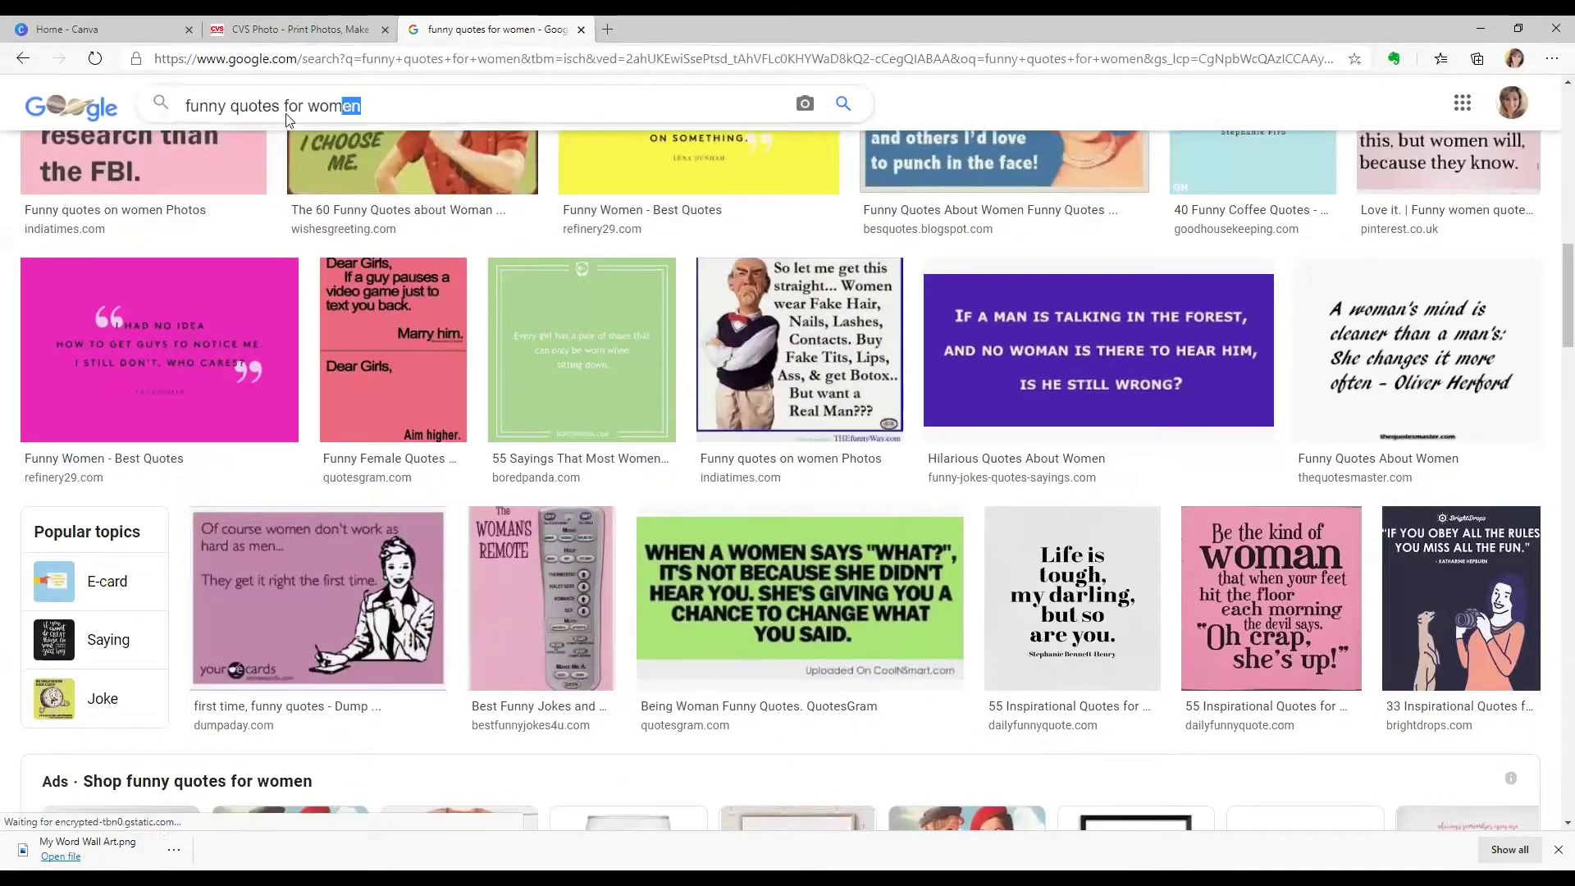
Step: Switch to the 'kitchen quotes' image results, browse them, and select the page address
{"action": "type", "text": "itch"}
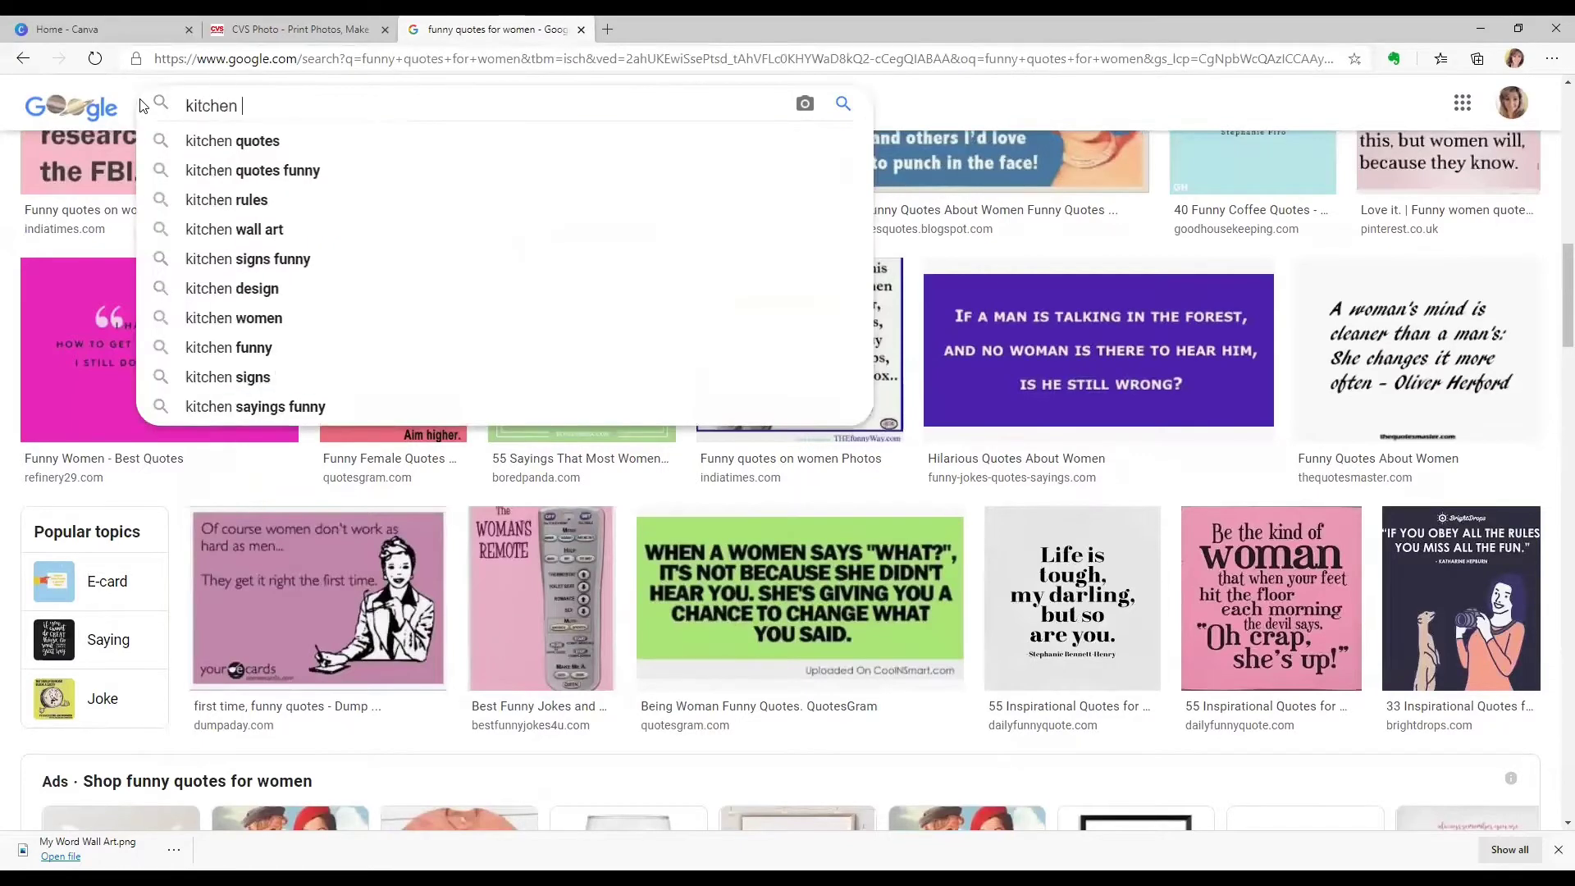
{"action": "type", "text": "en"}
{"action": "left_click", "coordinate": [144, 145]}
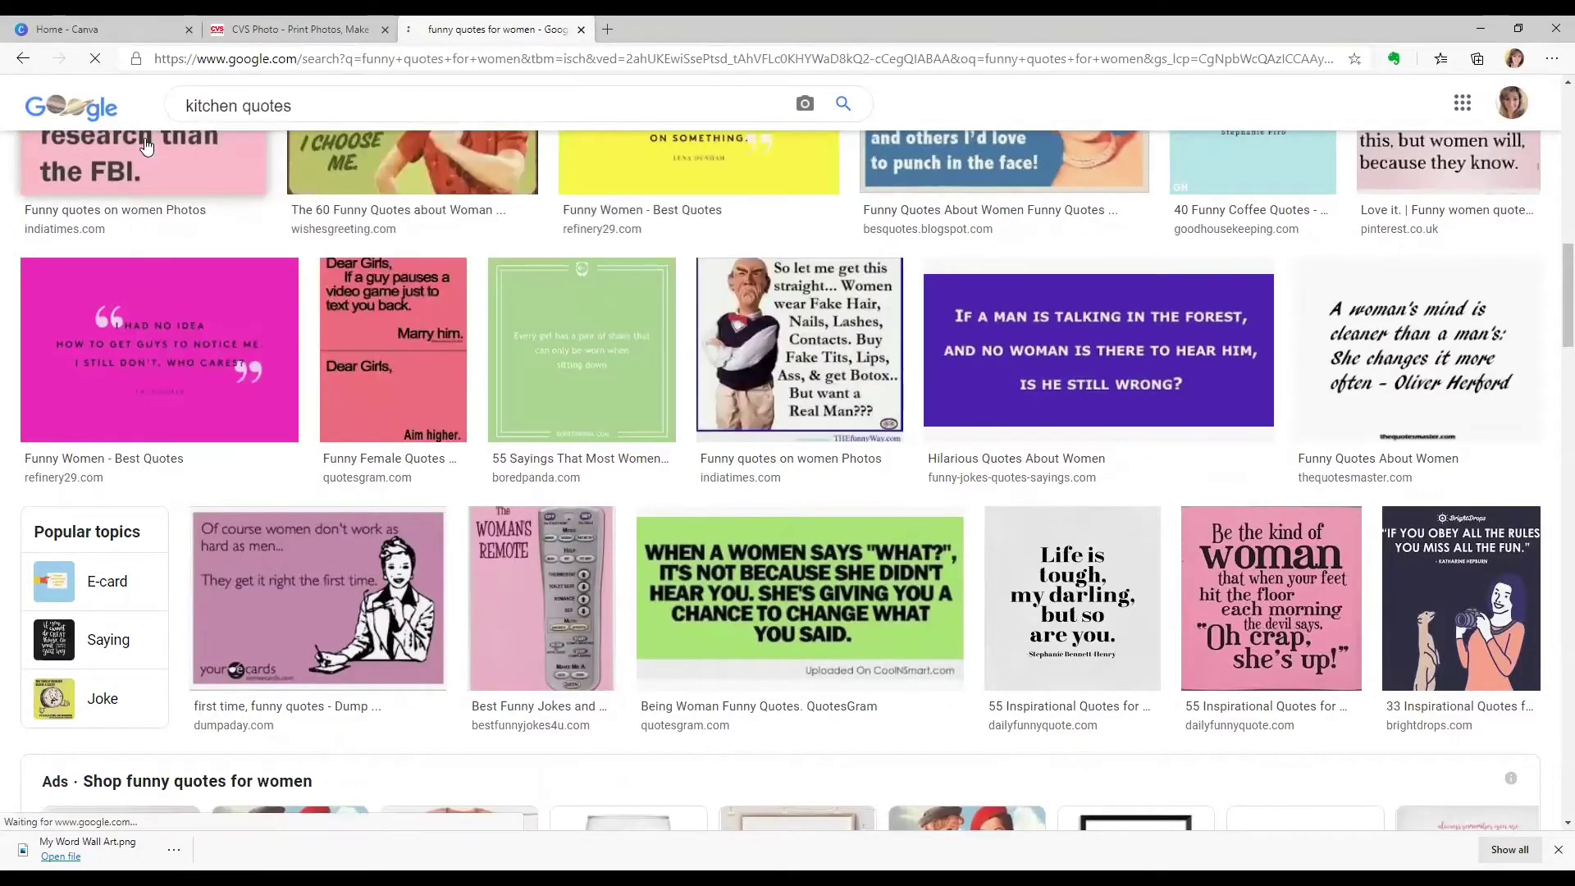
{"action": "scroll", "coordinate": [712, 347], "scroll_direction": "down", "scroll_amount": 3}
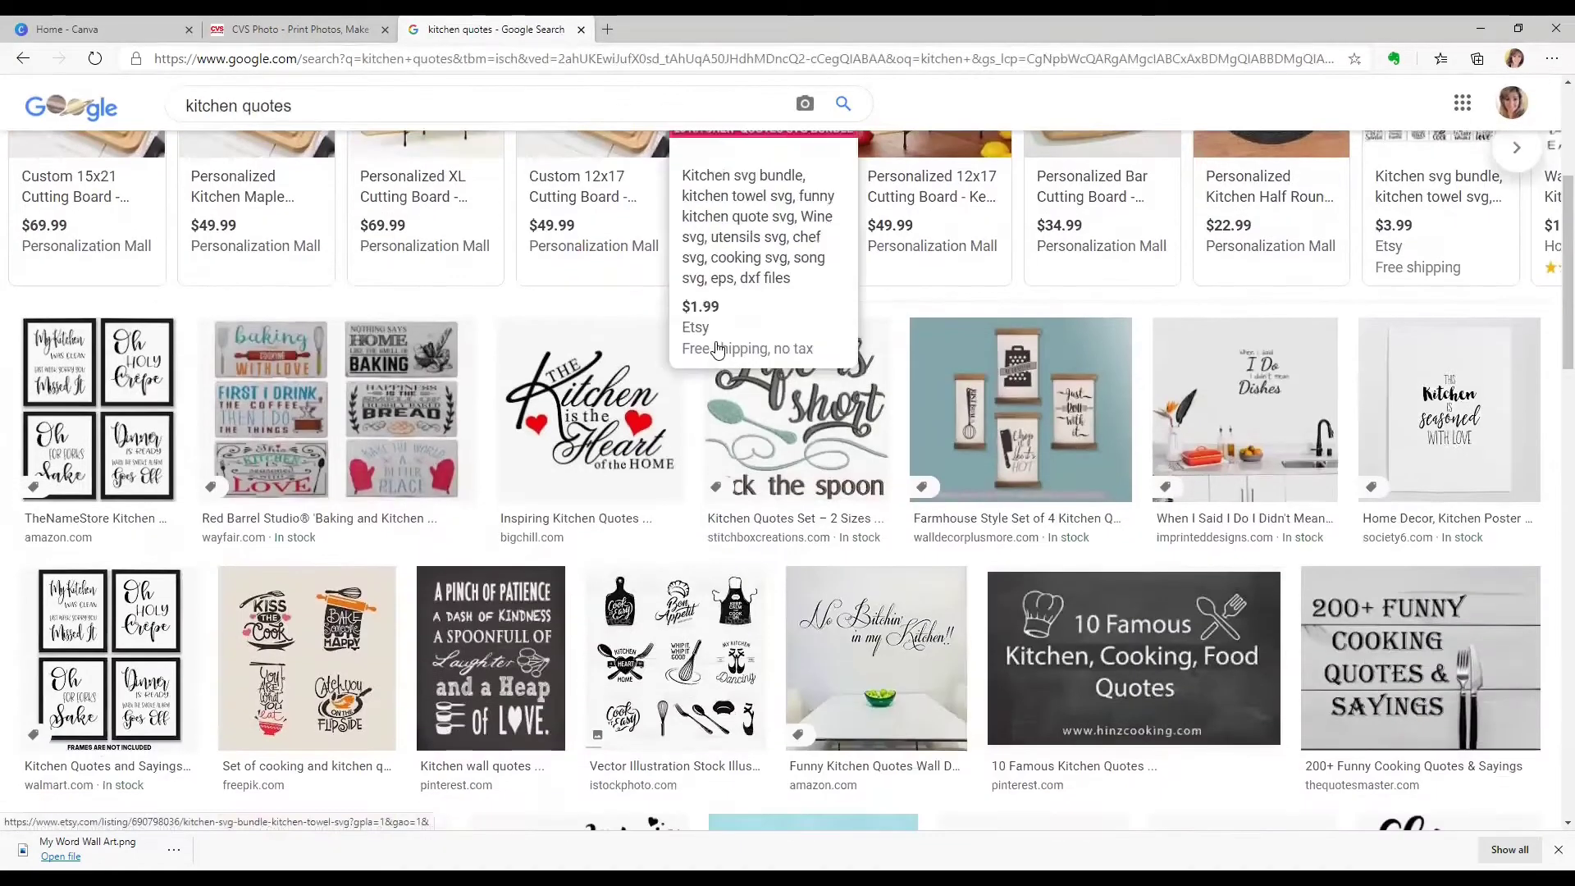
{"action": "scroll", "coordinate": [718, 350], "scroll_direction": "down", "scroll_amount": 9}
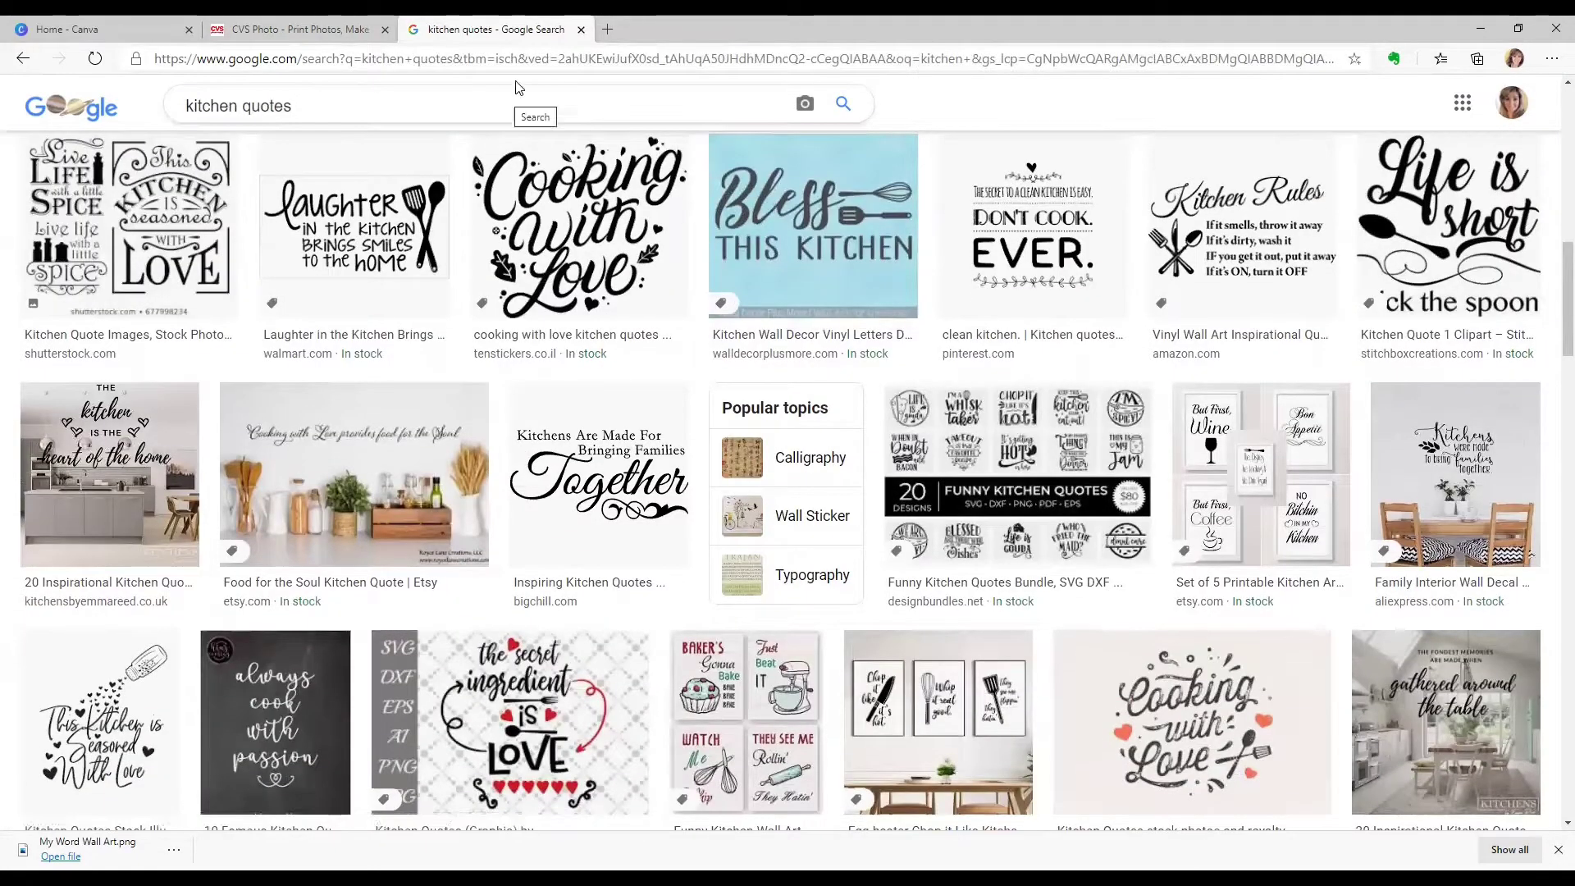
{"action": "left_click", "coordinate": [570, 56]}
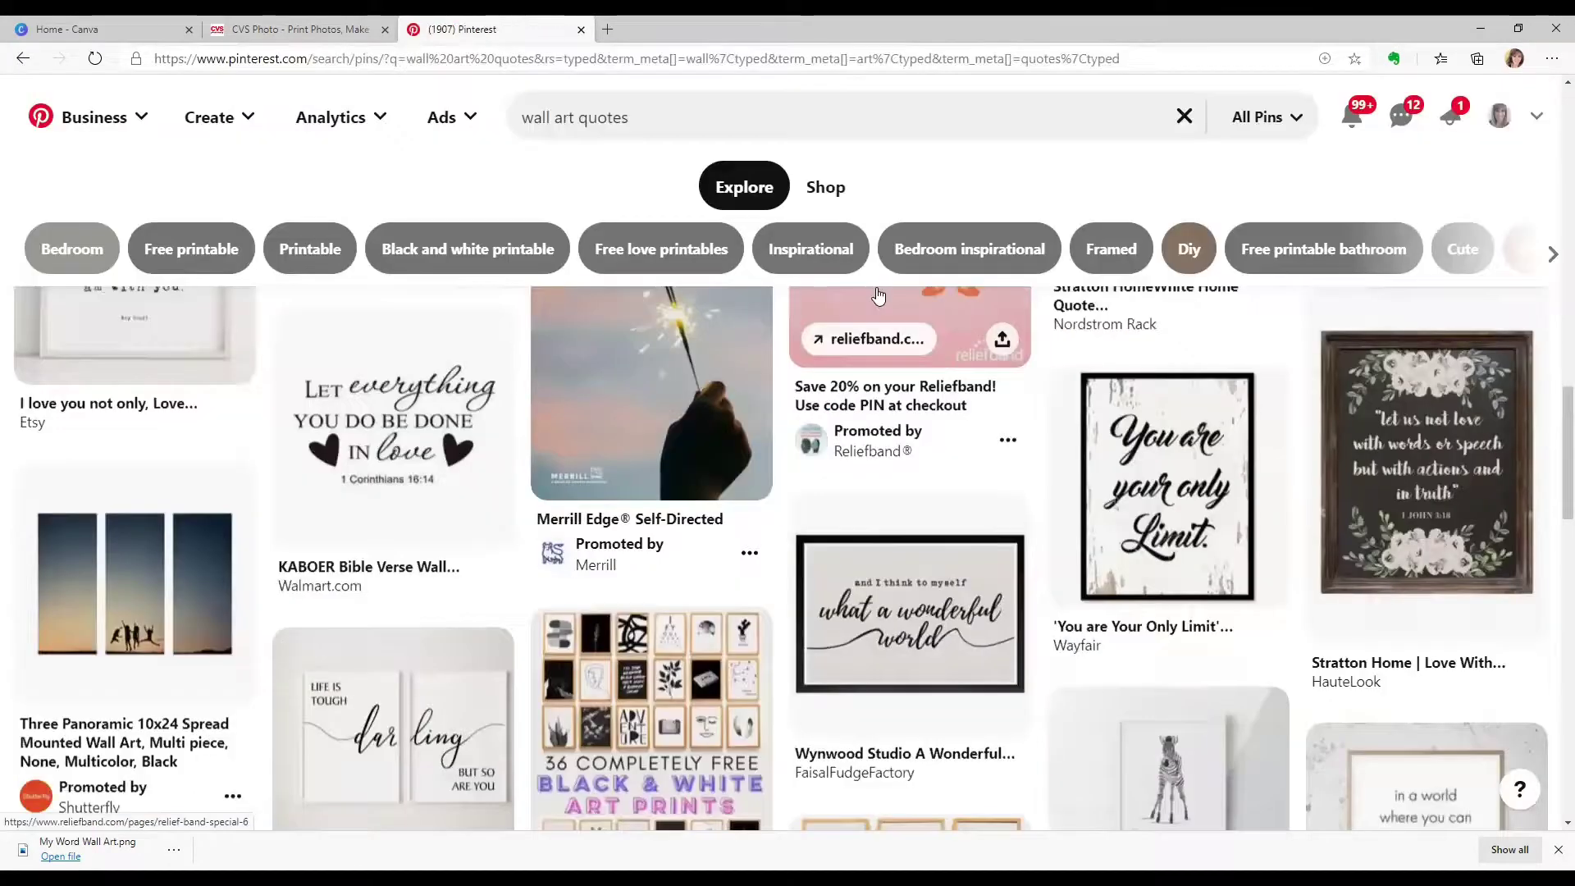
Step: Replace the wall art quotes search with 'sarcastic fitness quotes' and browse the pins
{"action": "scroll", "coordinate": [878, 293], "scroll_direction": "down", "scroll_amount": 4}
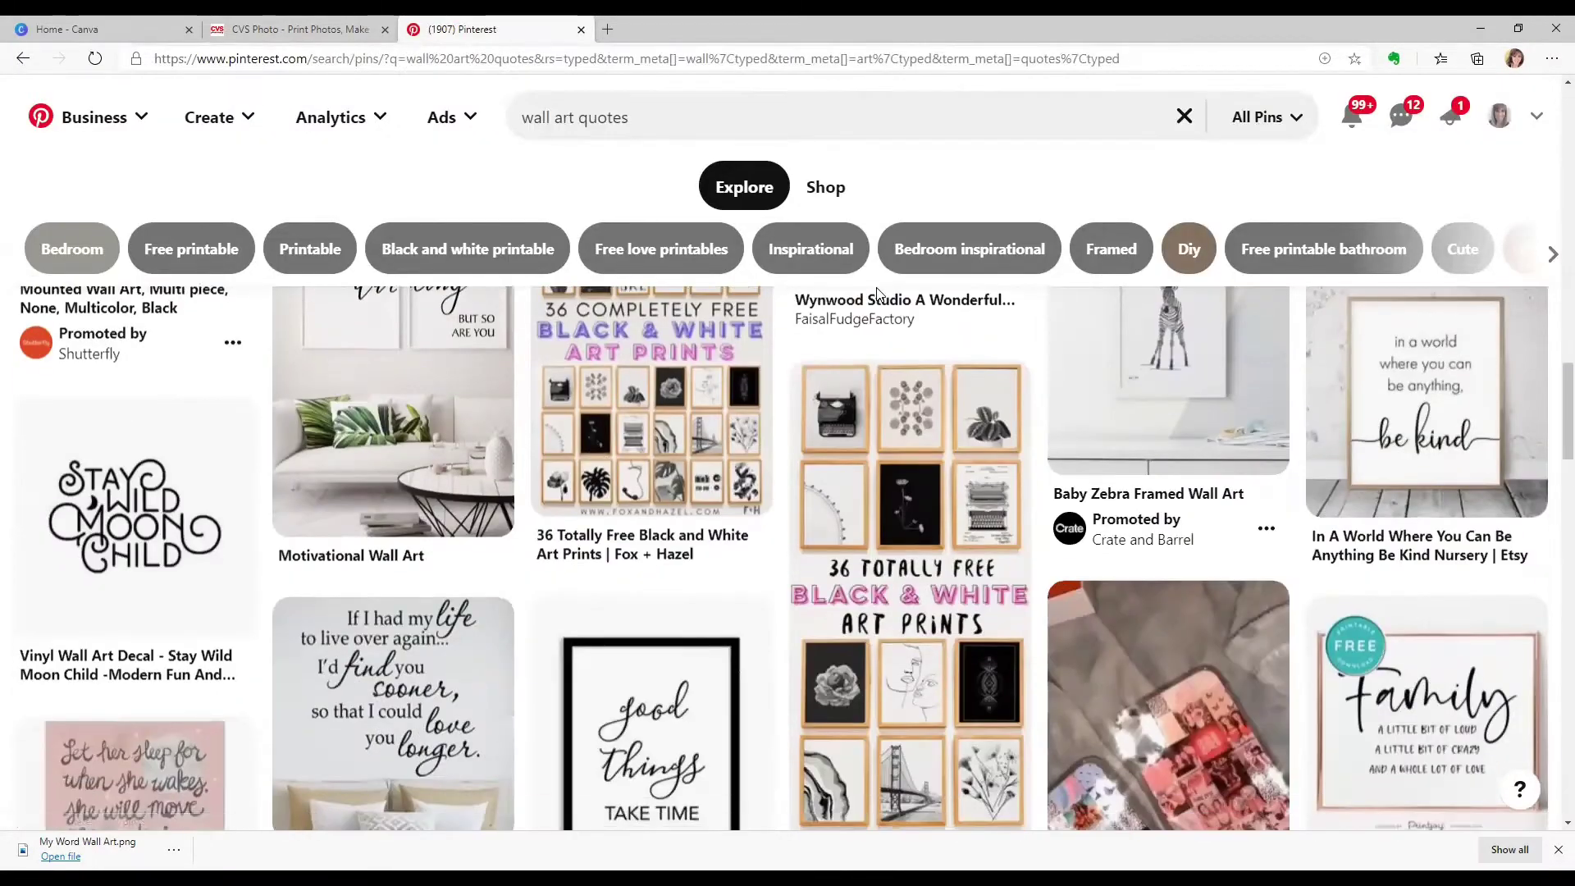
{"action": "scroll", "coordinate": [878, 292], "scroll_direction": "down", "scroll_amount": 3}
{"action": "left_click", "coordinate": [521, 115]}
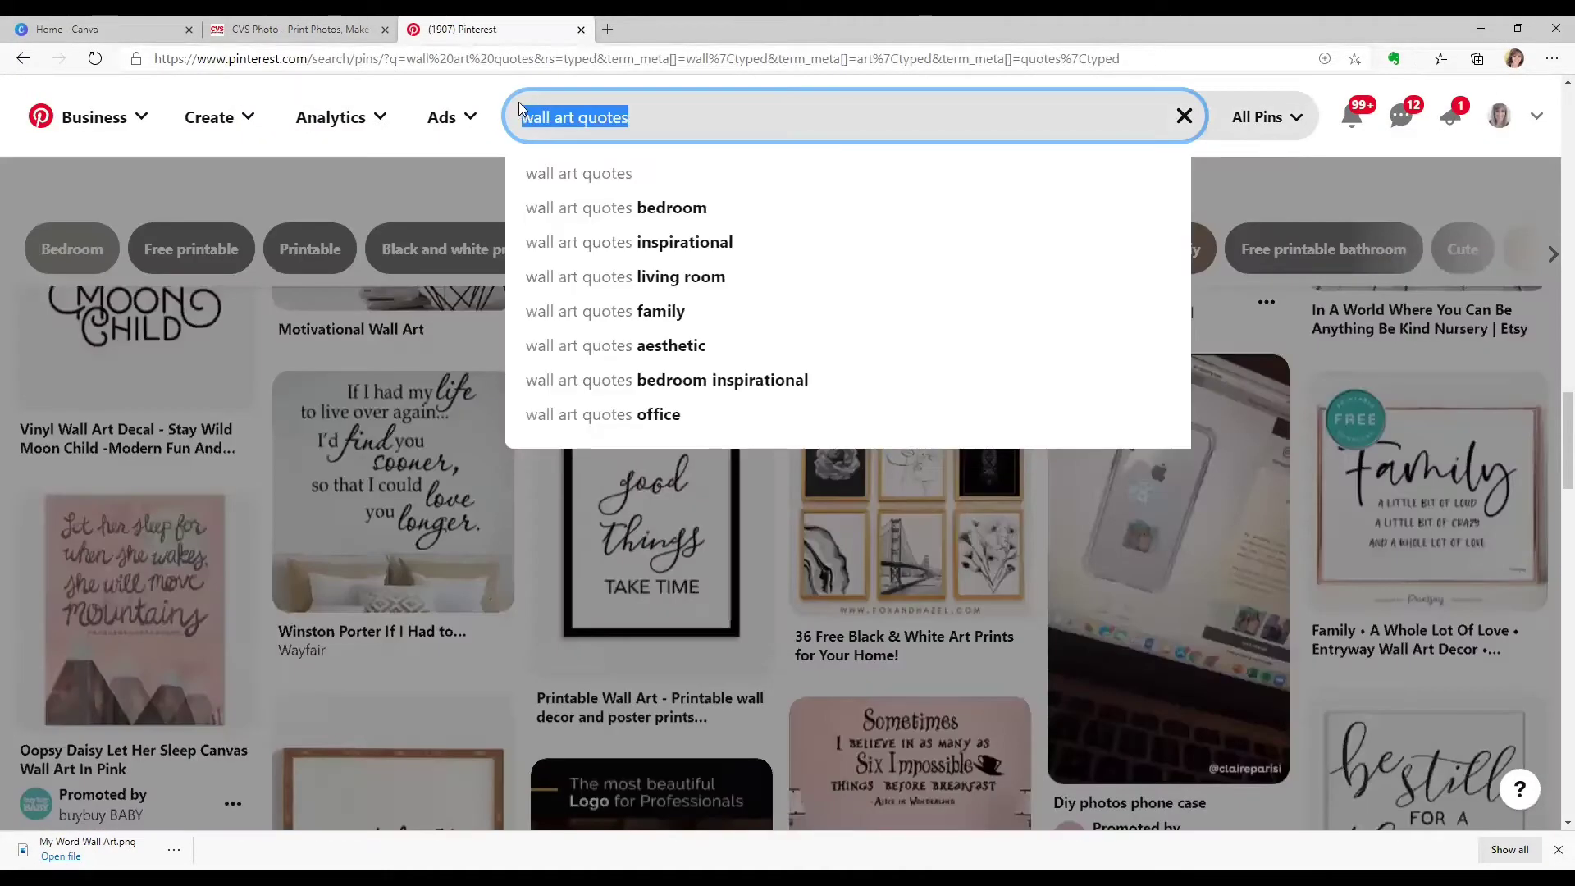
{"action": "type", "text": "sarcastic"}
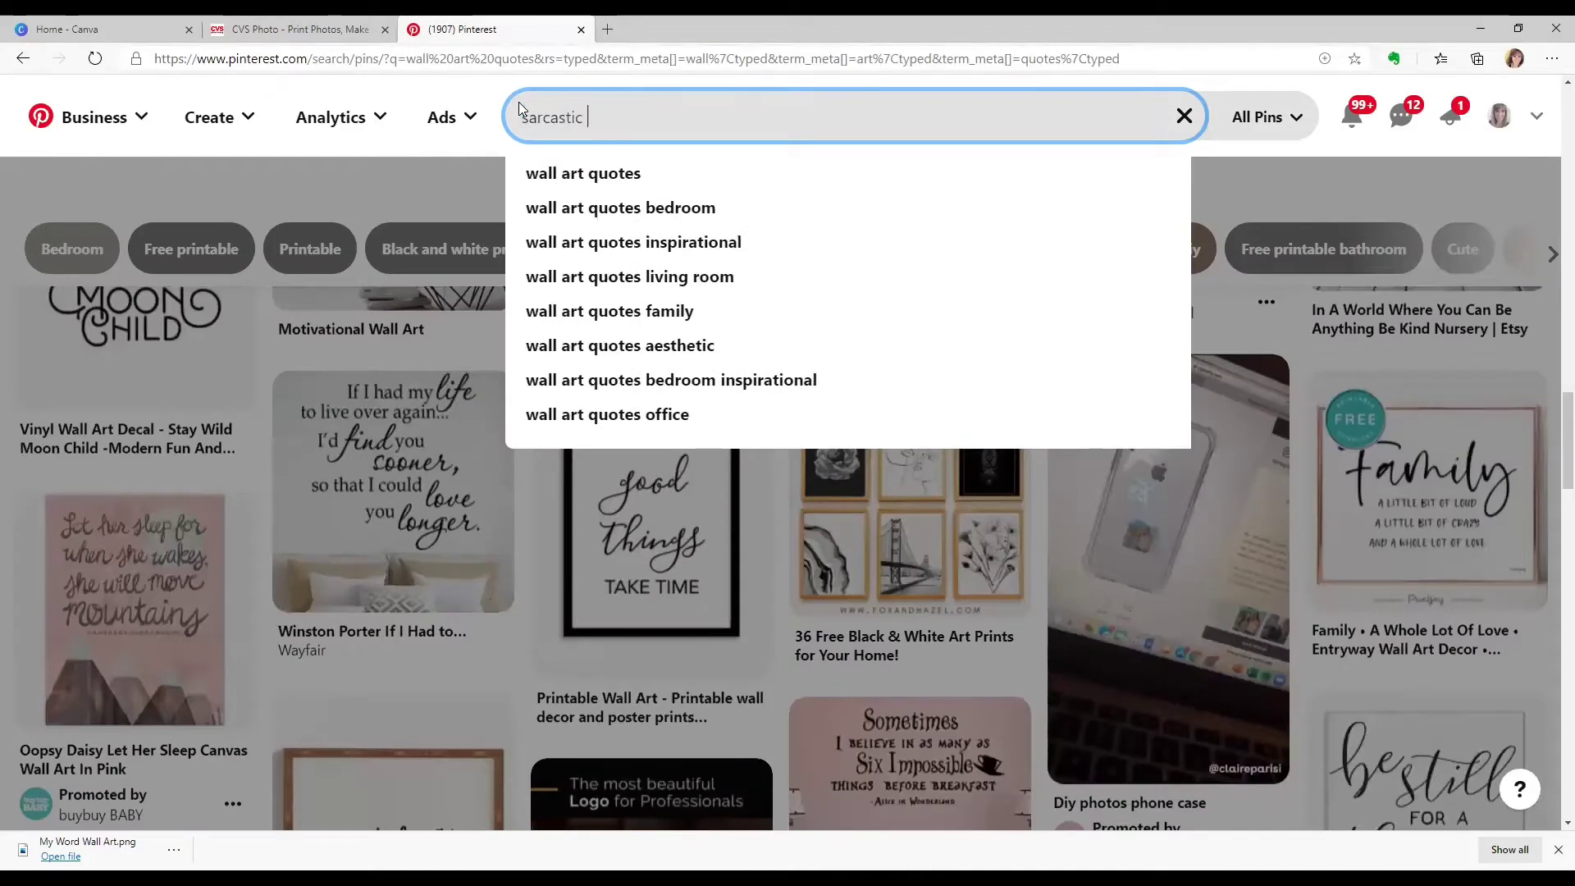
{"action": "type", "text": " fitness quotes"}
{"action": "key", "text": "Return"}
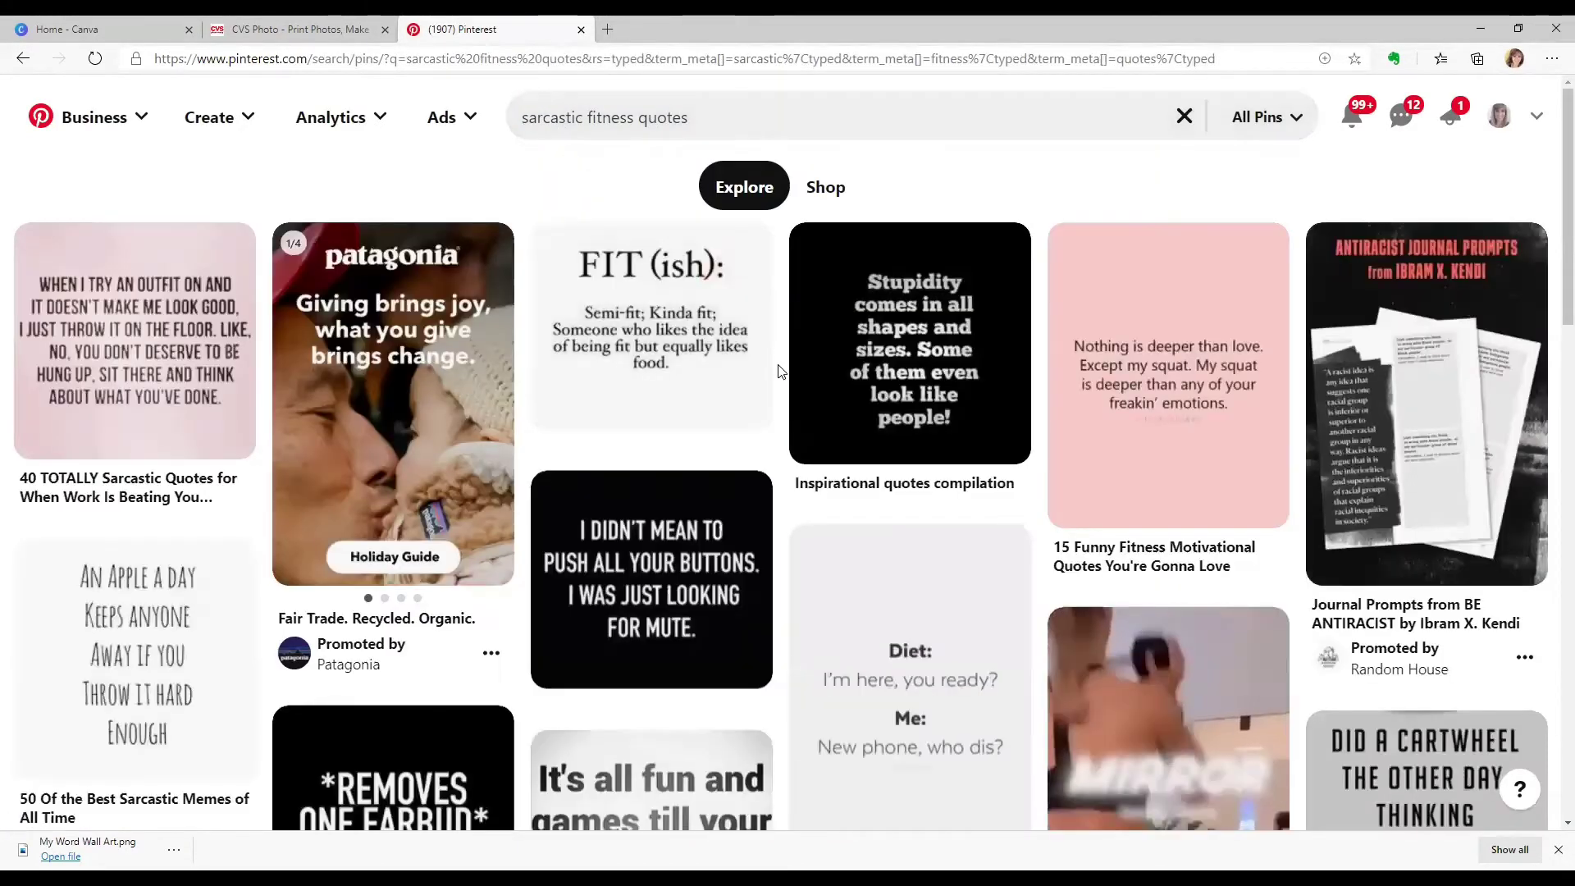
{"action": "scroll", "coordinate": [792, 370], "scroll_direction": "down", "scroll_amount": 3}
{"action": "scroll", "coordinate": [799, 369], "scroll_direction": "down", "scroll_amount": 6}
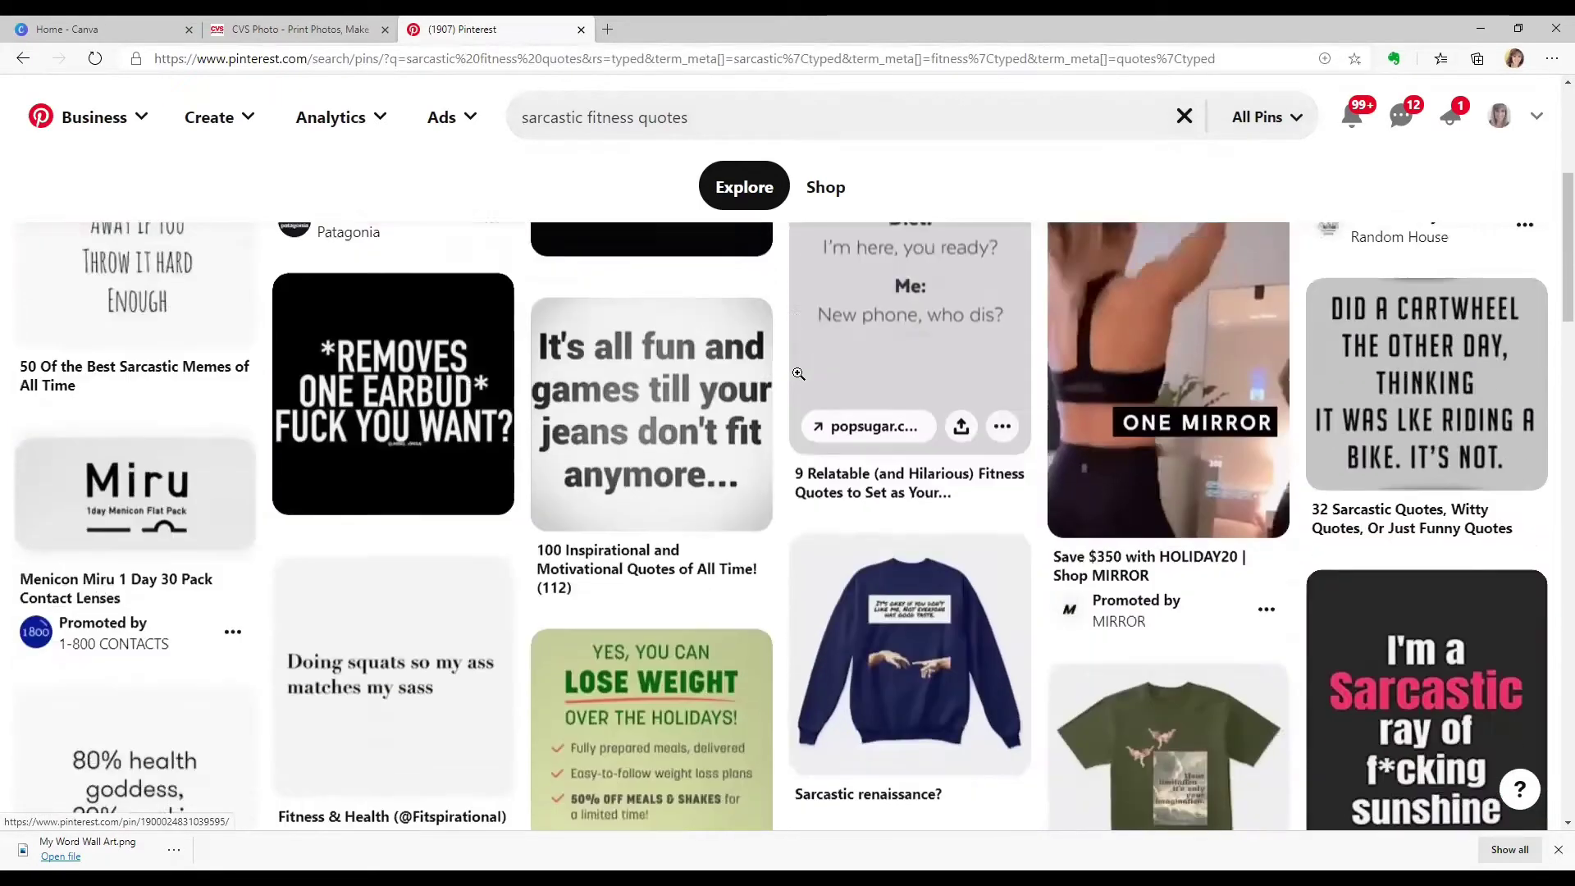
{"action": "scroll", "coordinate": [798, 376], "scroll_direction": "down", "scroll_amount": 3}
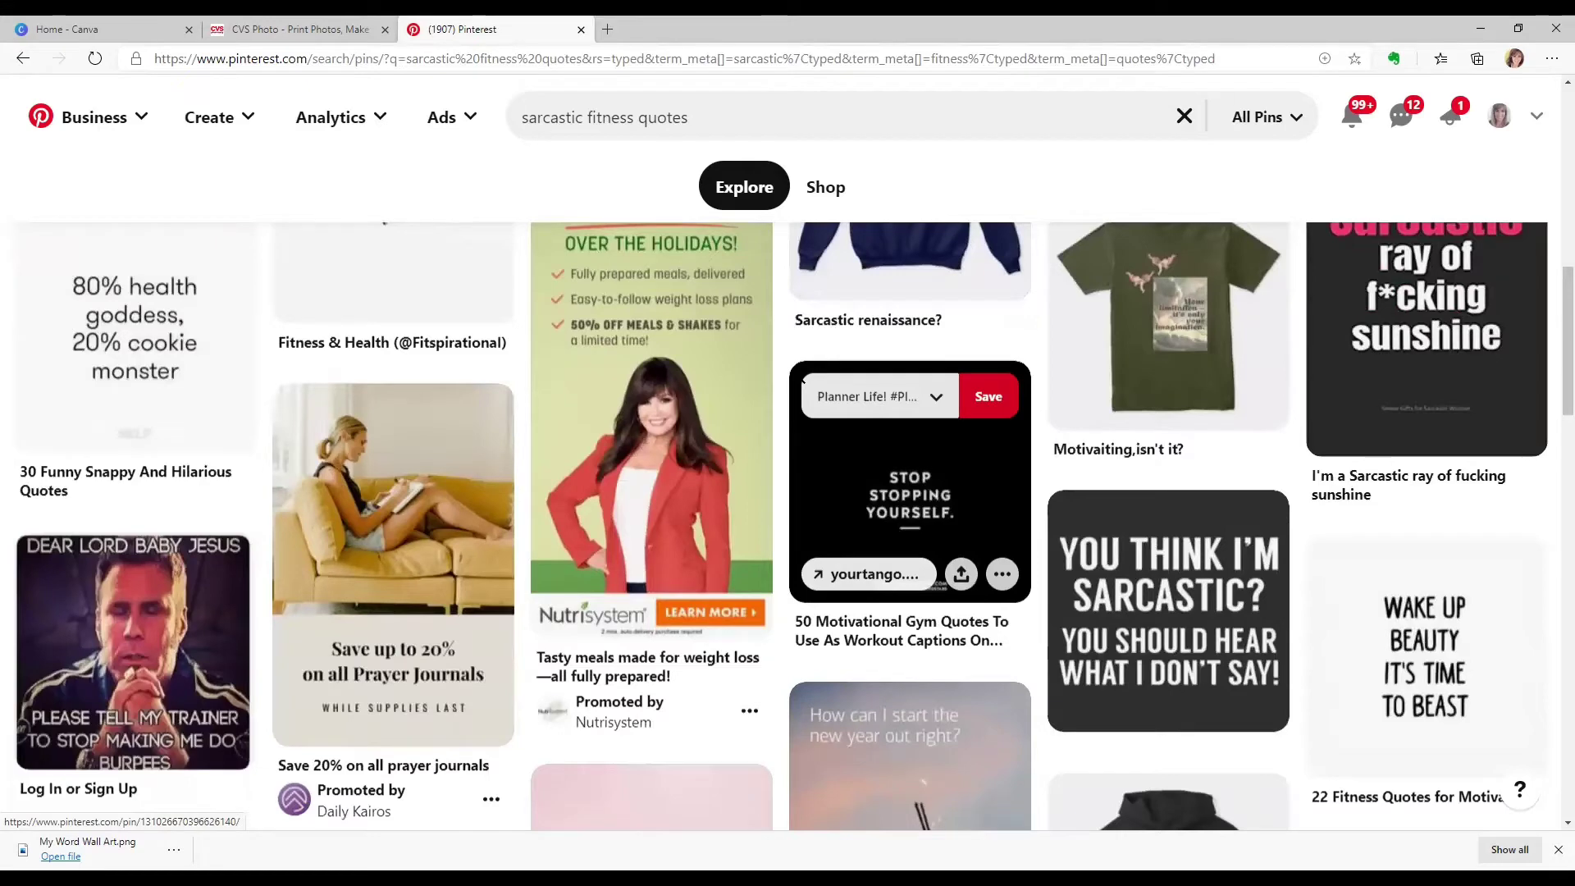
{"action": "scroll", "coordinate": [801, 379], "scroll_direction": "down", "scroll_amount": 3}
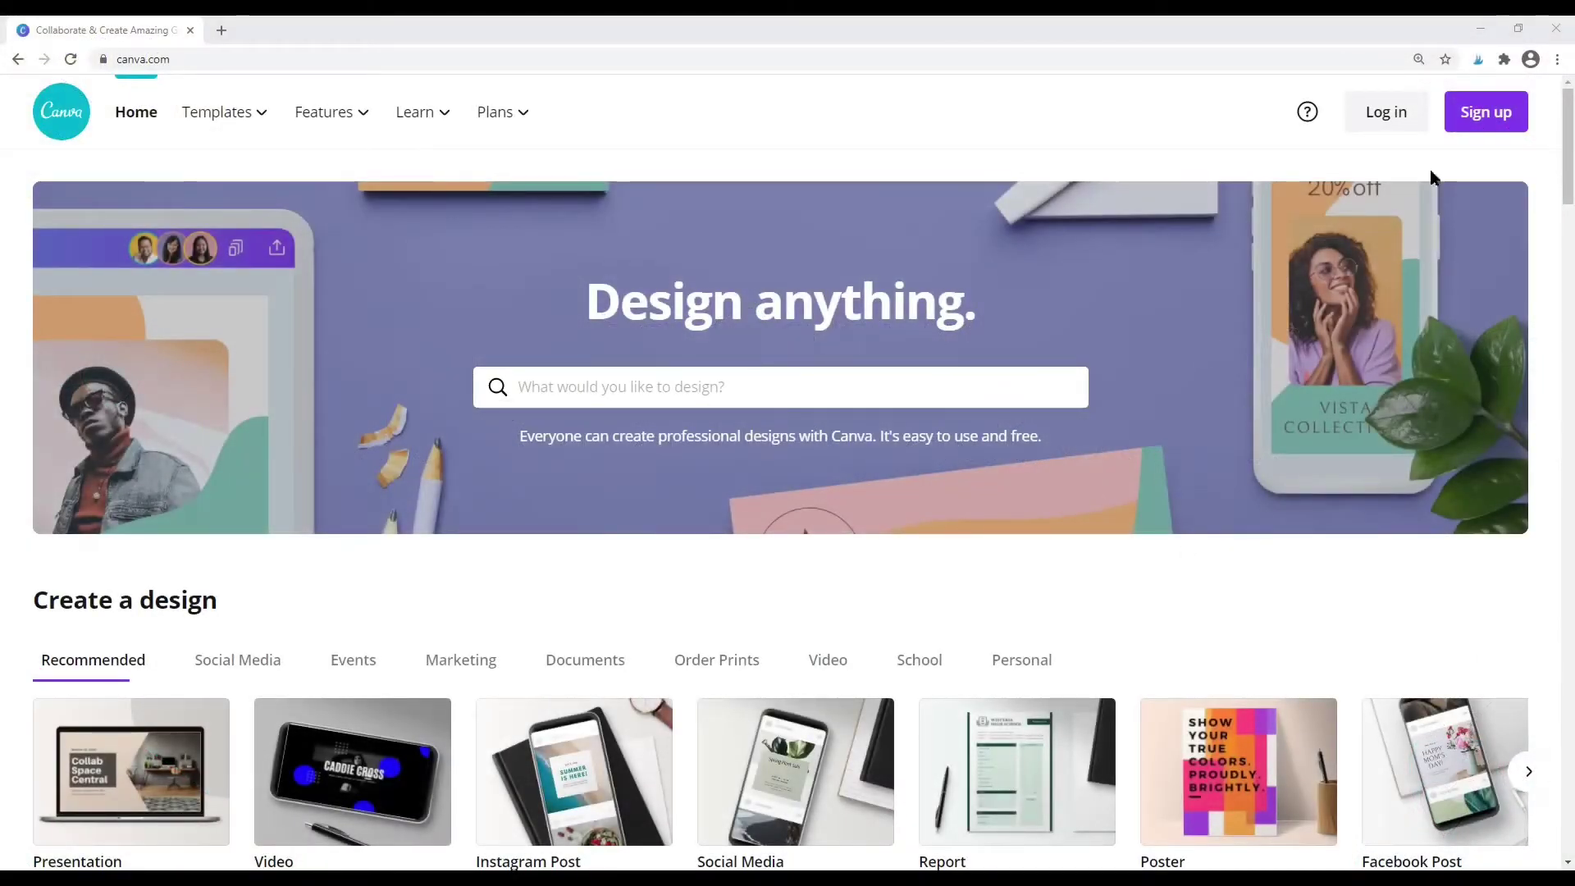
Step: Reload canva.com, browse the template pages, clear the search, and start a free sign-up
{"action": "left_click", "coordinate": [248, 54]}
{"action": "key", "text": "Return"}
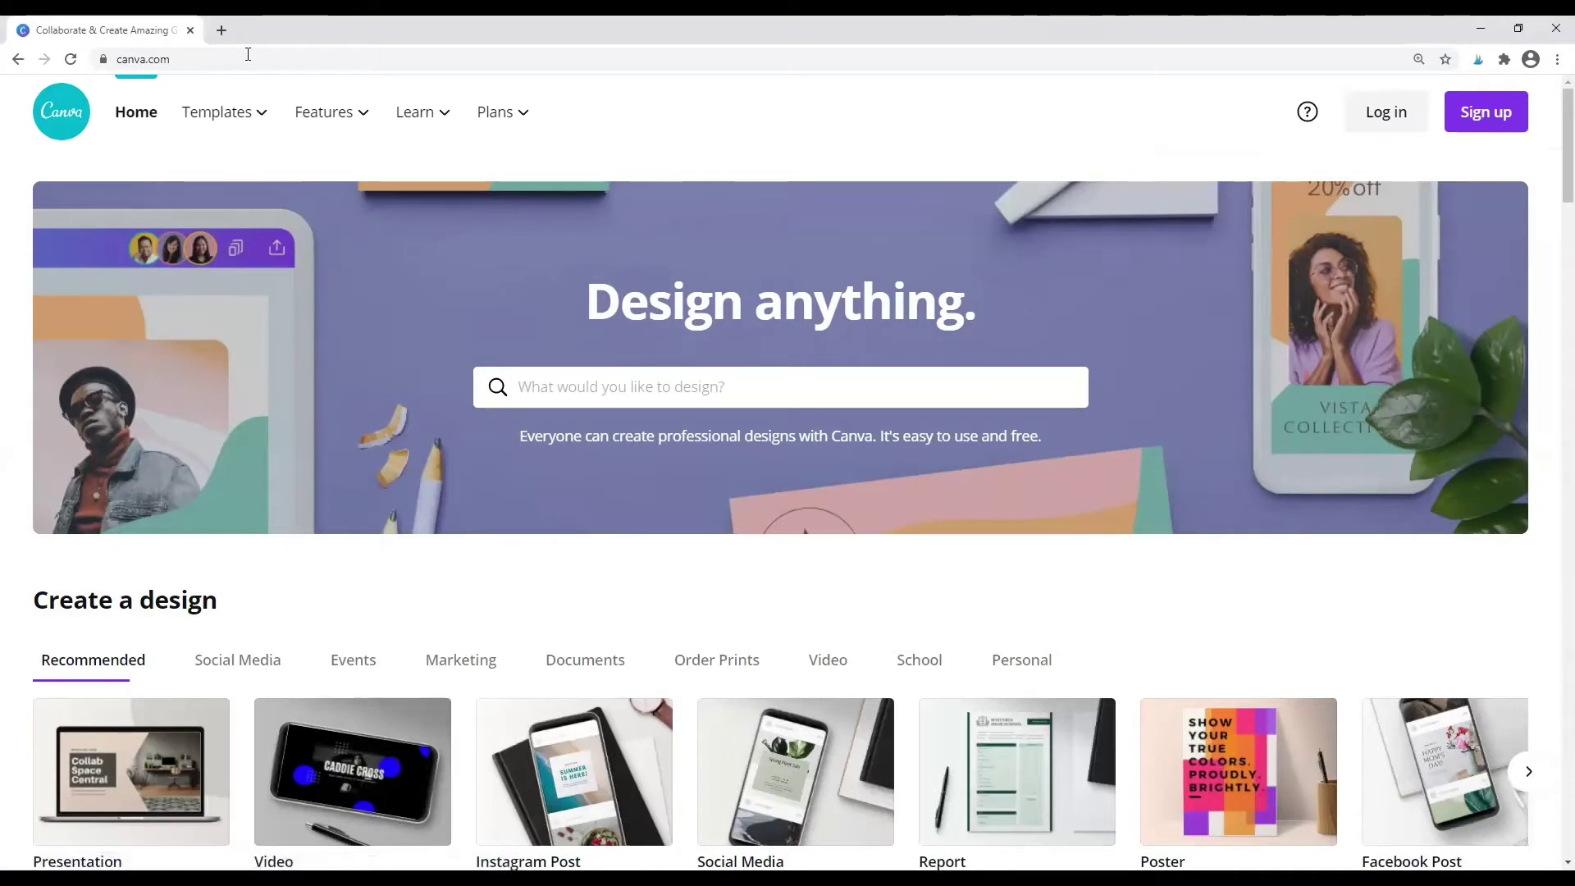
{"action": "mouse_move", "coordinate": [238, 112]}
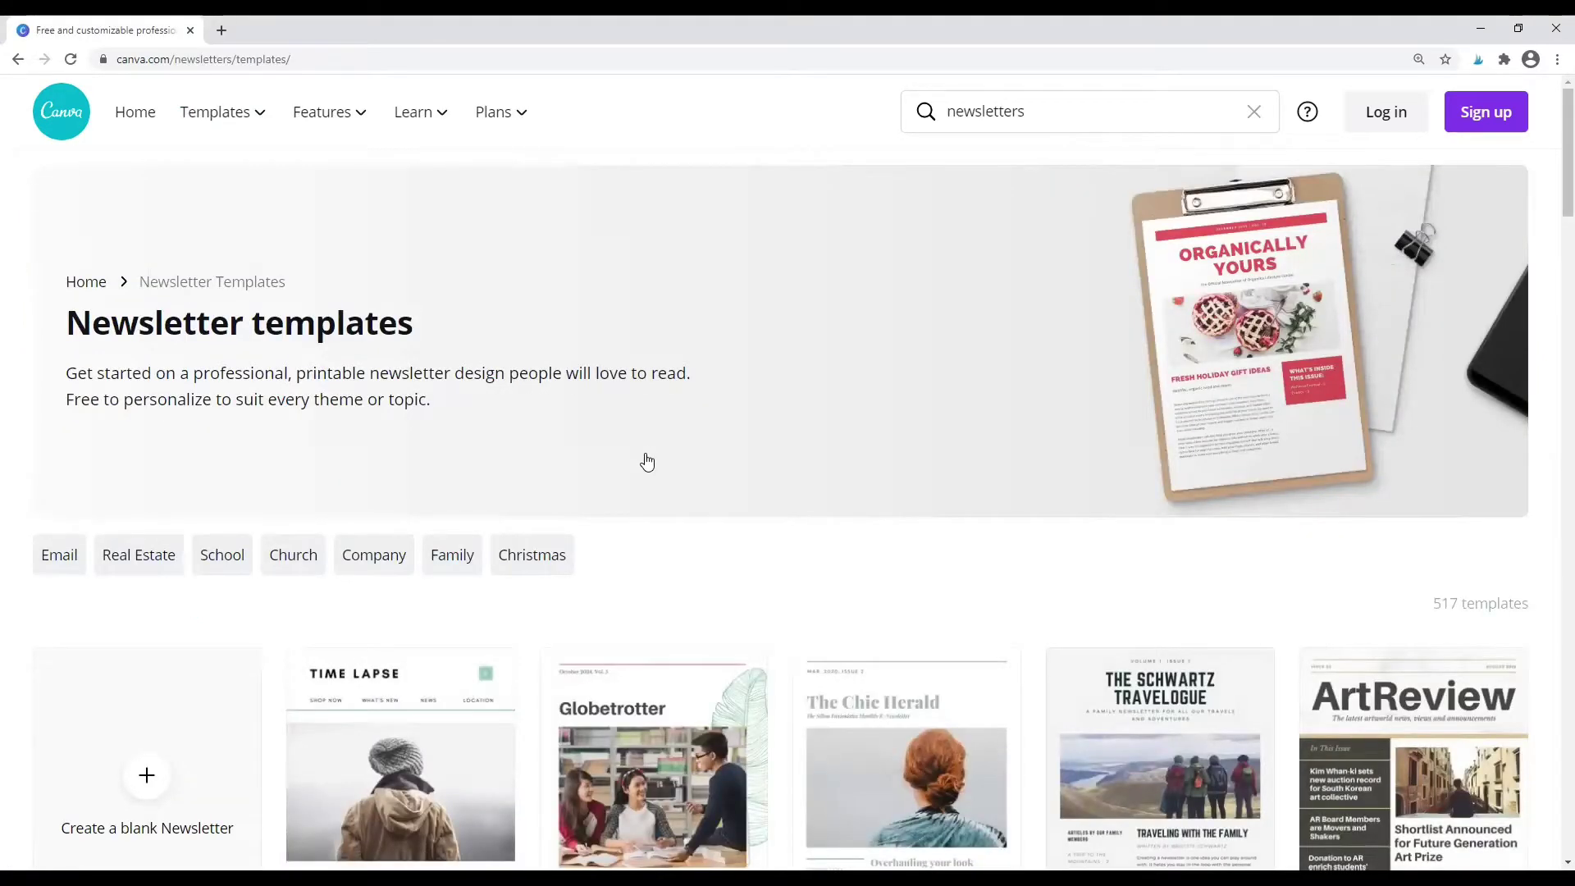
{"action": "scroll", "coordinate": [647, 461], "scroll_direction": "down", "scroll_amount": 6}
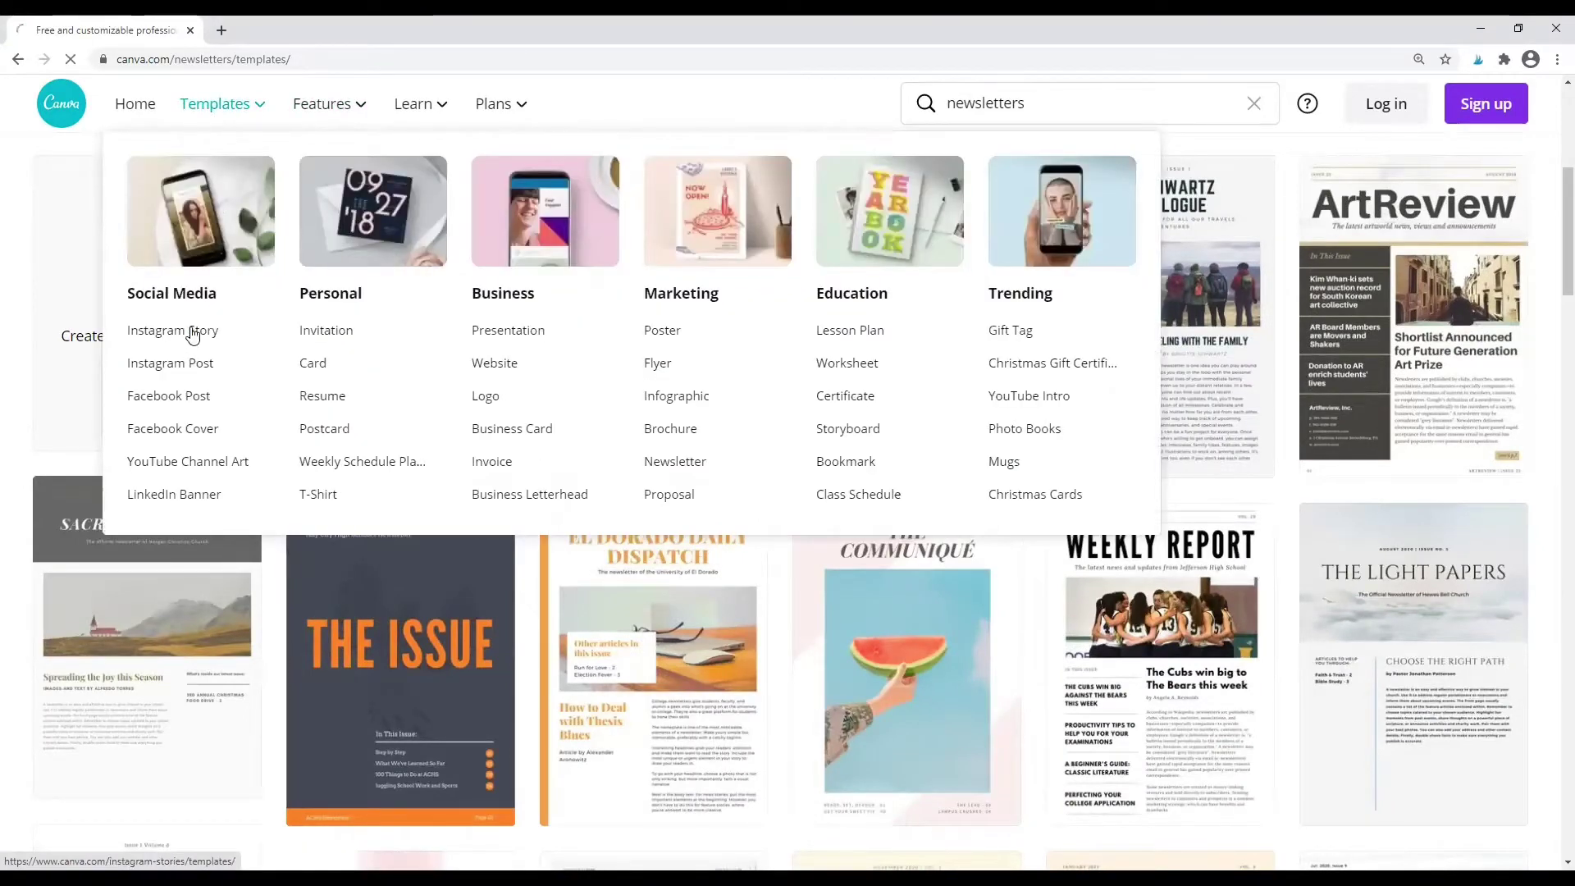
{"action": "scroll", "coordinate": [446, 425], "scroll_direction": "down", "scroll_amount": 4}
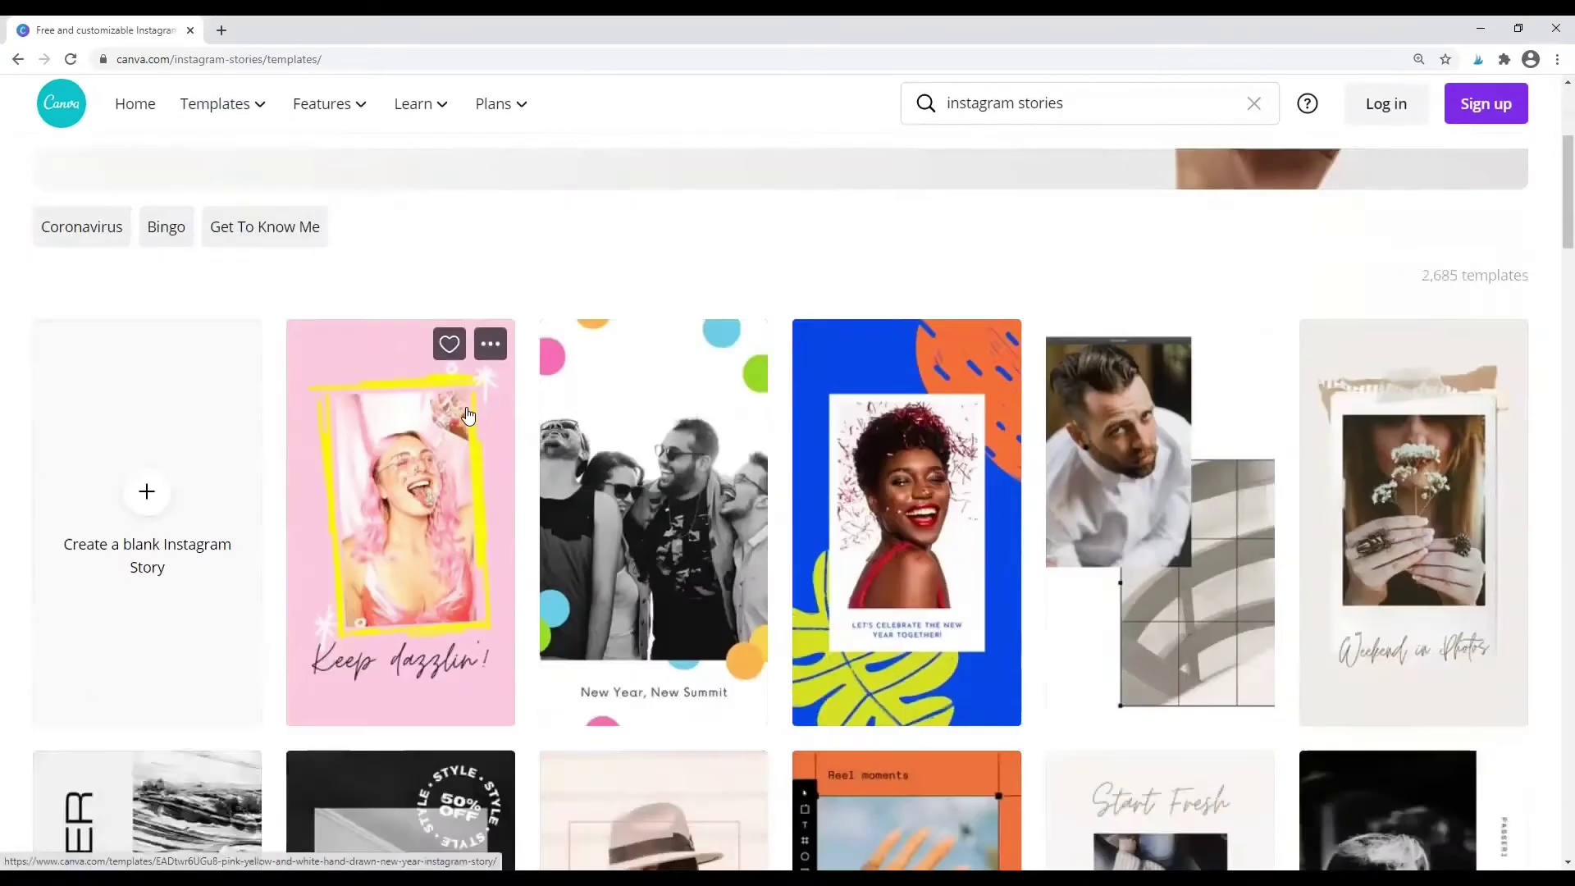
{"action": "scroll", "coordinate": [467, 416], "scroll_direction": "down", "scroll_amount": 2}
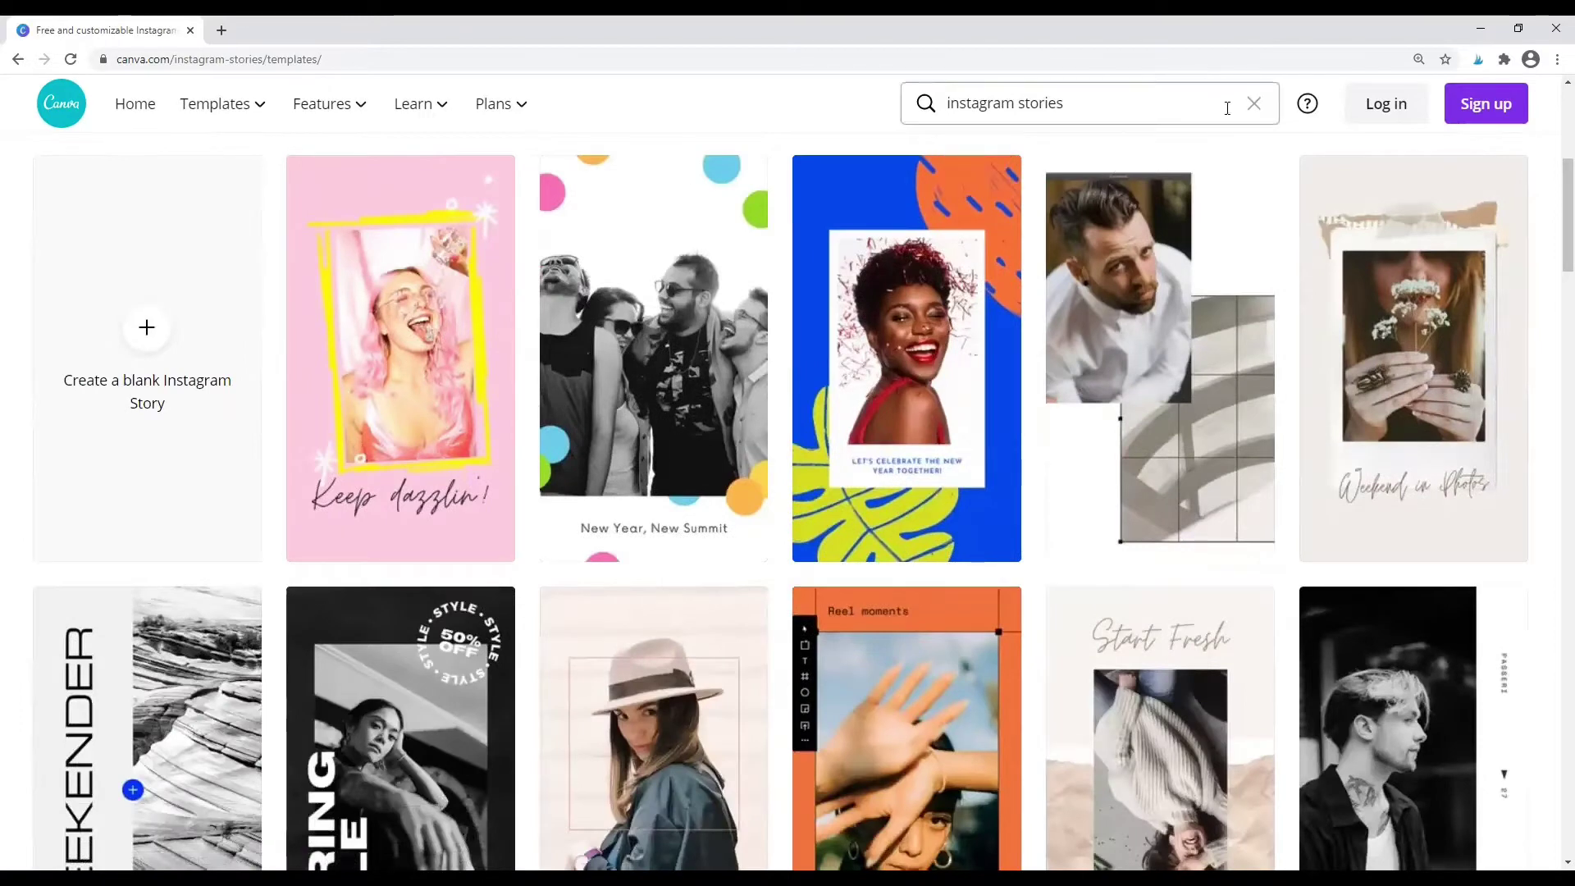
{"action": "left_click", "coordinate": [1254, 104]}
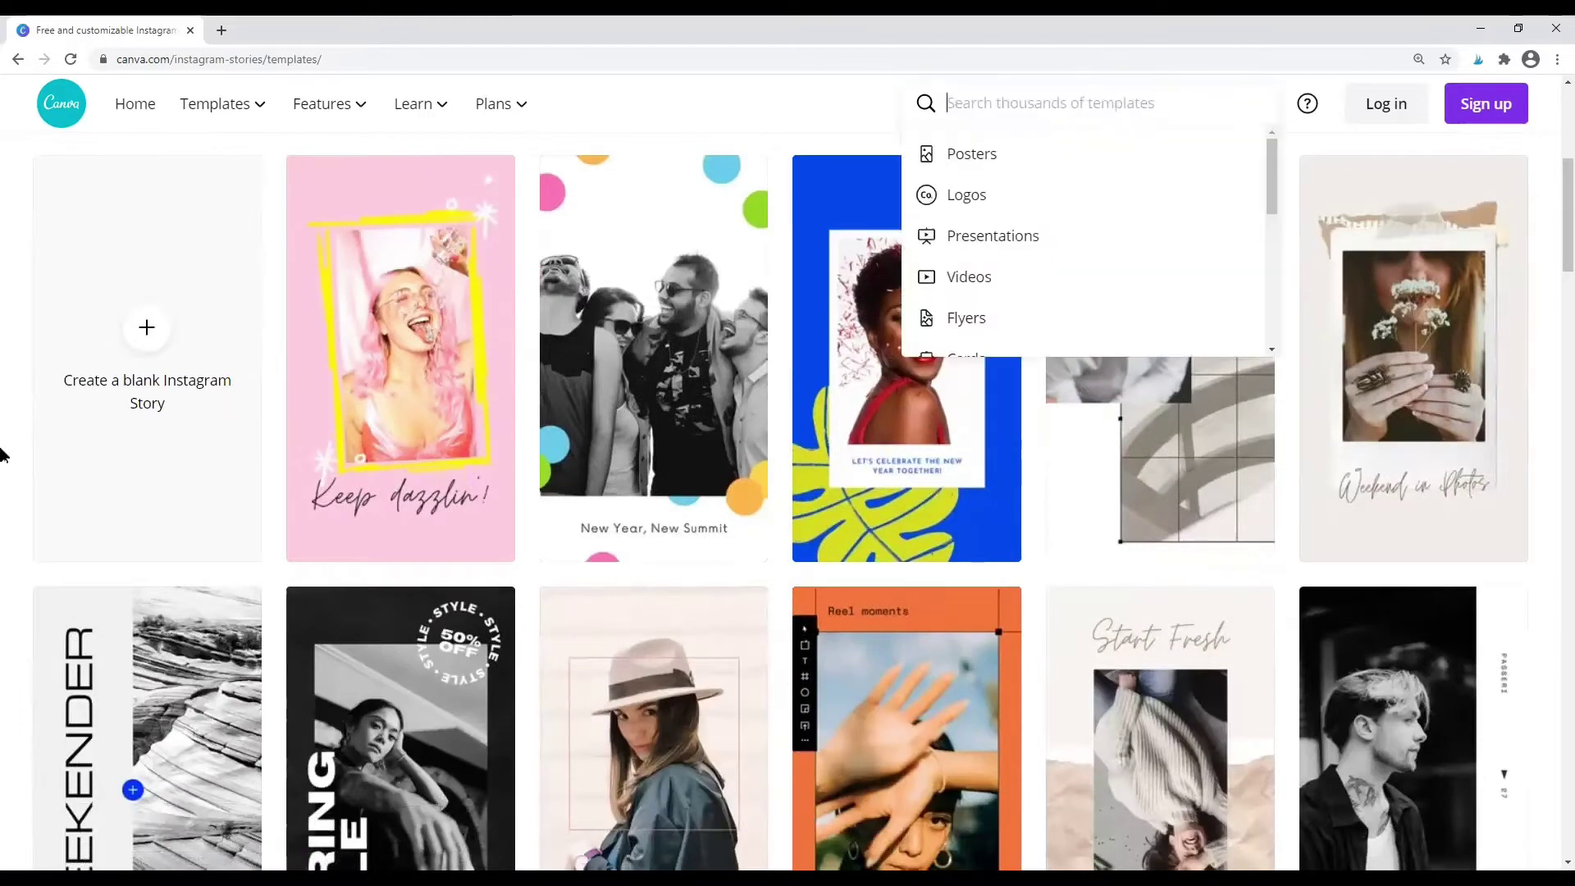
{"action": "left_click", "coordinate": [1472, 108]}
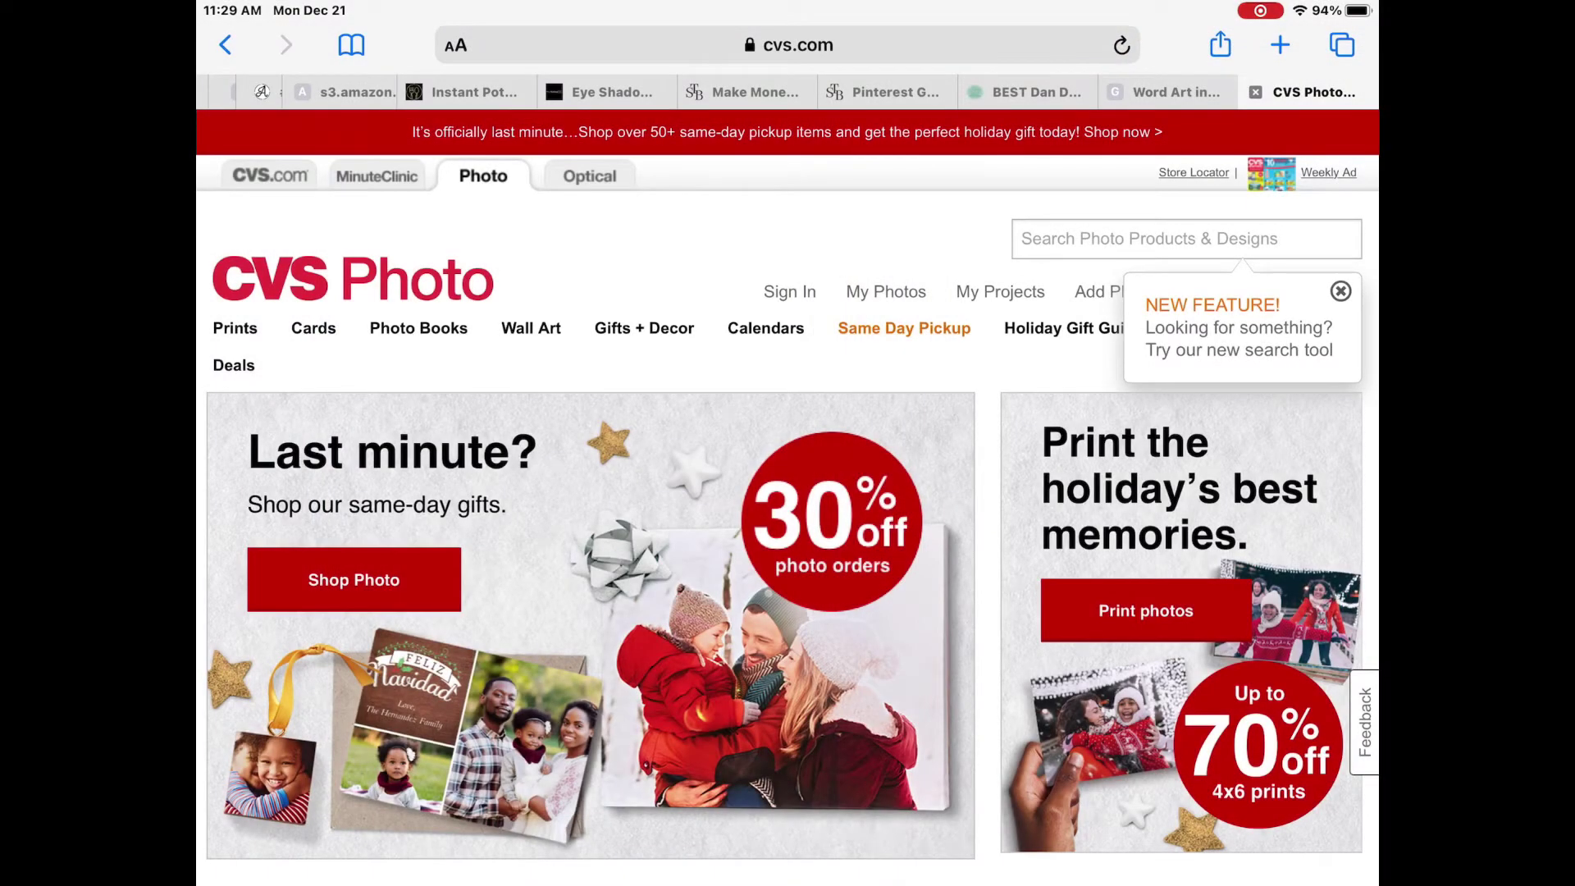
Step: Review the sizes and prices of the Color Wrap canvas print
{"action": "left_click", "coordinate": [531, 328]}
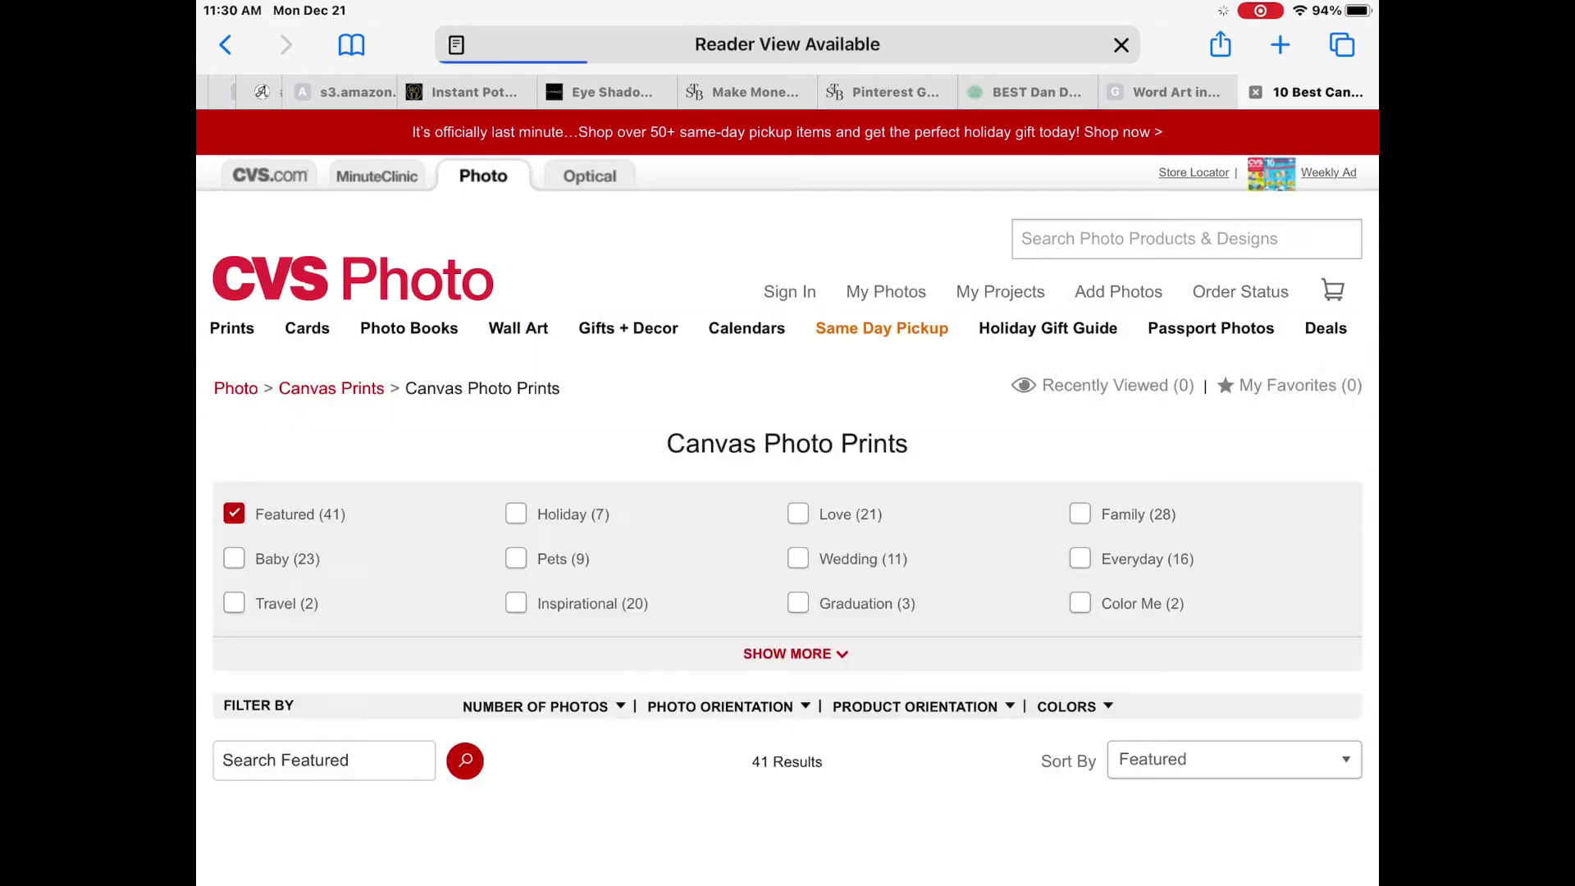
{"action": "scroll", "coordinate": [787, 492], "scroll_direction": "down", "scroll_amount": 8}
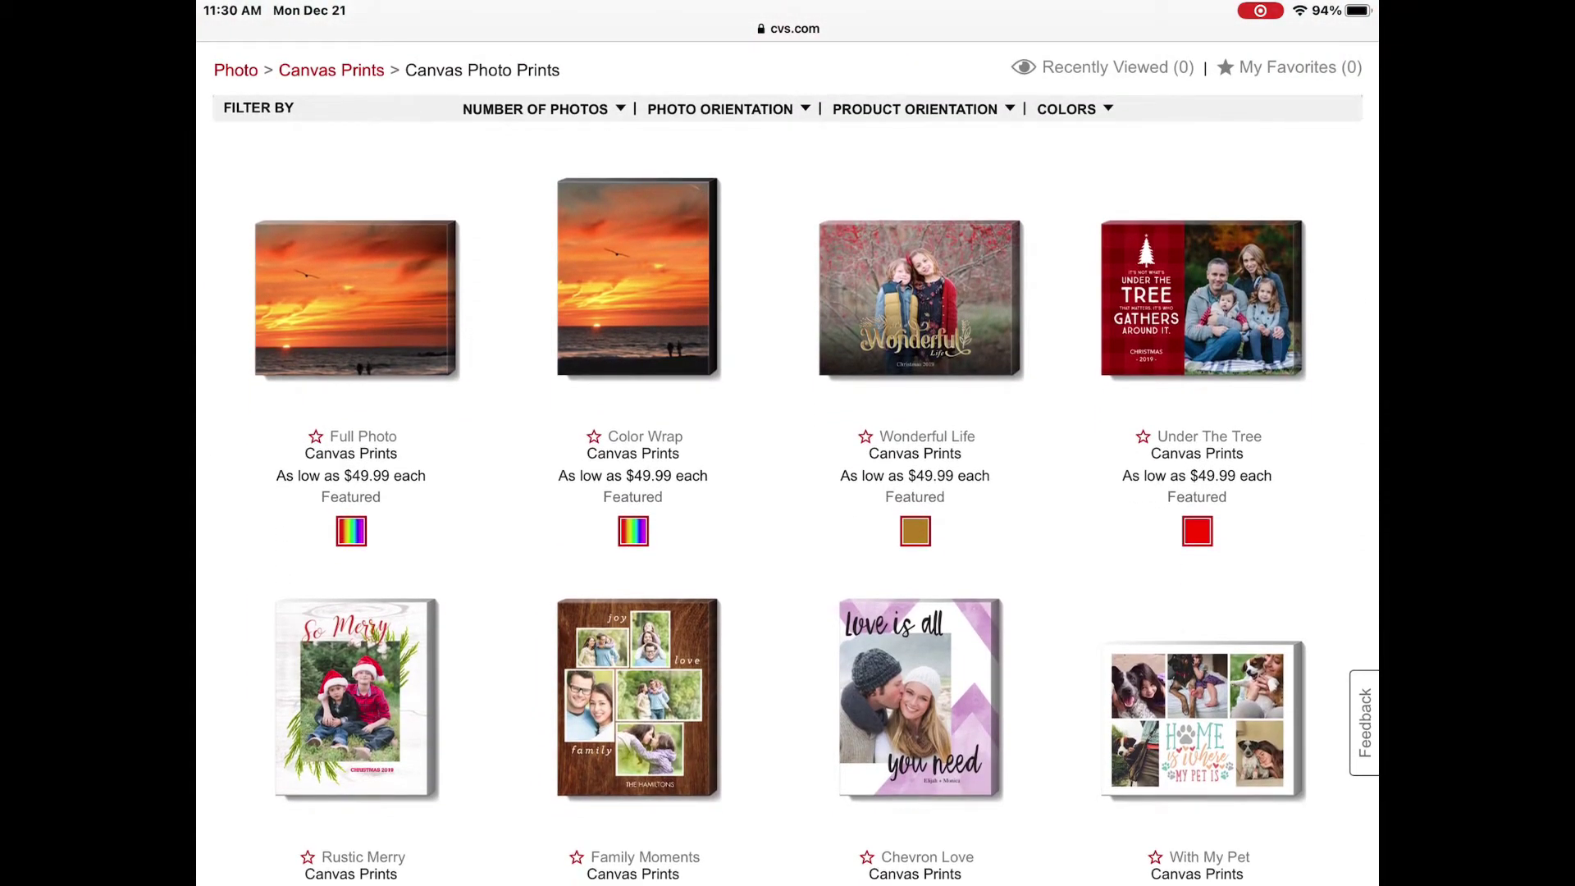
{"action": "left_click", "coordinate": [638, 276]}
{"action": "left_click", "coordinate": [1000, 294]}
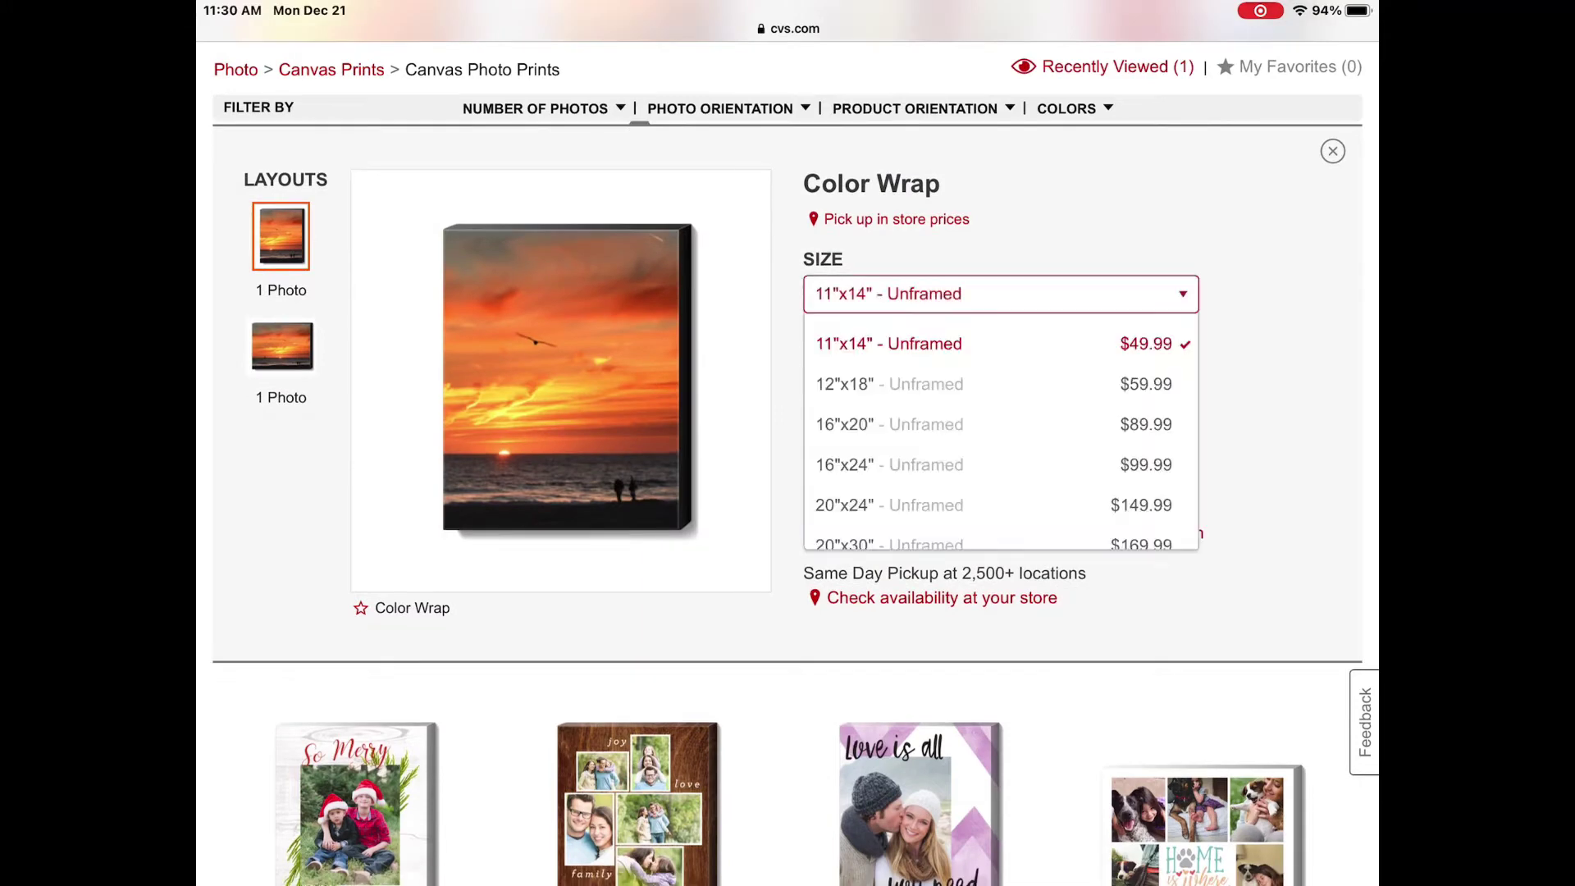
{"action": "left_click_drag", "start_coordinate": [890, 464], "coordinate": [890, 500]}
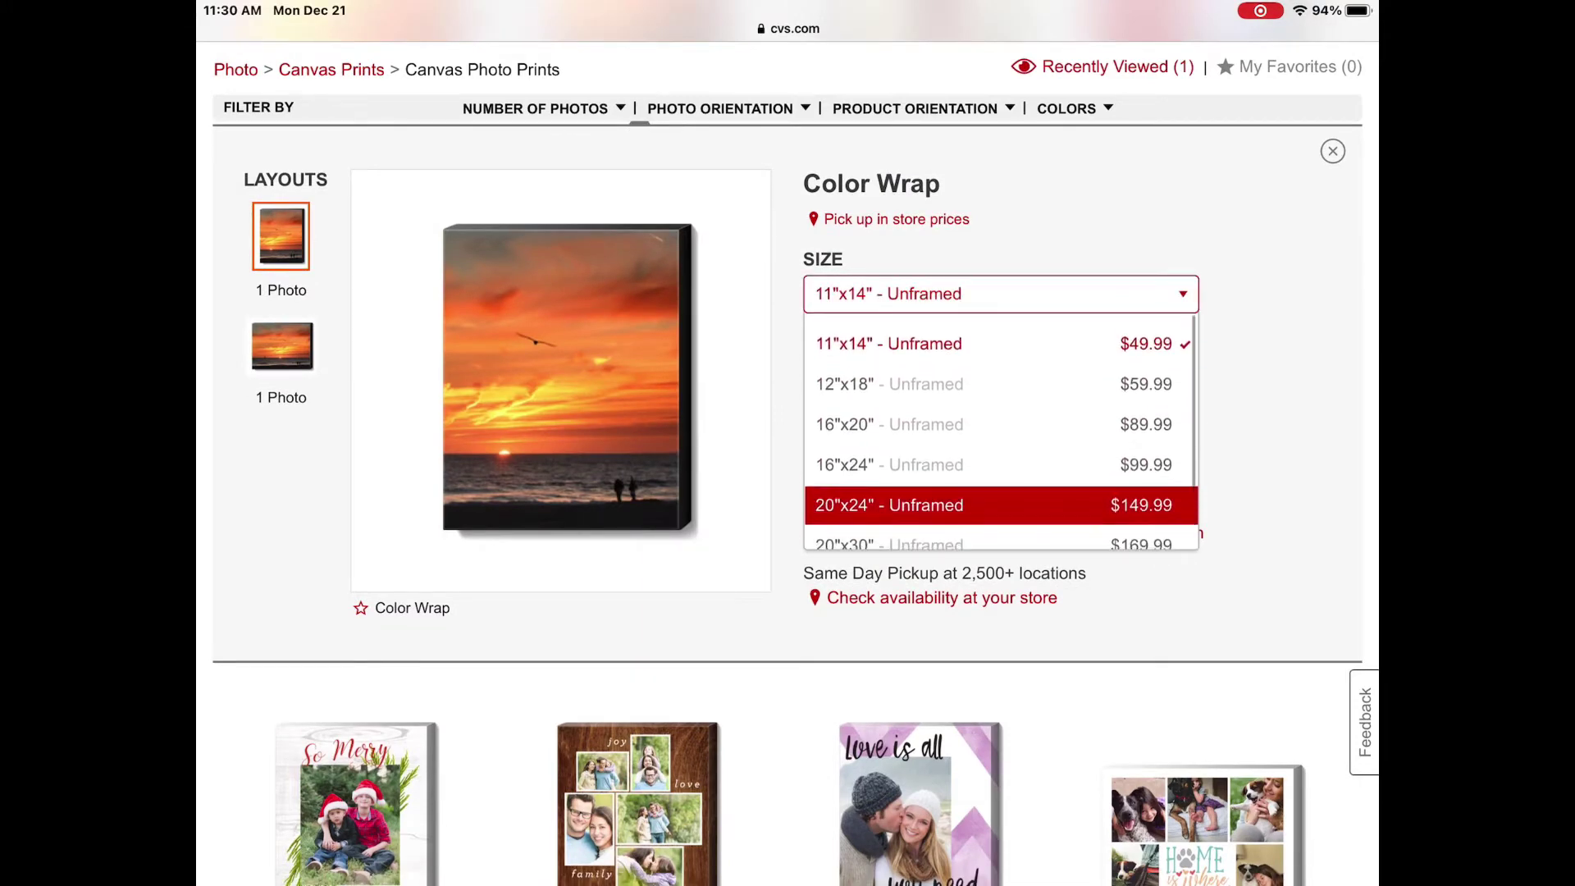
{"action": "scroll", "coordinate": [787, 492], "scroll_direction": "down", "scroll_amount": 6}
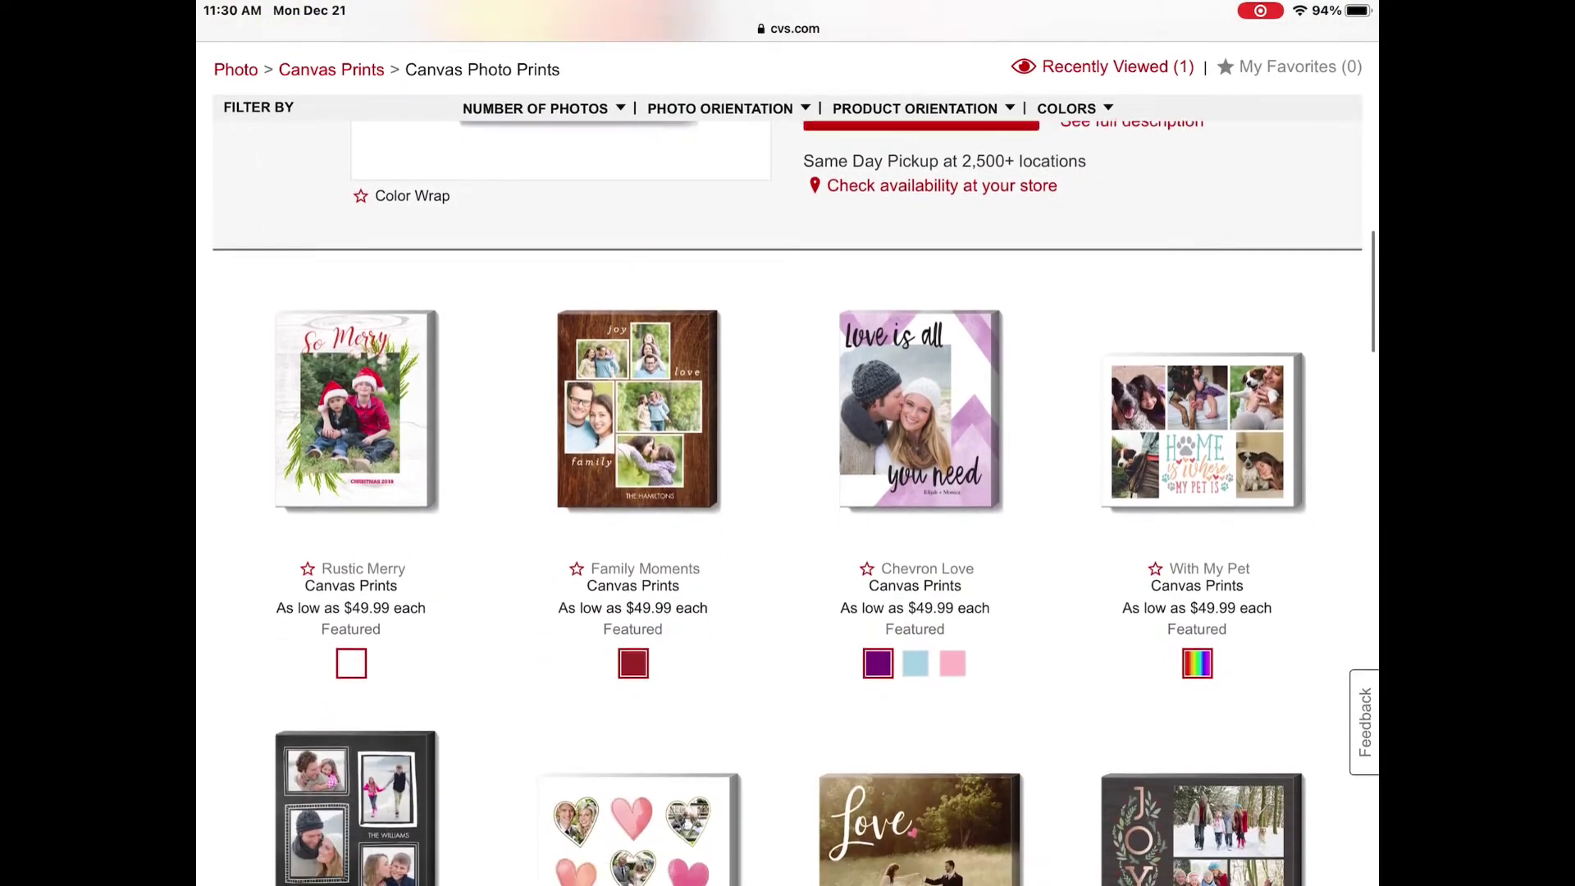
Step: Check the It's Love canvas print sizes and pick the 5"x7" unframed option
{"action": "left_click", "coordinate": [919, 732]}
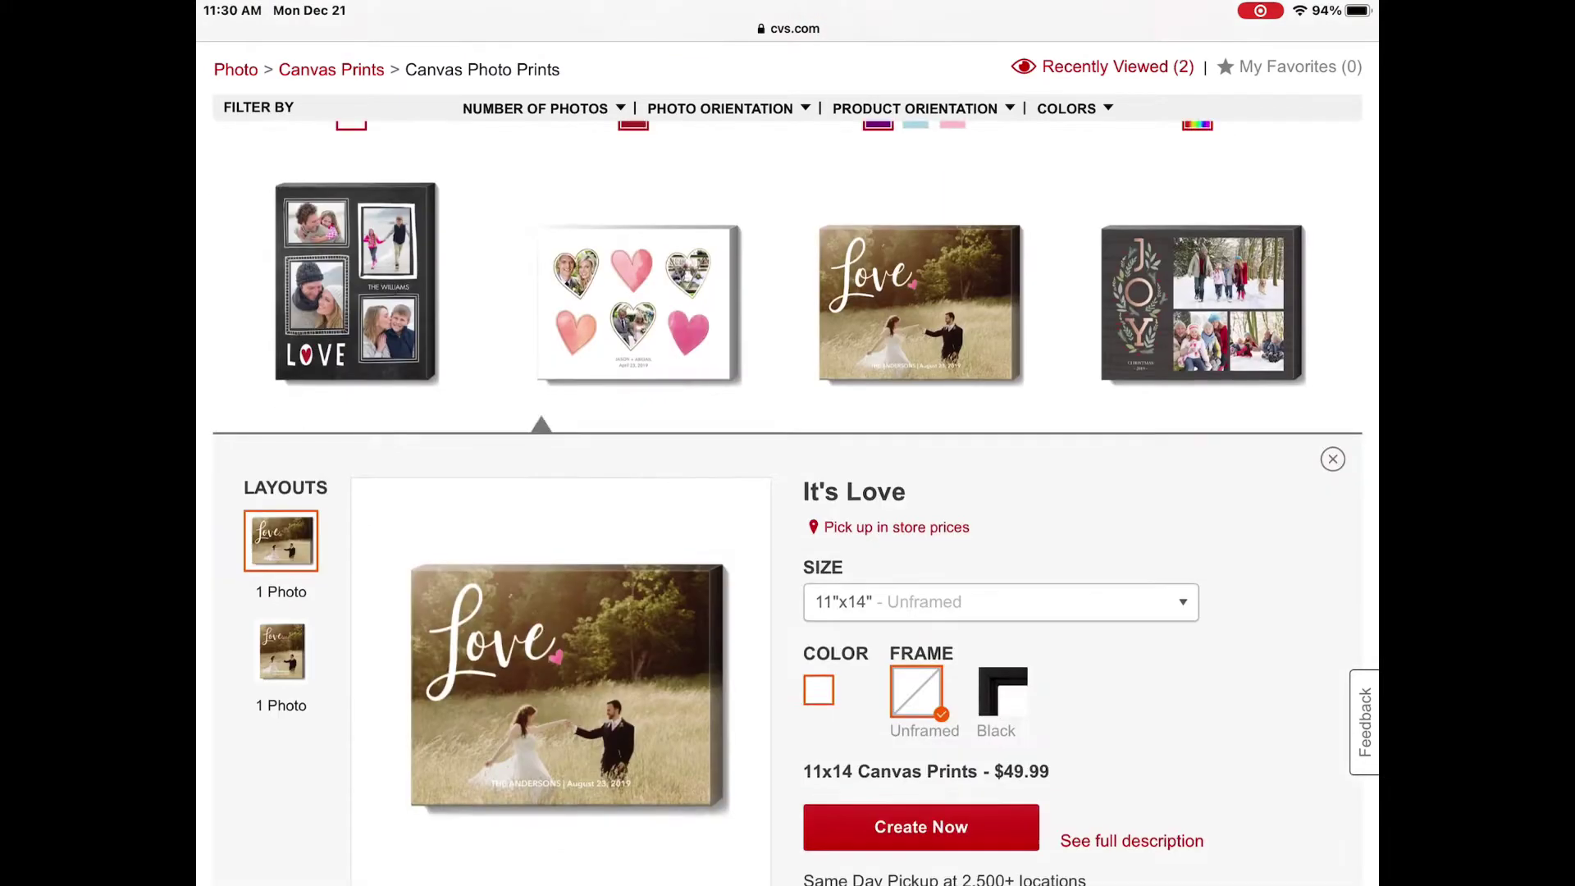
{"action": "left_click", "coordinate": [1001, 294]}
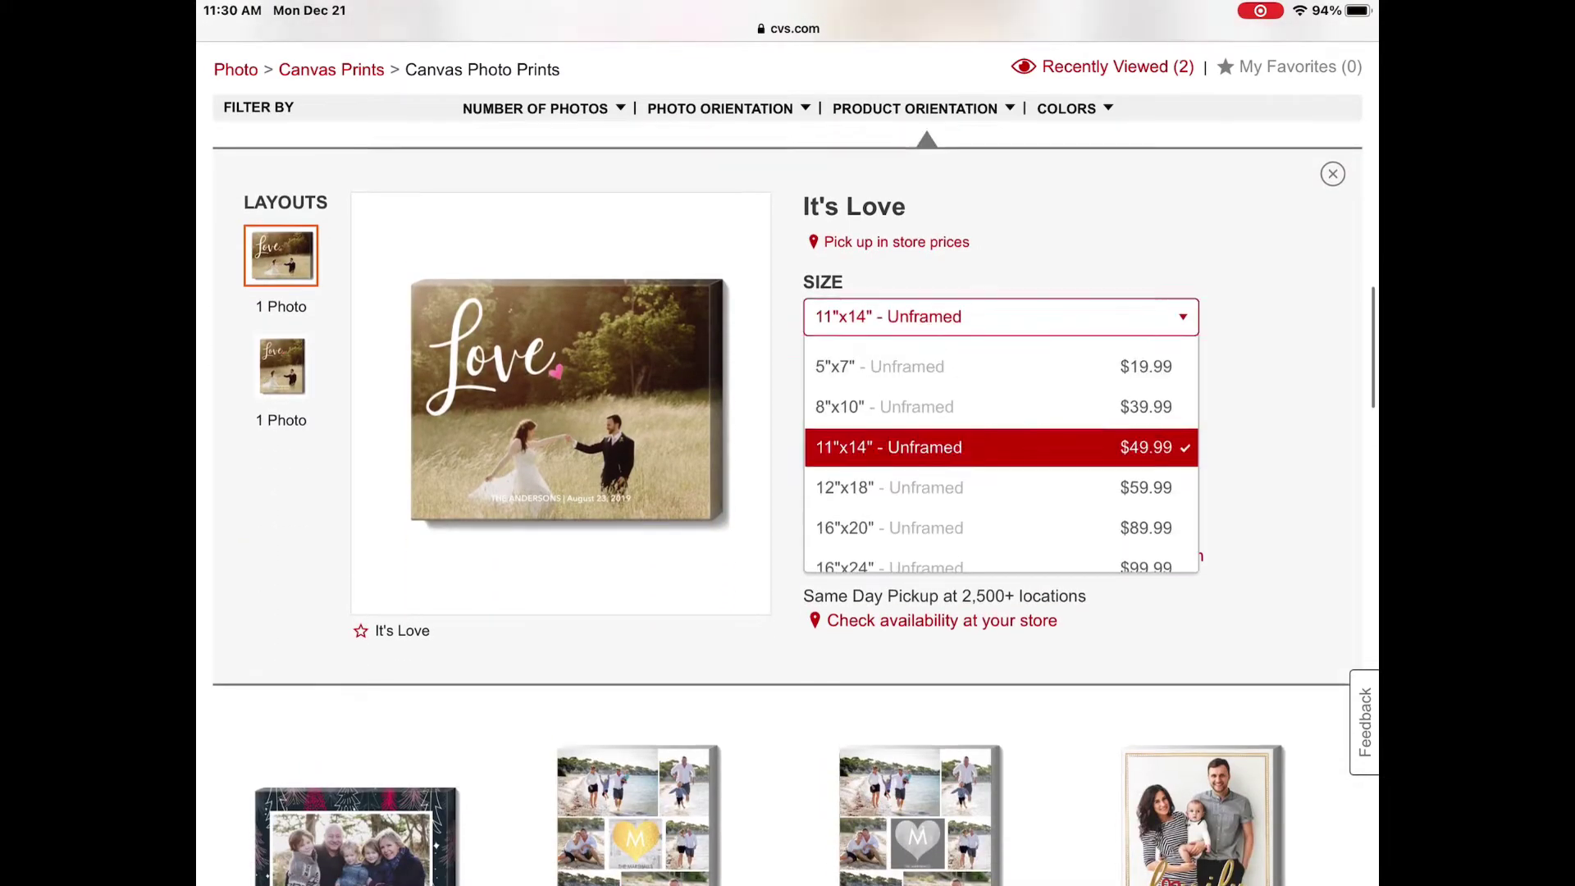
{"action": "left_click", "coordinate": [1001, 440]}
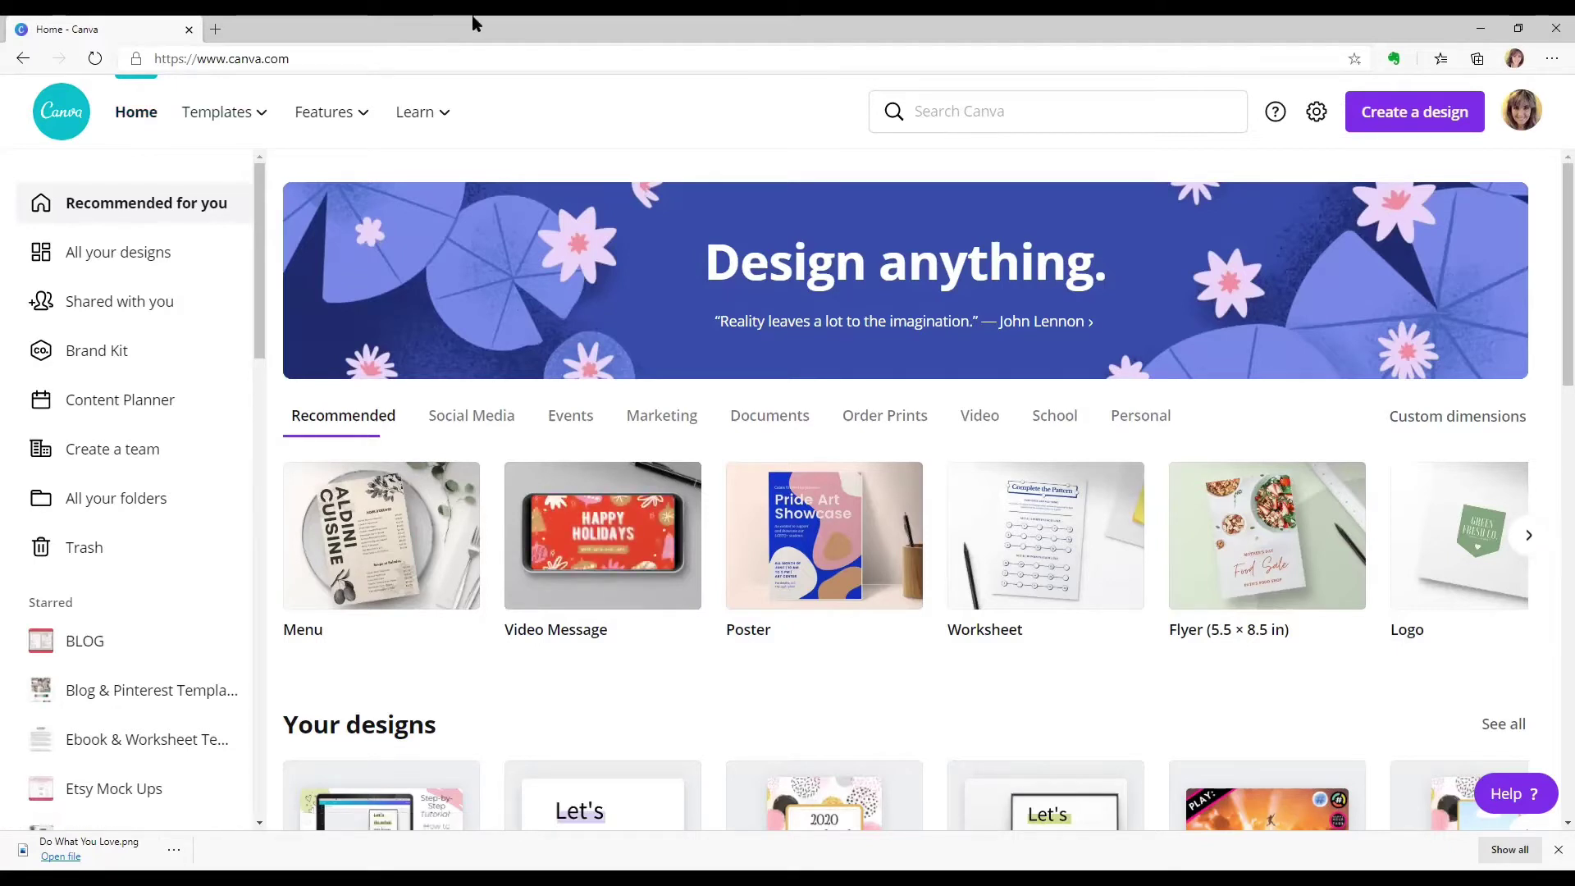
Step: Scroll through Canva's Create a design list, then return to Custom dimensions at the top
{"action": "left_click", "coordinate": [1426, 120]}
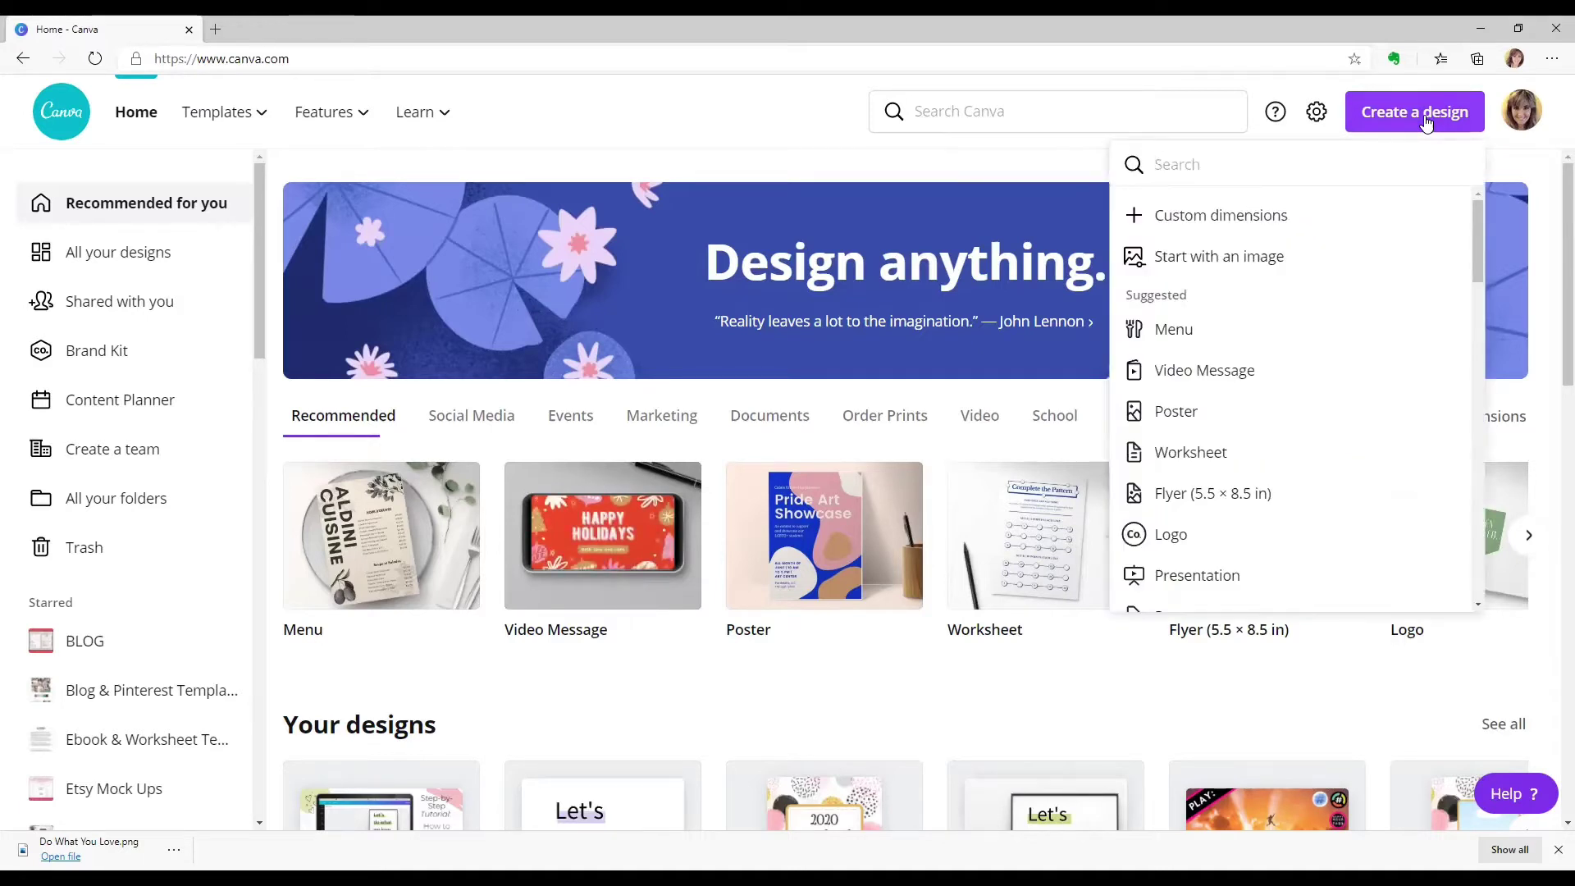
{"action": "scroll", "coordinate": [1346, 288], "scroll_direction": "down", "scroll_amount": 3}
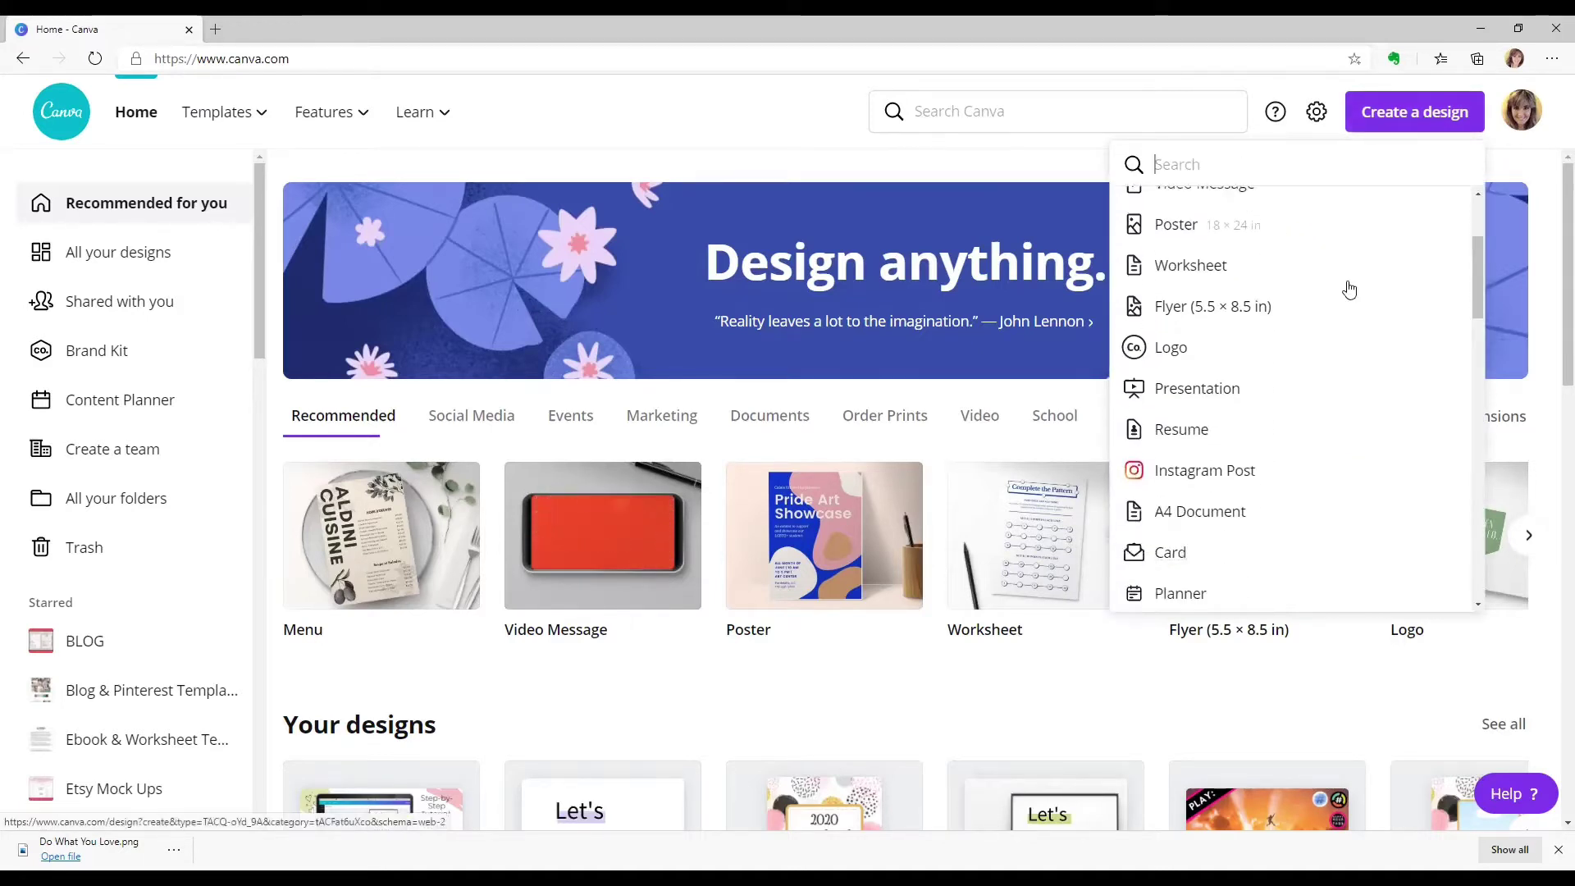
{"action": "scroll", "coordinate": [1350, 289], "scroll_direction": "down", "scroll_amount": 2}
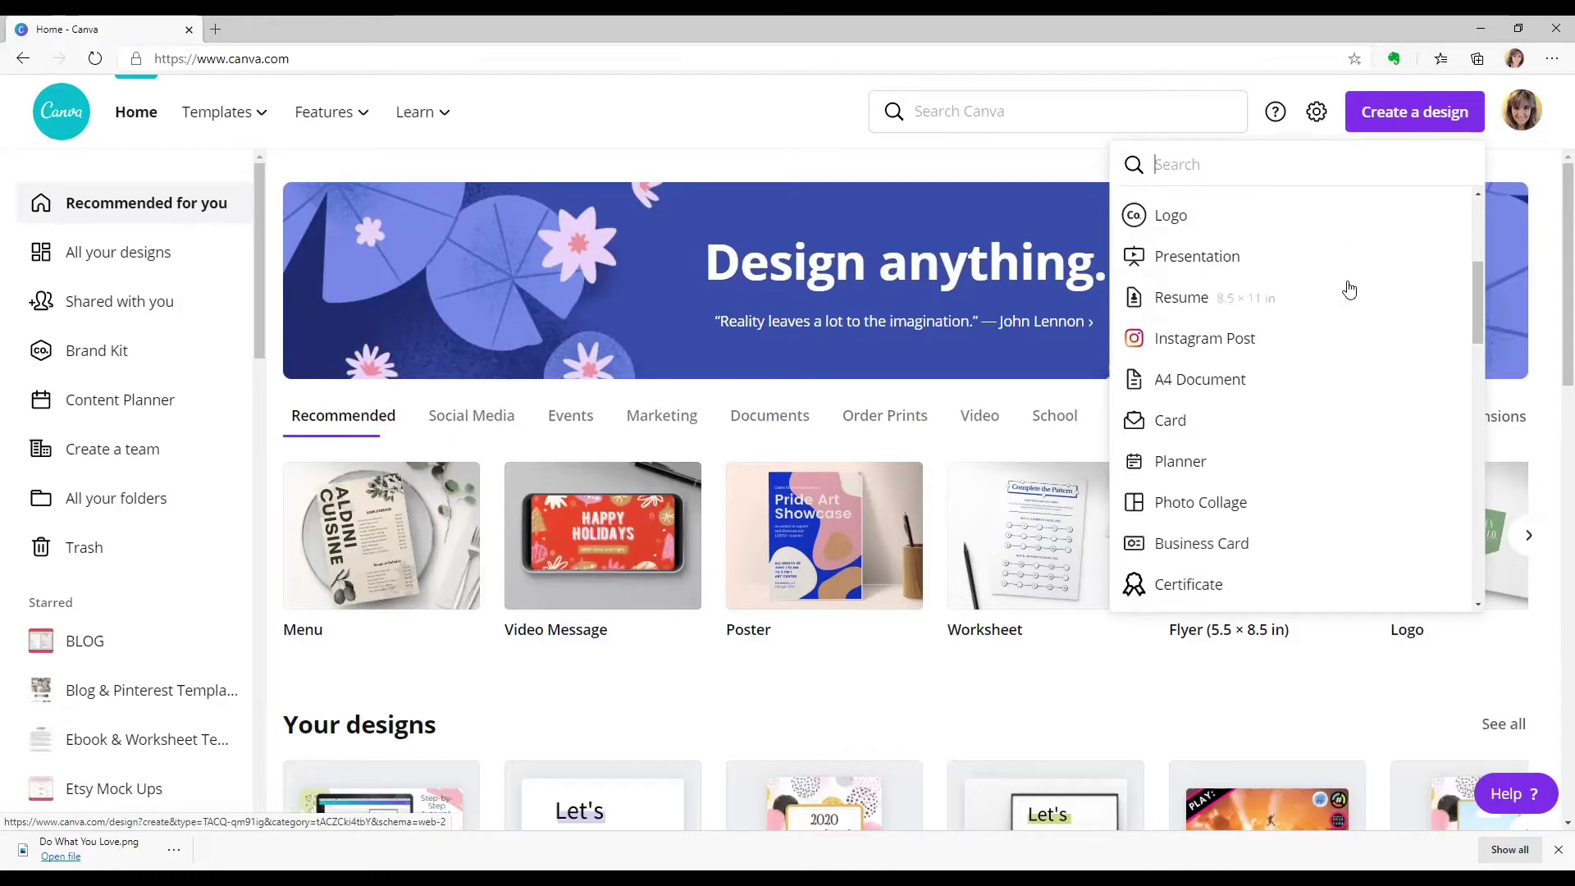
{"action": "scroll", "coordinate": [1350, 289], "scroll_direction": "down", "scroll_amount": 3}
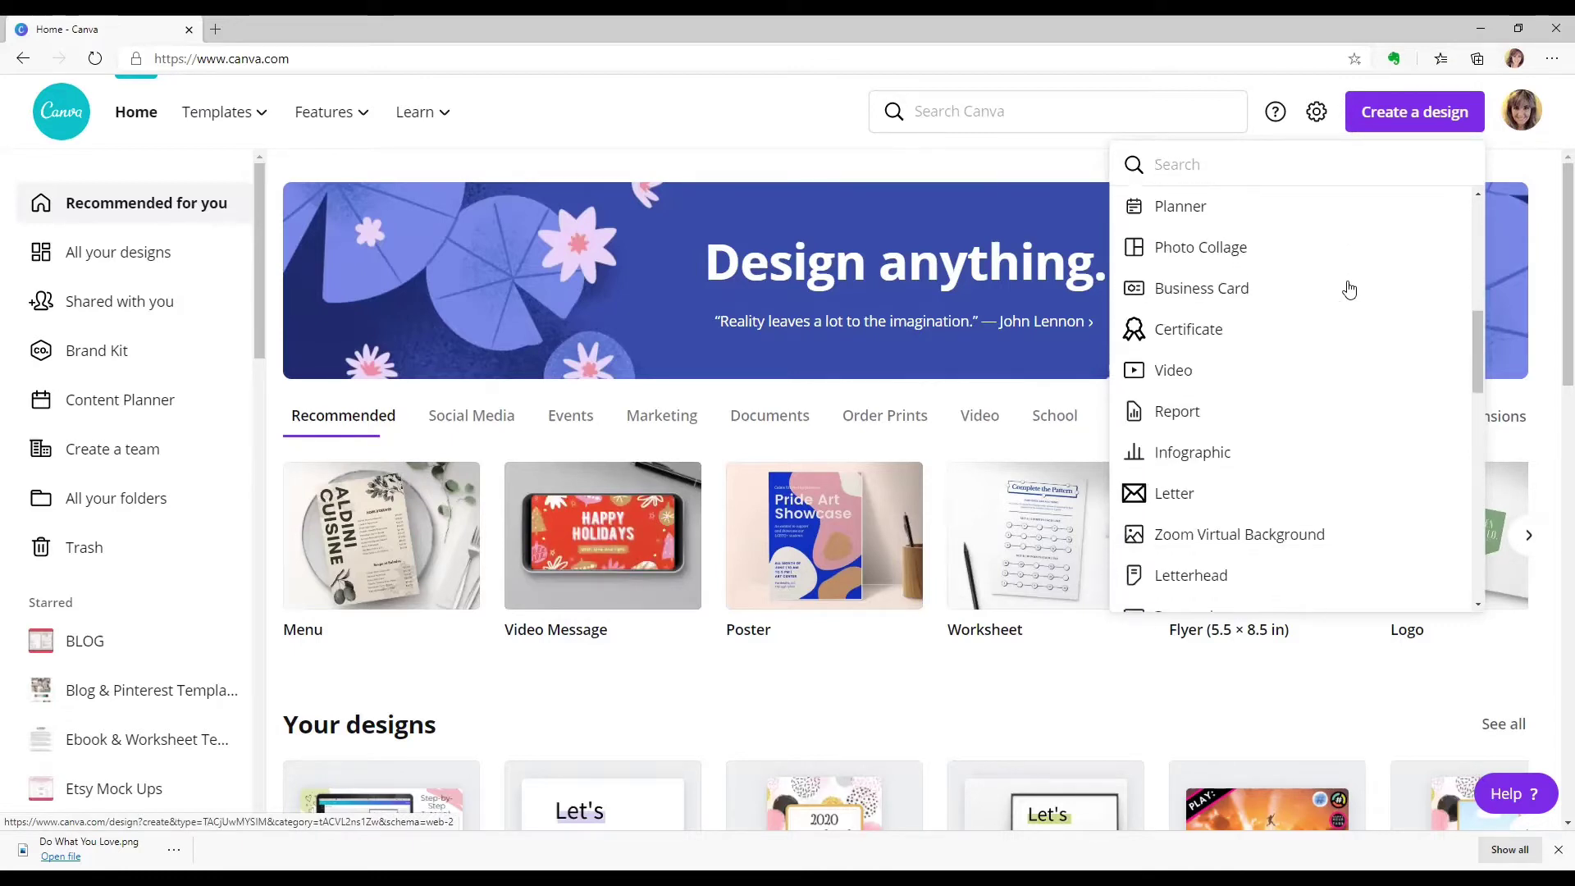
{"action": "scroll", "coordinate": [1349, 289], "scroll_direction": "down", "scroll_amount": 5}
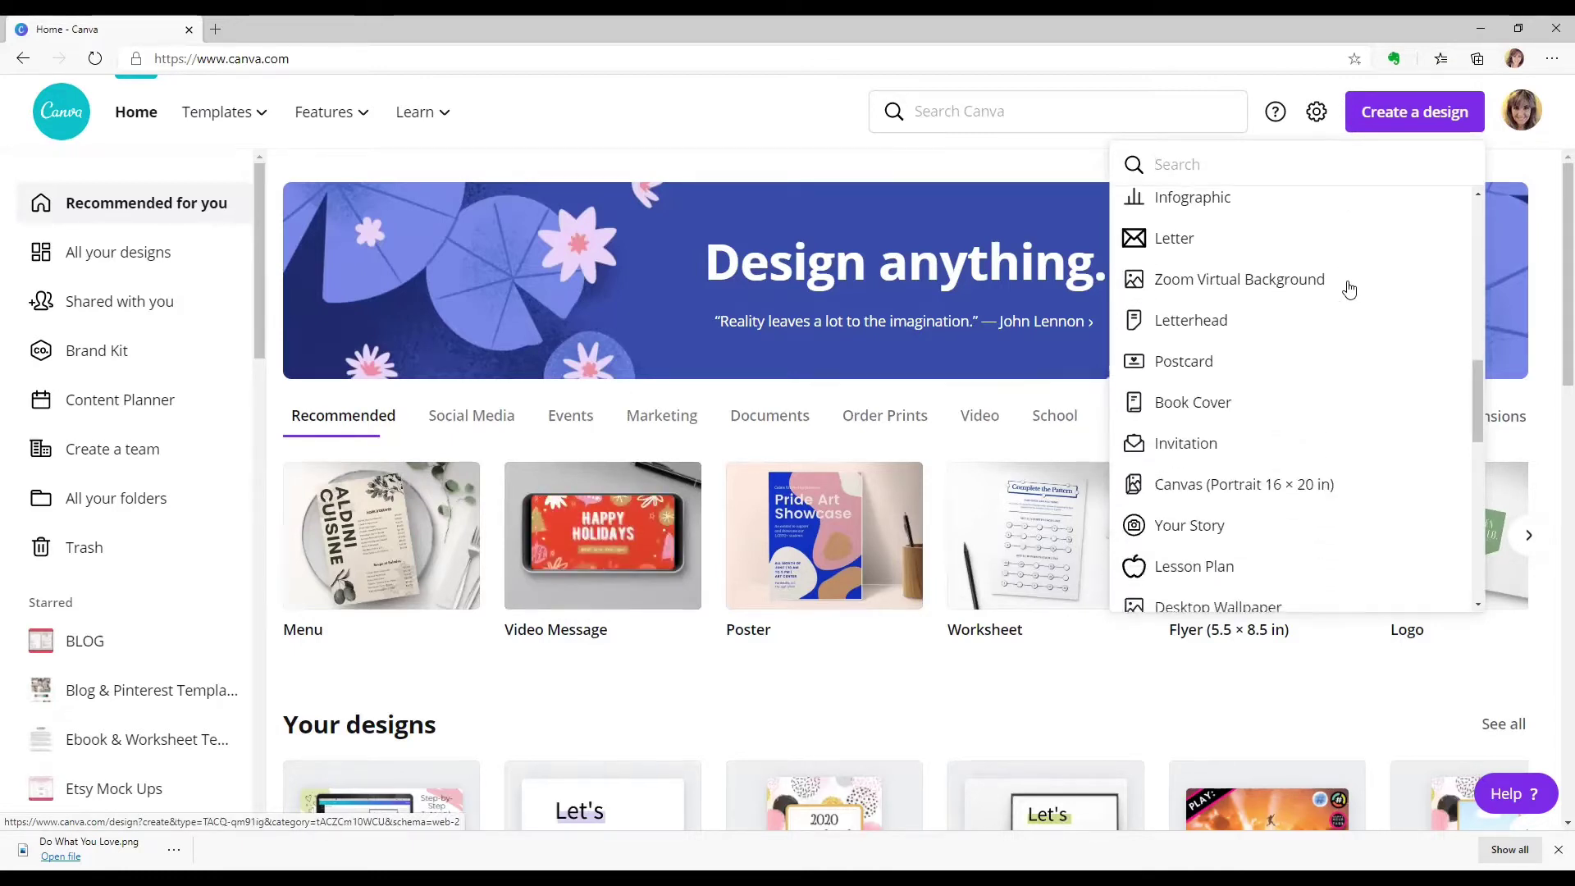
{"action": "scroll", "coordinate": [1350, 289], "scroll_direction": "down", "scroll_amount": 2}
{"action": "scroll", "coordinate": [1350, 288], "scroll_direction": "down", "scroll_amount": 1}
{"action": "scroll", "coordinate": [1349, 289], "scroll_direction": "down", "scroll_amount": 2}
{"action": "scroll", "coordinate": [1349, 289], "scroll_direction": "down", "scroll_amount": 2}
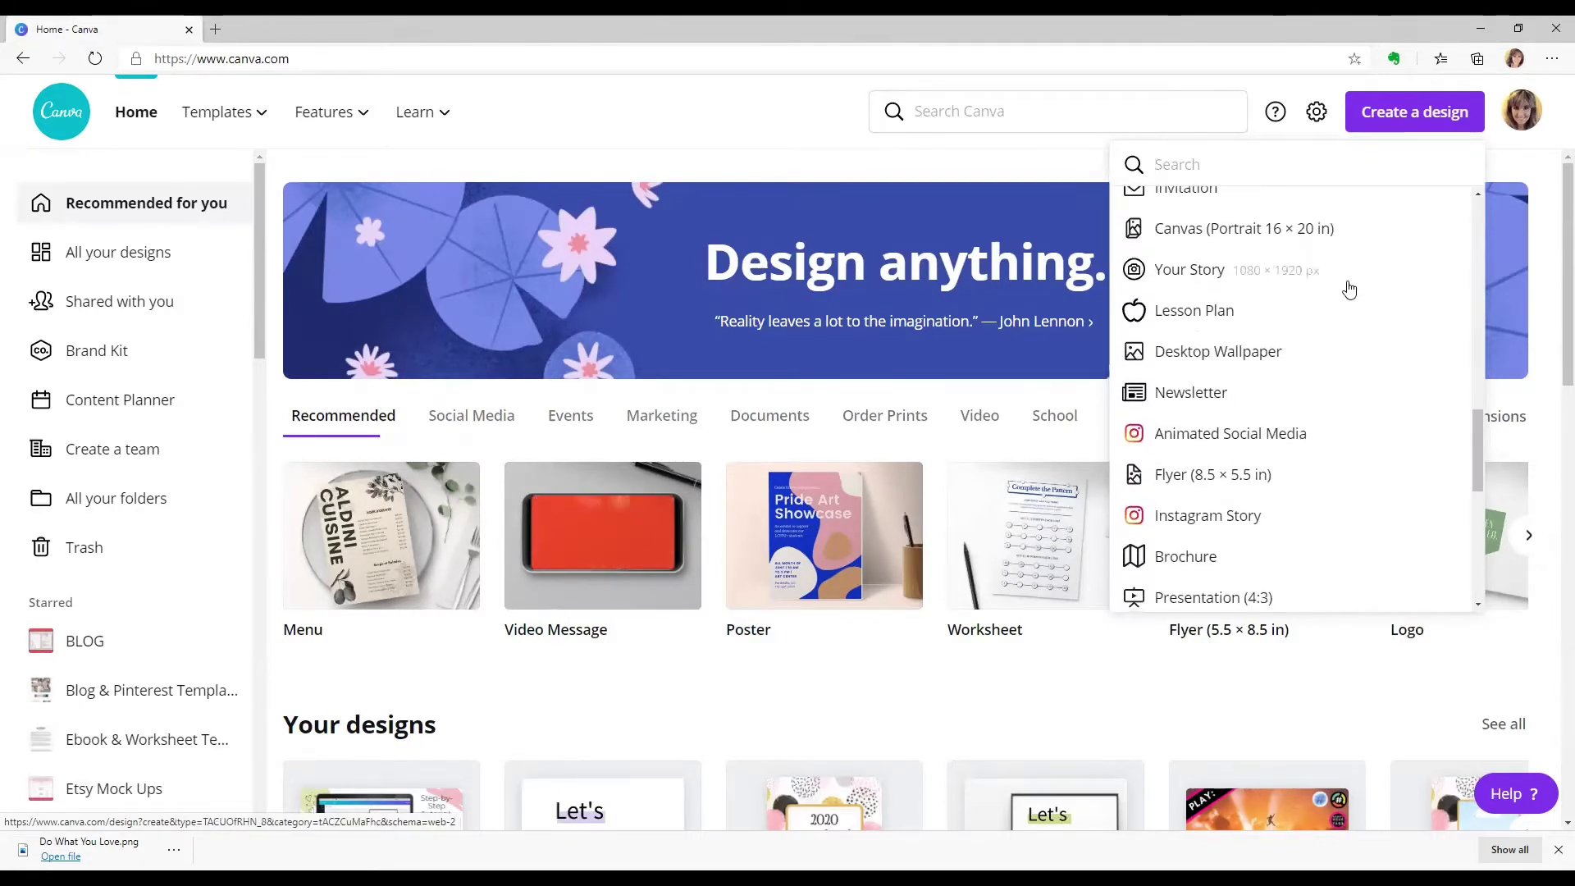
{"action": "left_click_drag", "start_coordinate": [1475, 466], "coordinate": [1471, 239]}
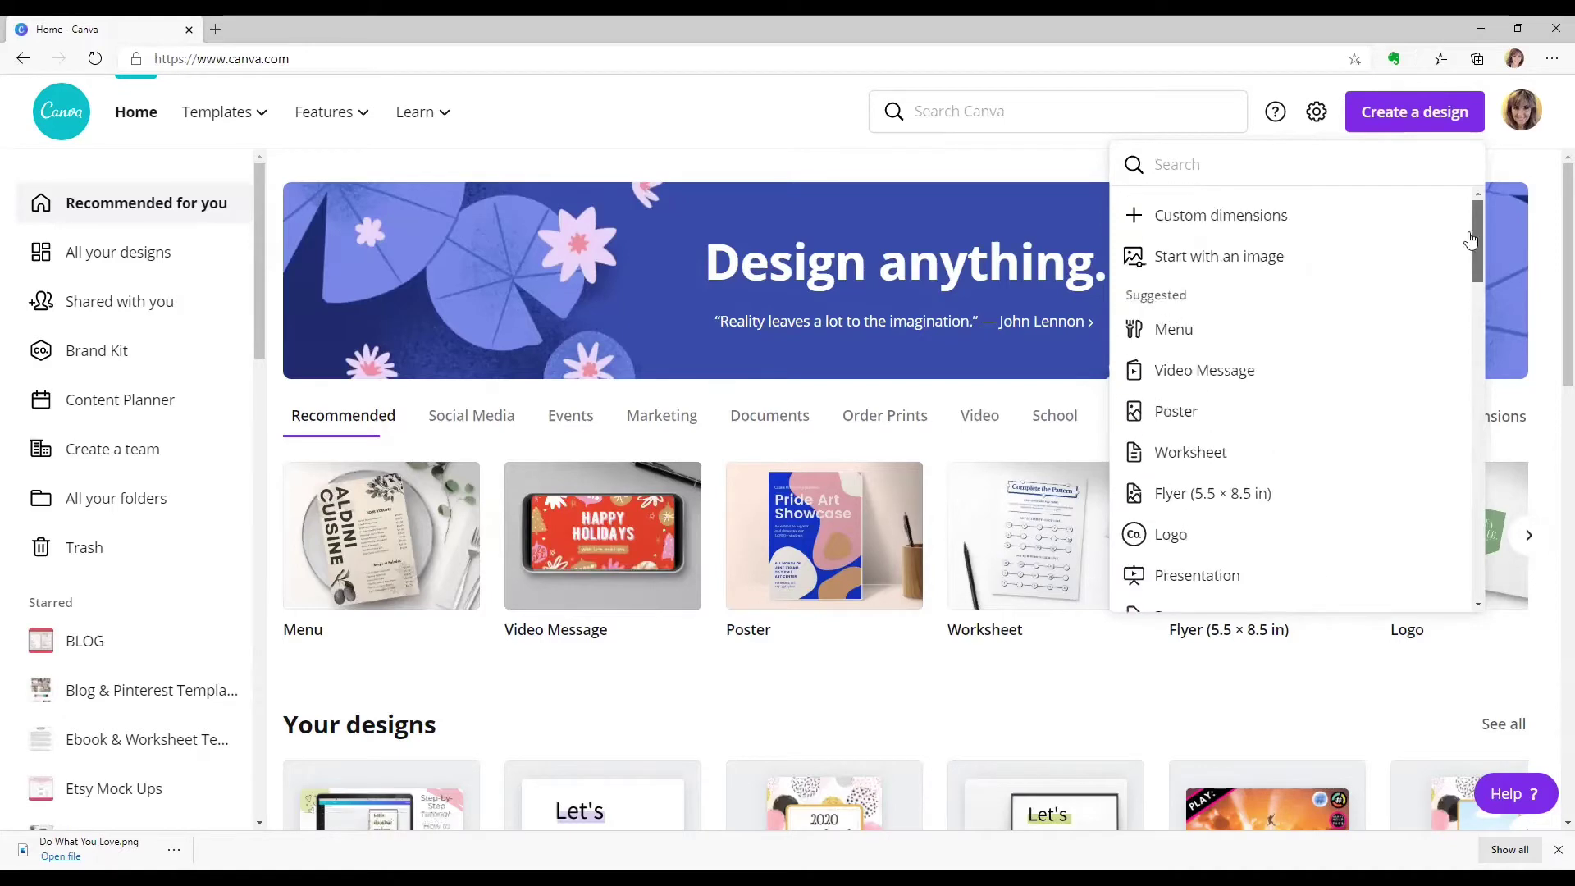
Step: Create a custom design in inches, 8 wide by 10 high
{"action": "left_click", "coordinate": [1253, 216]}
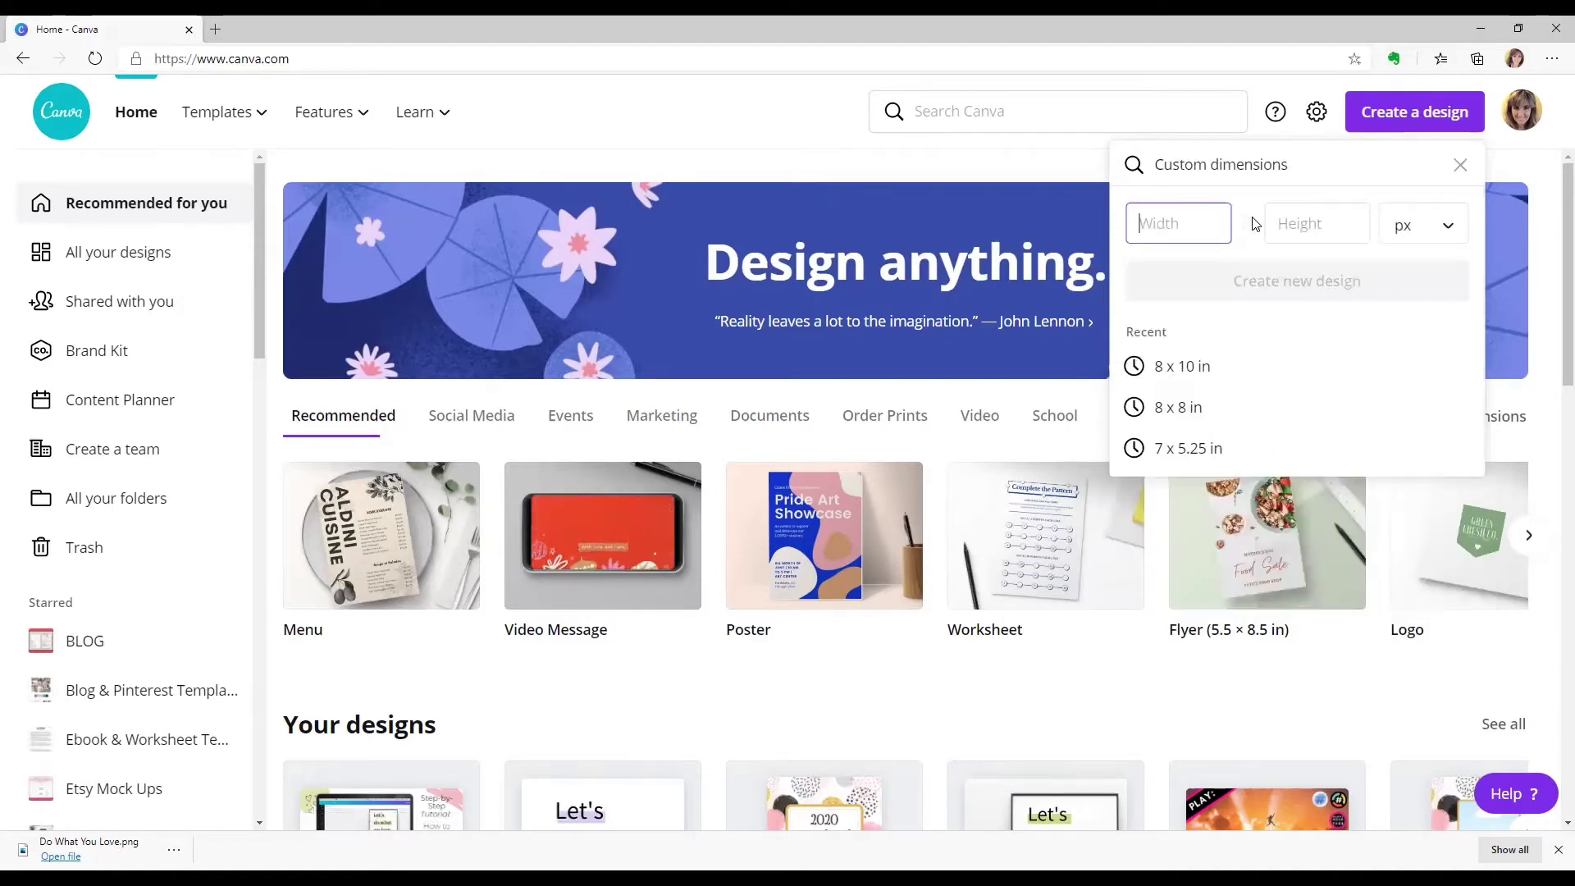
{"action": "left_click", "coordinate": [1465, 223]}
{"action": "left_click", "coordinate": [1404, 264]}
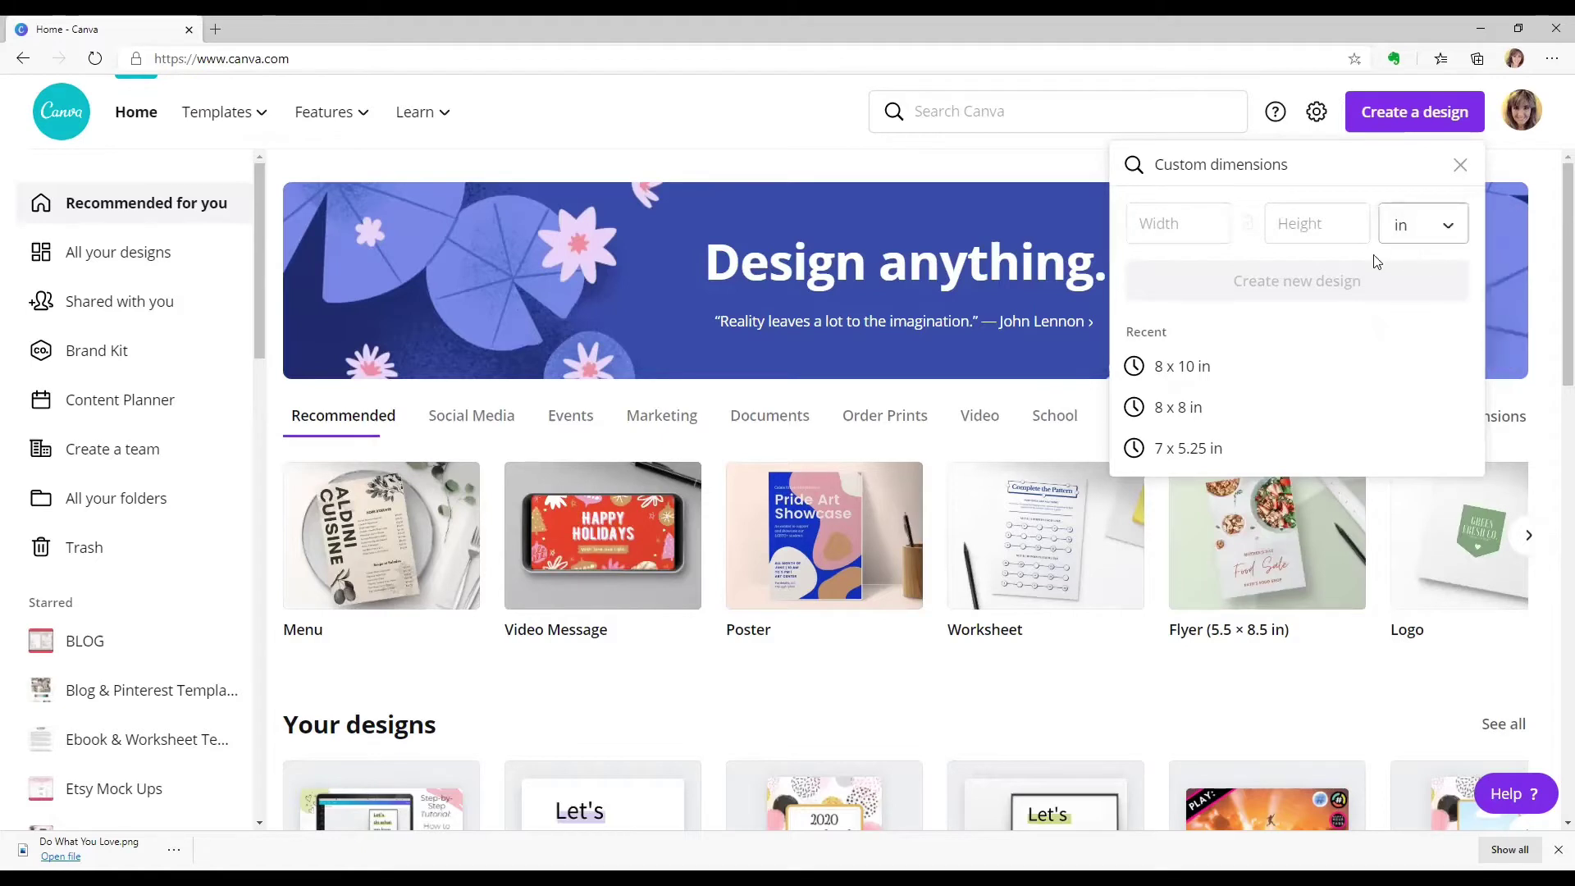
{"action": "left_click", "coordinate": [1175, 225]}
{"action": "type", "text": "8"}
{"action": "key", "text": "Tab"}
{"action": "type", "text": "1"}
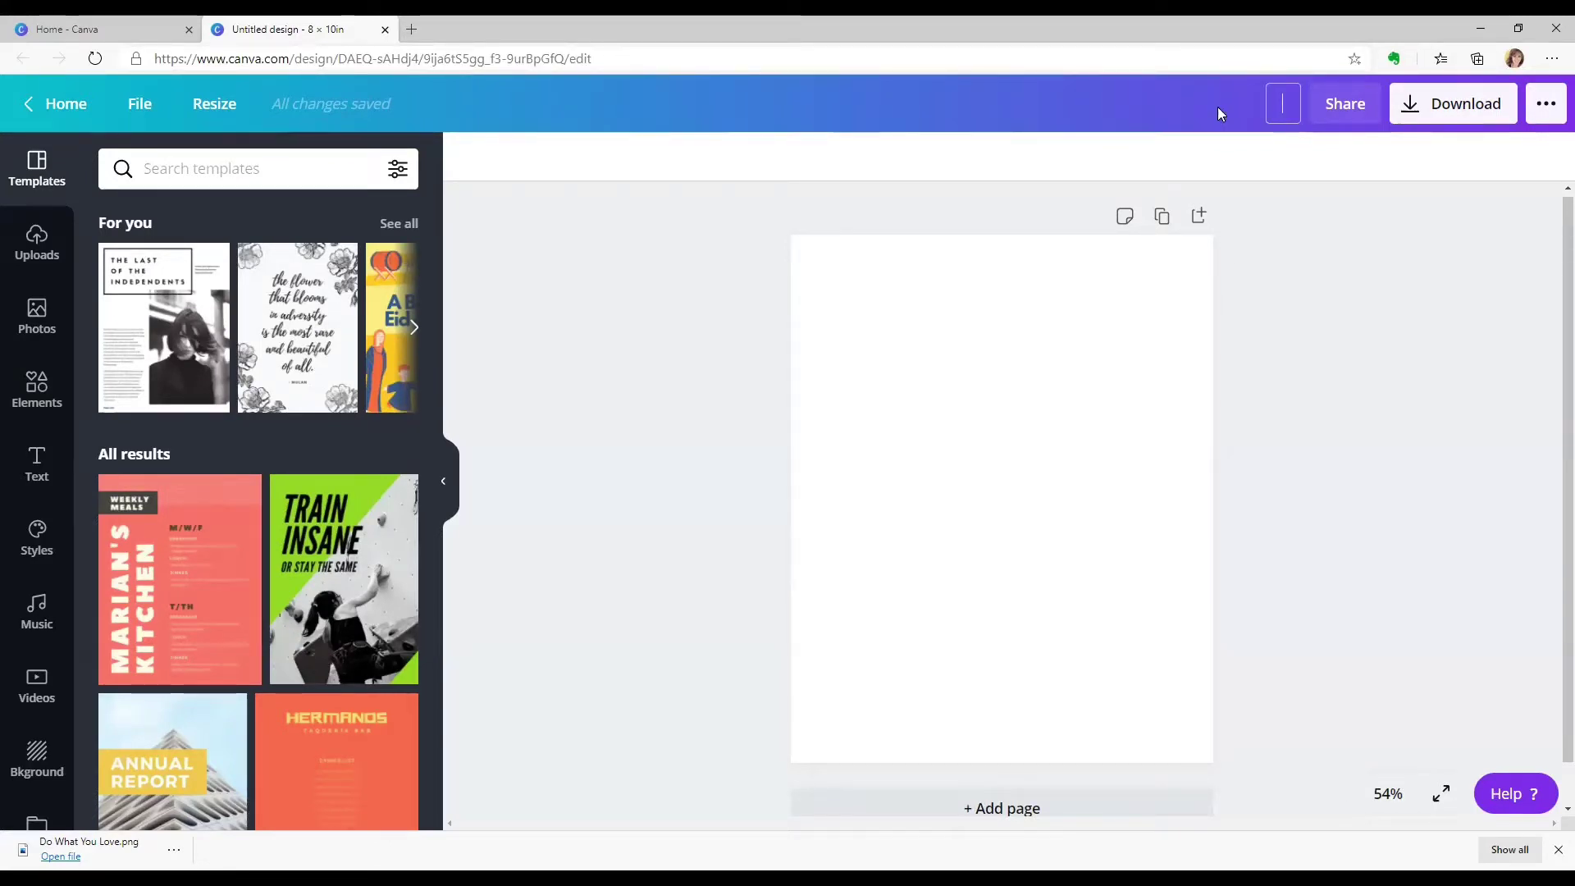
Step: Name the design 'Do What You Love'
{"action": "type", "text": "Do Y"}
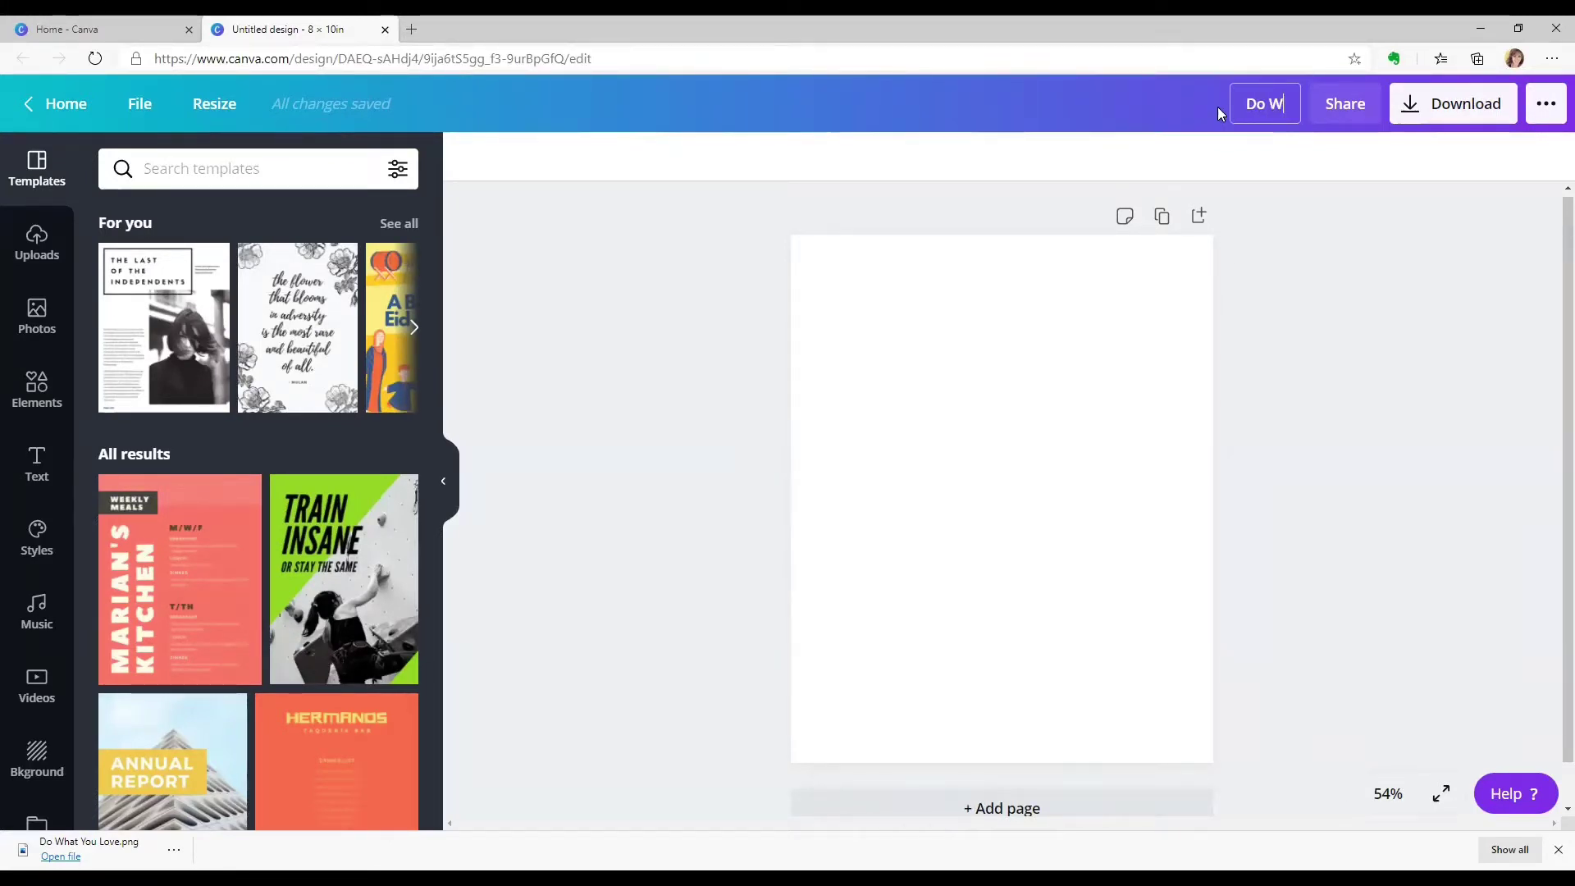
{"action": "type", "text": "hat You Love"}
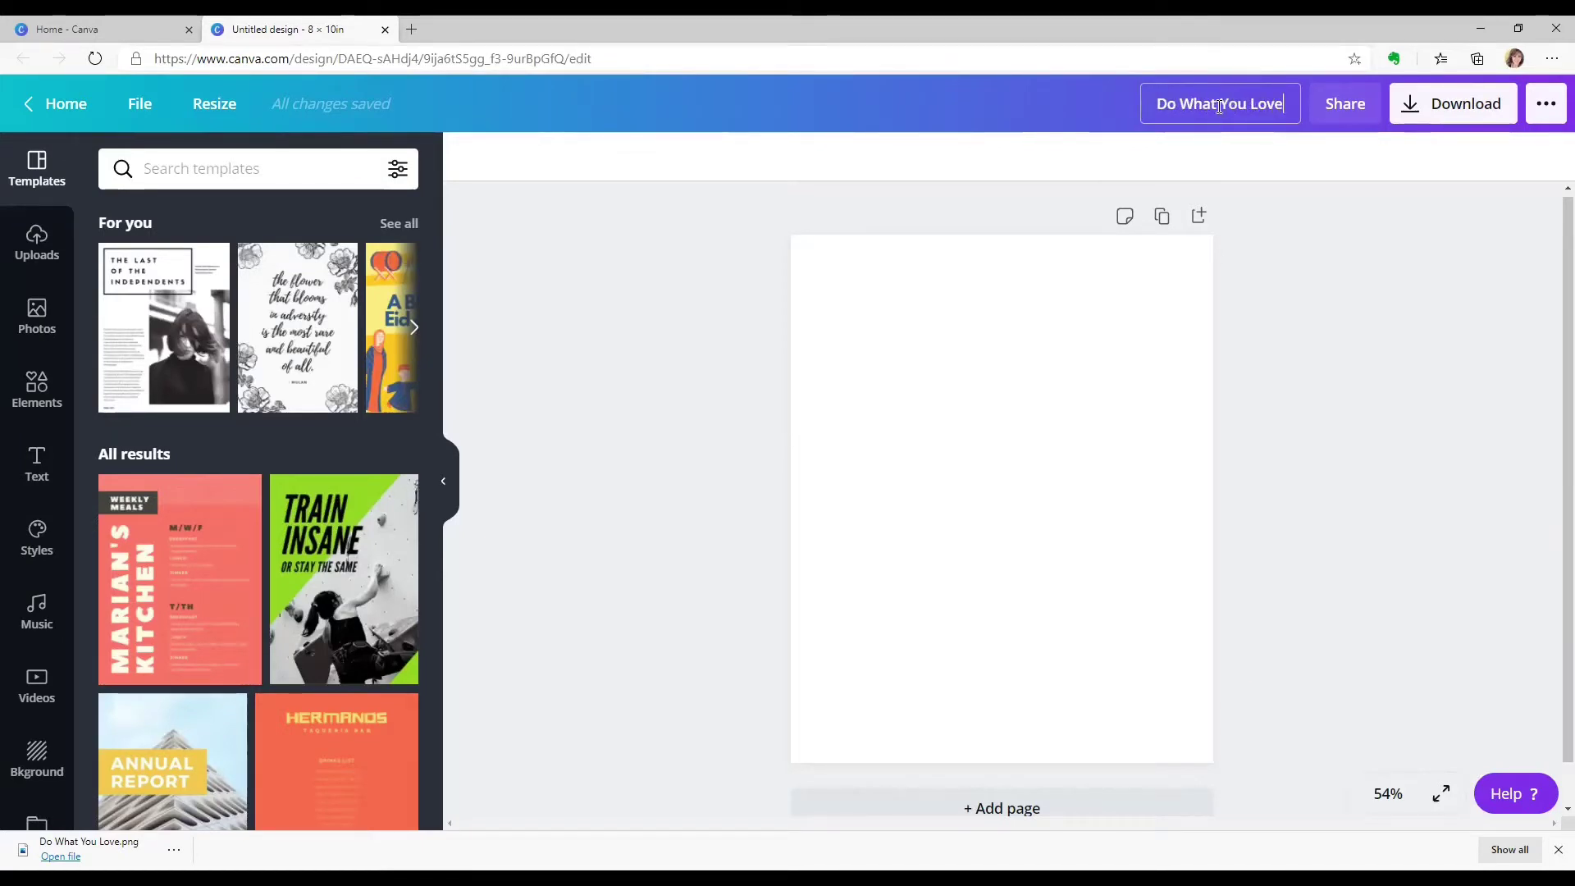
{"action": "left_click", "coordinate": [1371, 347]}
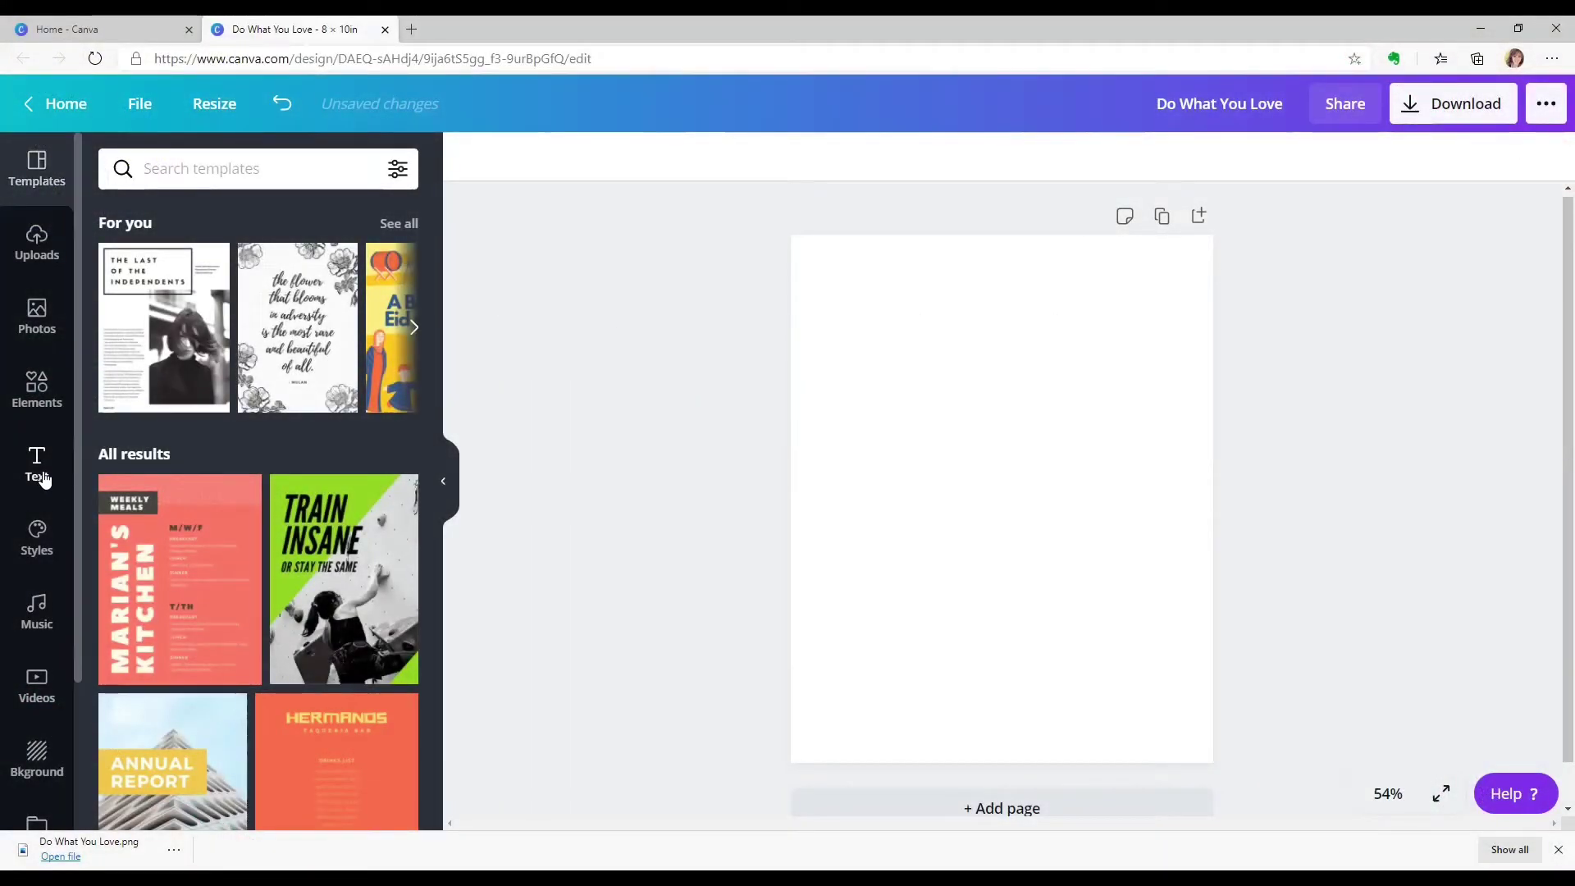
Step: Add a paragraph text box reading 'Do what you love, and do a lot of it'
{"action": "left_click", "coordinate": [37, 465]}
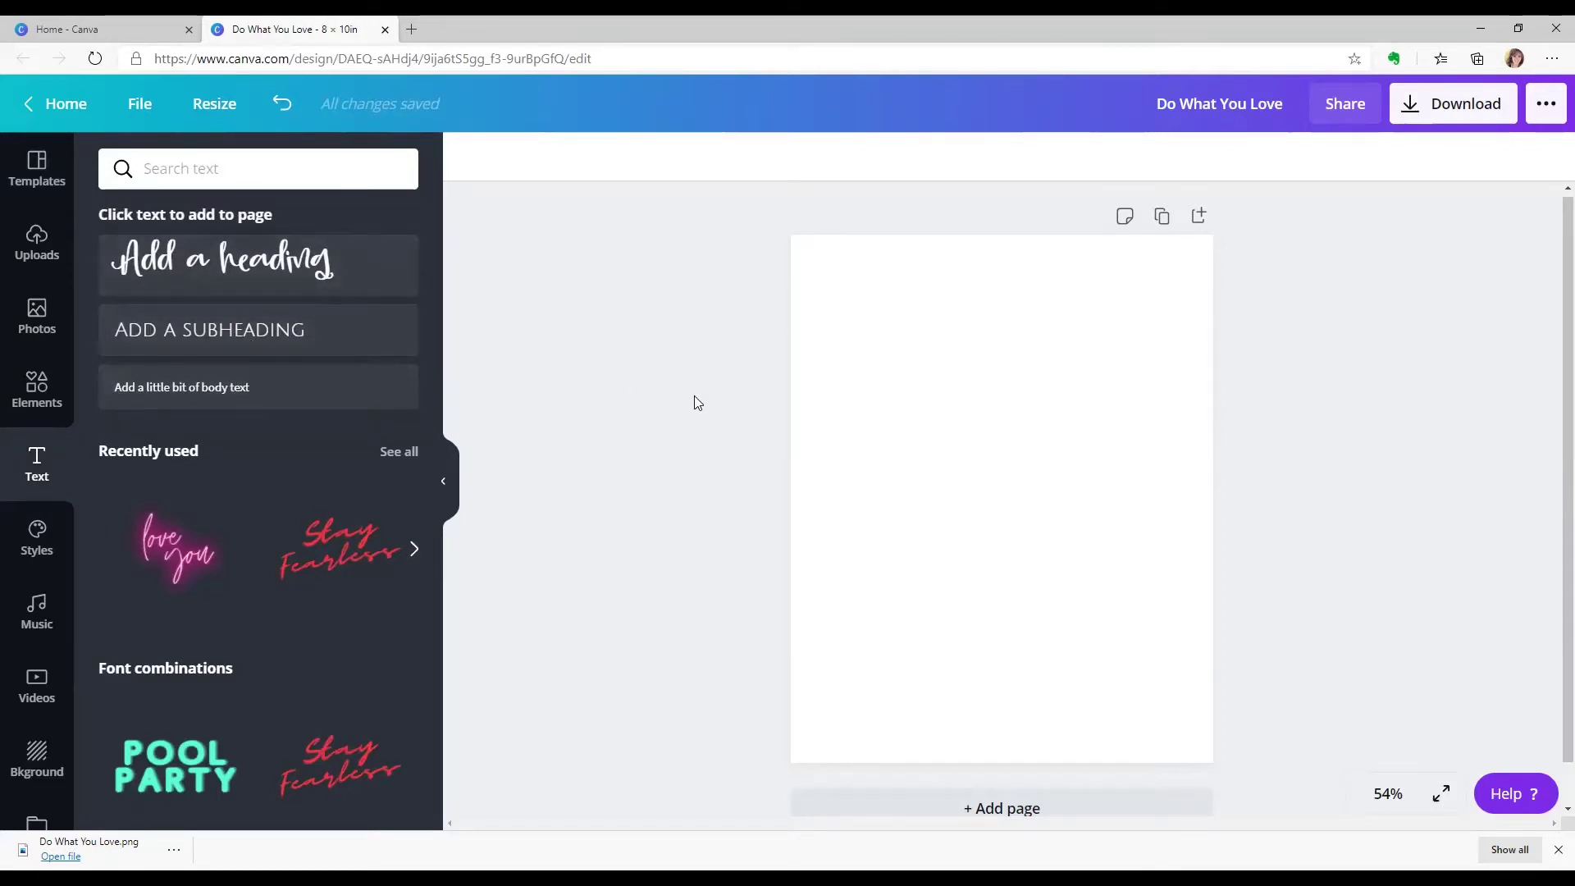
{"action": "key", "text": "t"}
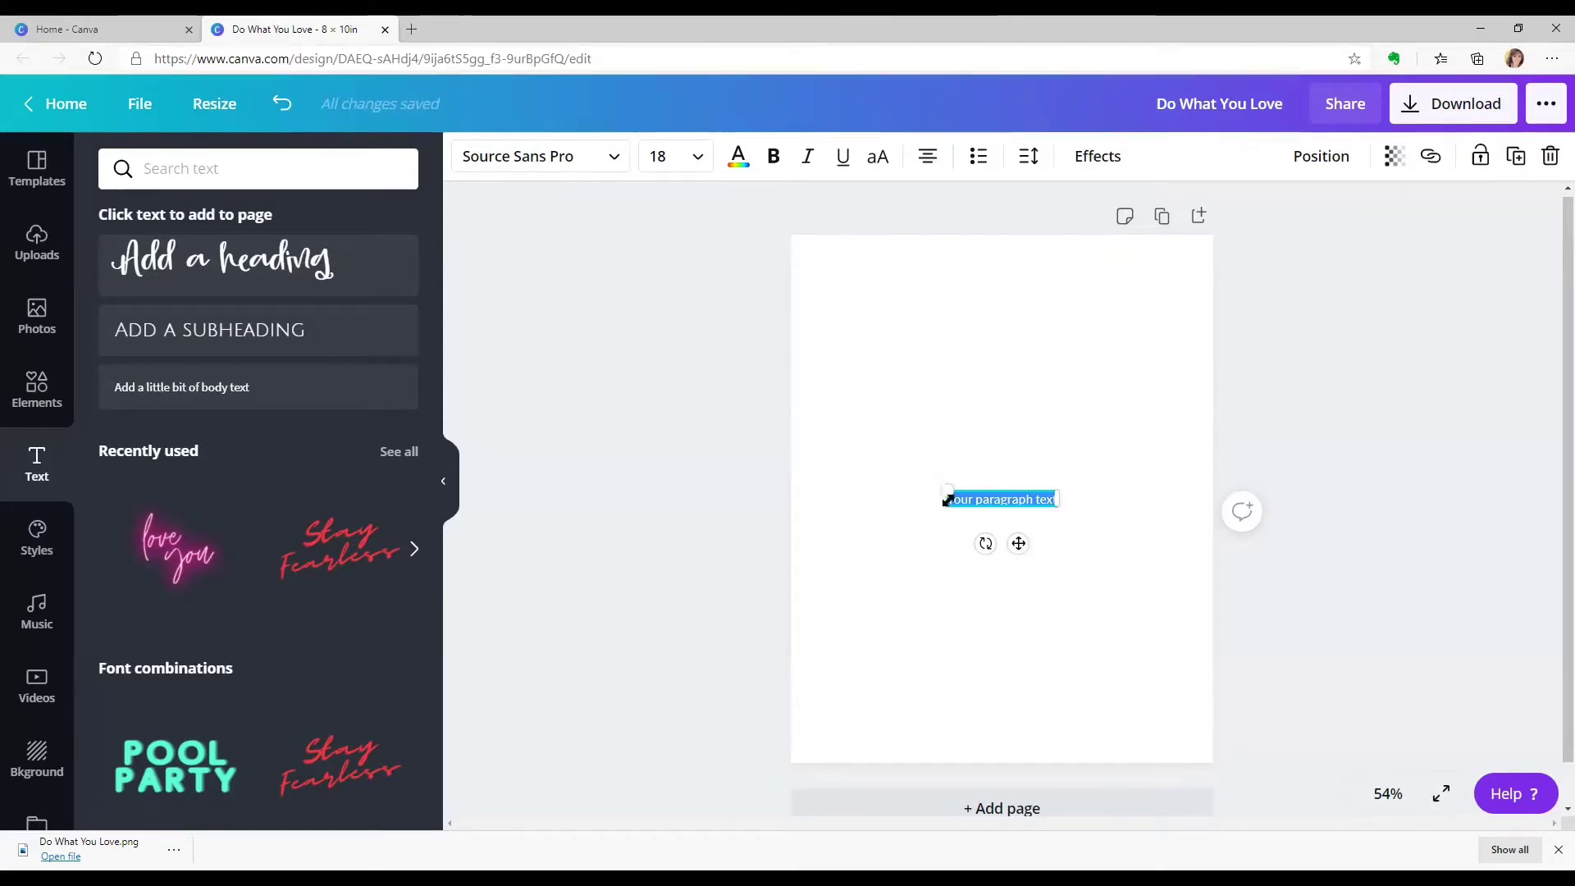
{"action": "type", "text": "Do what you love, and c"}
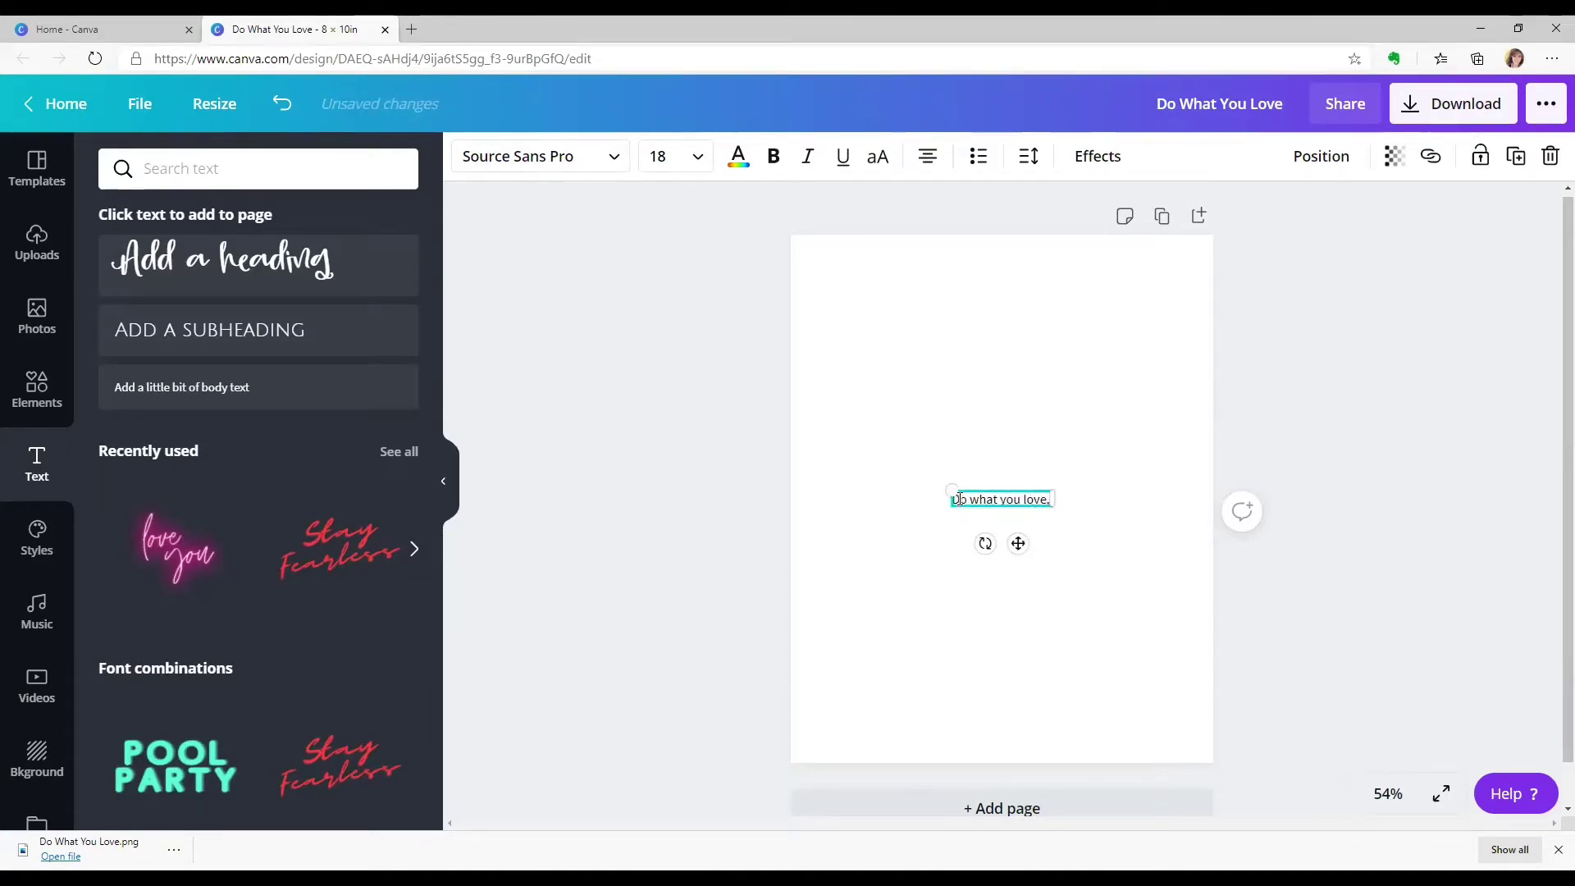
{"action": "type", "text": "o a lot of it"}
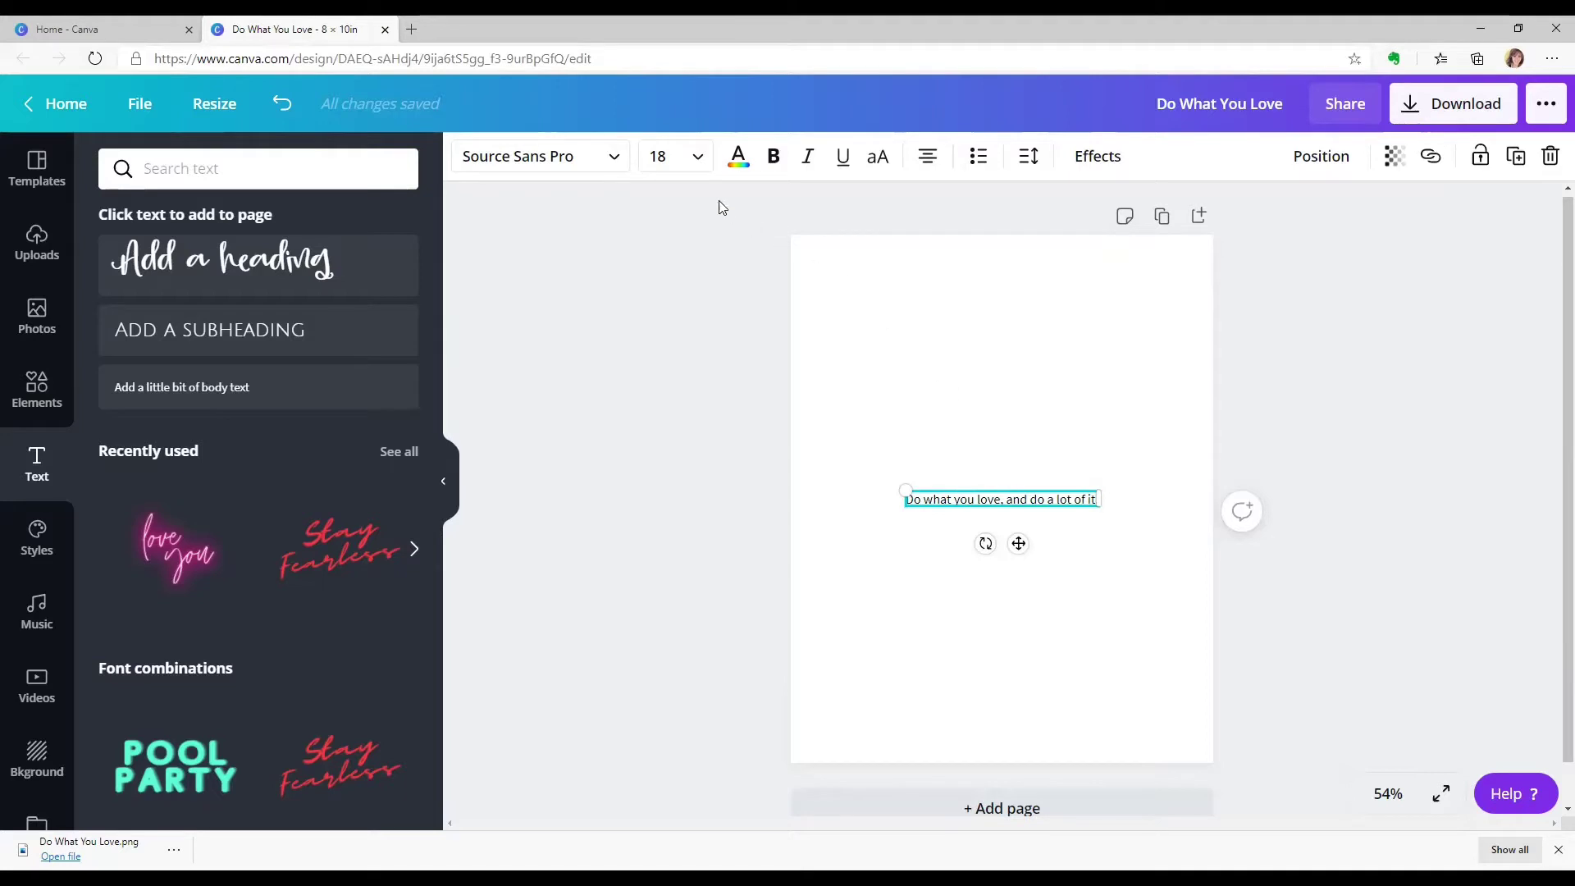
Step: Set the quote's font size to 64
{"action": "left_click", "coordinate": [698, 163]}
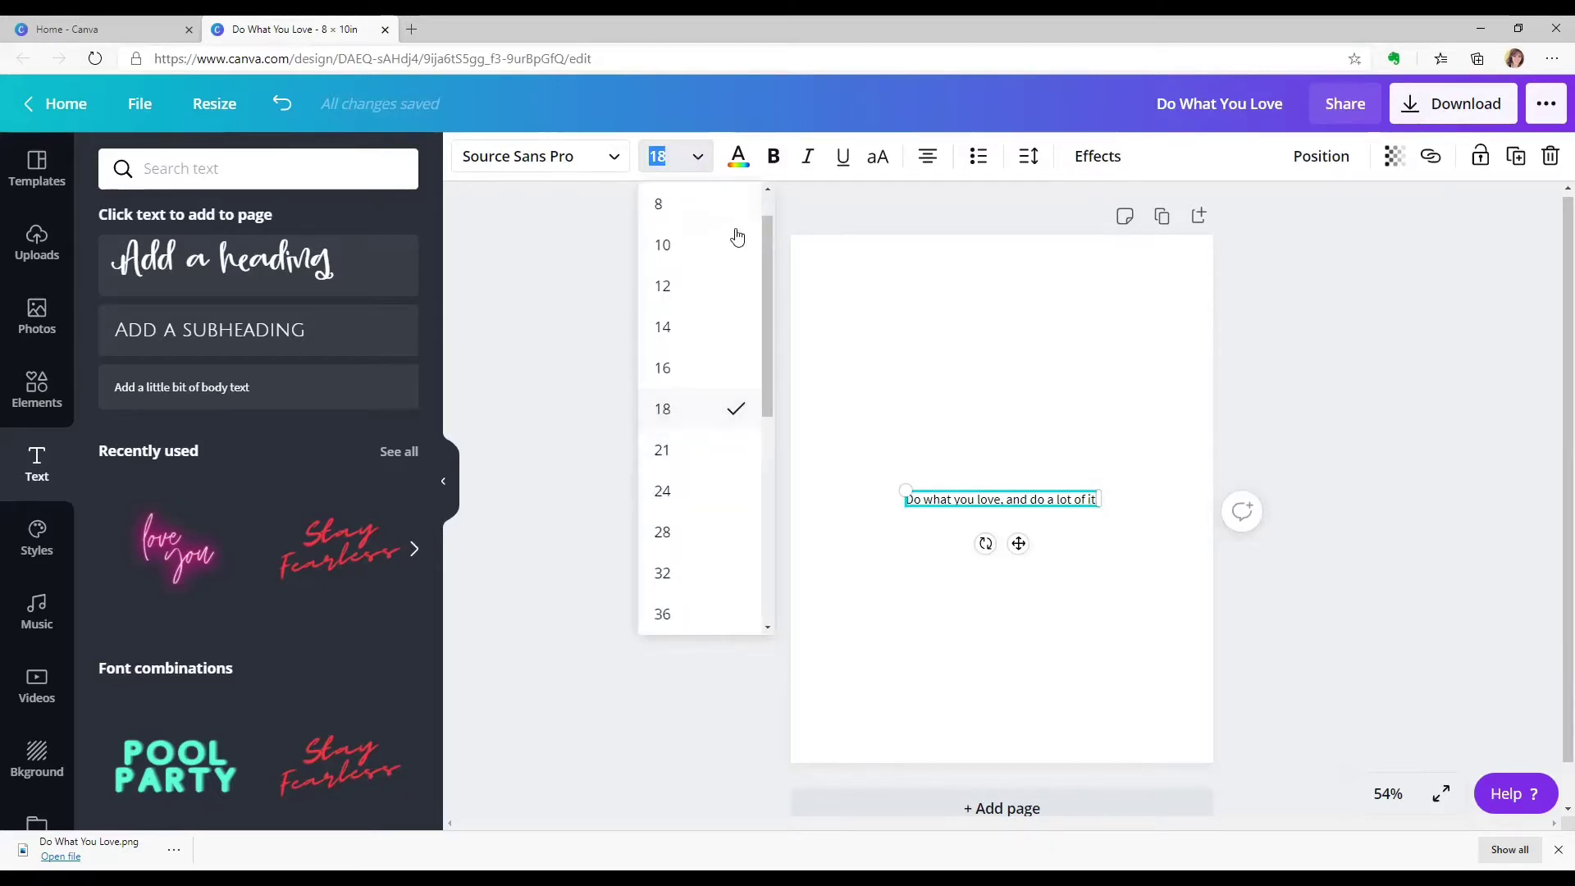
{"action": "left_click_drag", "start_coordinate": [766, 290], "coordinate": [768, 432]}
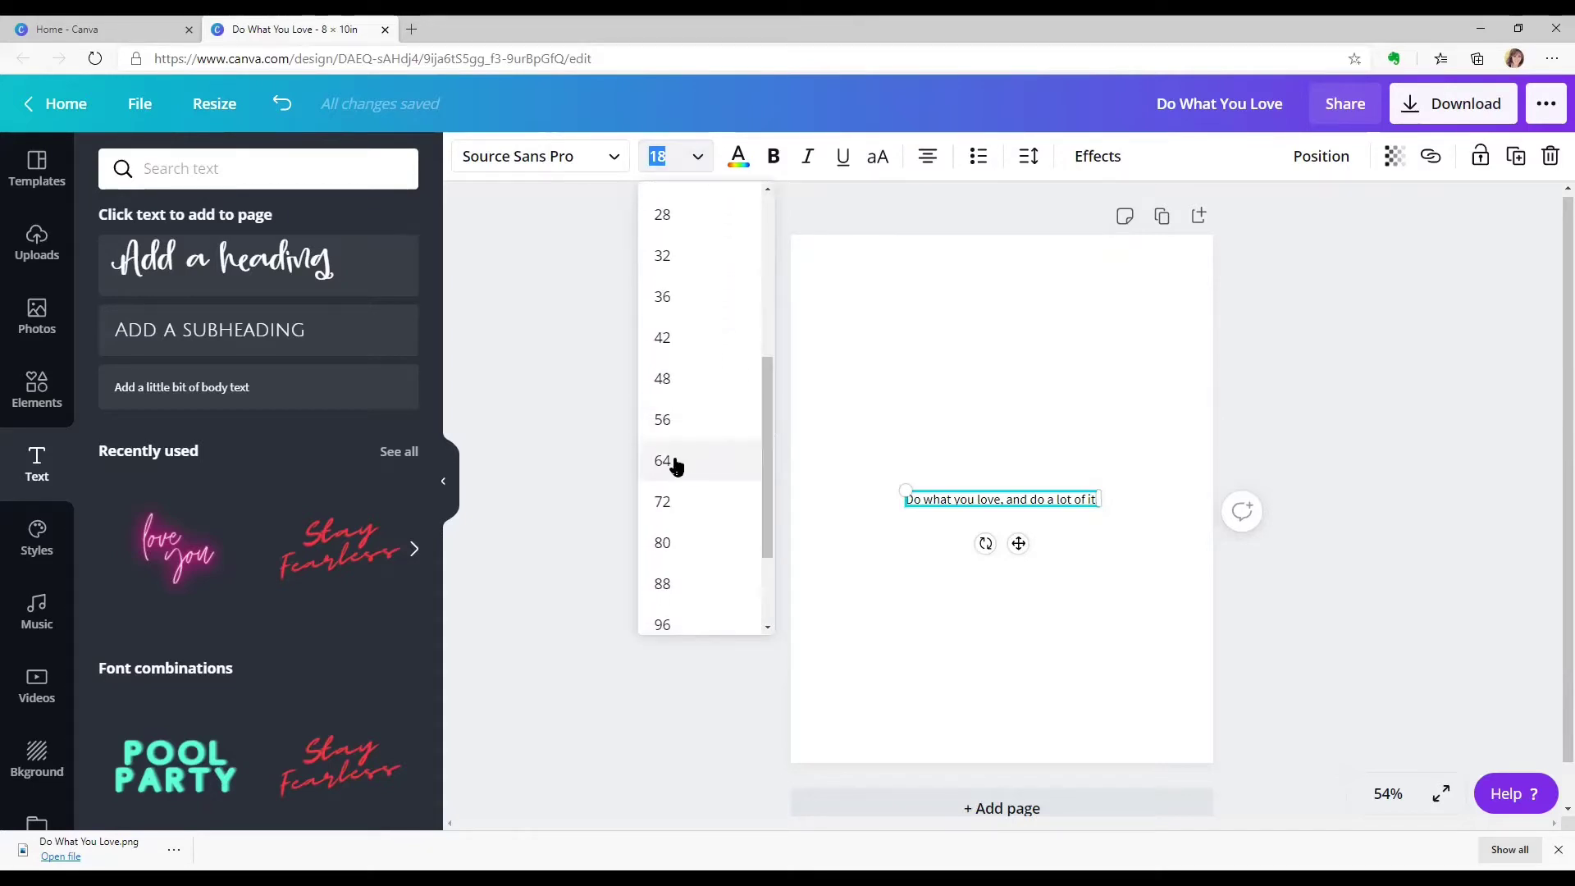
{"action": "left_click", "coordinate": [674, 467]}
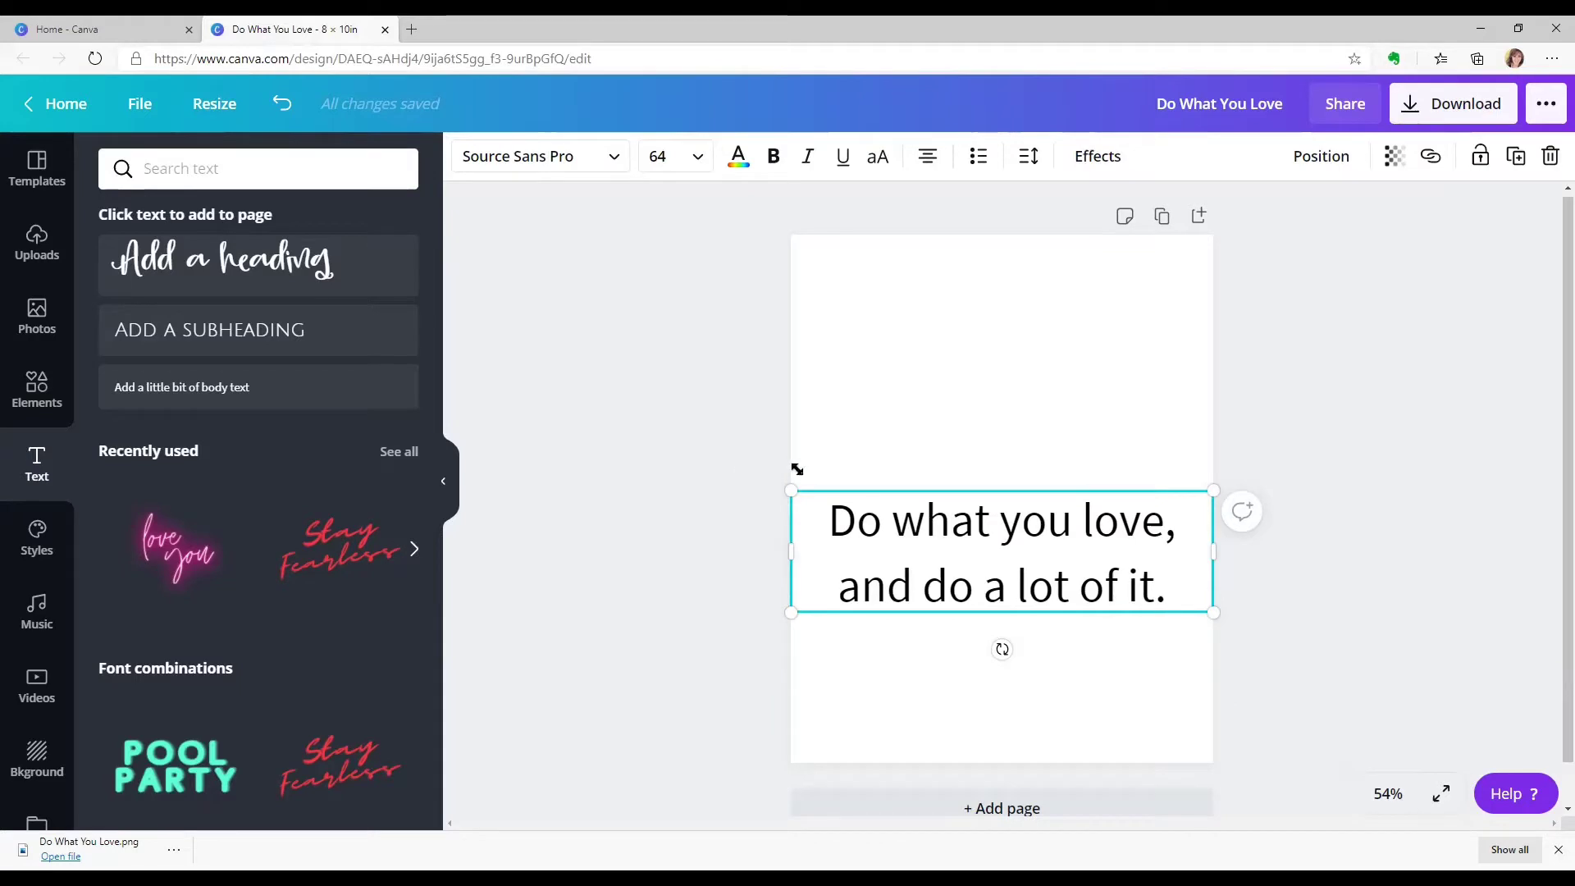
Step: Scale the quote up to size 75 and narrow its box to wrap onto three lines
{"action": "left_click_drag", "start_coordinate": [1213, 614], "coordinate": [1279, 656]}
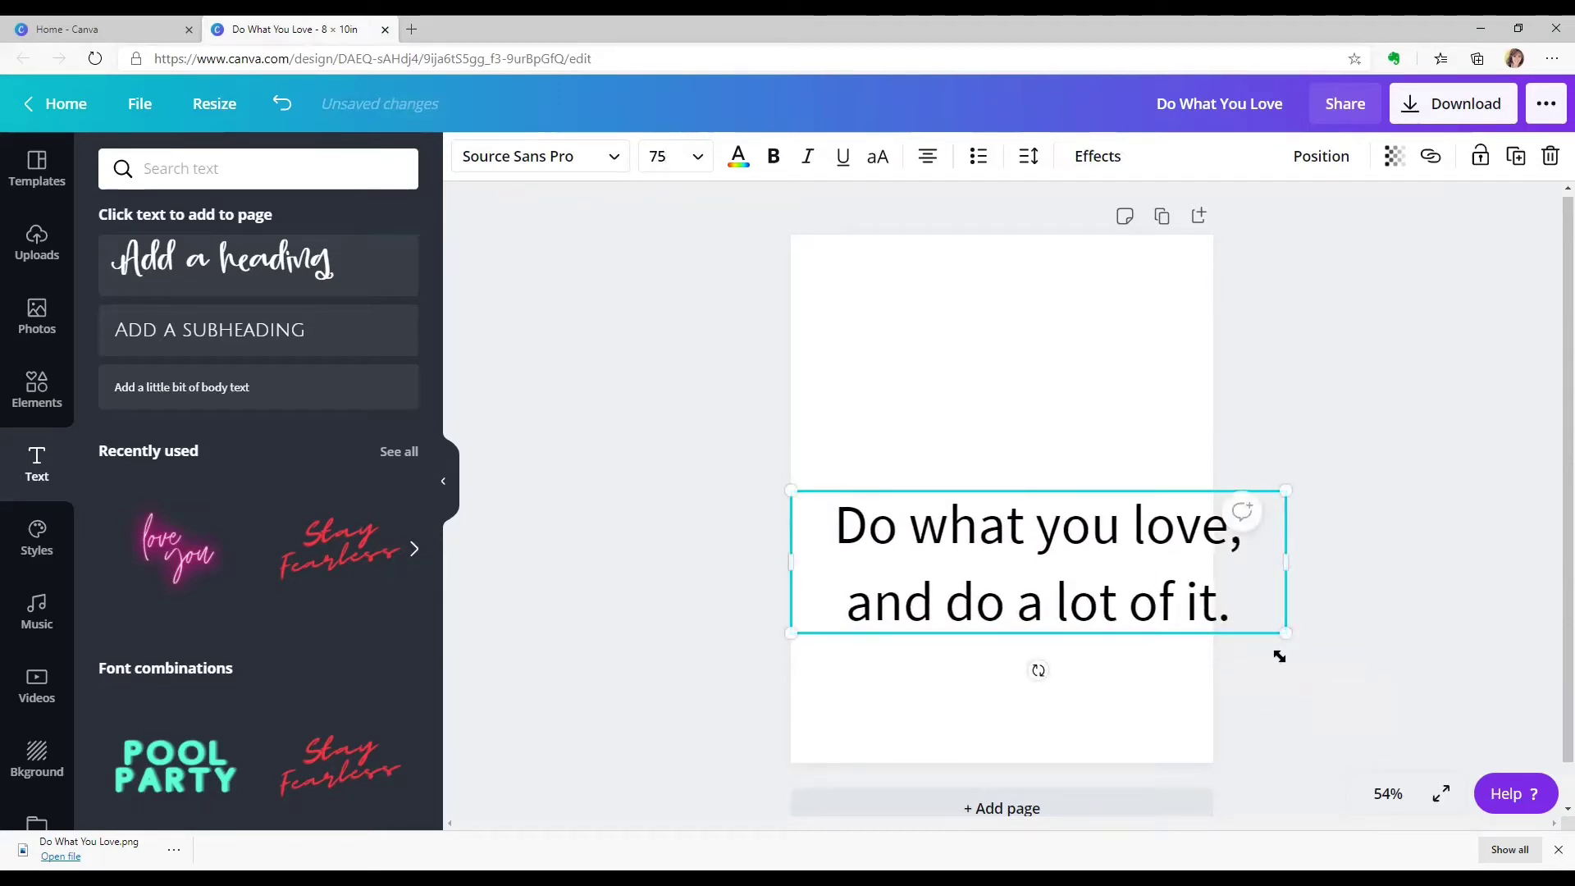
{"action": "left_click_drag", "start_coordinate": [1286, 562], "coordinate": [1181, 566]}
{"action": "left_click_drag", "start_coordinate": [791, 599], "coordinate": [841, 598]}
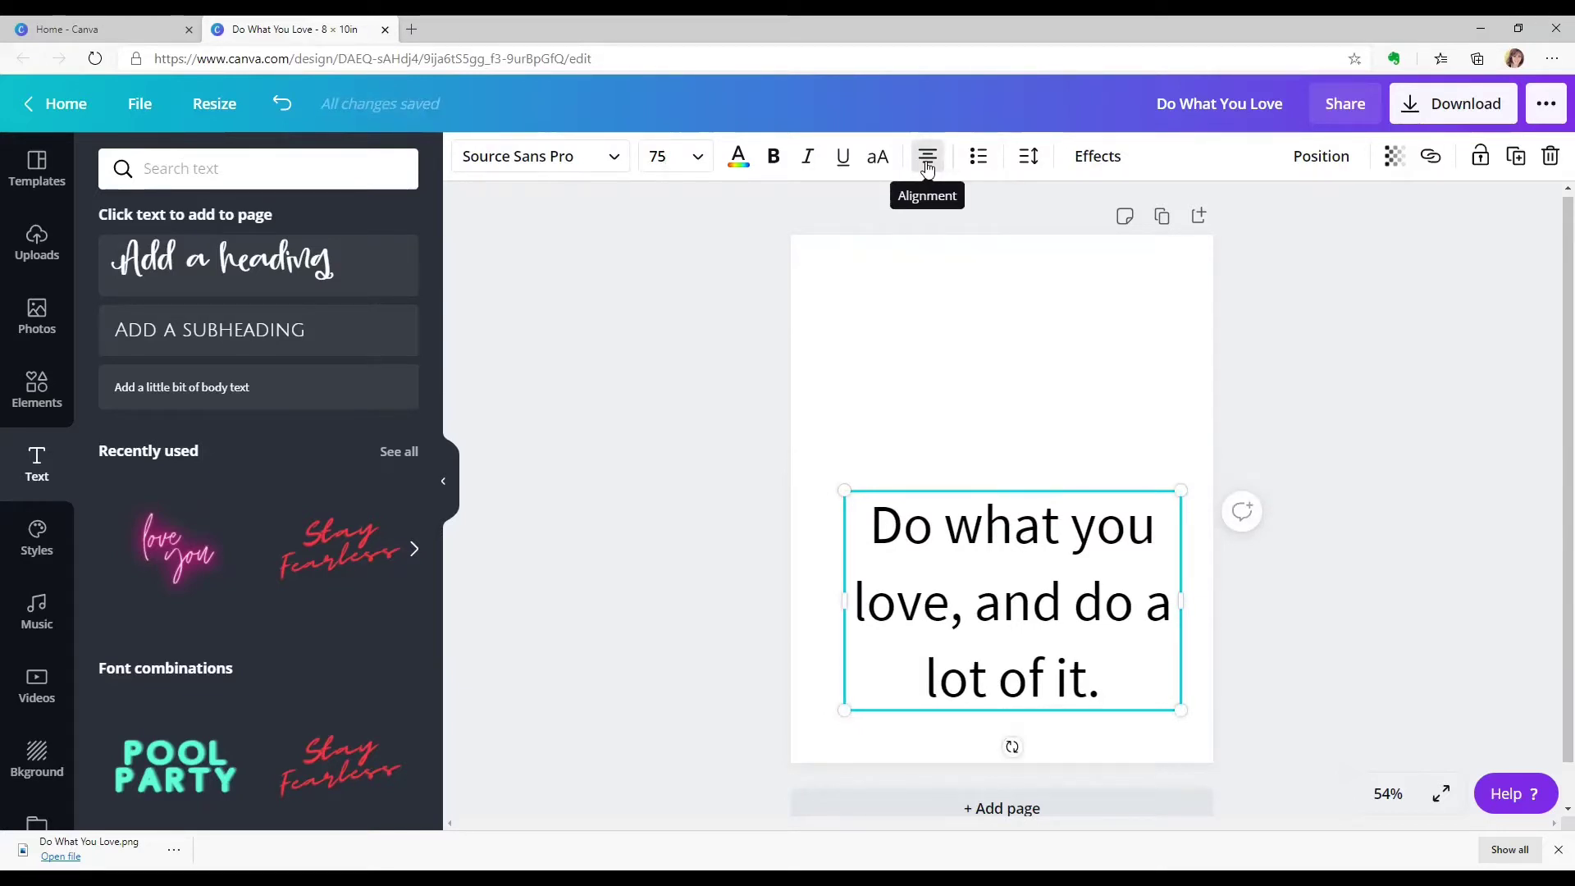
Step: Try each text alignment, settle on left-aligned, and move the quote box higher on the page
{"action": "left_click", "coordinate": [928, 162]}
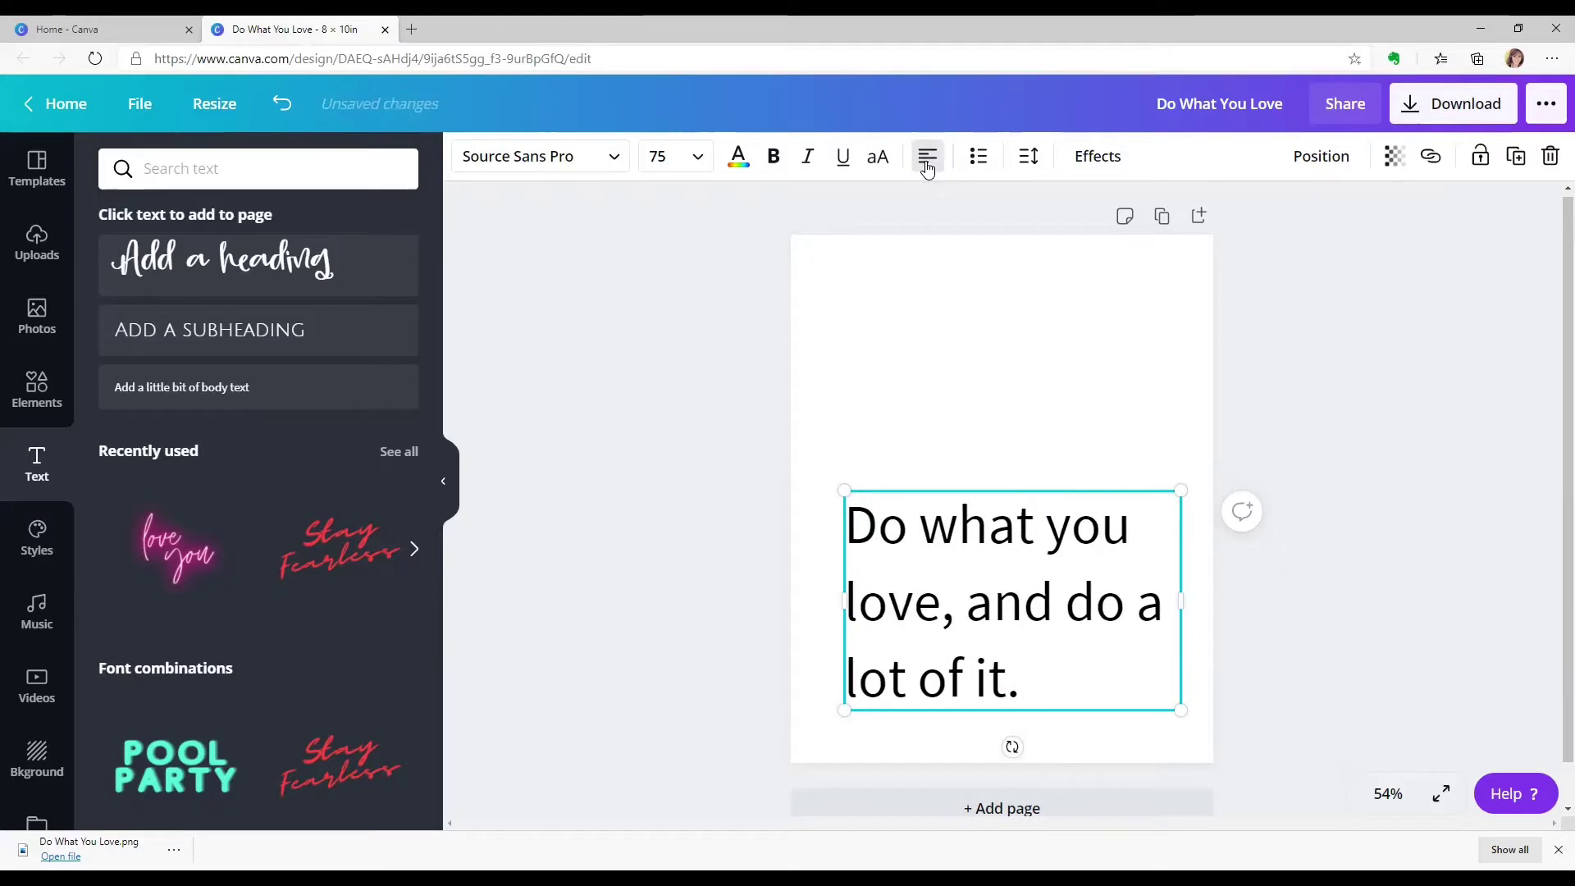
{"action": "left_click", "coordinate": [928, 164]}
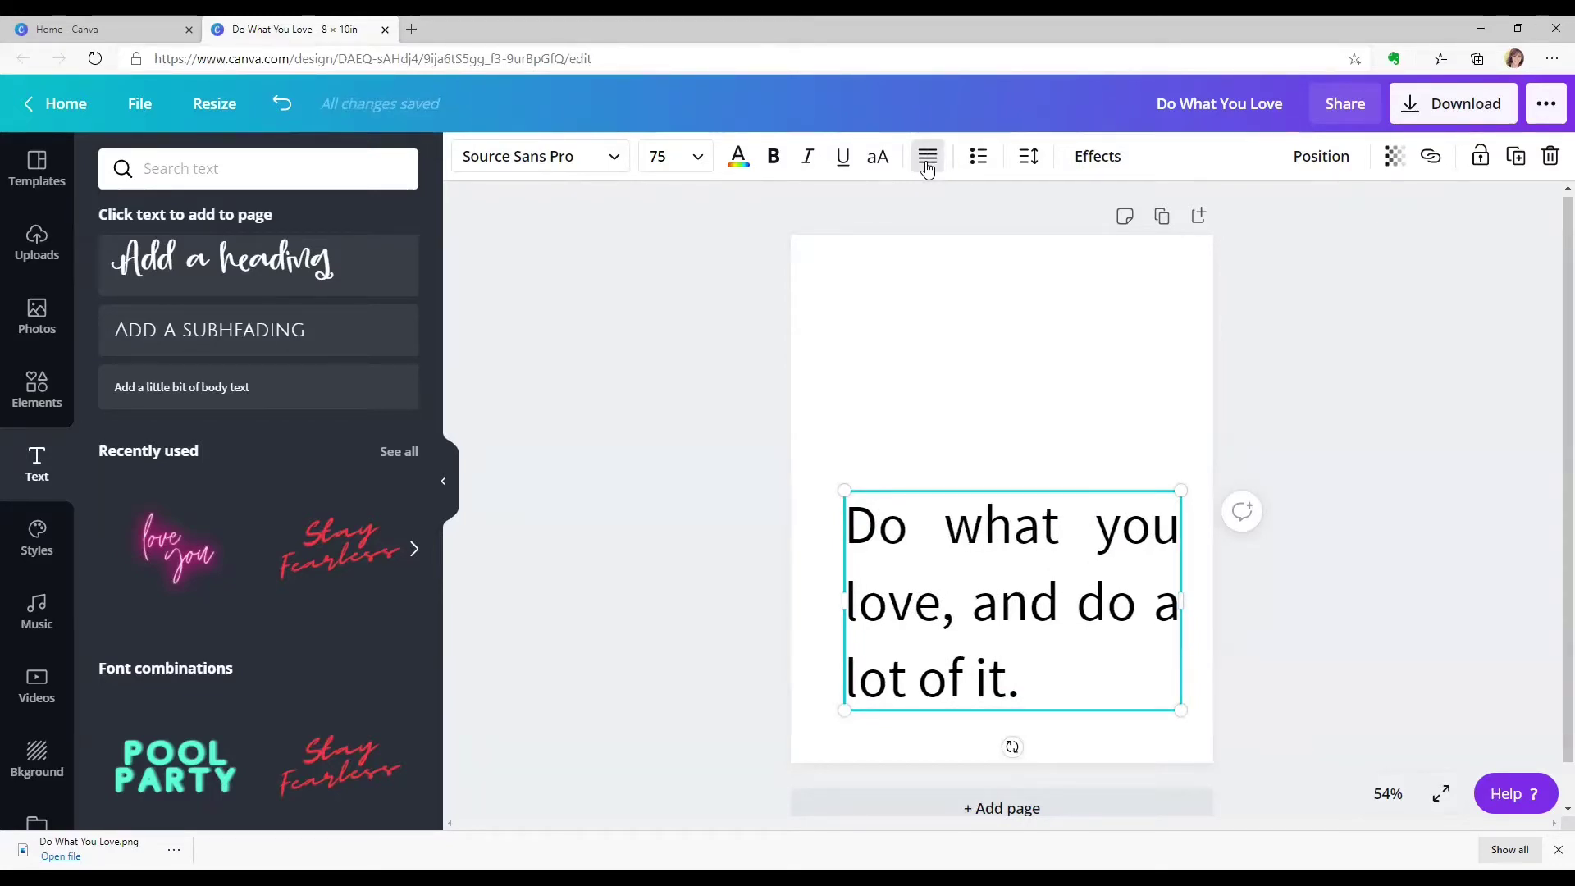
{"action": "left_click", "coordinate": [928, 161]}
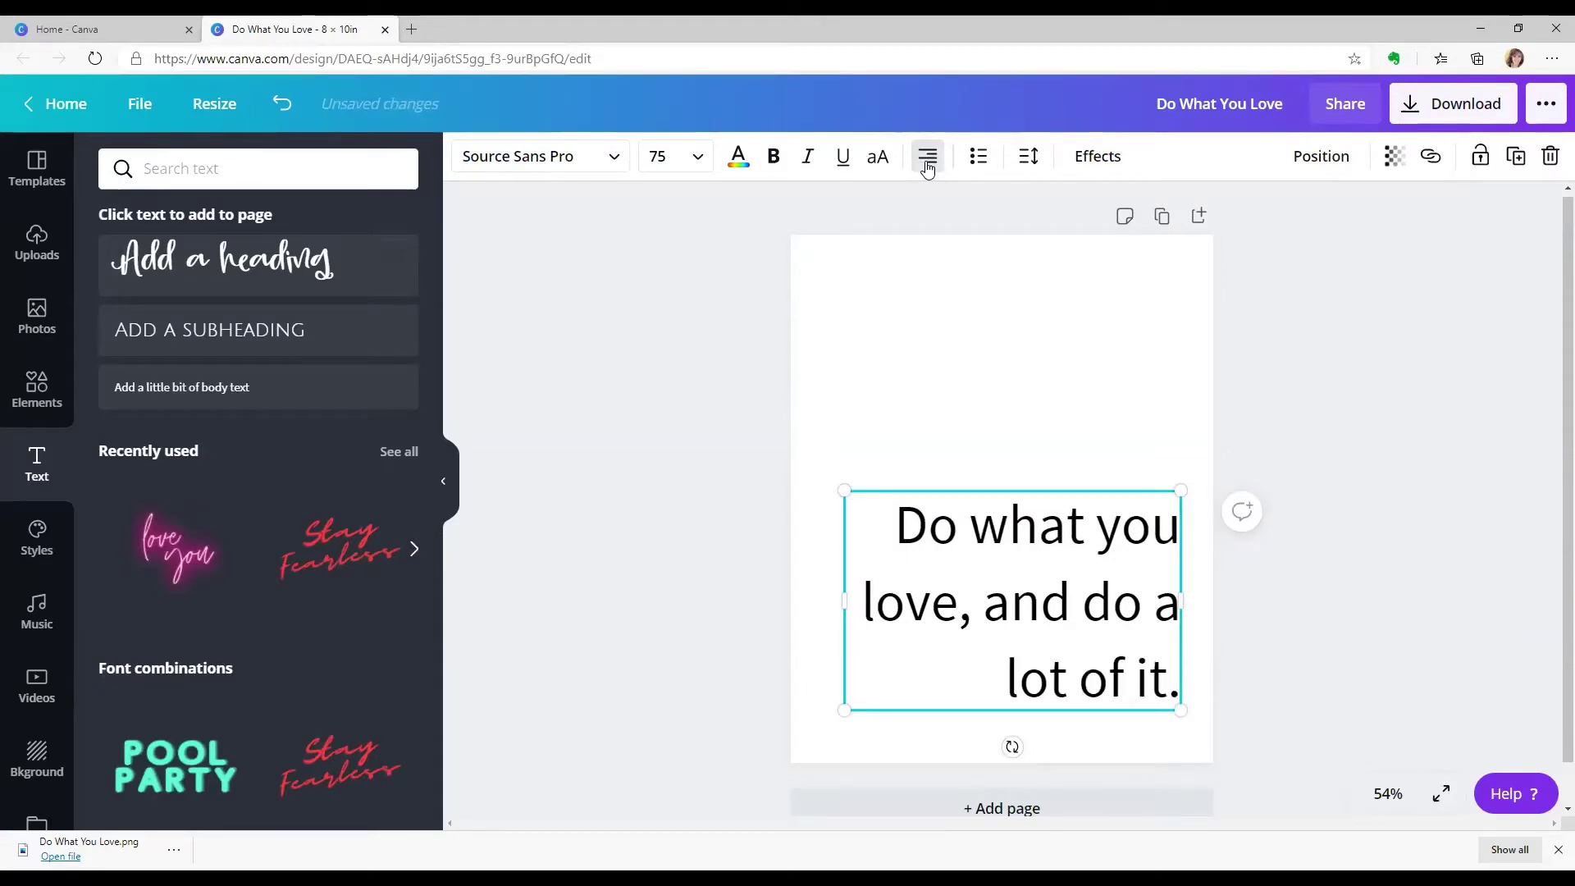
{"action": "left_click", "coordinate": [928, 164]}
{"action": "left_click", "coordinate": [928, 164]}
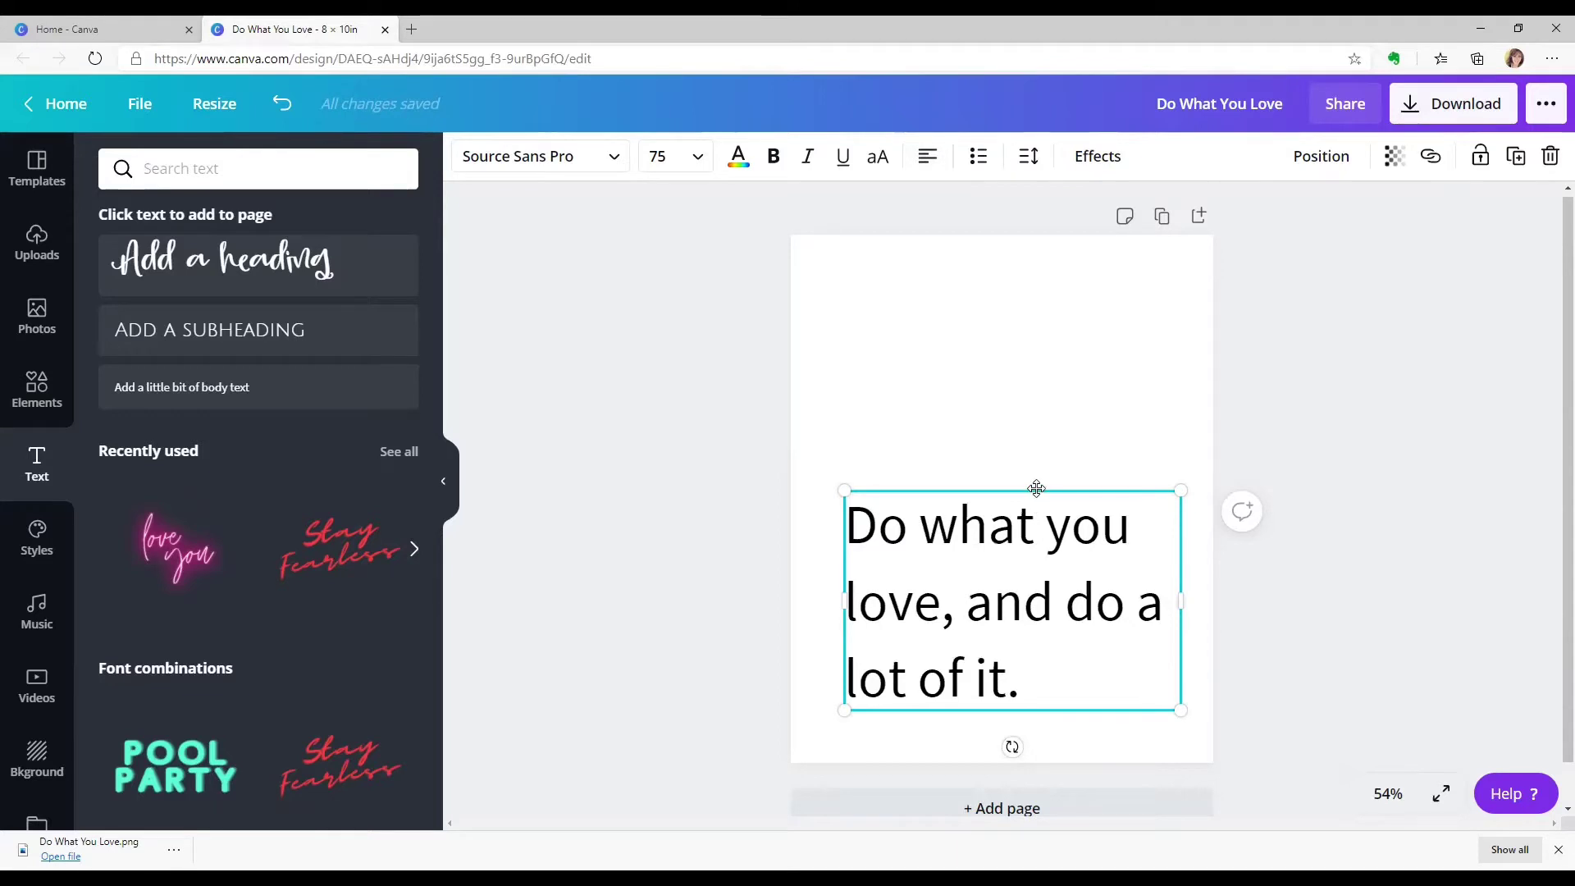
{"action": "left_click_drag", "start_coordinate": [1034, 486], "coordinate": [1033, 333]}
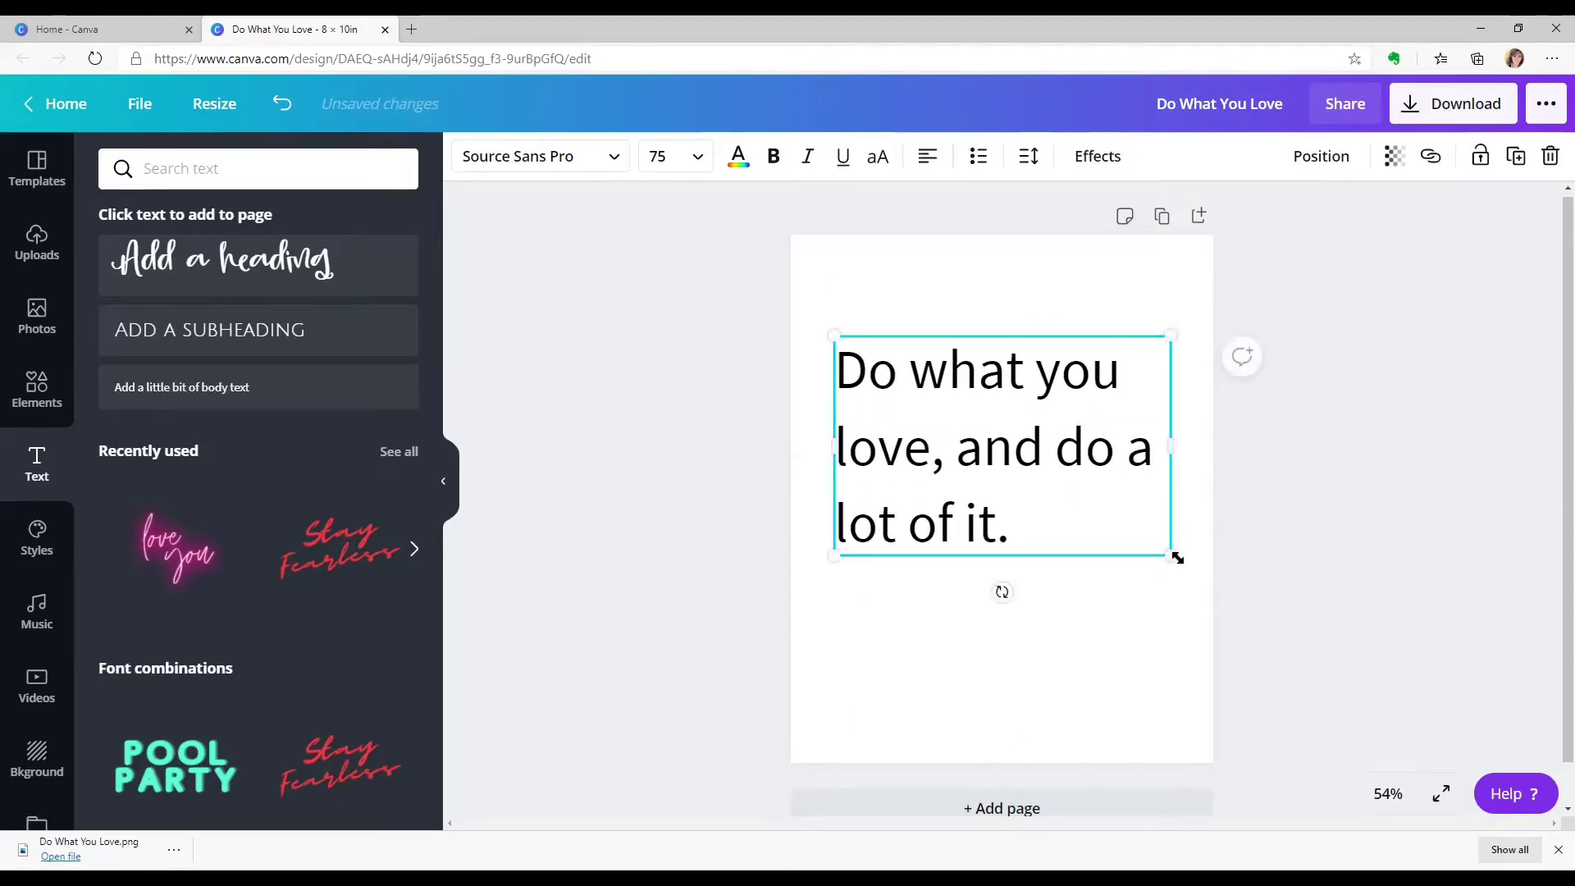
Step: Enlarge the quote box and change its opening 'D' to "Let's d"
{"action": "left_click_drag", "start_coordinate": [1178, 558], "coordinate": [1216, 594]}
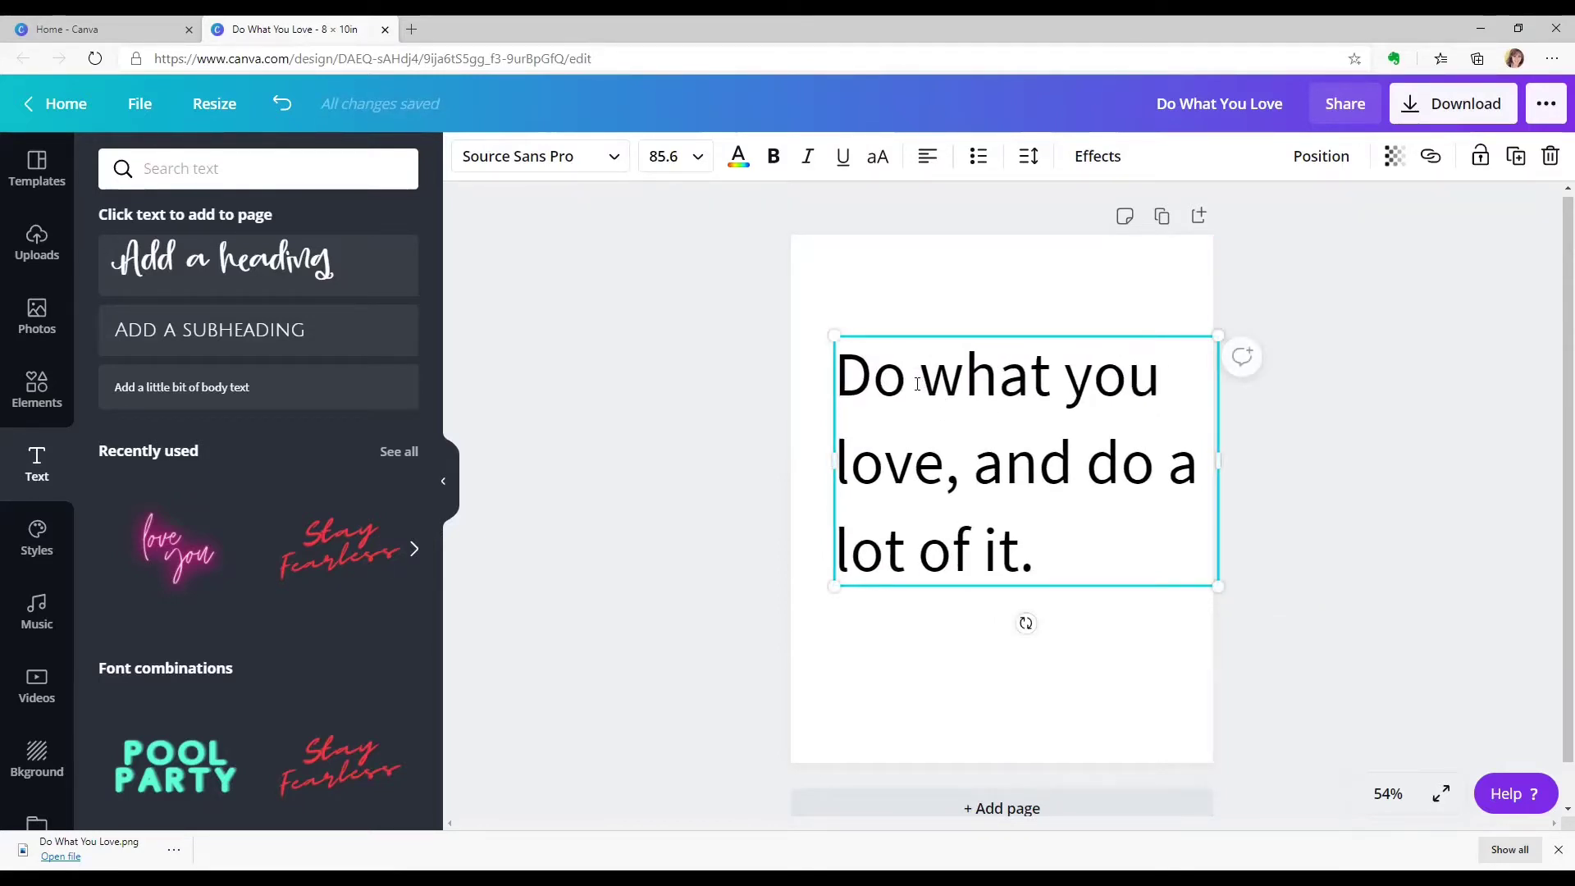
{"action": "left_click", "coordinate": [871, 382]}
{"action": "key", "text": "BackSpace"}
{"action": "type", "text": "Let's "}
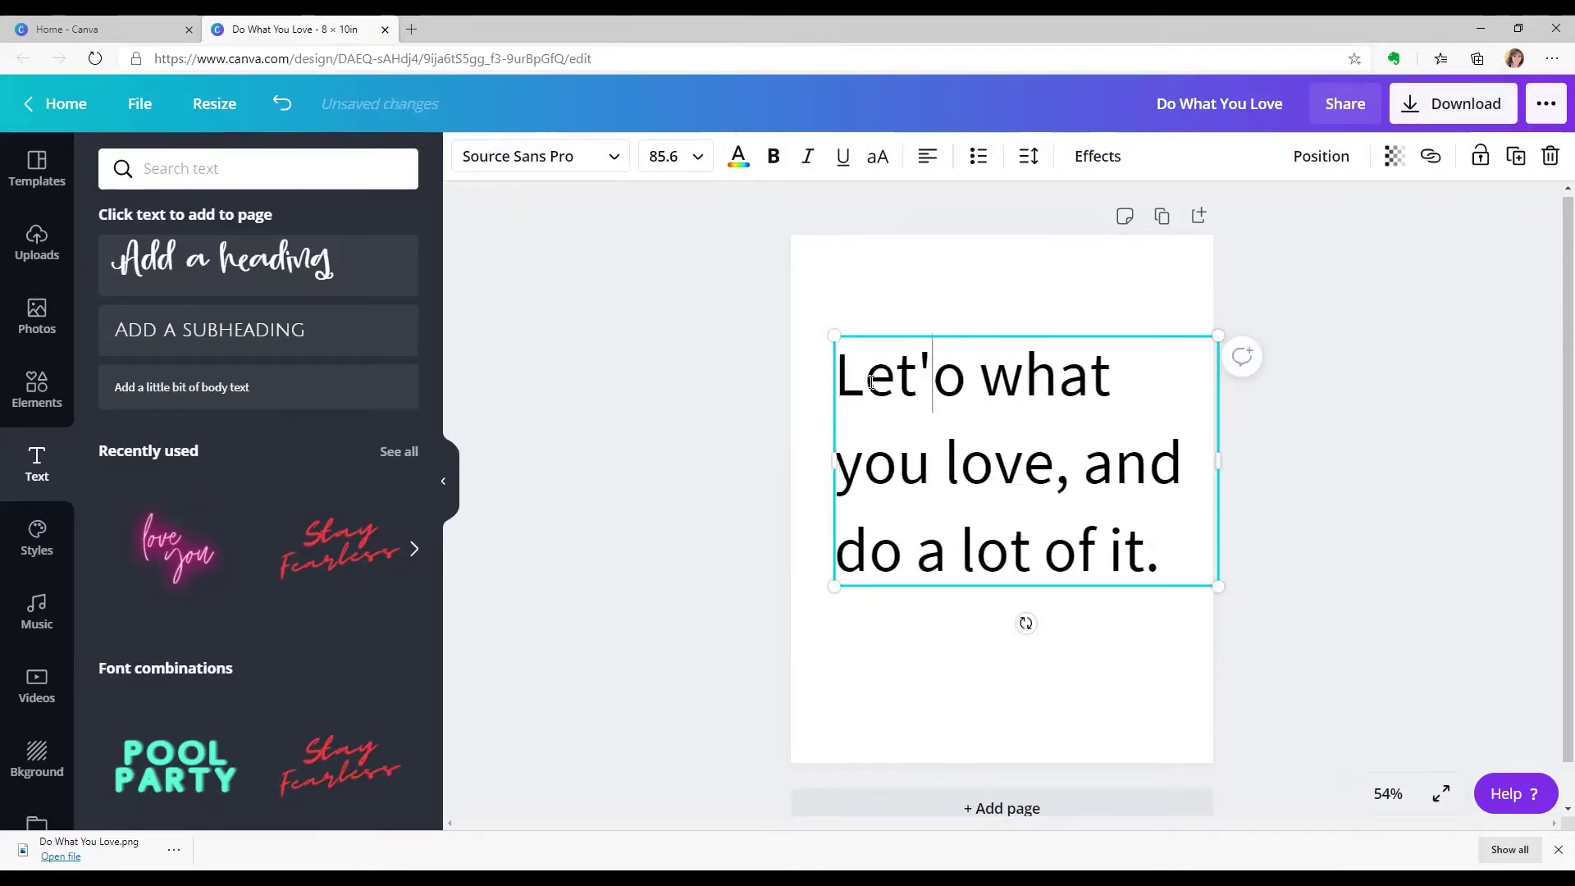
{"action": "type", "text": "d"}
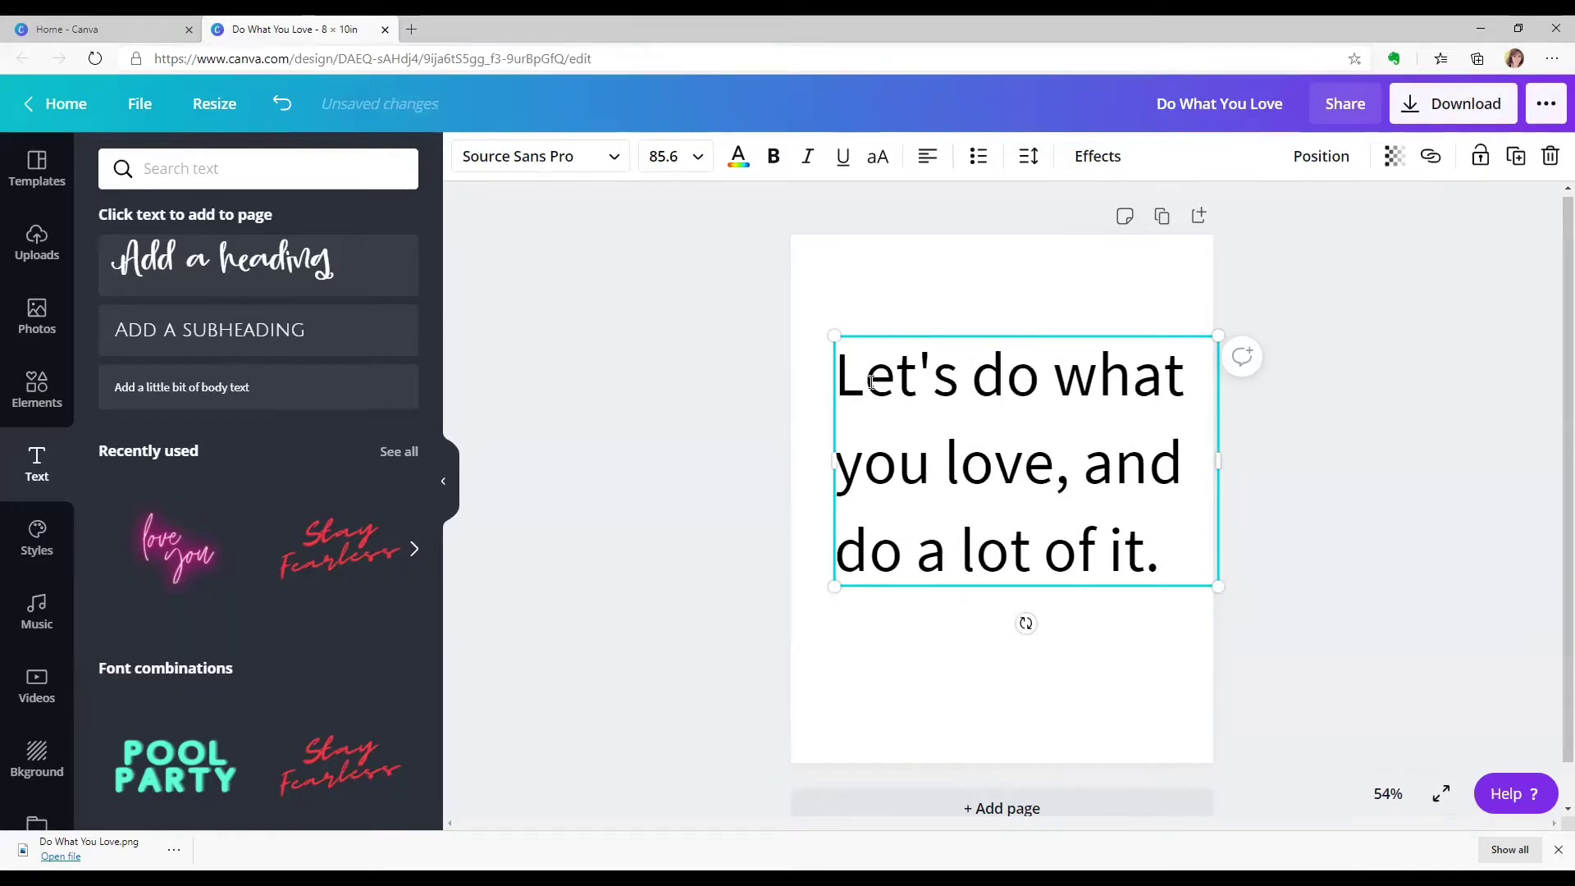
Step: Break the quote after "Let's" and "do what", removing the leading spaces
{"action": "left_click", "coordinate": [951, 390]}
{"action": "key", "text": "Return"}
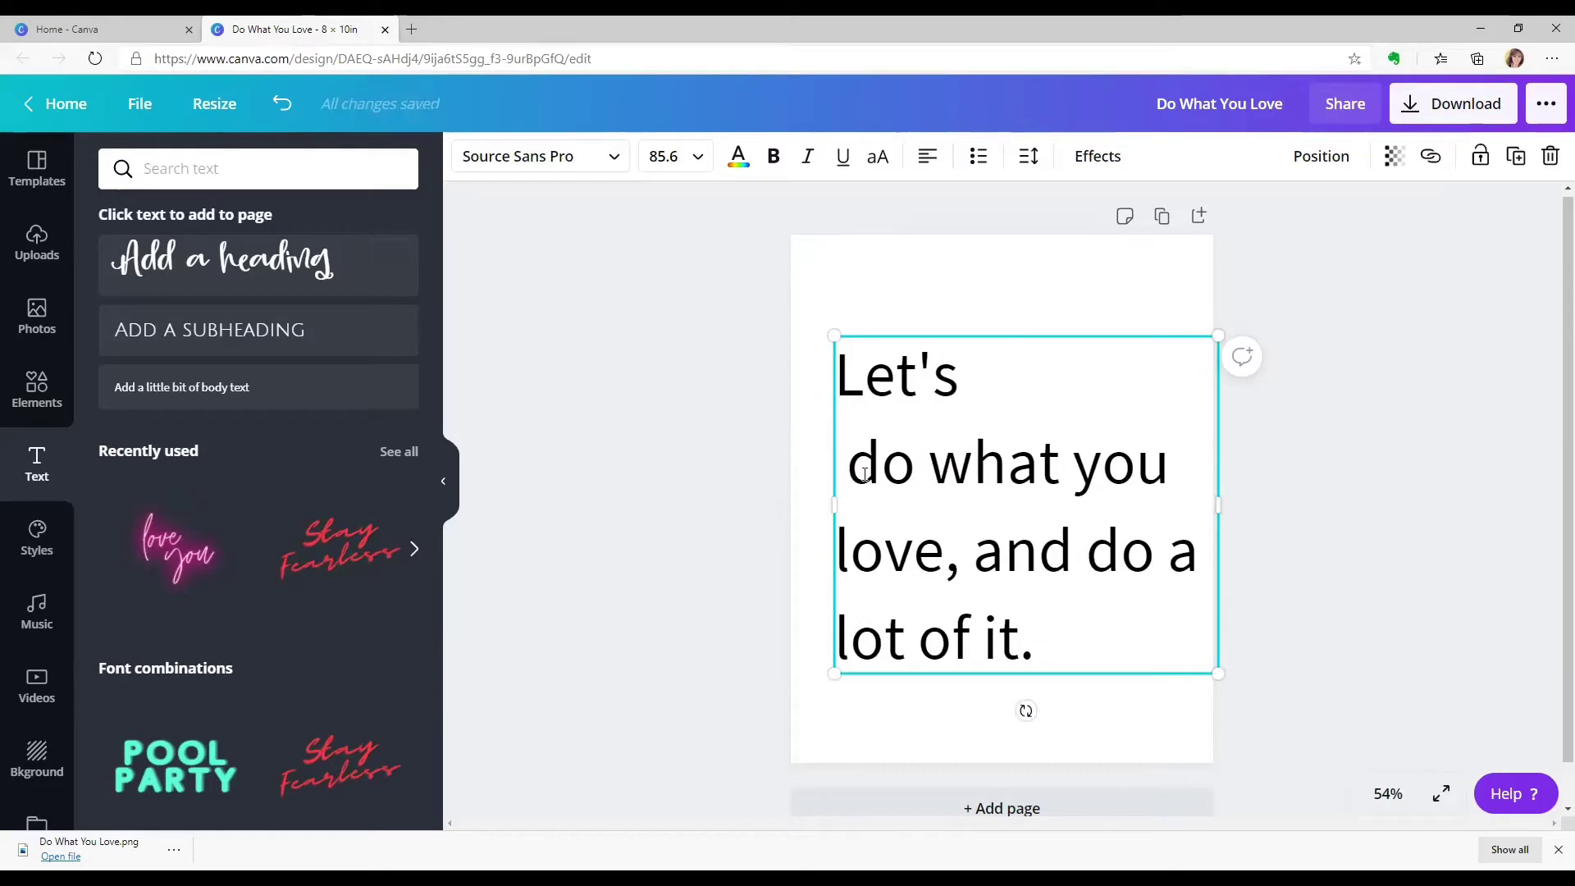
{"action": "left_click", "coordinate": [857, 475]}
{"action": "key", "text": "BackSpace"}
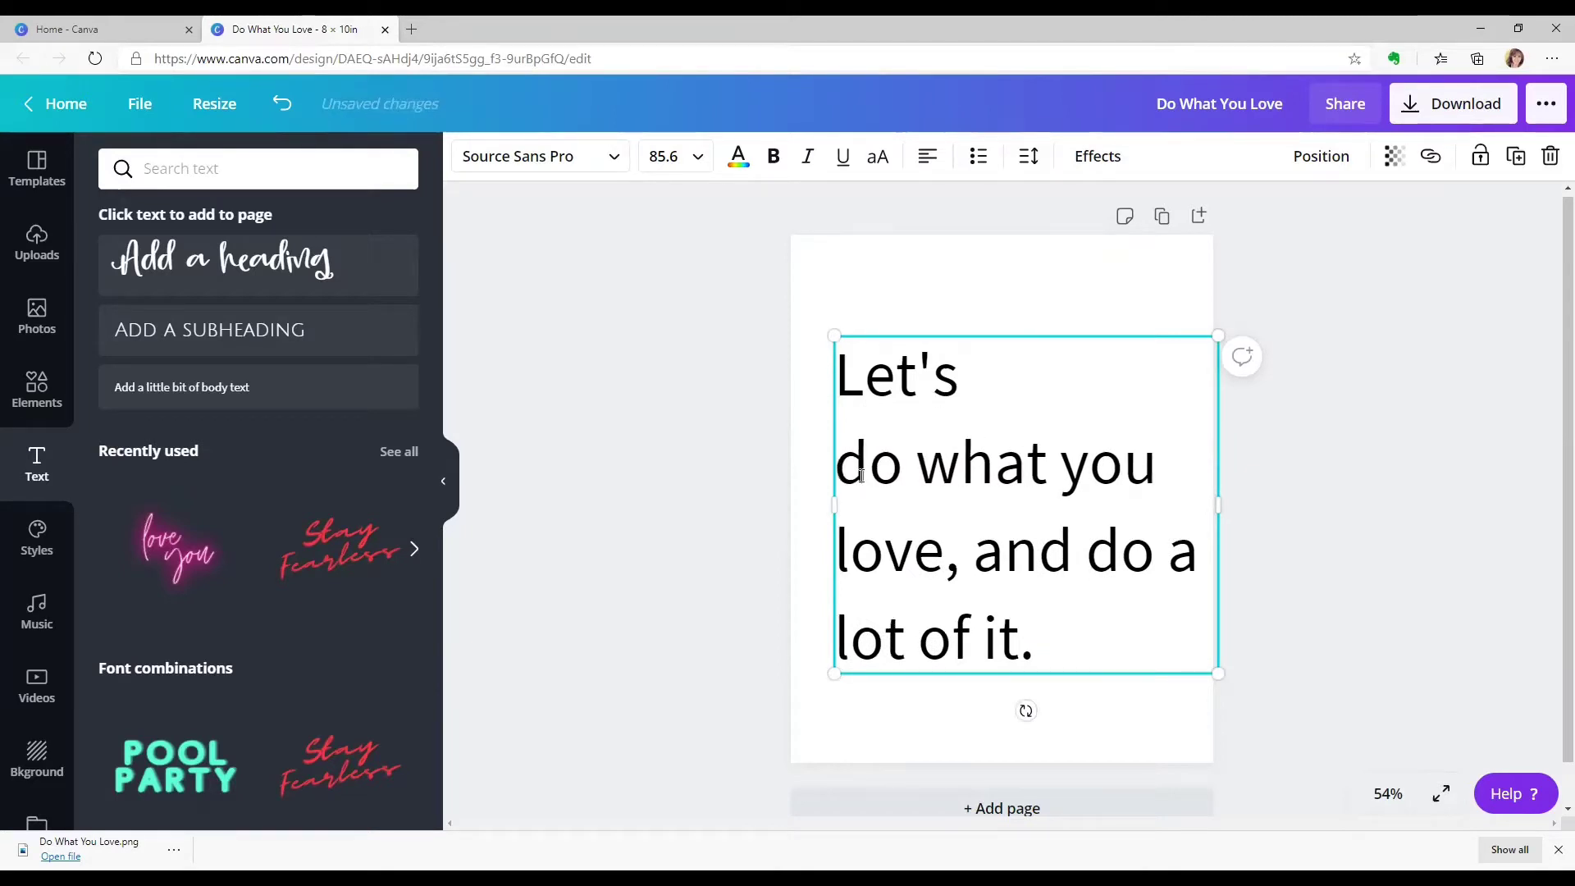
{"action": "left_click", "coordinate": [1048, 482]}
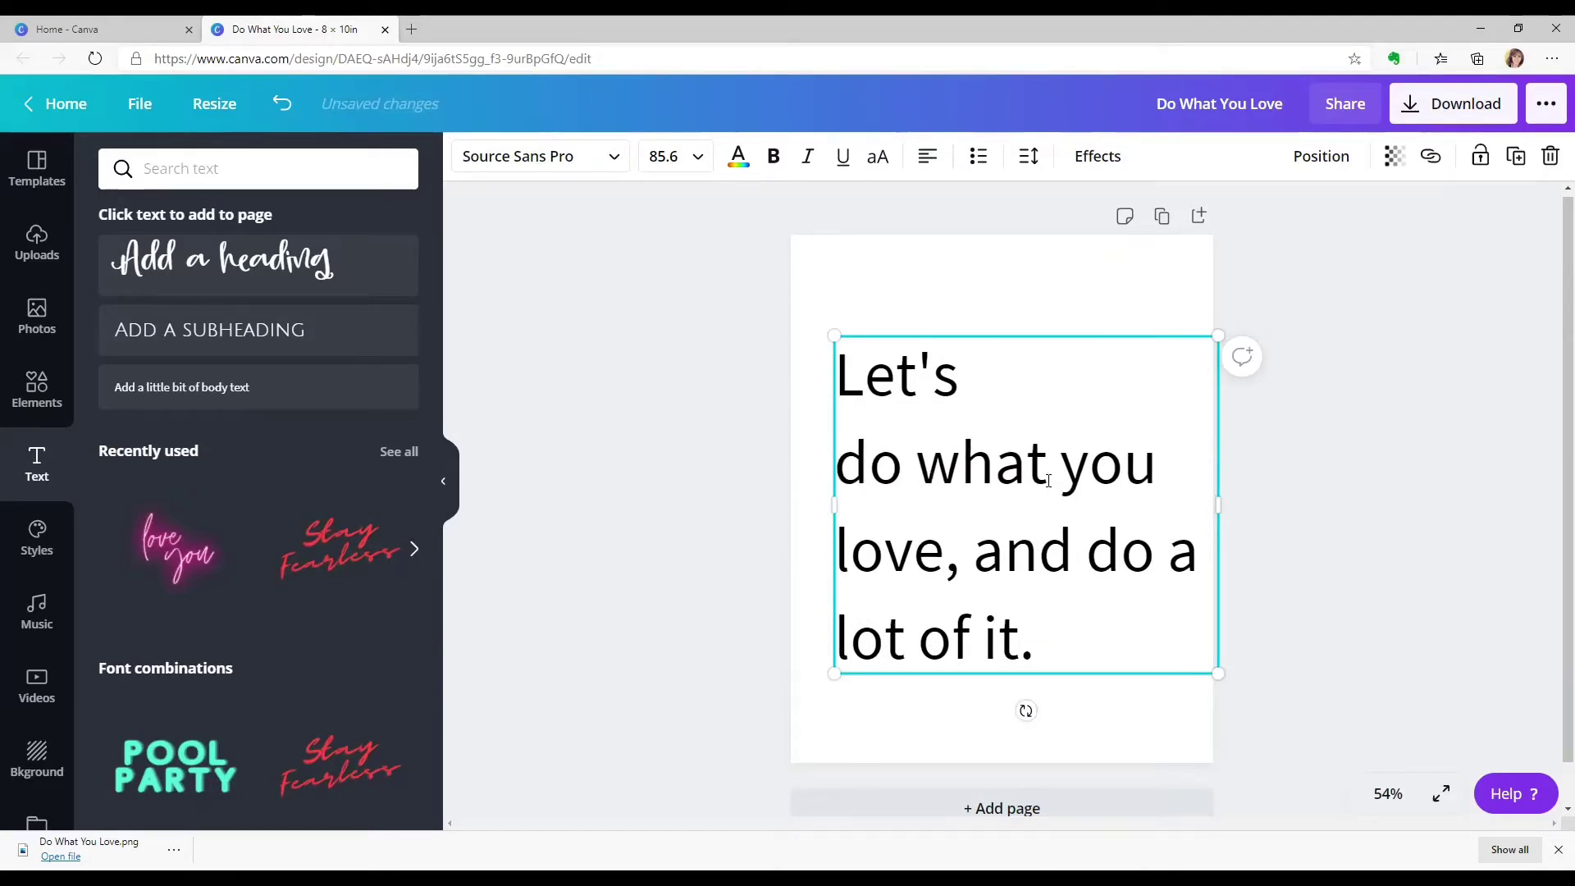
{"action": "key", "text": "Return"}
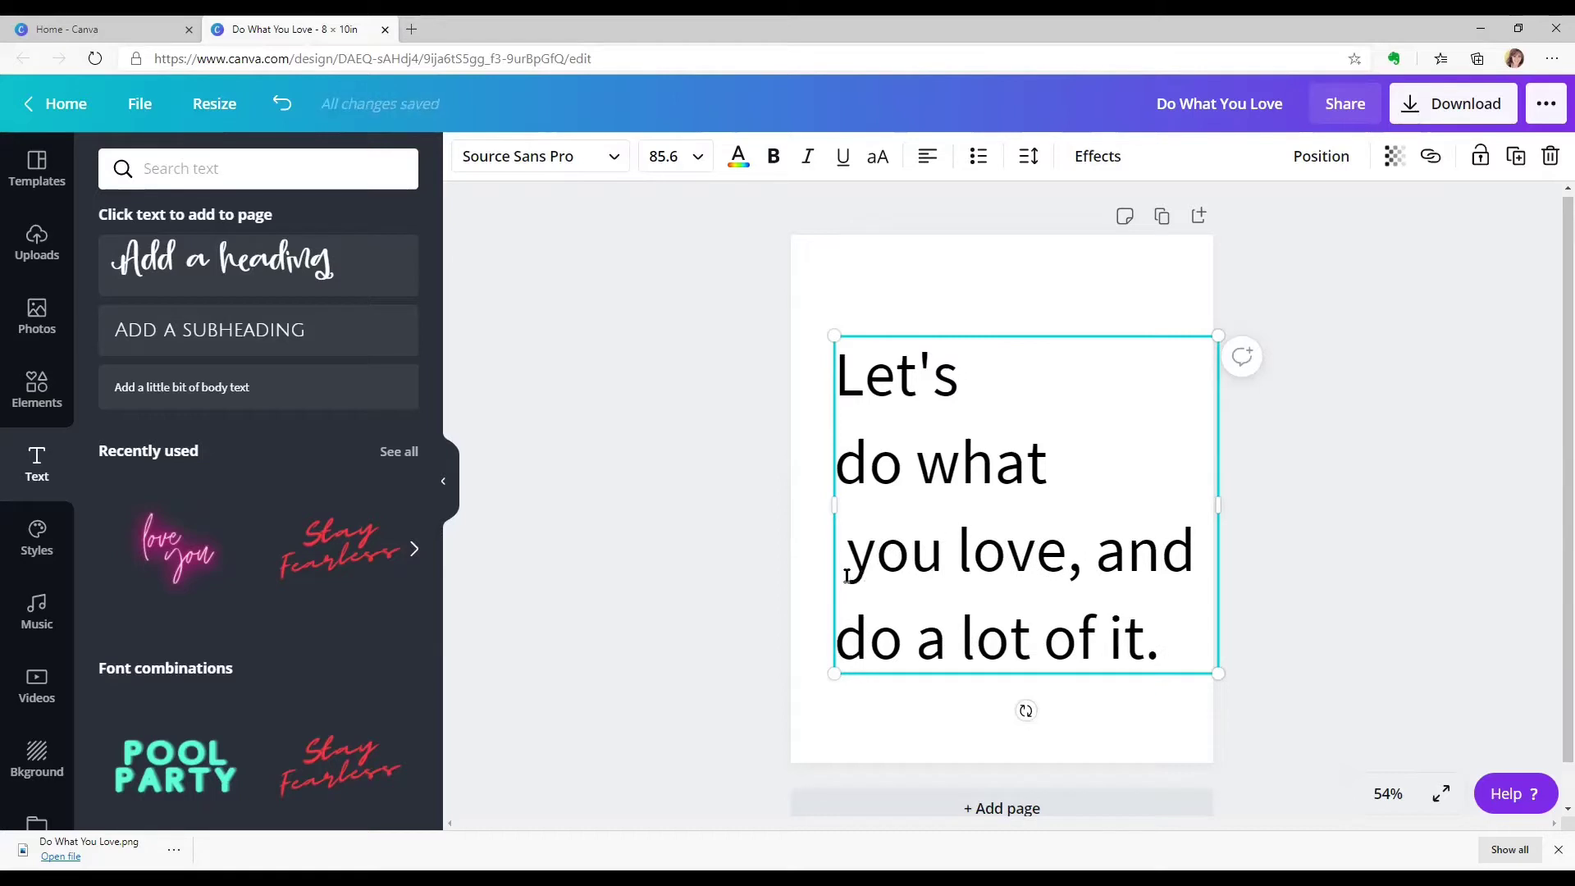
{"action": "left_click", "coordinate": [856, 576]}
{"action": "key", "text": "BackSpace"}
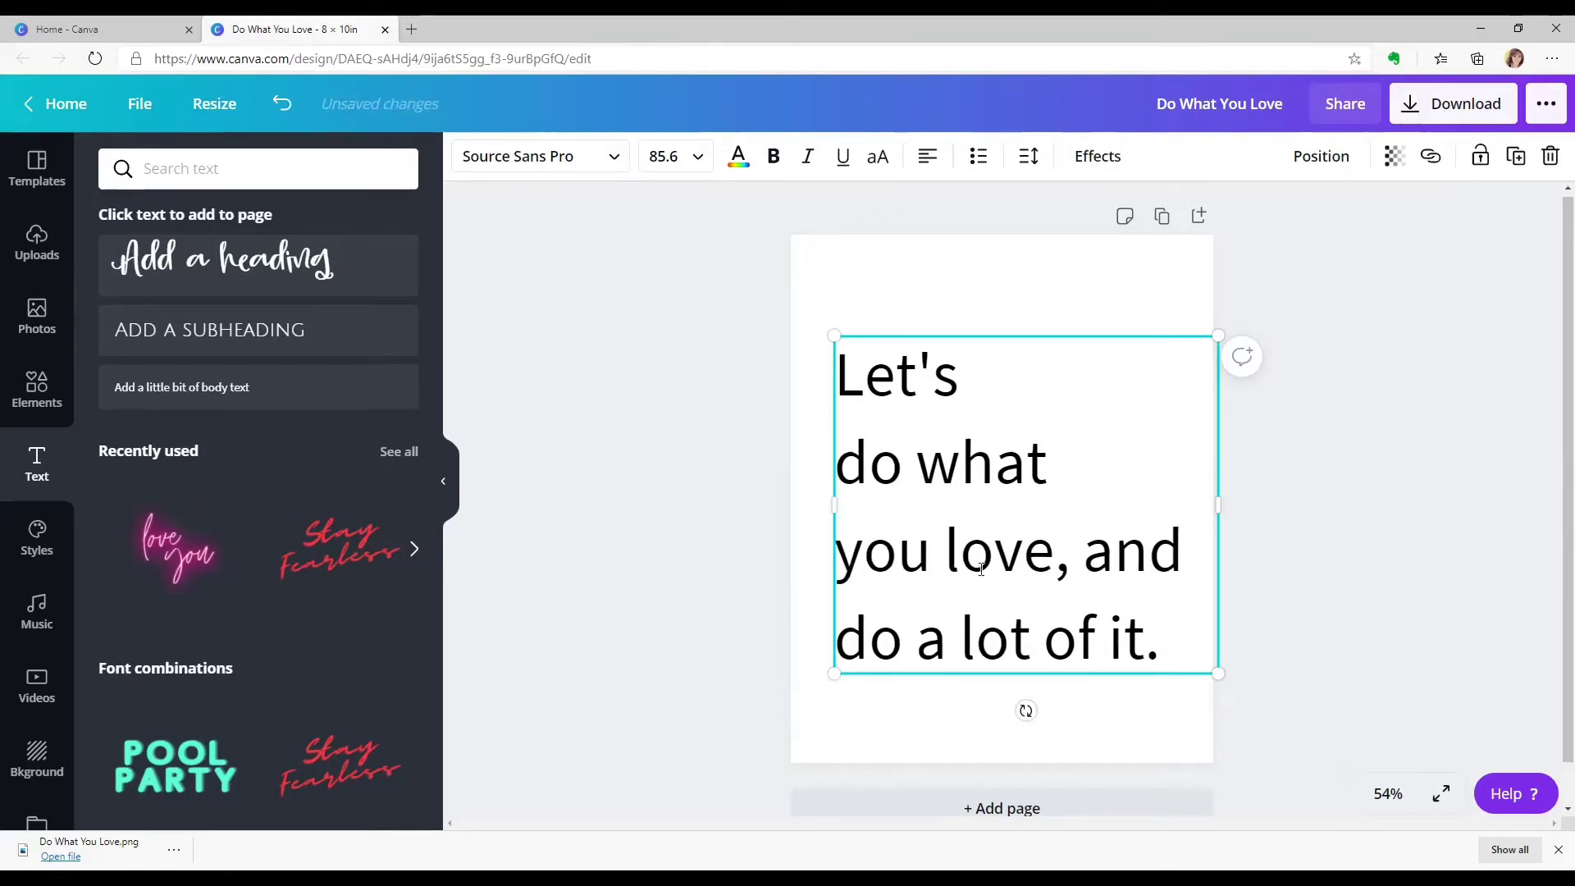
Step: Add breaks after "you love," and "and do", leaving "a lot of it." as line five
{"action": "left_click", "coordinate": [1071, 565]}
{"action": "key", "text": "Return"}
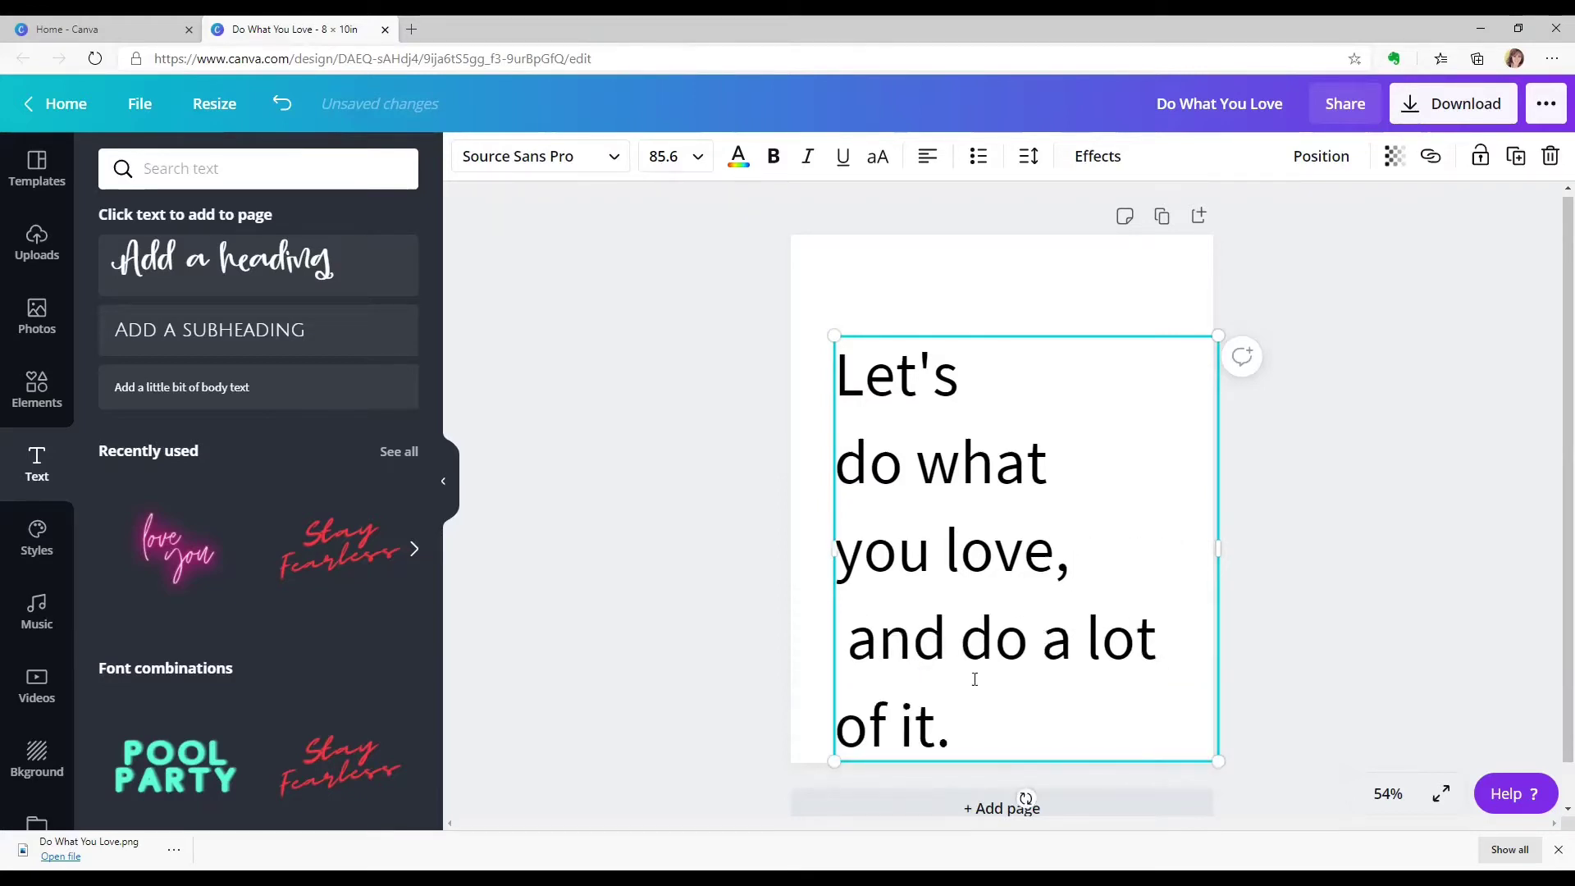
{"action": "left_click", "coordinate": [854, 659]}
{"action": "key", "text": "BackSpace"}
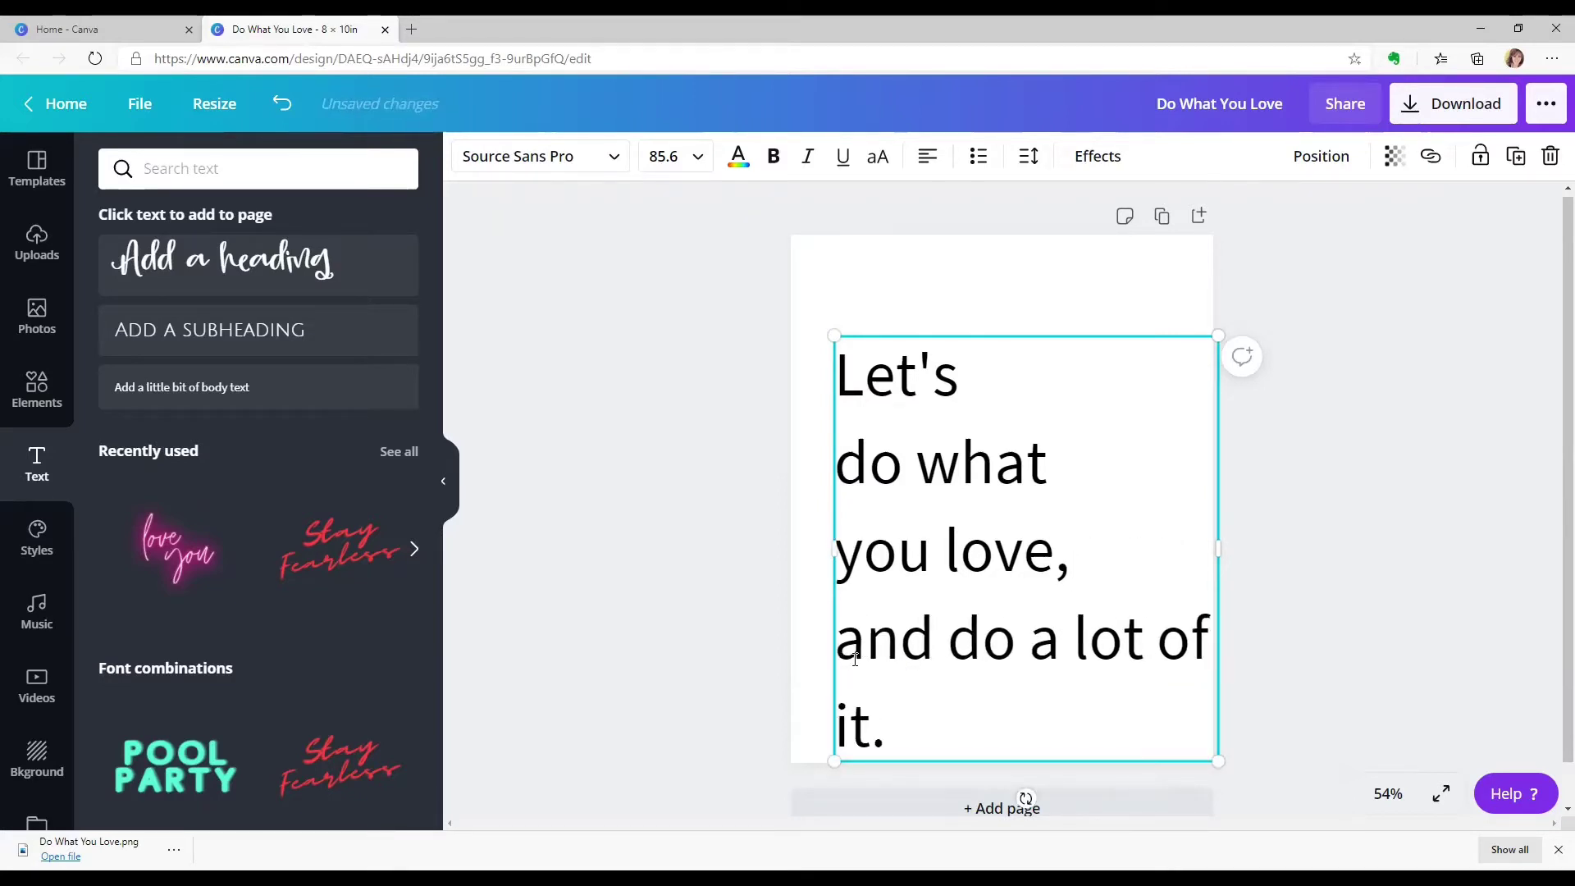
{"action": "key", "text": "Return"}
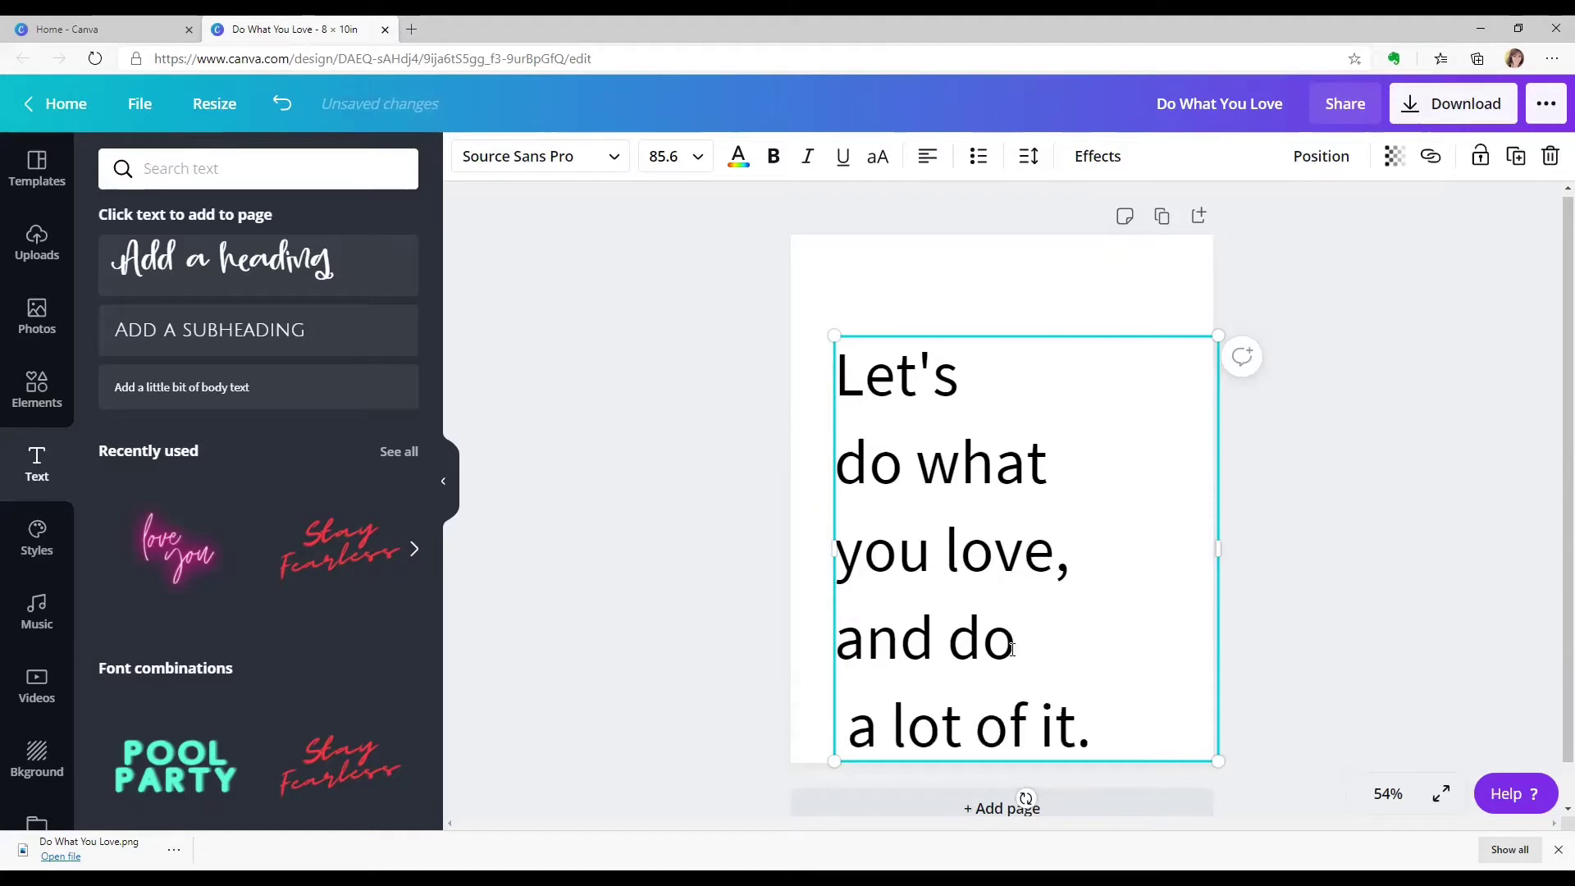
{"action": "left_click", "coordinate": [853, 741]}
{"action": "key", "text": "BackSpace"}
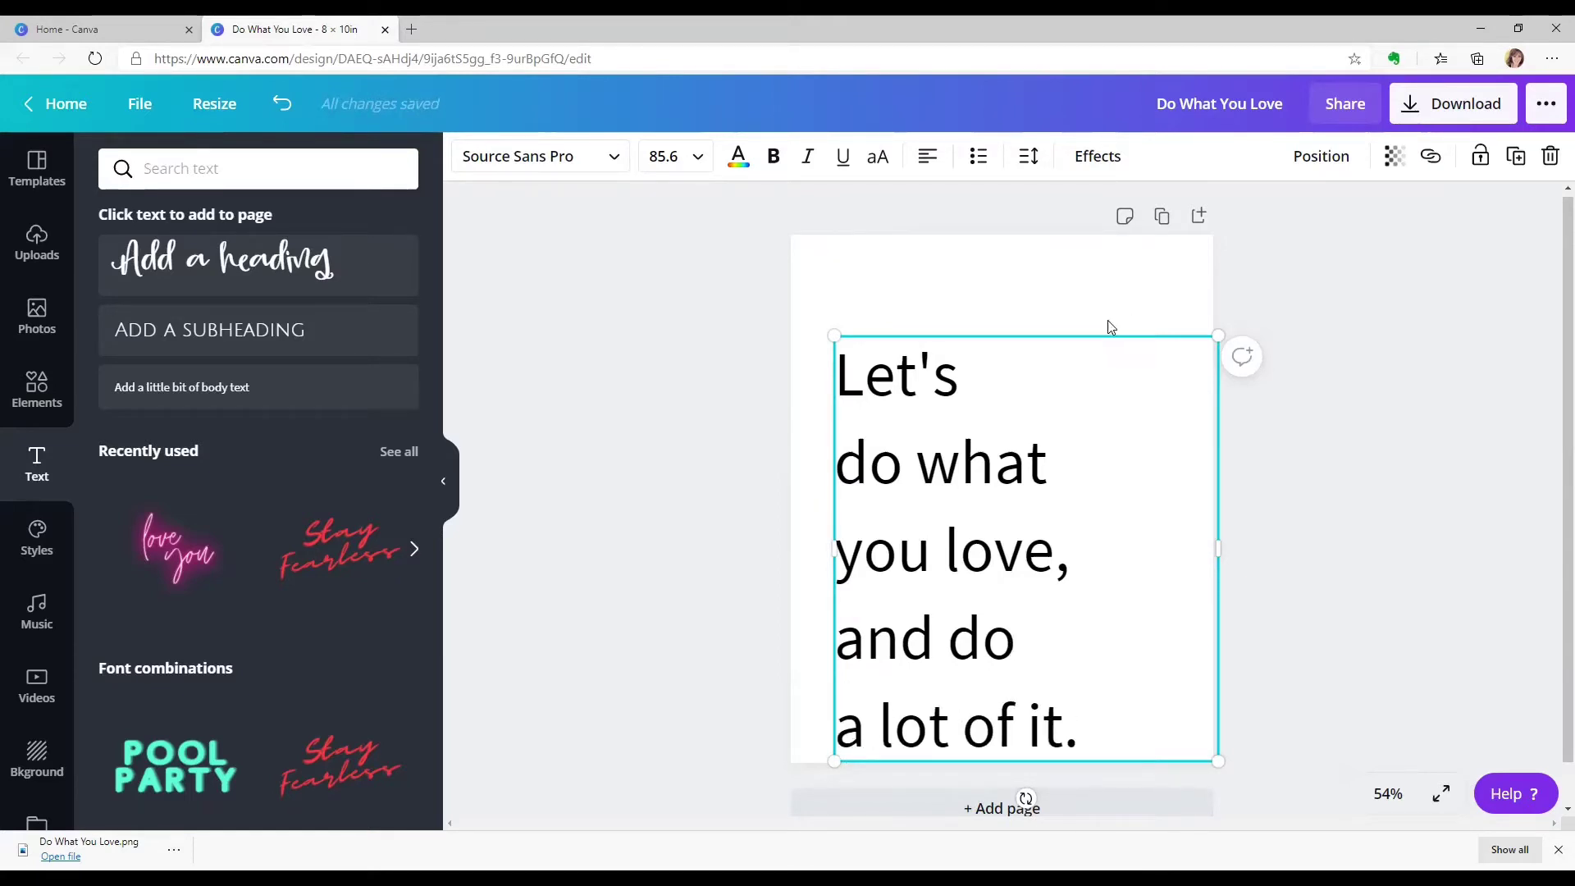
Step: Narrow the quote's text box and move it up, centred horizontally near the page top
{"action": "left_click_drag", "start_coordinate": [1219, 541], "coordinate": [1113, 535]}
{"action": "left_click_drag", "start_coordinate": [1019, 334], "coordinate": [1048, 270]}
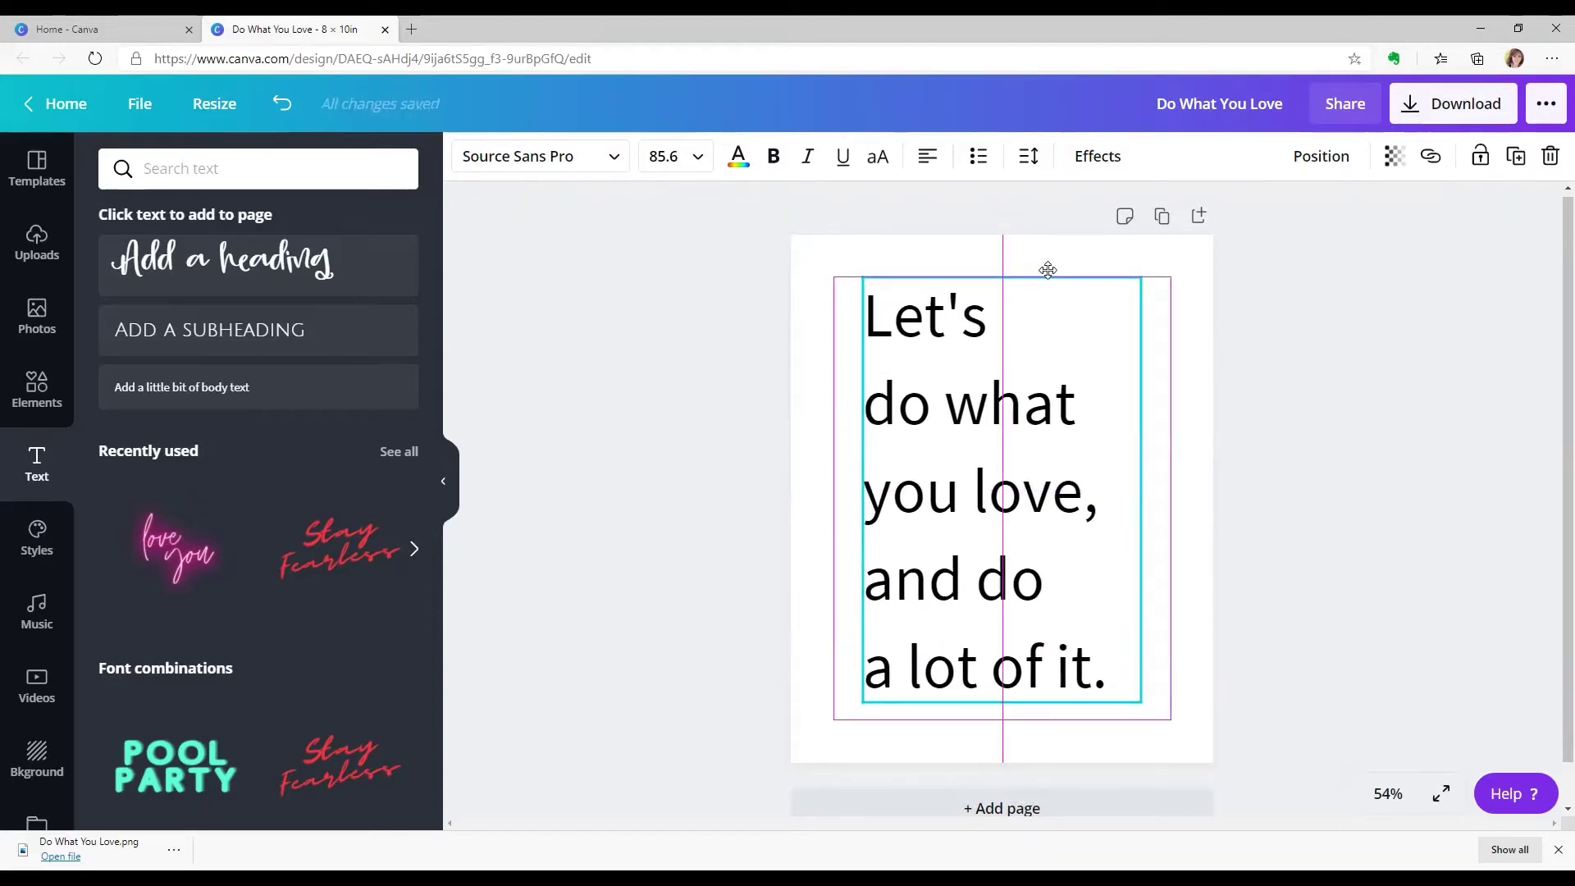
{"action": "left_click_drag", "start_coordinate": [1047, 270], "coordinate": [1044, 268]}
{"action": "left_click", "coordinate": [1283, 406]}
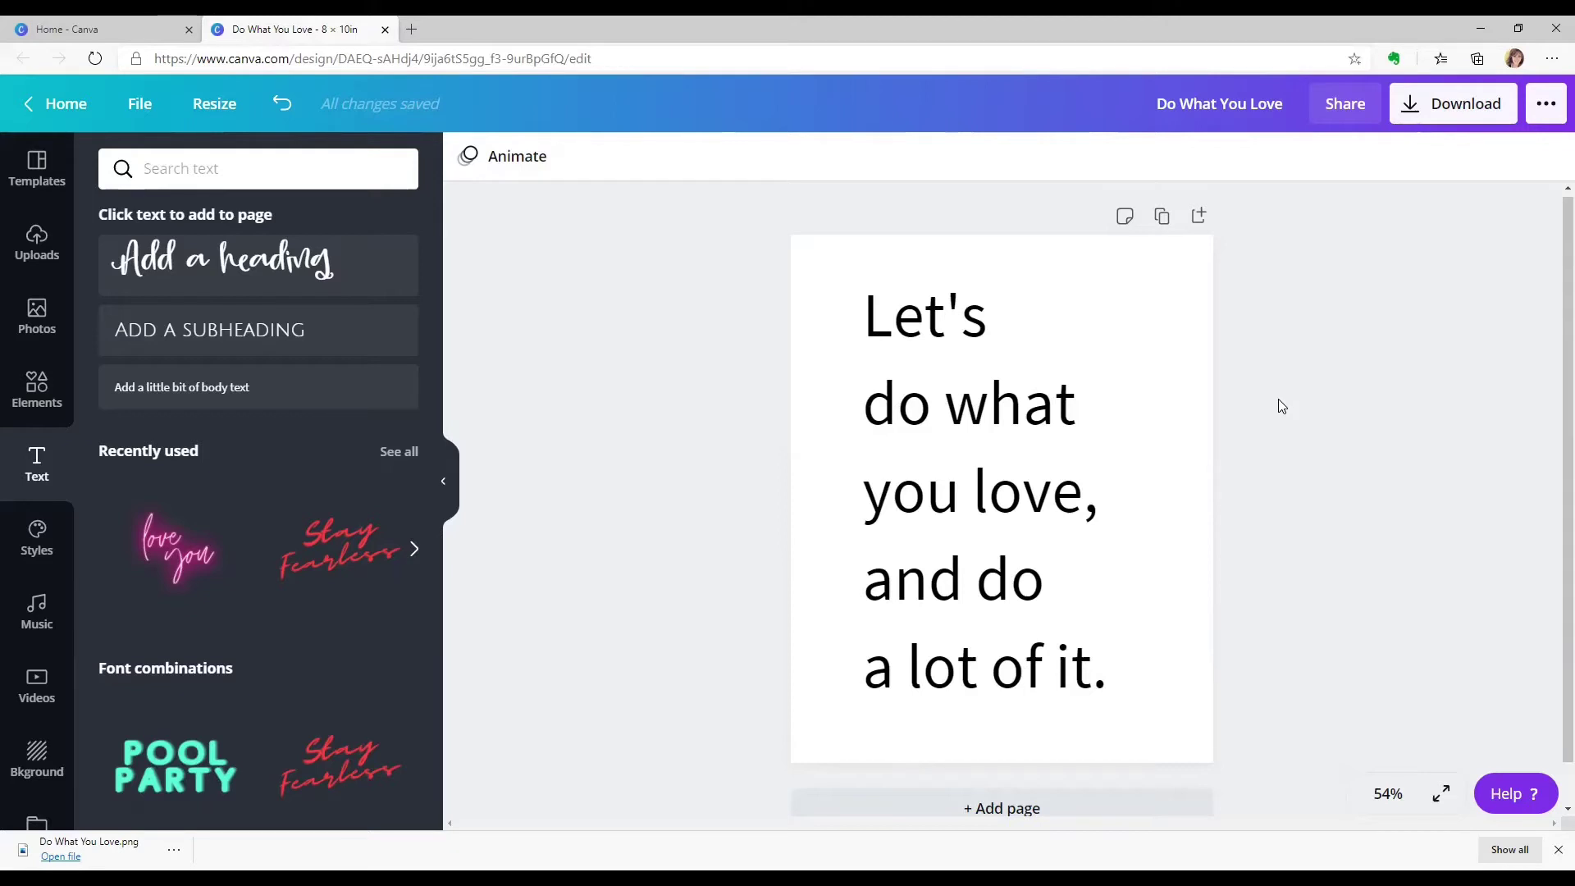
Step: Try Bodoni FLF and Evolve Sans on the quote, then settle on all-caps Intro Rust
{"action": "left_click", "coordinate": [954, 415]}
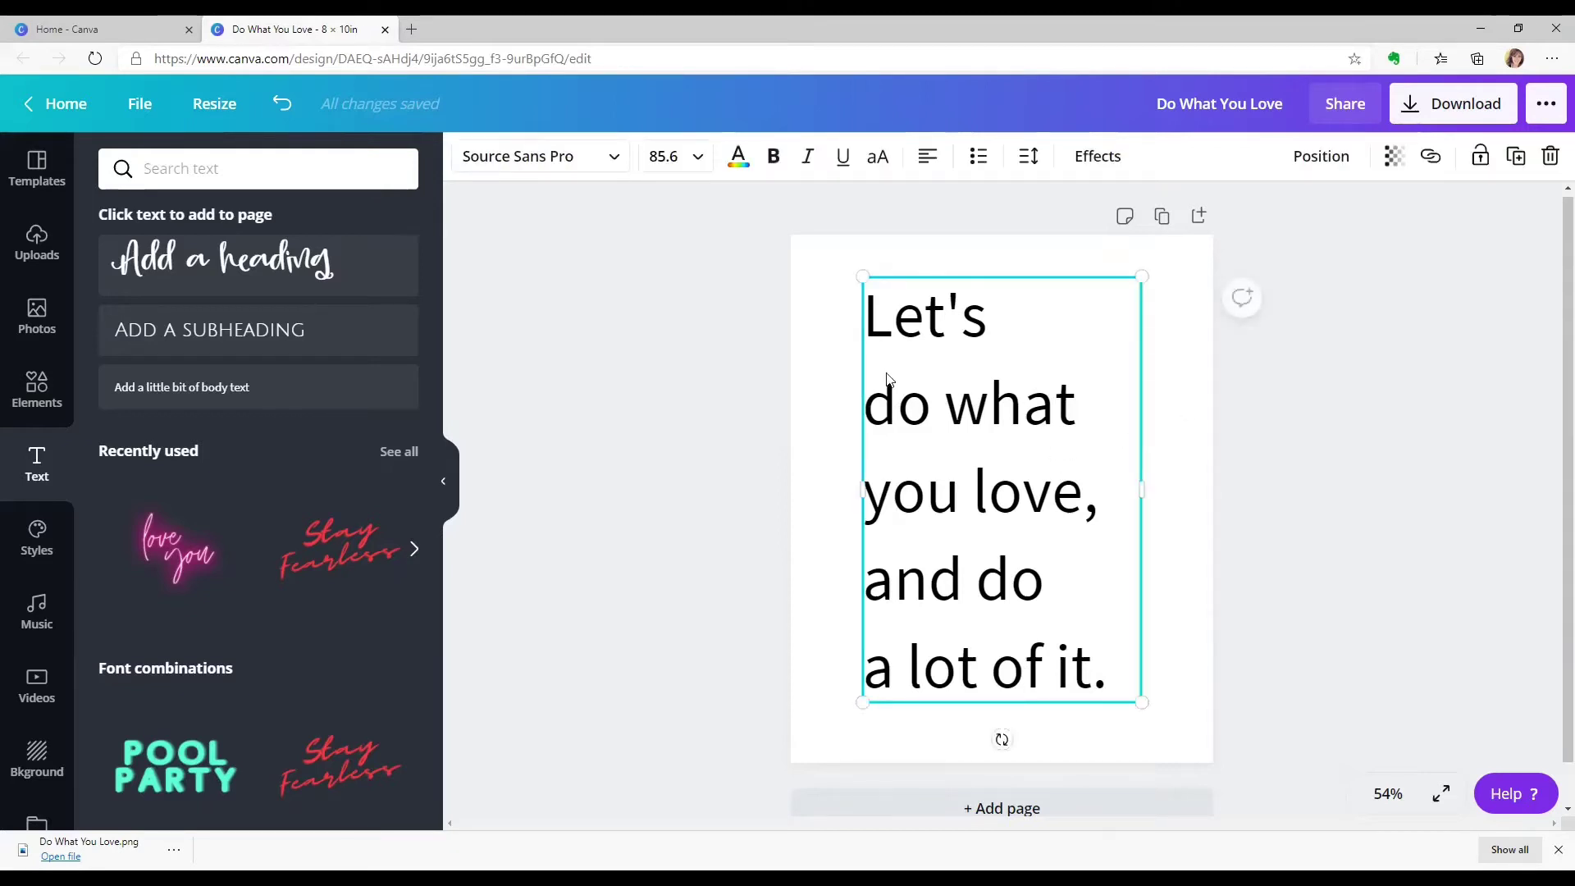
{"action": "left_click", "coordinate": [611, 157]}
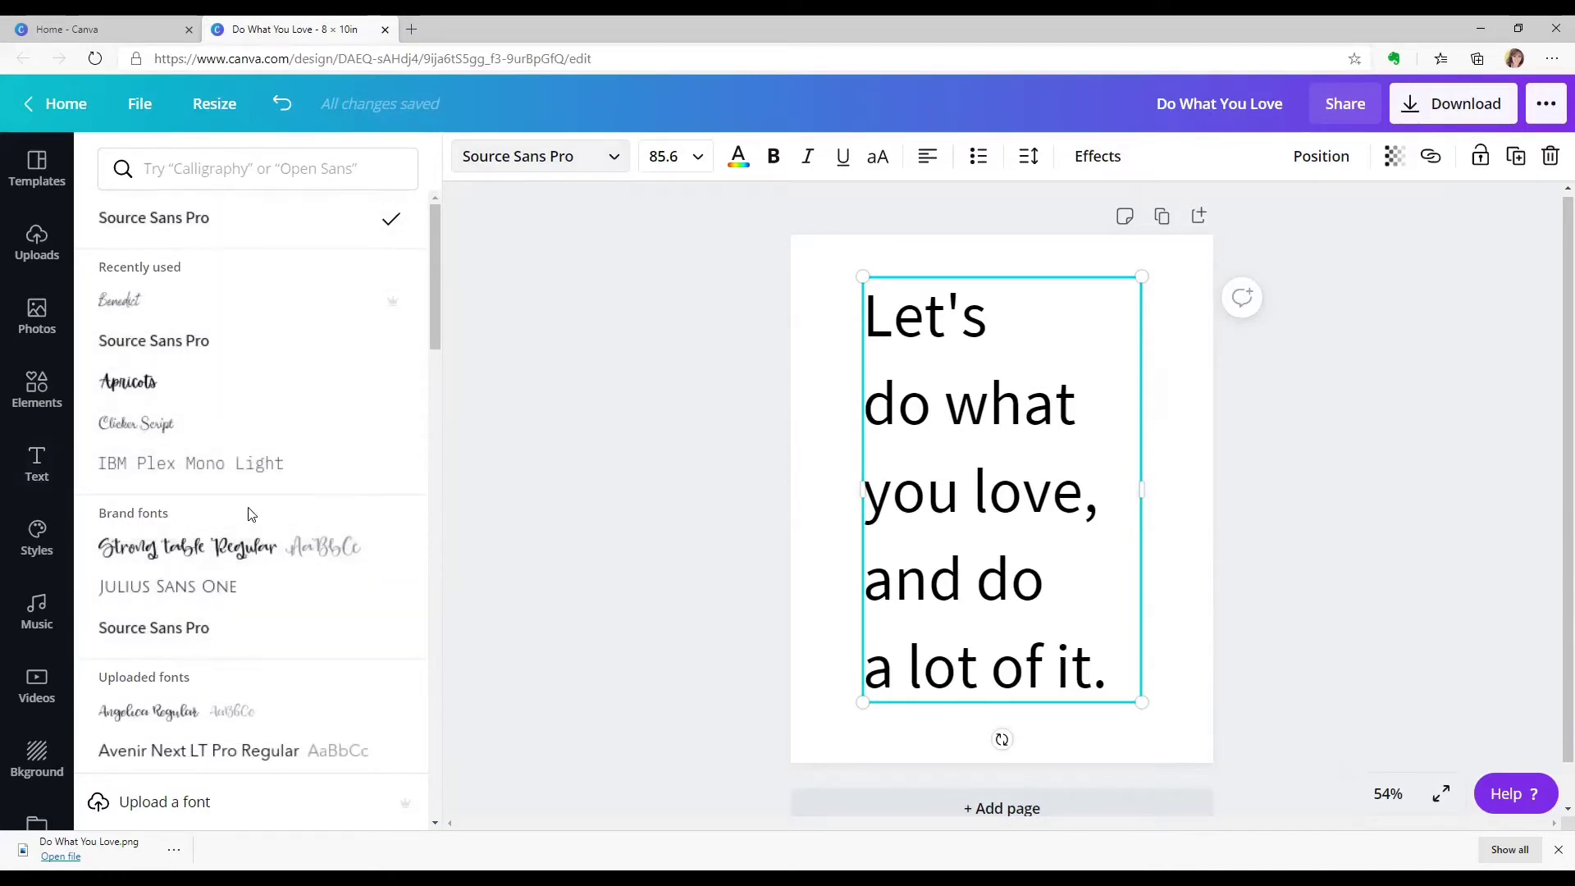
{"action": "scroll", "coordinate": [257, 423], "scroll_direction": "down", "scroll_amount": 15}
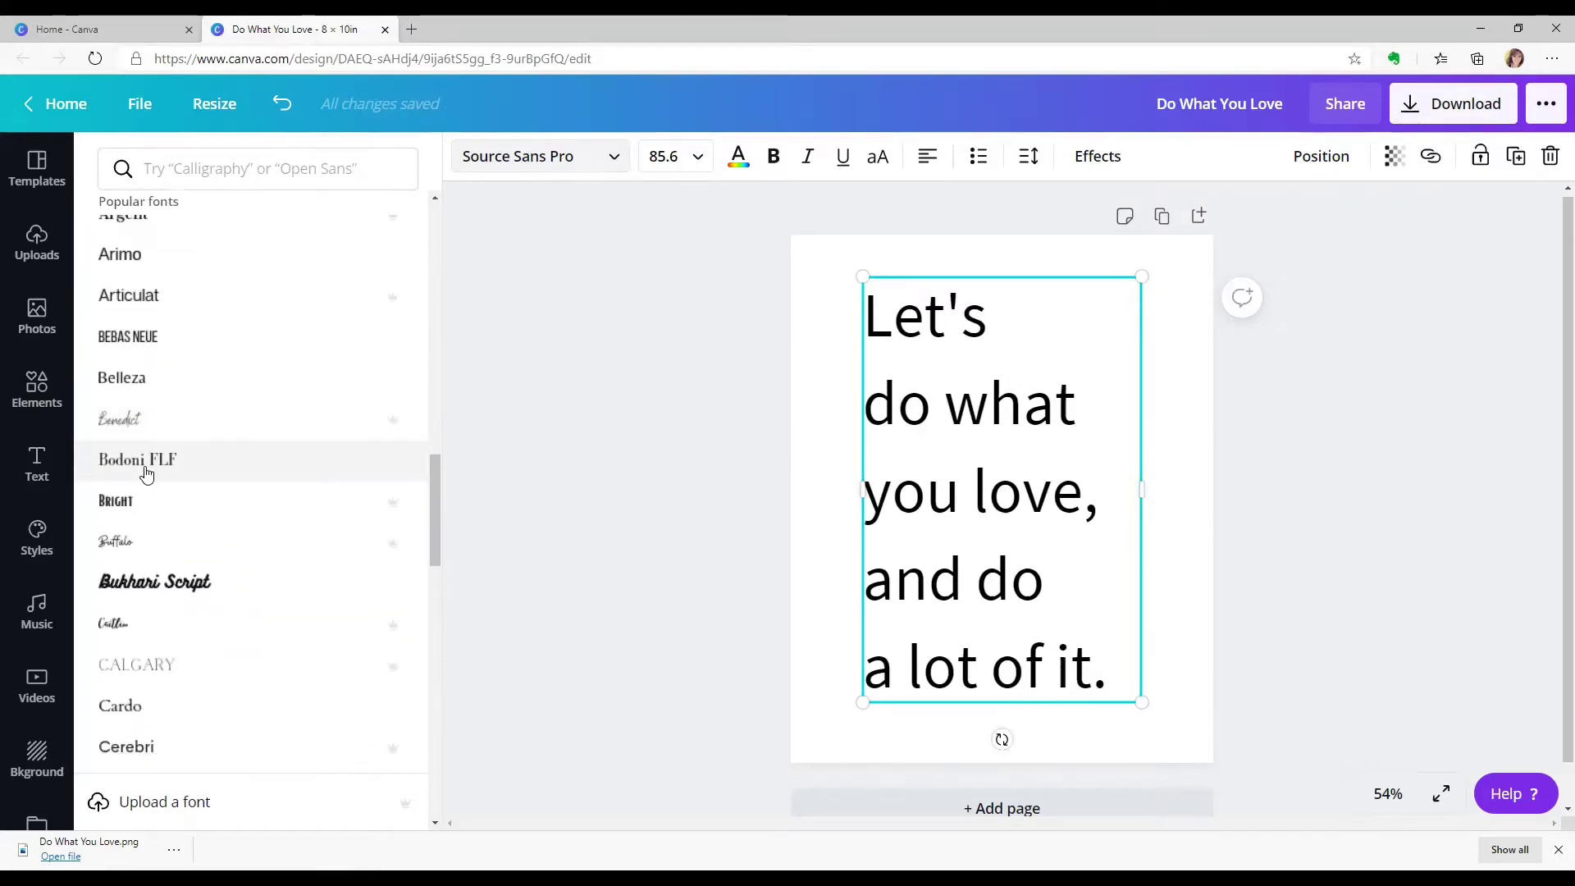
{"action": "left_click", "coordinate": [164, 461]}
{"action": "scroll", "coordinate": [164, 461], "scroll_direction": "down", "scroll_amount": 8}
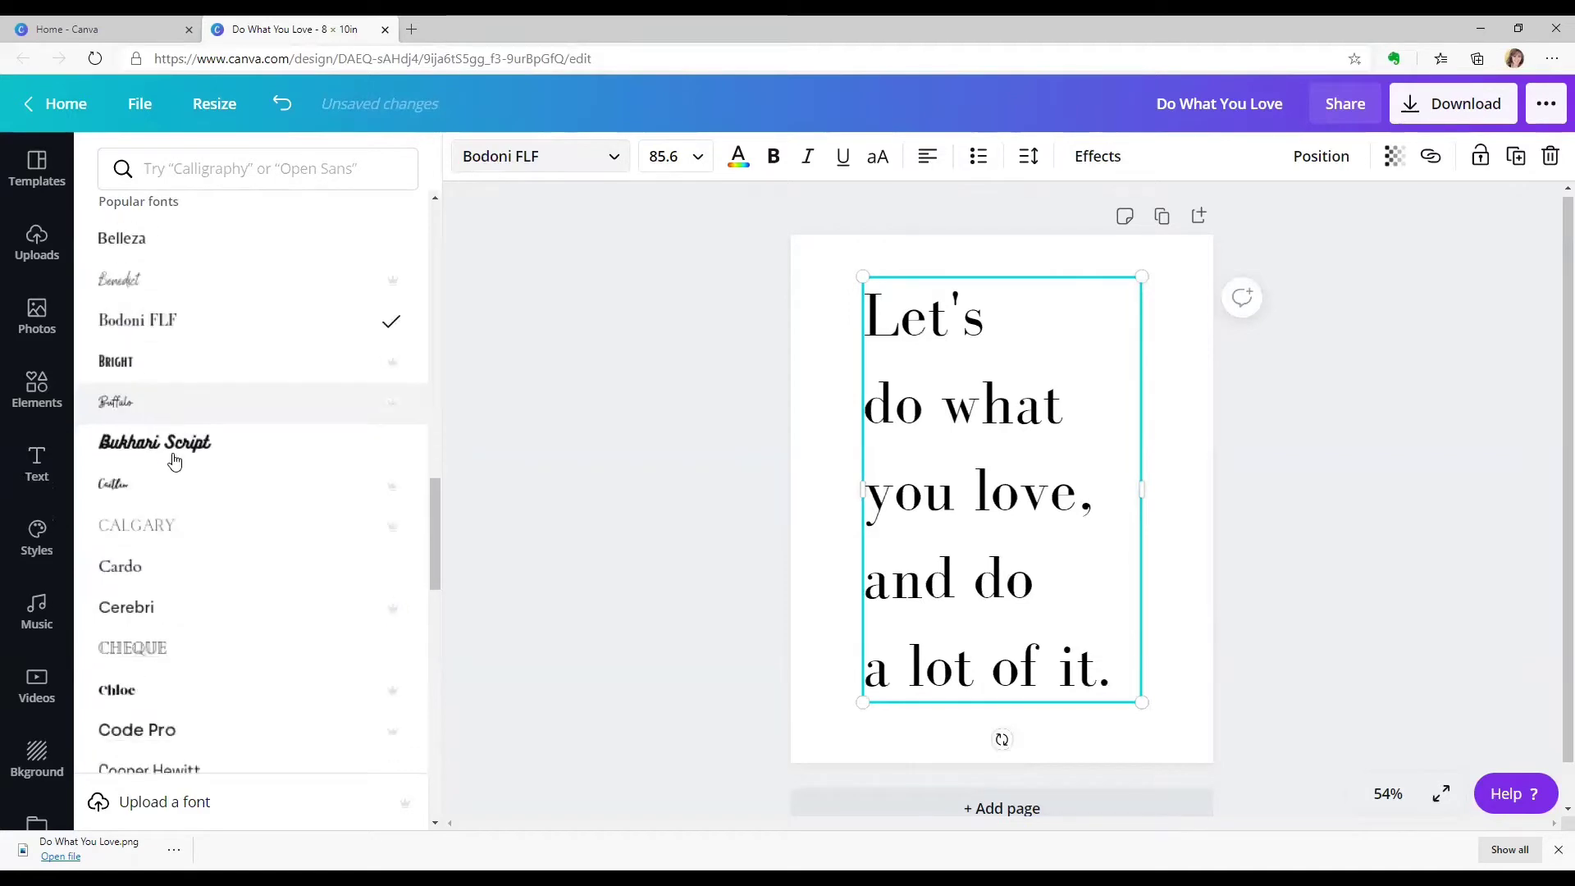
{"action": "left_click", "coordinate": [169, 457]}
{"action": "scroll", "coordinate": [166, 459], "scroll_direction": "down", "scroll_amount": 5}
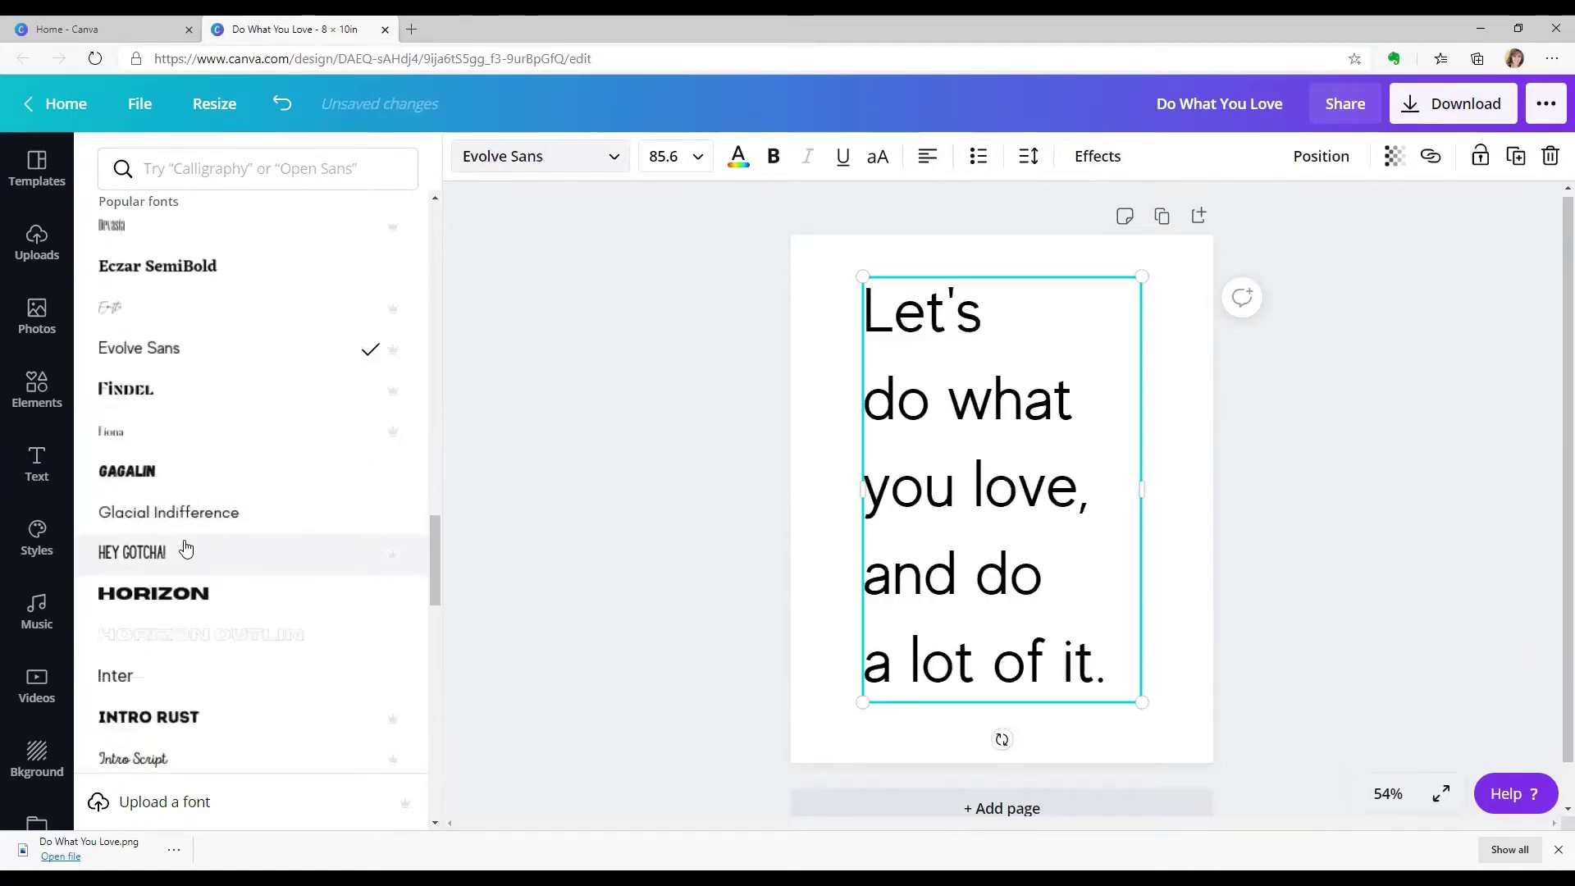
{"action": "left_click", "coordinate": [174, 433]}
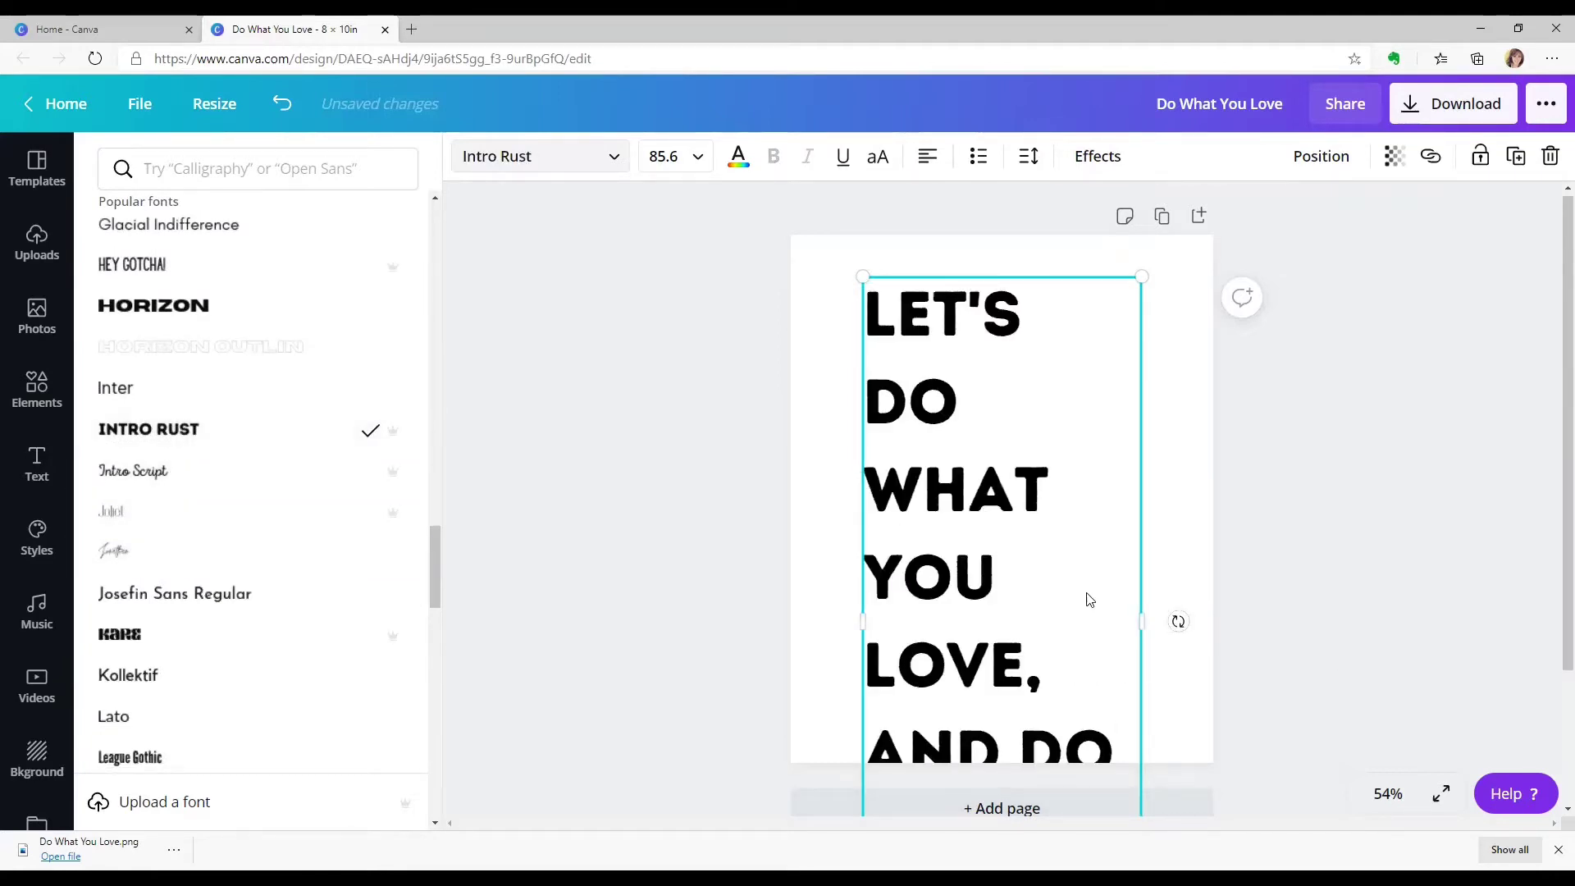
{"action": "scroll", "coordinate": [246, 525], "scroll_direction": "up", "scroll_amount": 6}
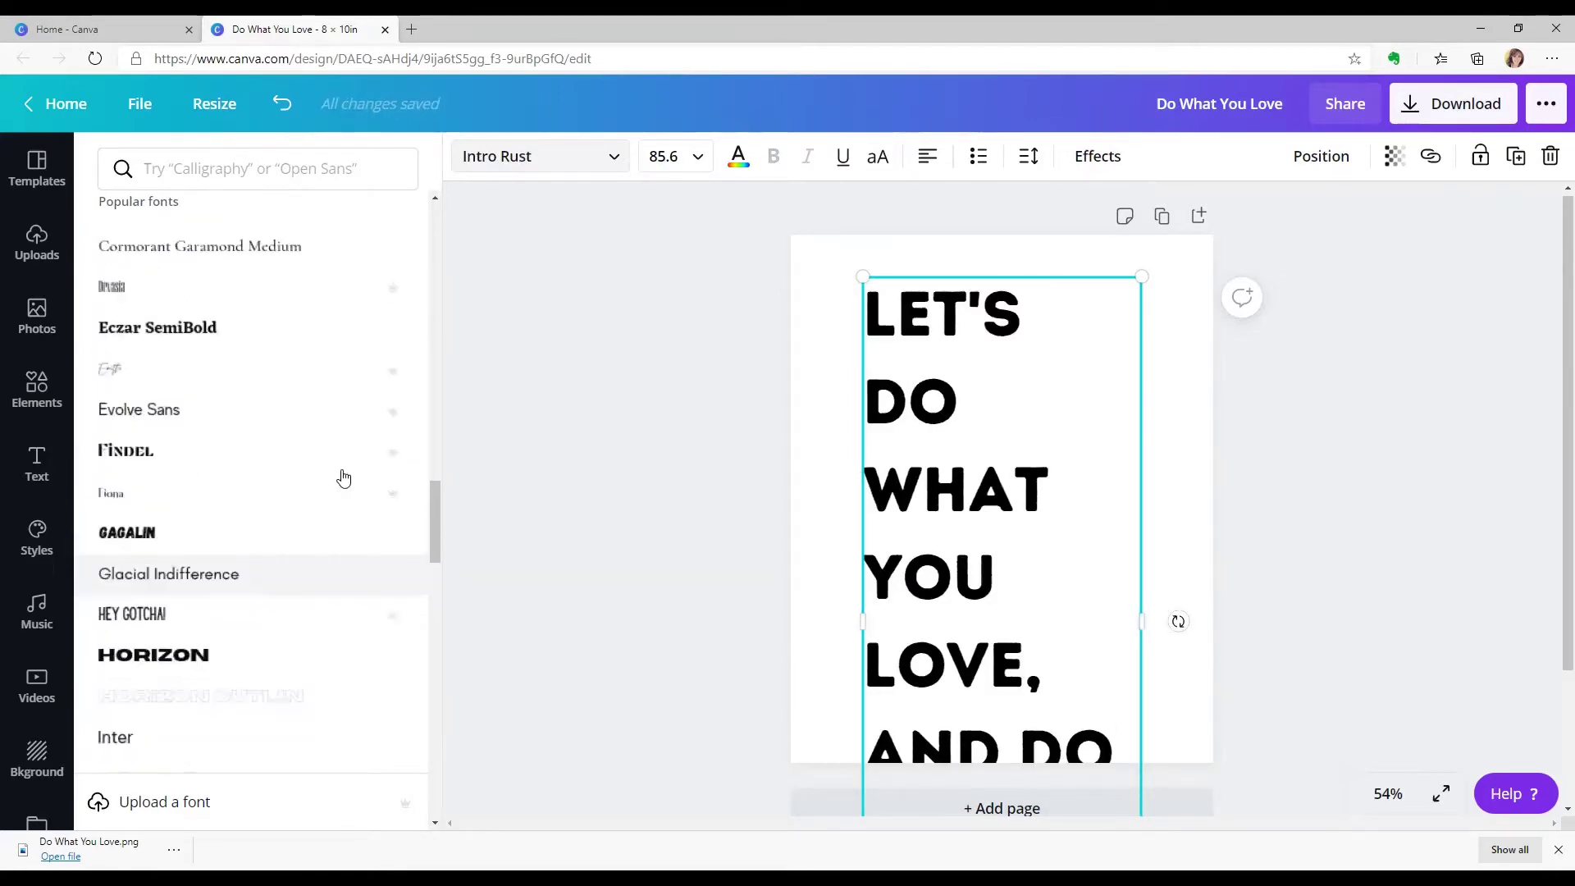
{"action": "left_click", "coordinate": [184, 156]}
Step: Search fonts for 'typewriter' and try Courier Prime, then JetBrains Mono on the quote
{"action": "type", "text": "type"}
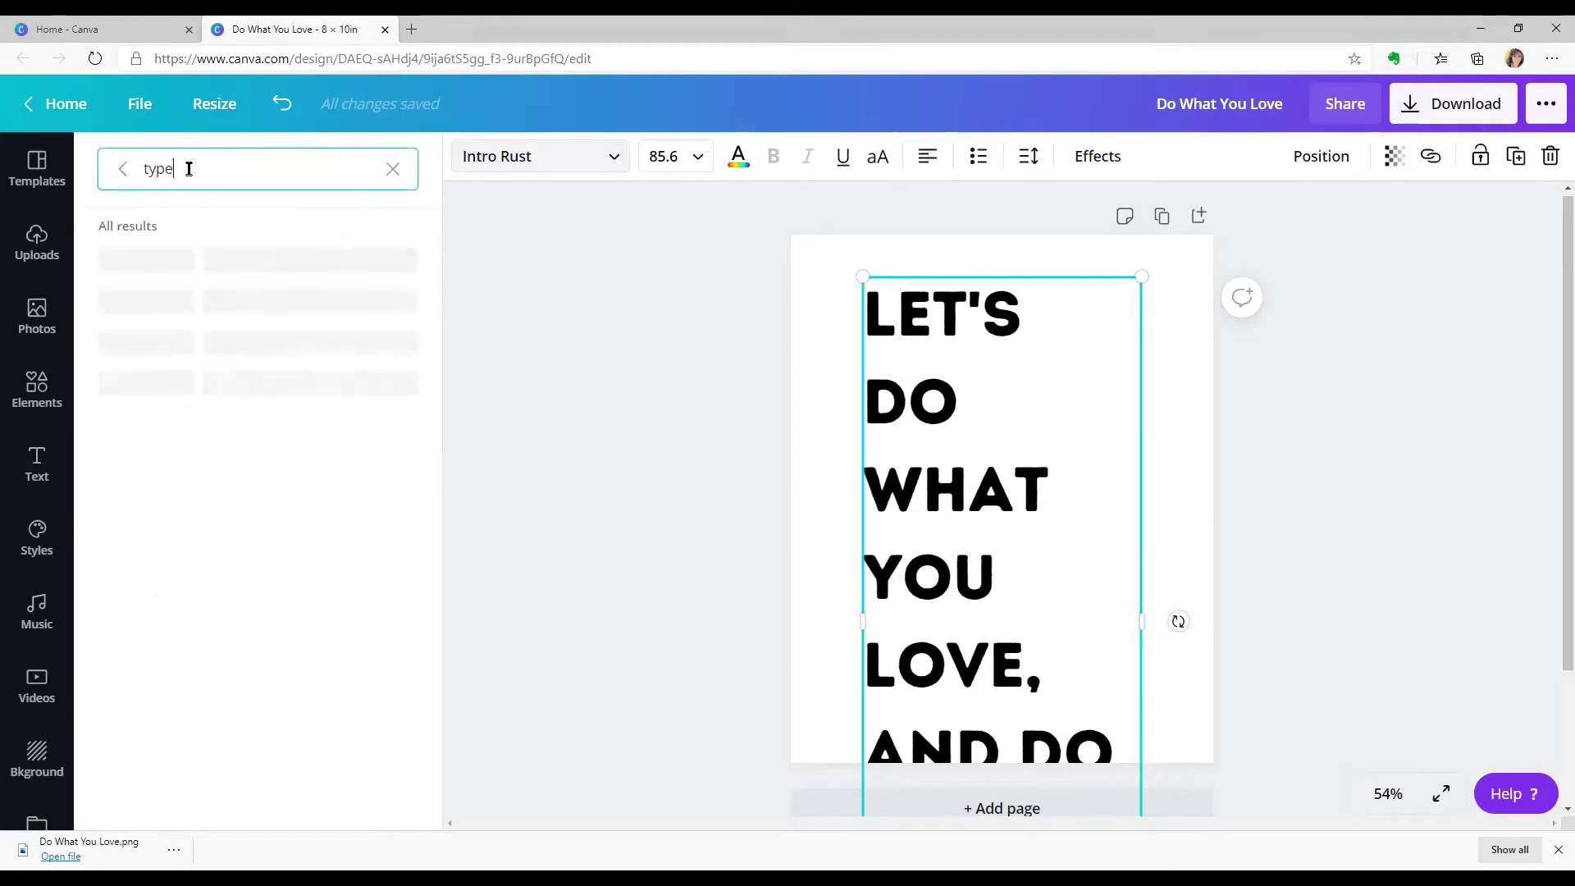
{"action": "type", "text": "writer"}
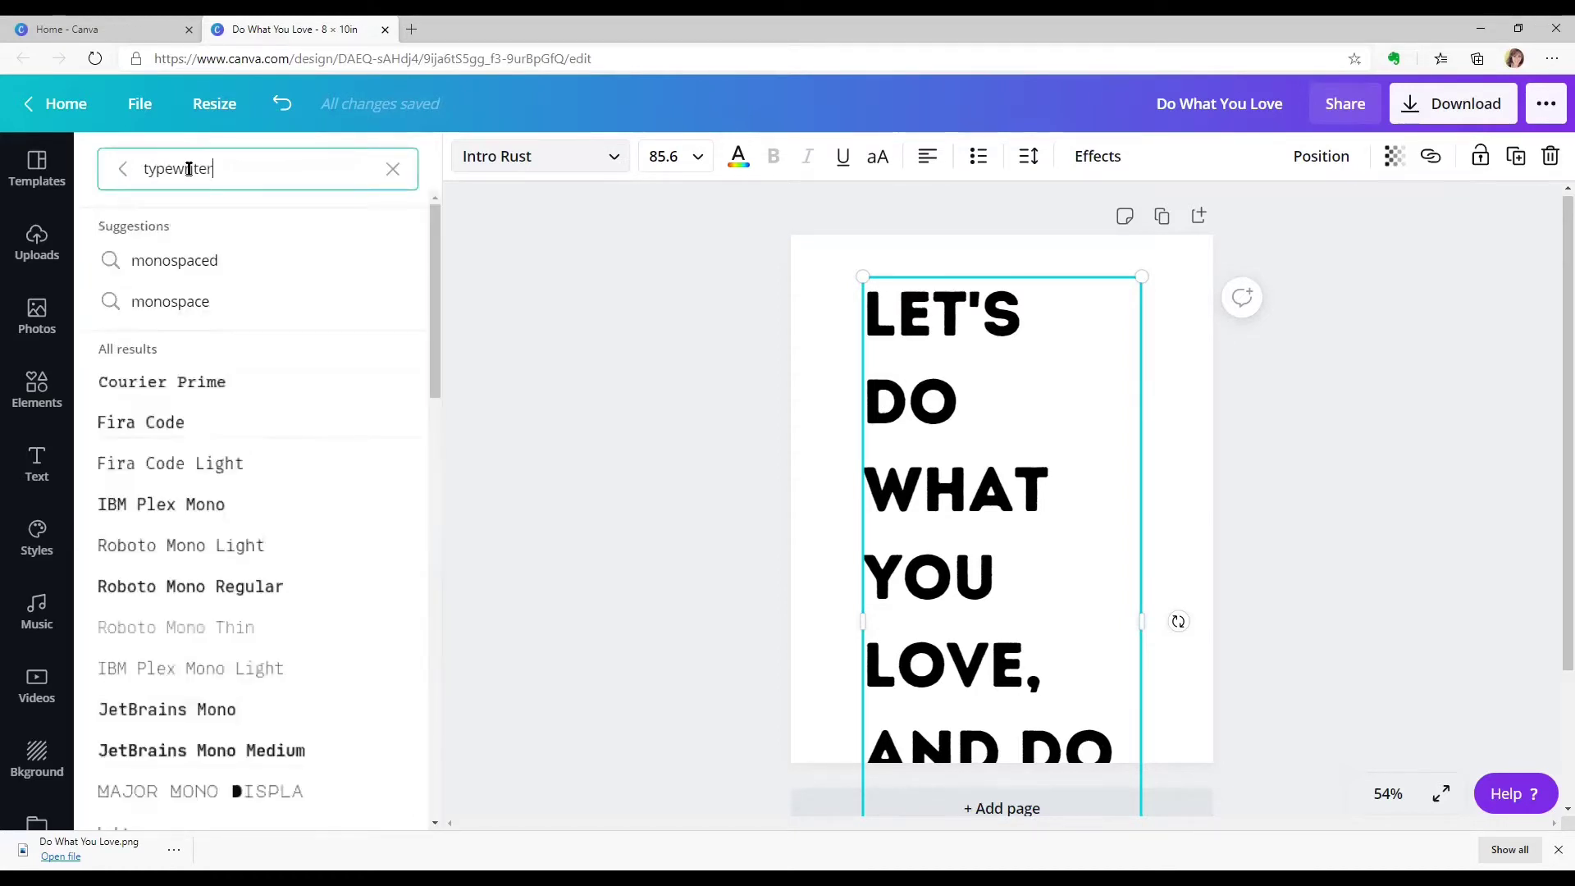
{"action": "left_click", "coordinate": [171, 386]}
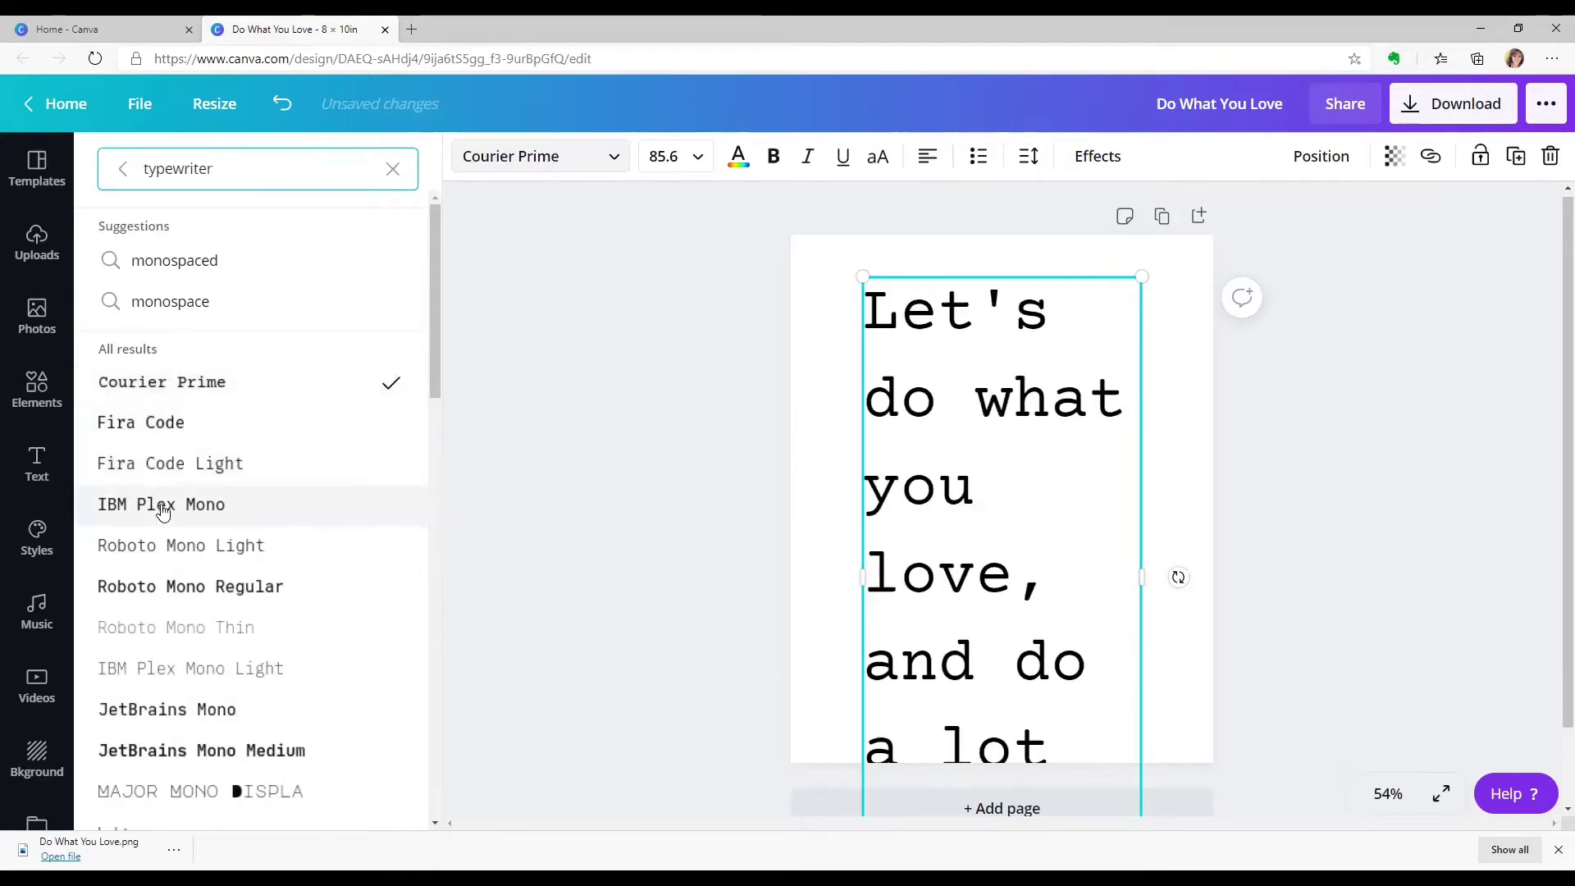
{"action": "left_click", "coordinate": [188, 711]}
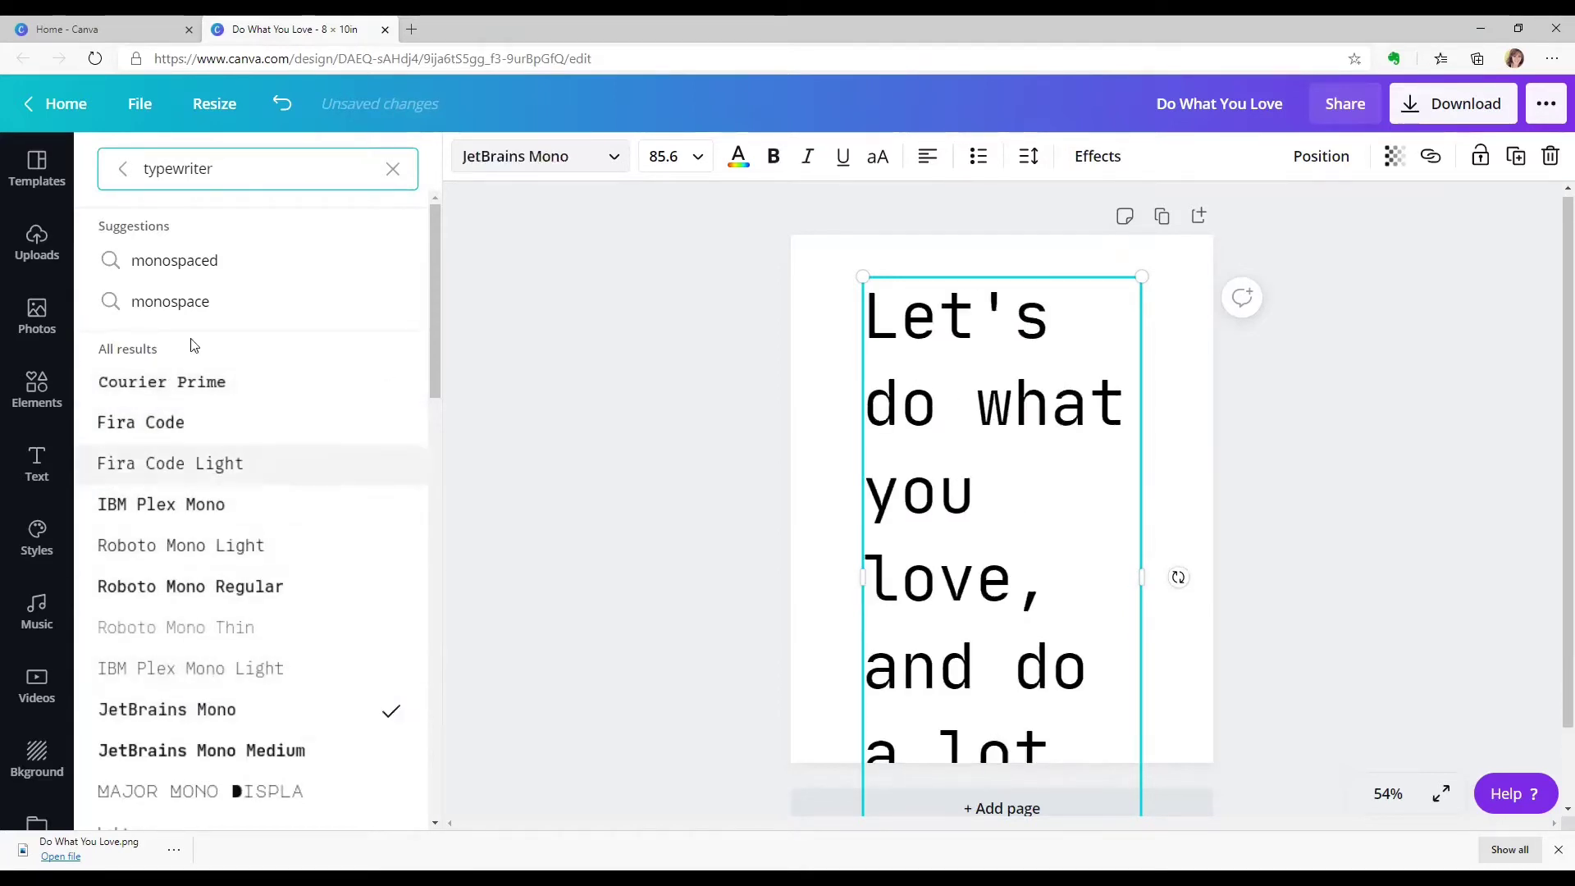
Step: Search fonts for 'script' and try Clicker Script, Jimmy Script and Nexa Script Light
{"action": "left_click_drag", "start_coordinate": [213, 168], "coordinate": [117, 176]}
{"action": "type", "text": "script"}
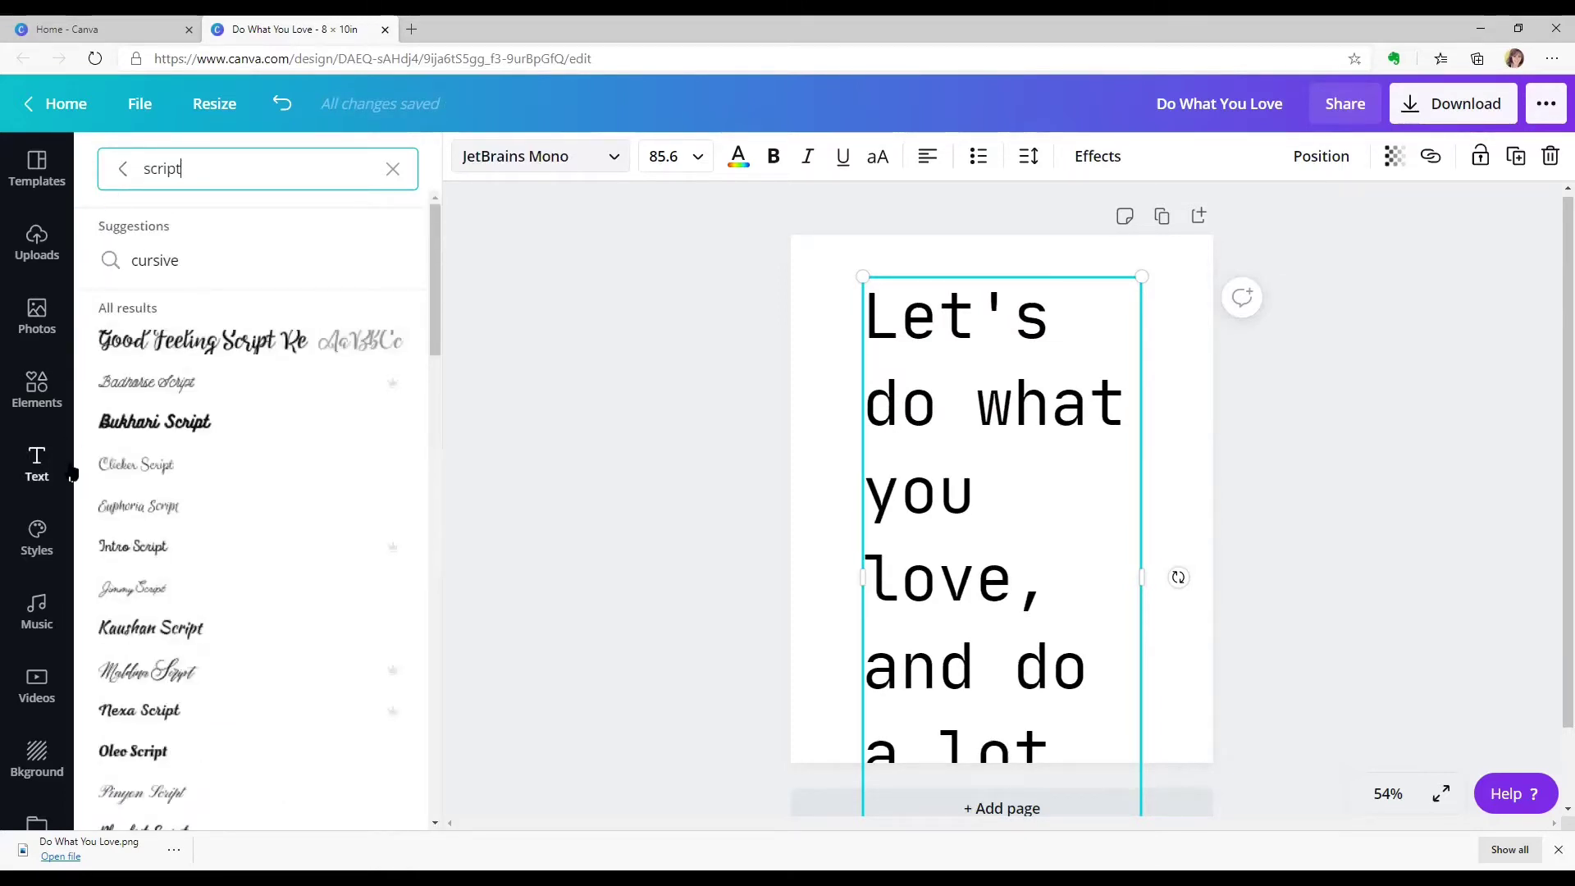
{"action": "left_click", "coordinate": [144, 468]}
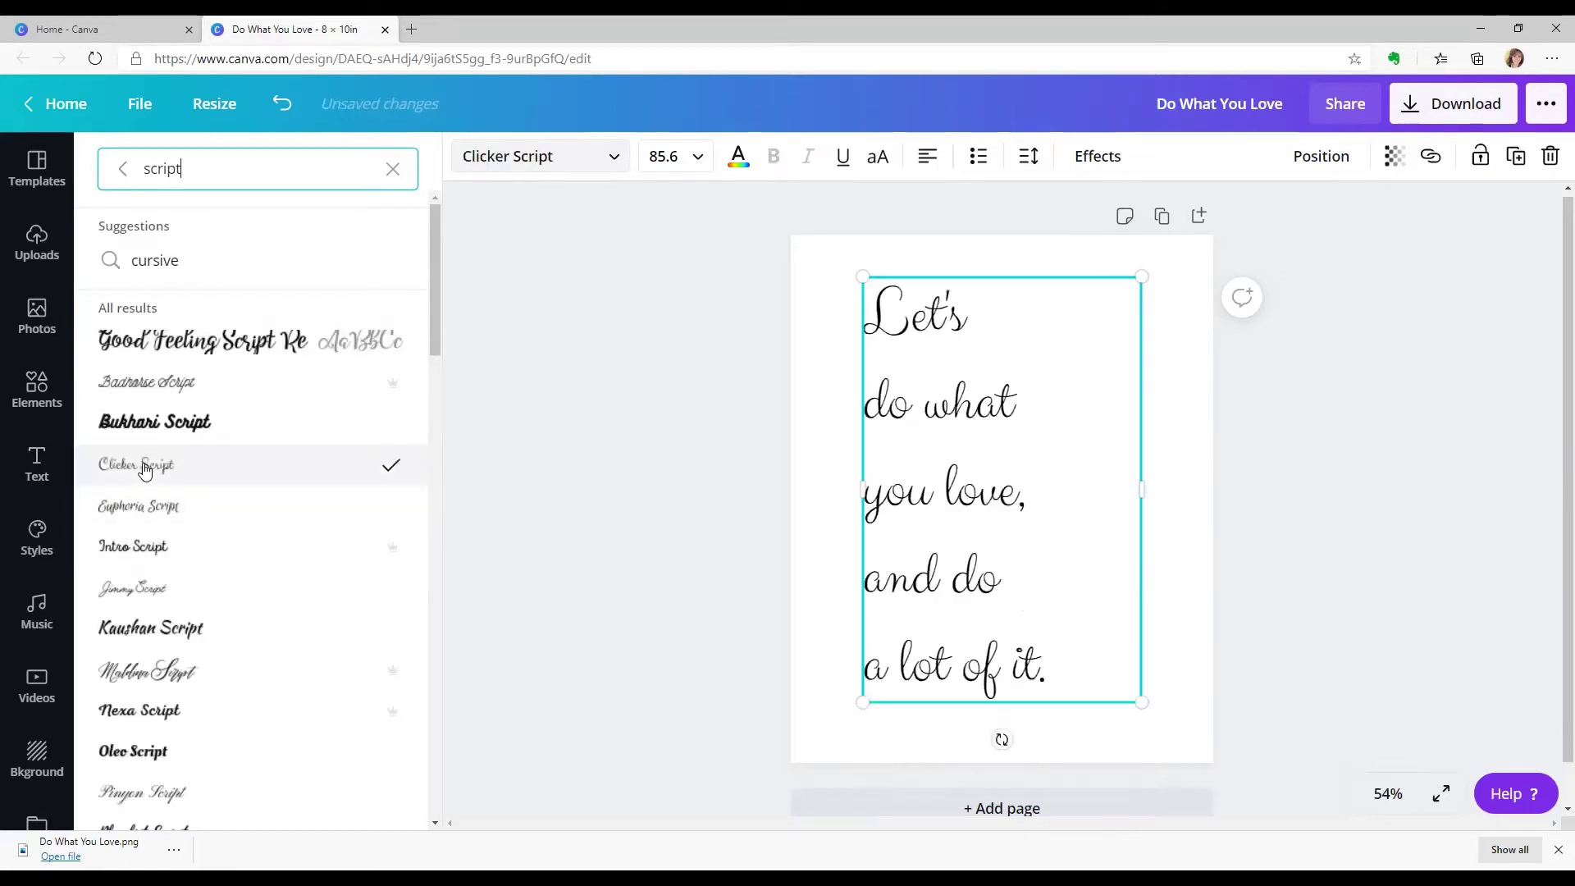
{"action": "left_click", "coordinate": [115, 589]}
{"action": "scroll", "coordinate": [123, 640], "scroll_direction": "down", "scroll_amount": 5}
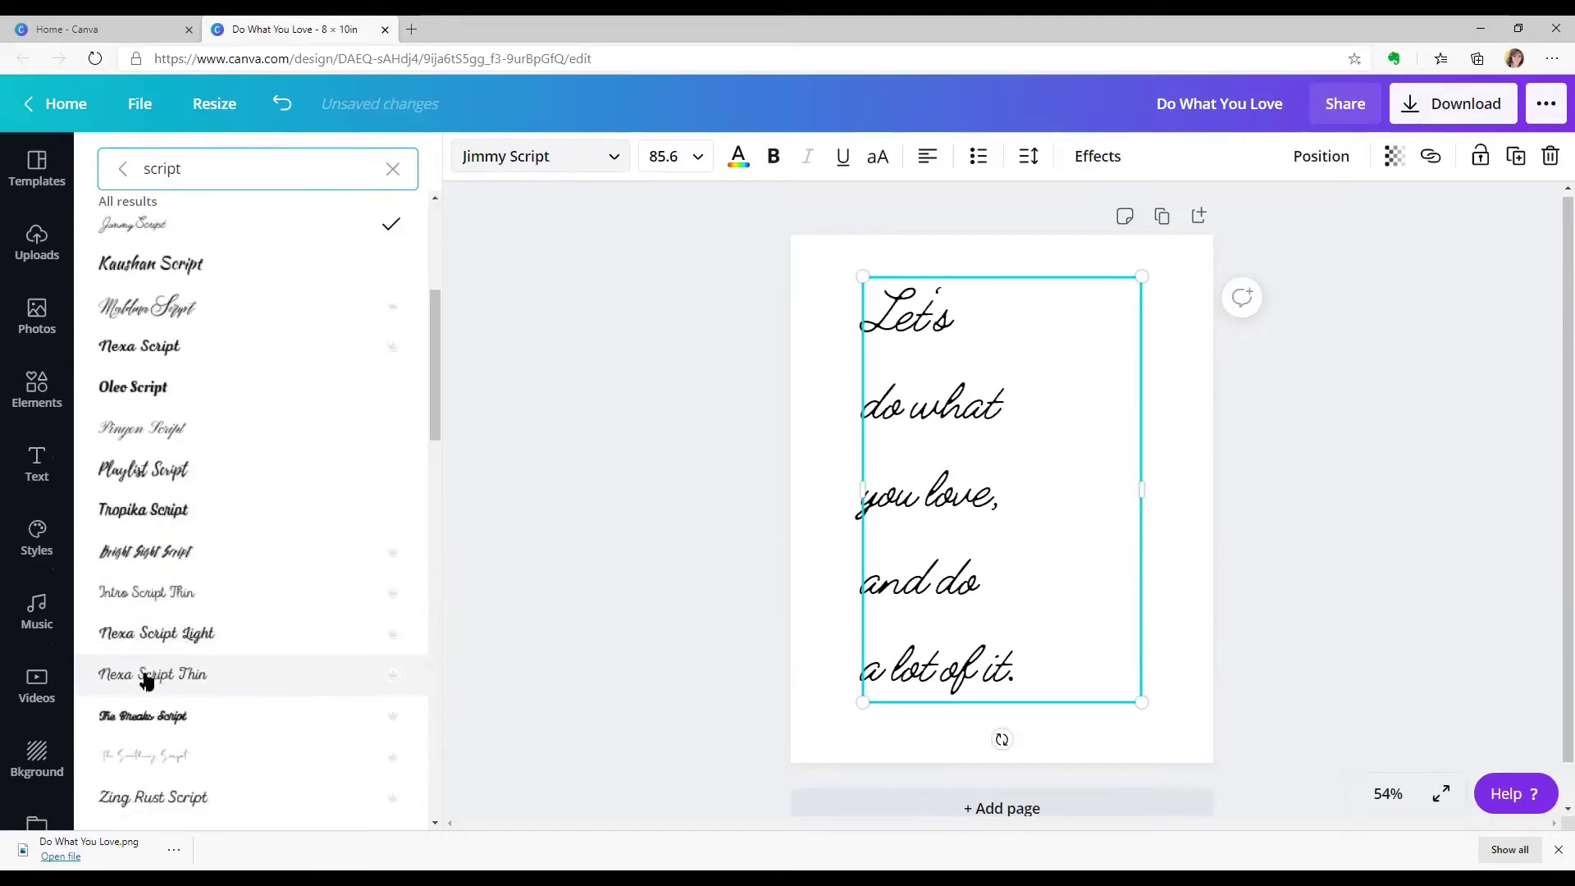
{"action": "left_click", "coordinate": [151, 620]}
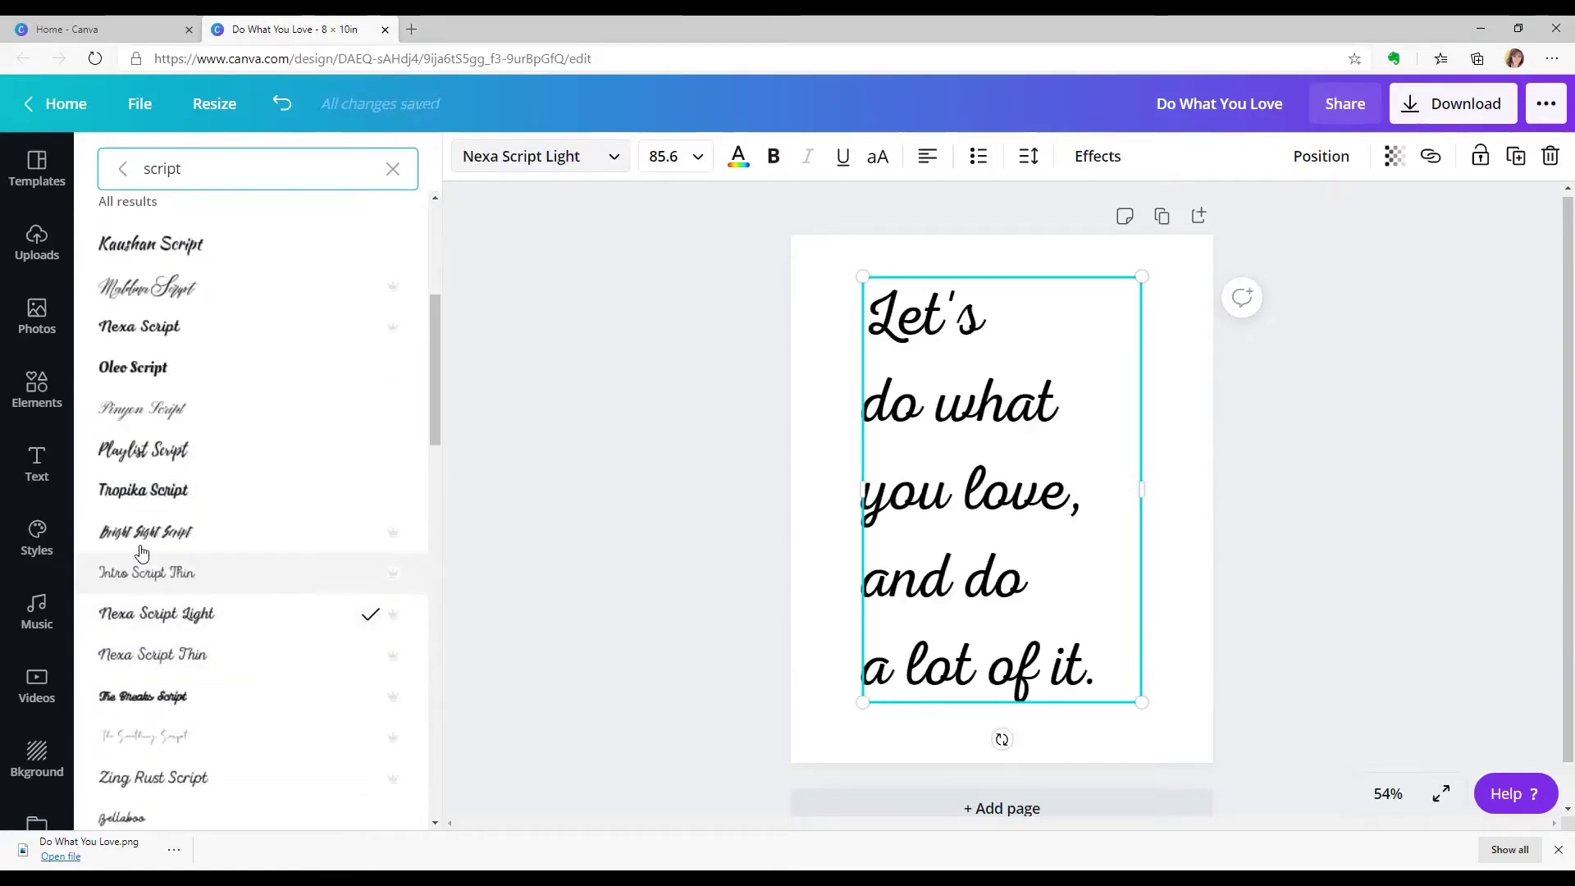
Step: Clear the font search and switch the quote to Source Sans Pro
{"action": "left_click", "coordinate": [611, 160]}
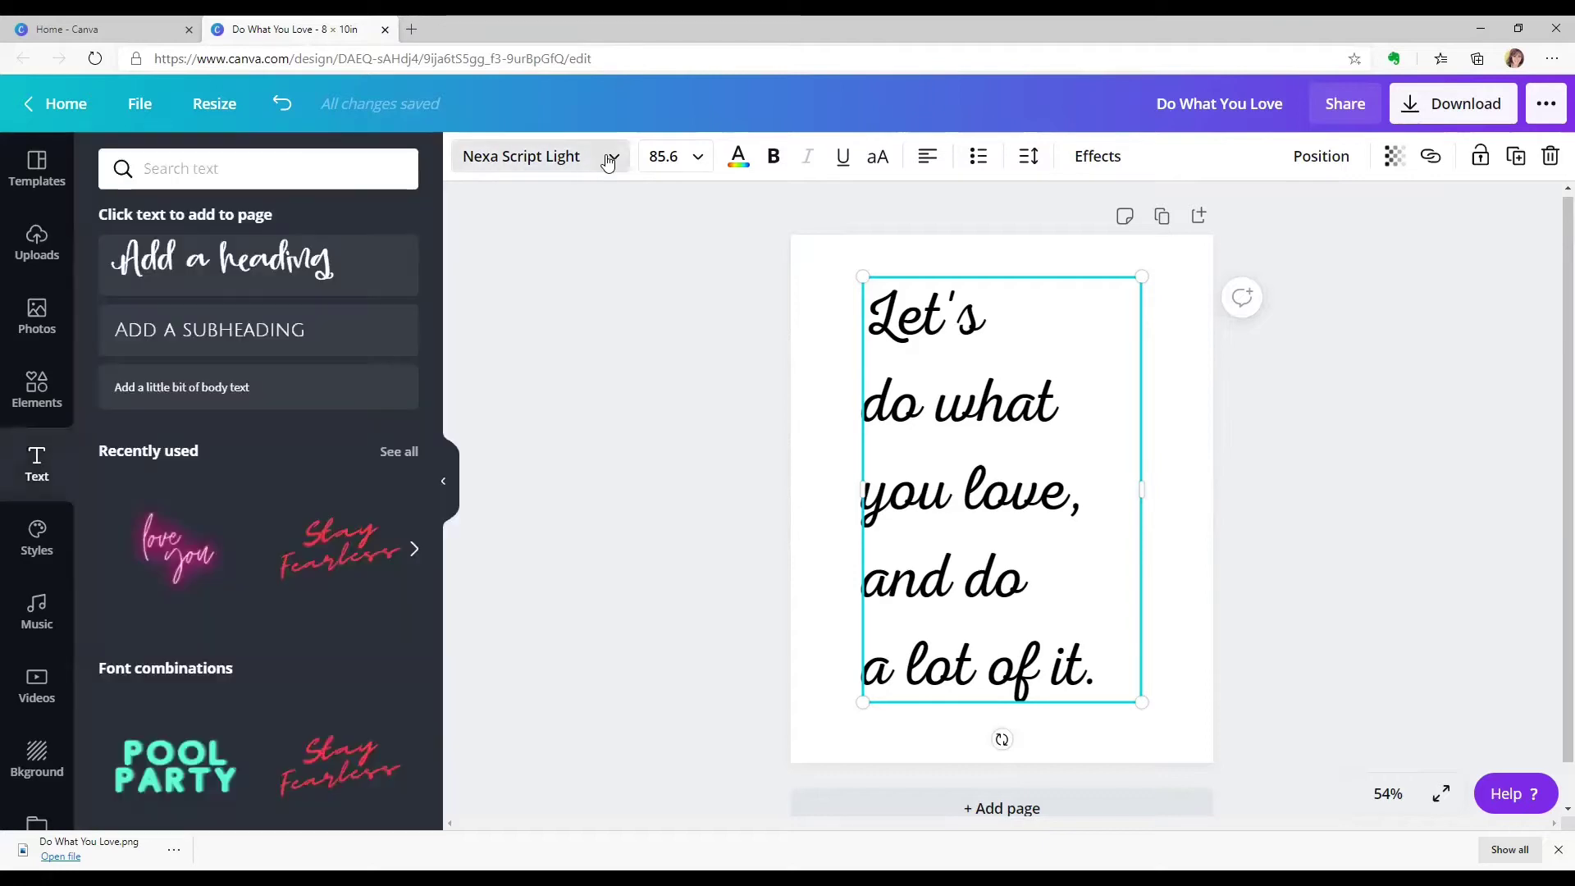
{"action": "left_click", "coordinate": [611, 160]}
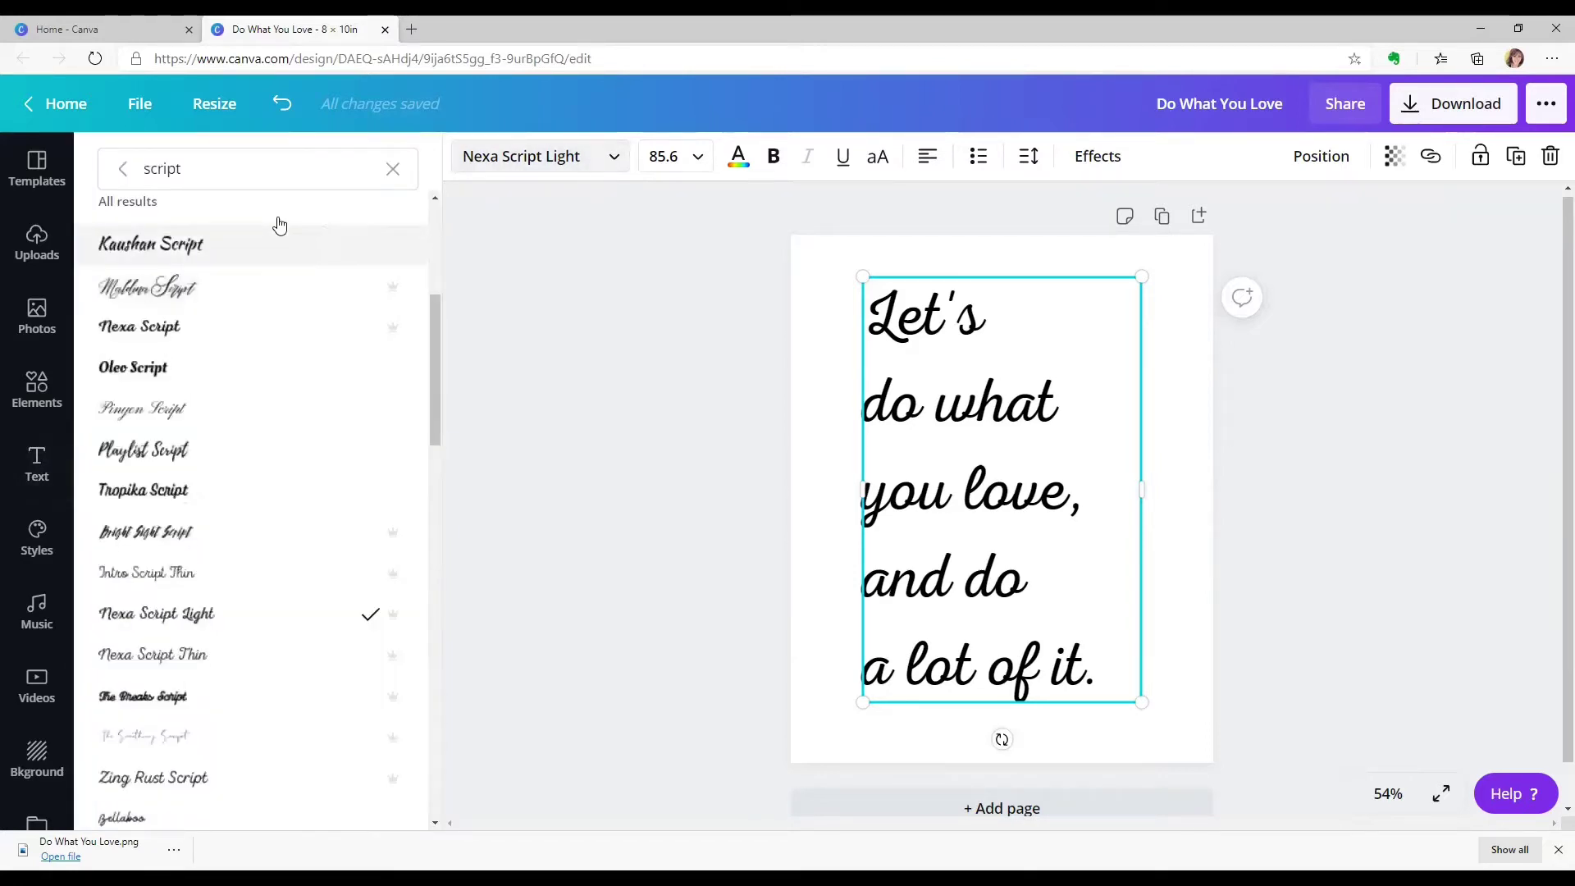
{"action": "left_click", "coordinate": [122, 169]}
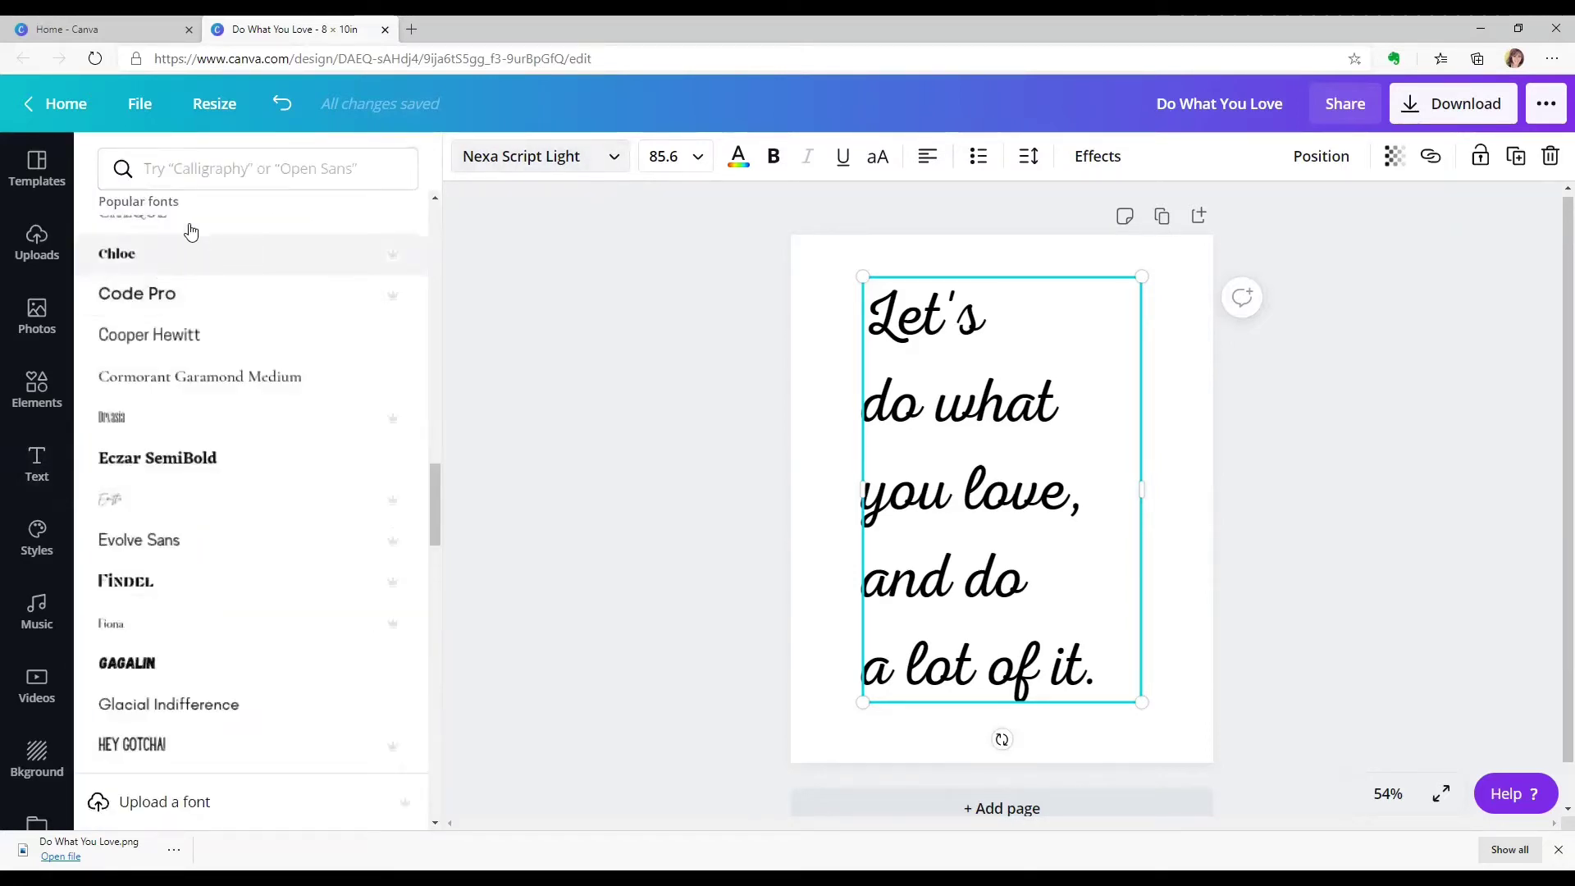
{"action": "left_click_drag", "start_coordinate": [435, 509], "coordinate": [420, 215]}
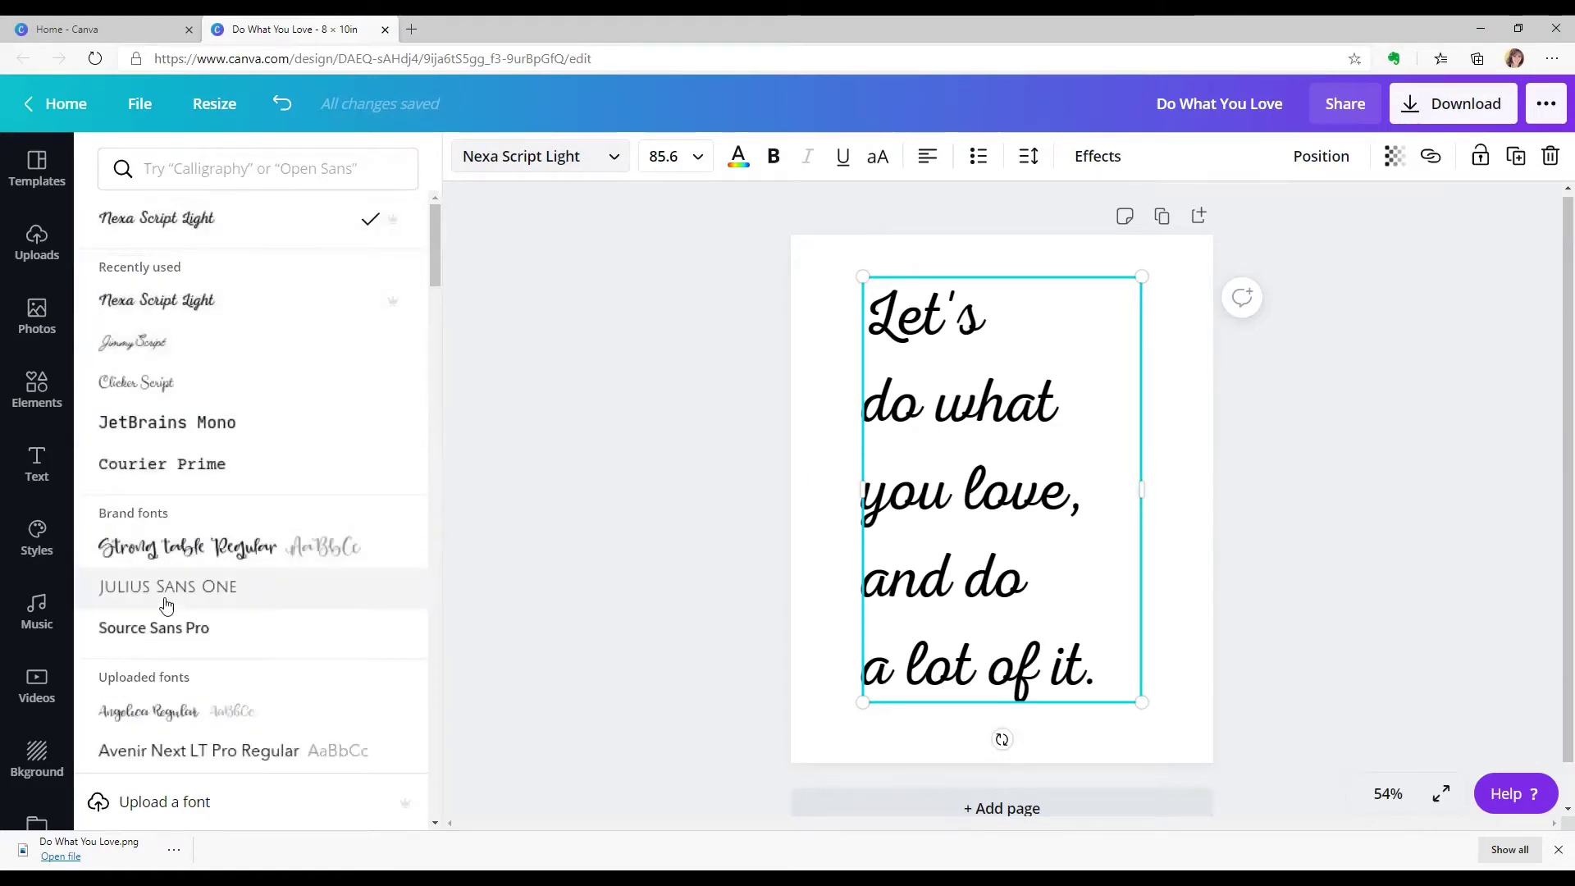
{"action": "left_click", "coordinate": [162, 629]}
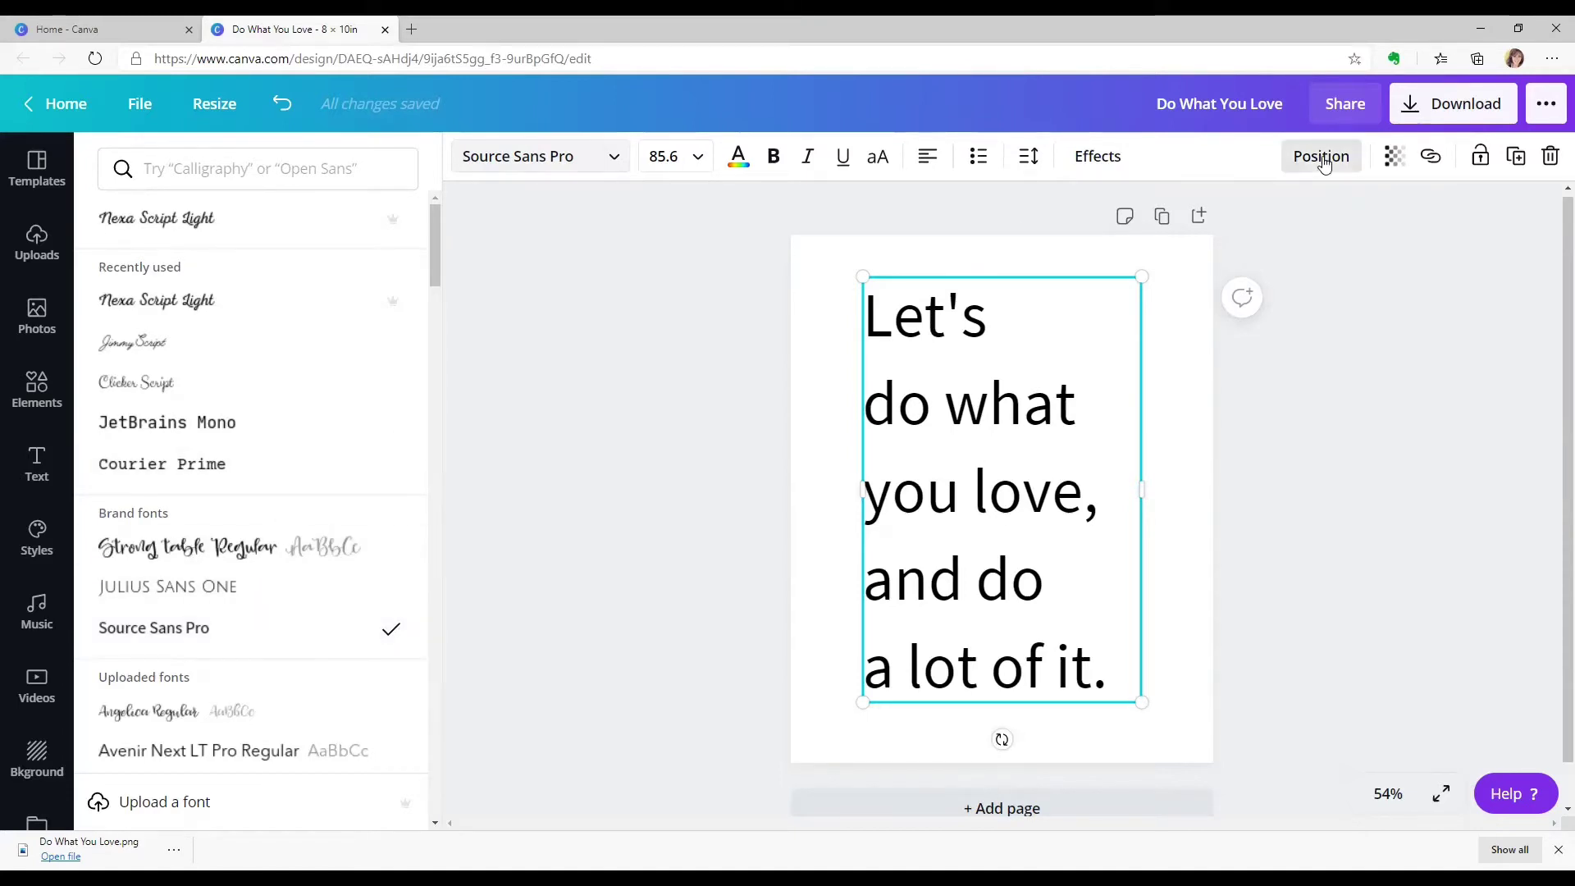
{"action": "left_click", "coordinate": [1029, 156]}
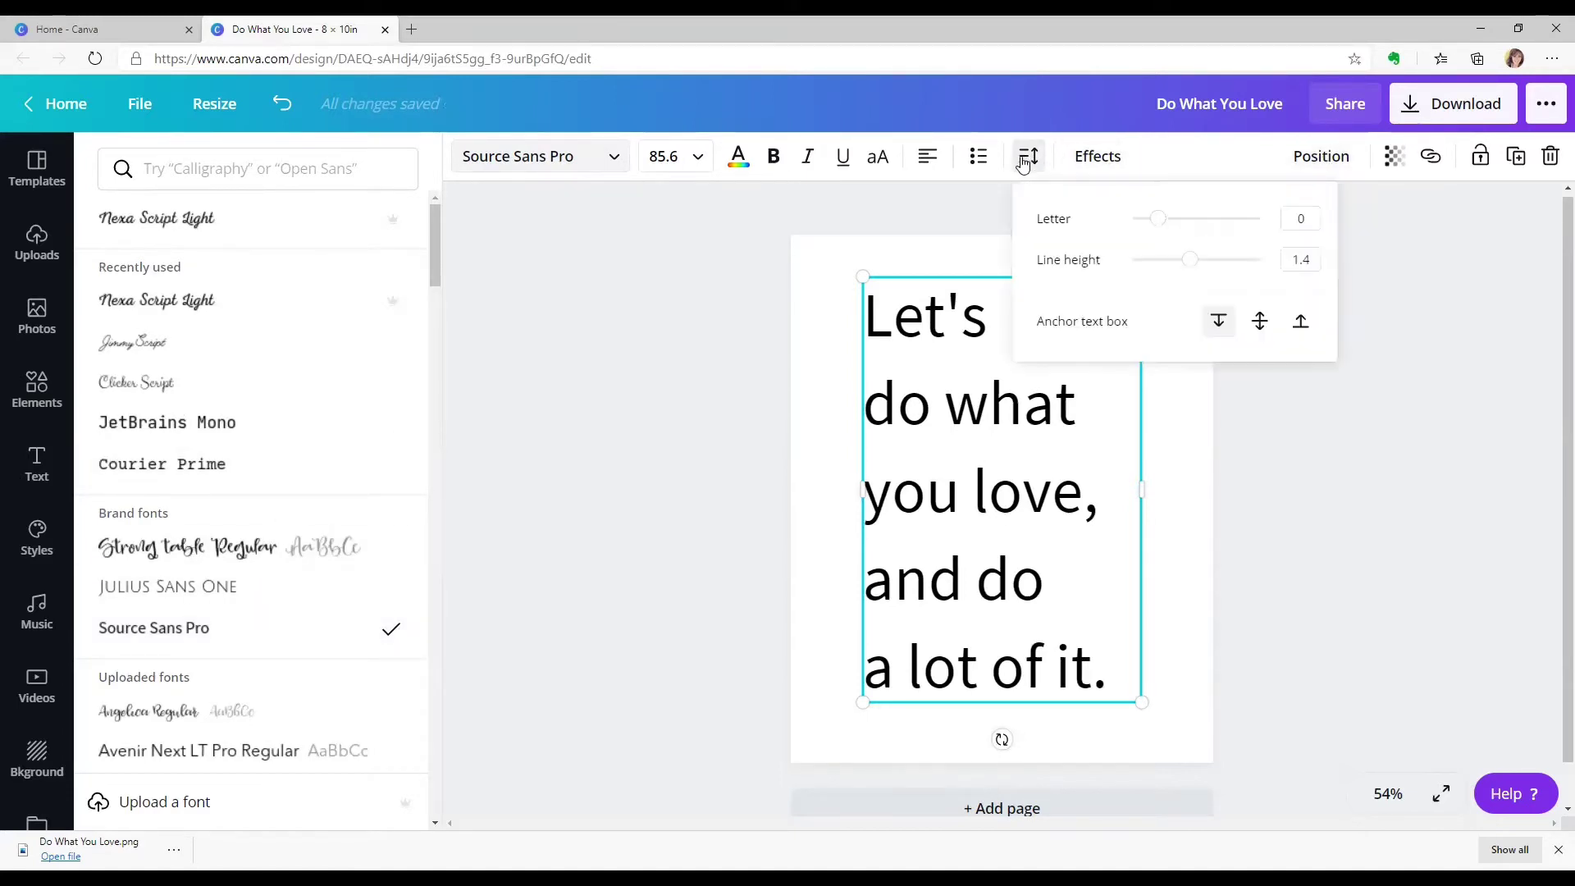
{"action": "left_click_drag", "start_coordinate": [1156, 220], "coordinate": [1174, 223]}
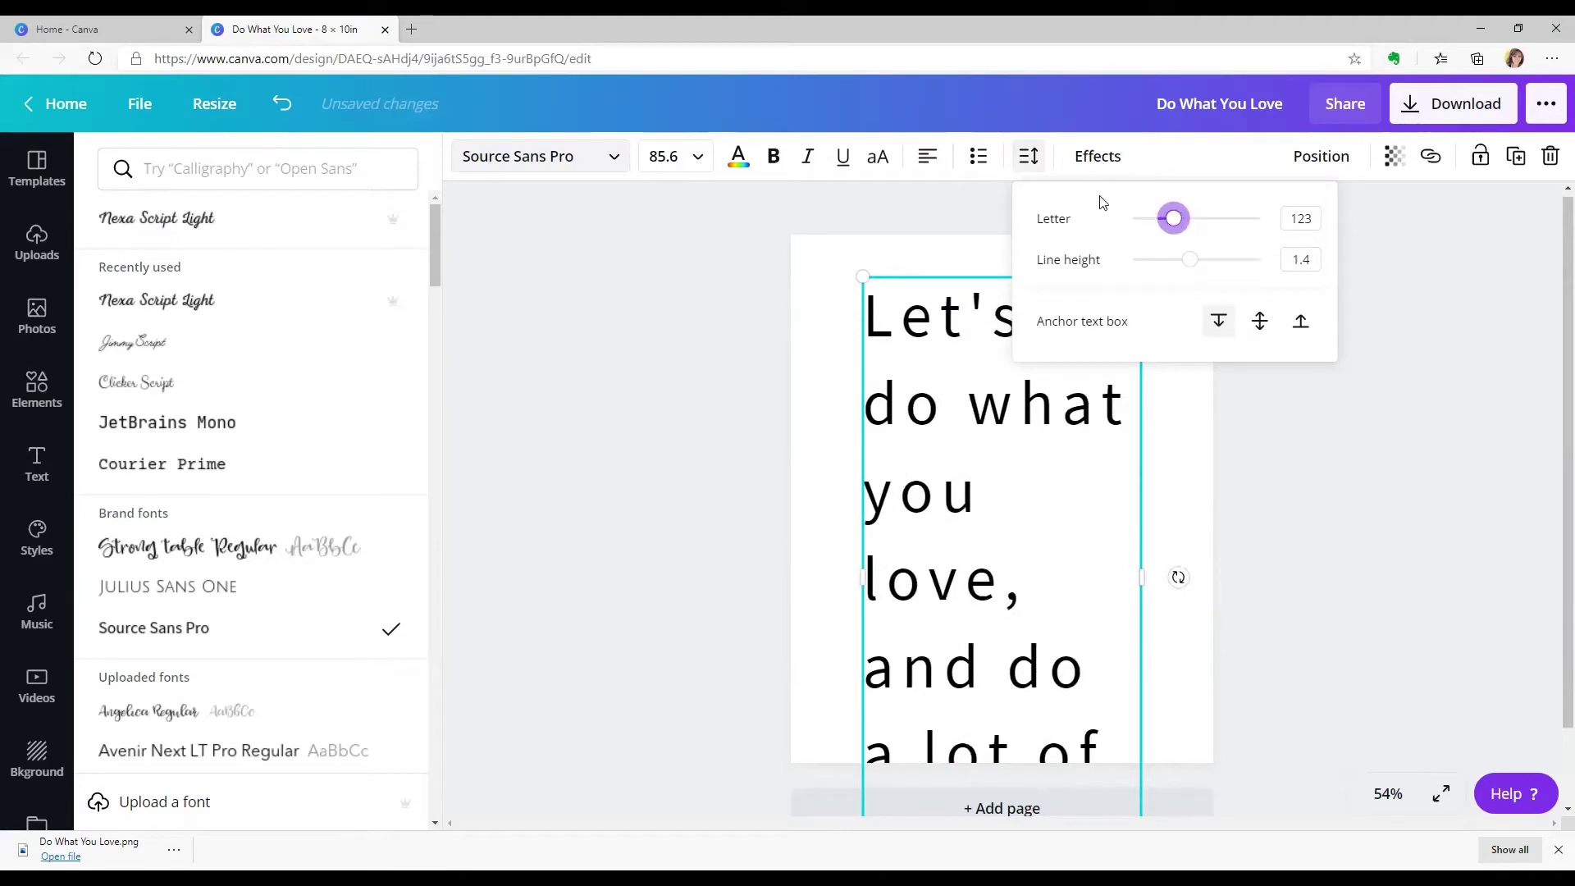
{"action": "left_click", "coordinate": [284, 106]}
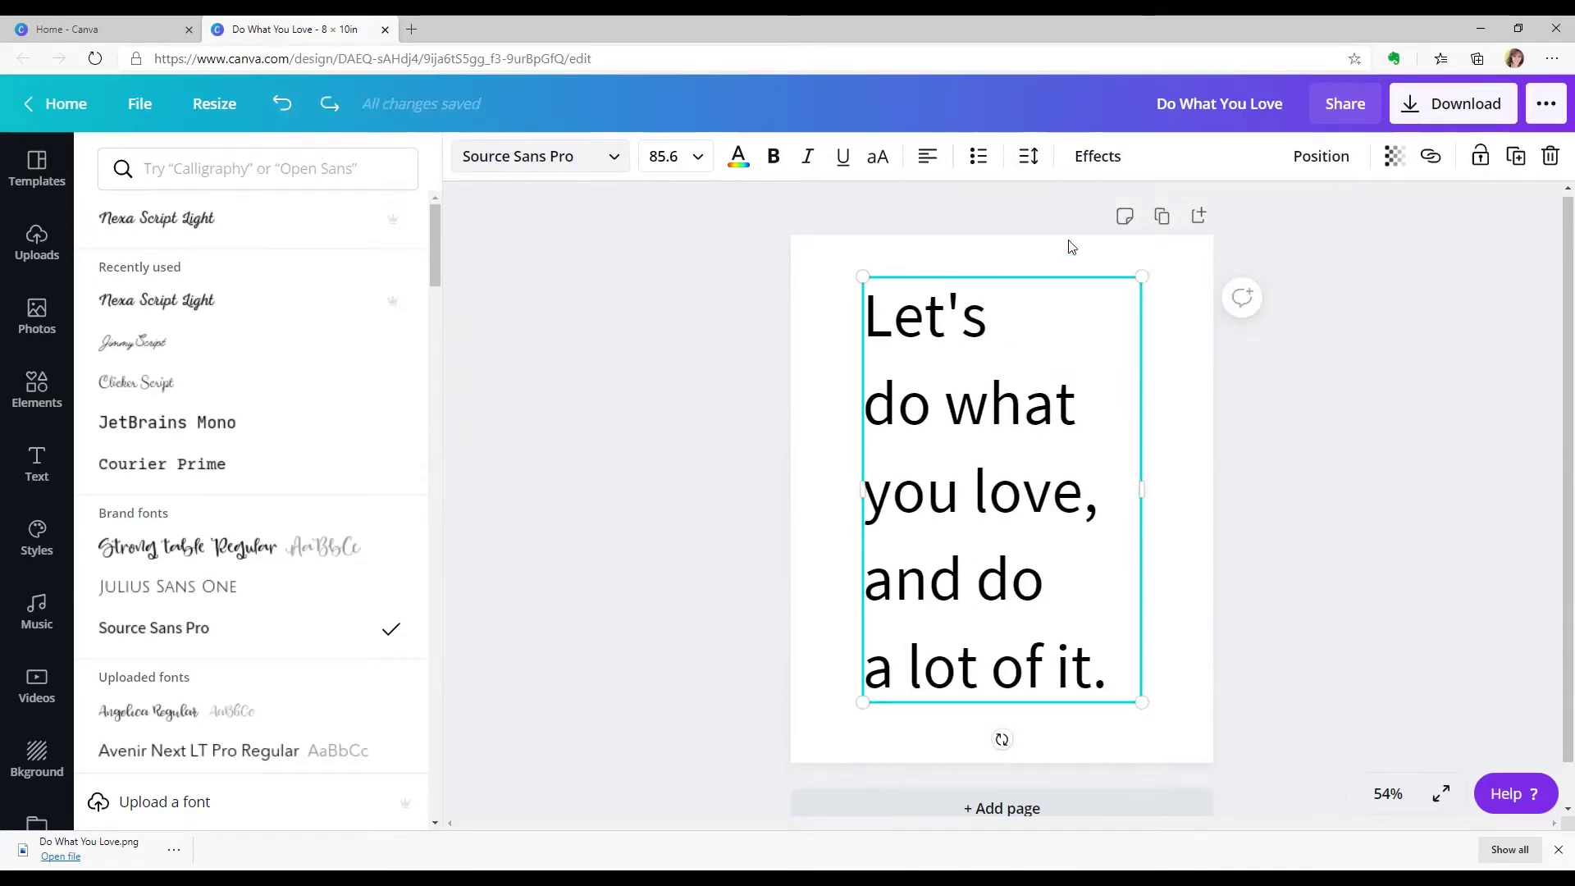
{"action": "left_click", "coordinate": [1031, 159]}
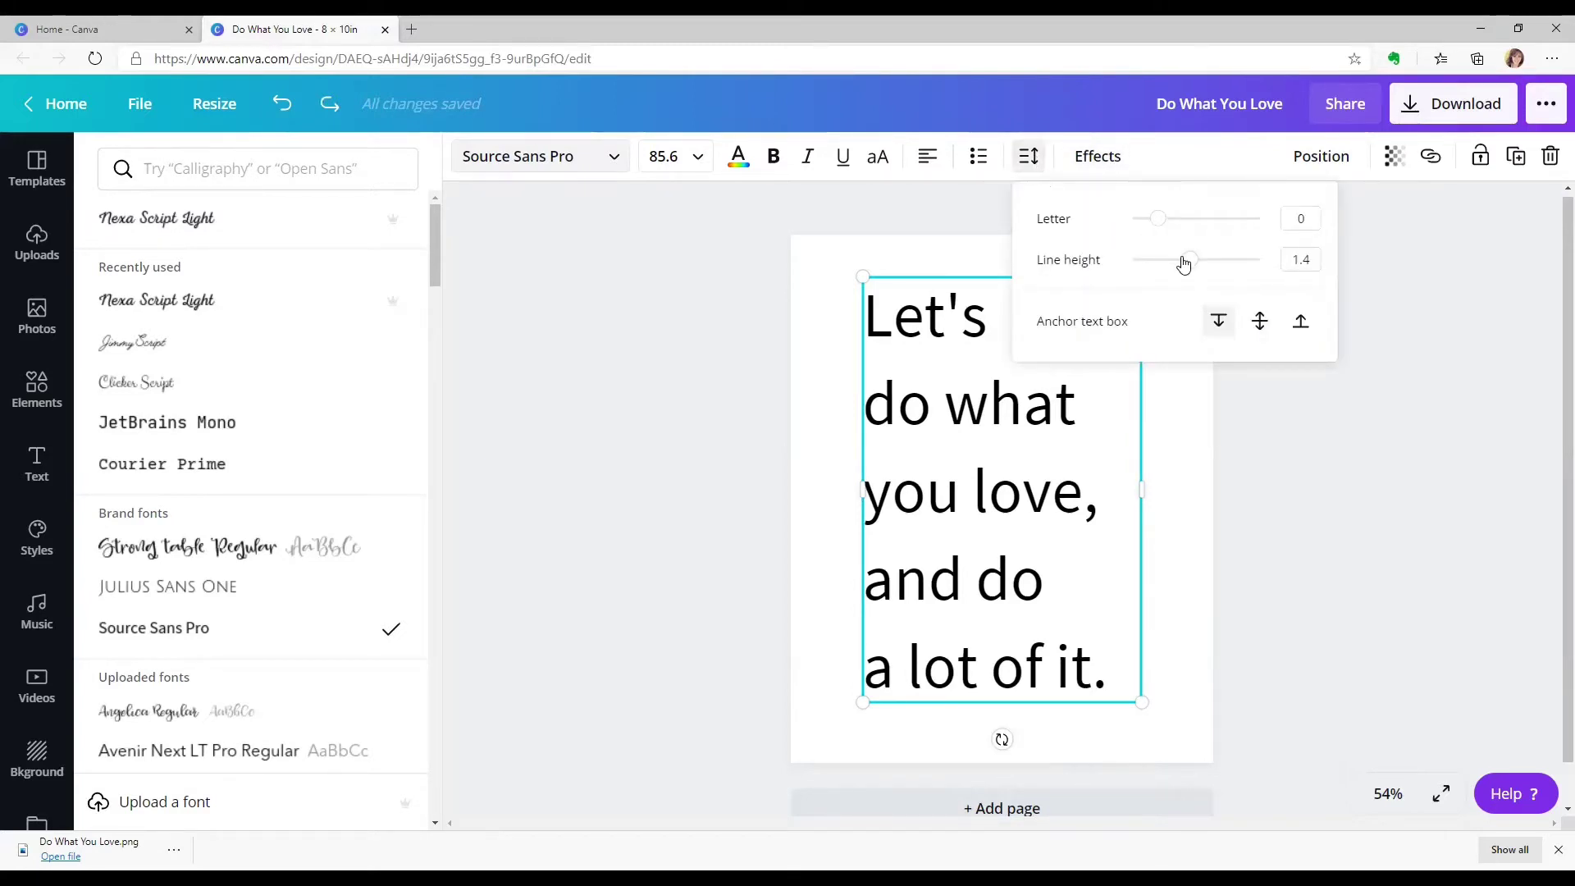
{"action": "mouse_move", "coordinate": [1192, 267]}
{"action": "left_mouse_down"}
{"action": "mouse_move", "coordinate": [1220, 268]}
{"action": "mouse_move", "coordinate": [1182, 270]}
{"action": "left_mouse_up"}
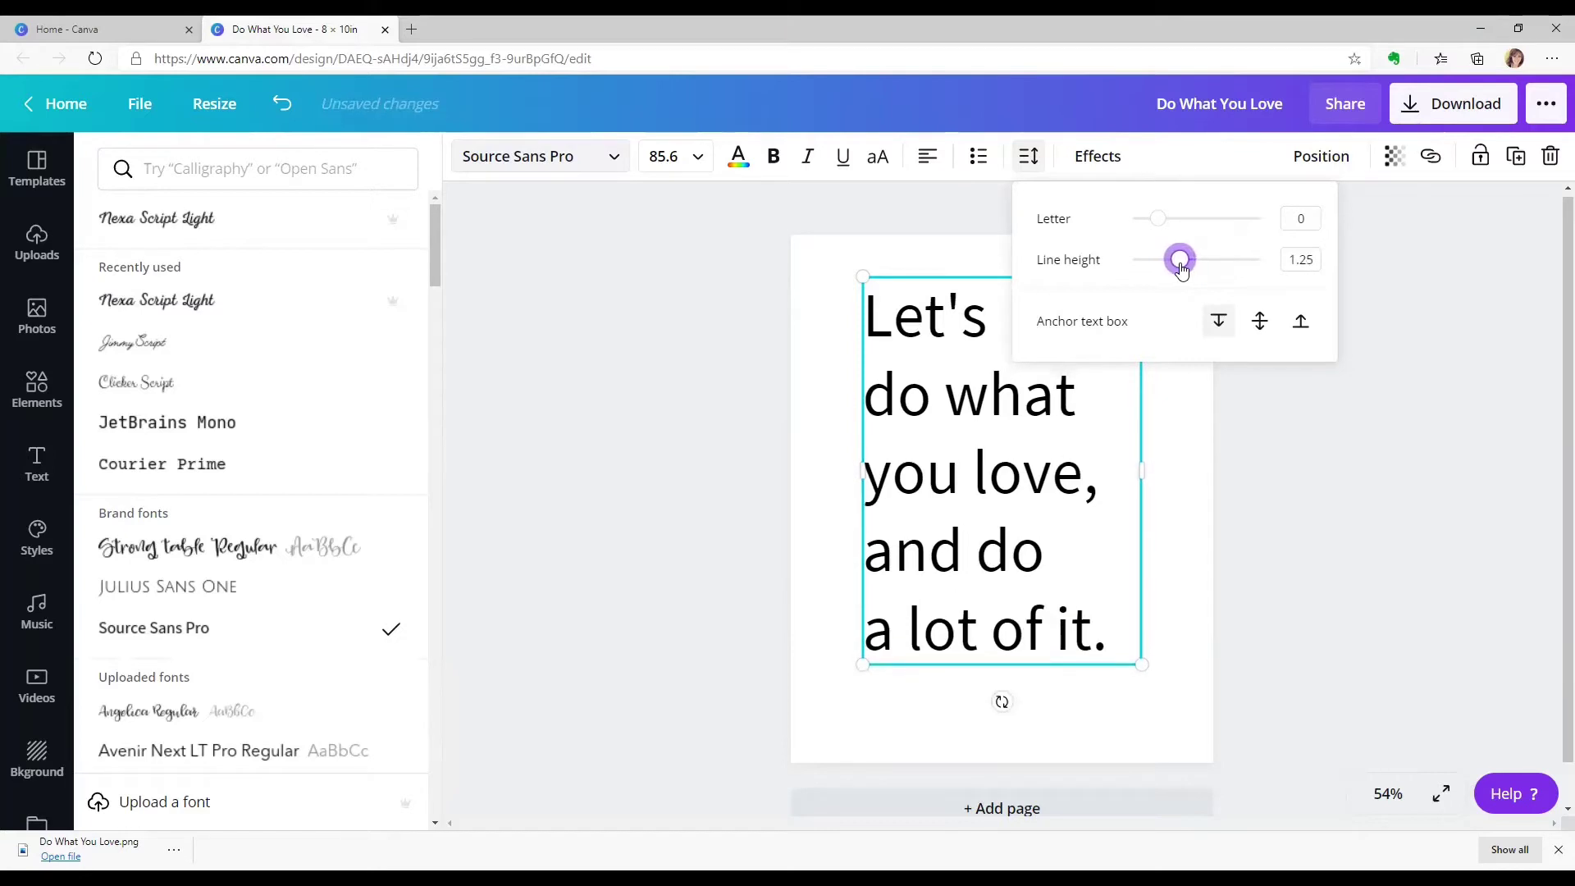
{"action": "left_click", "coordinate": [283, 105]}
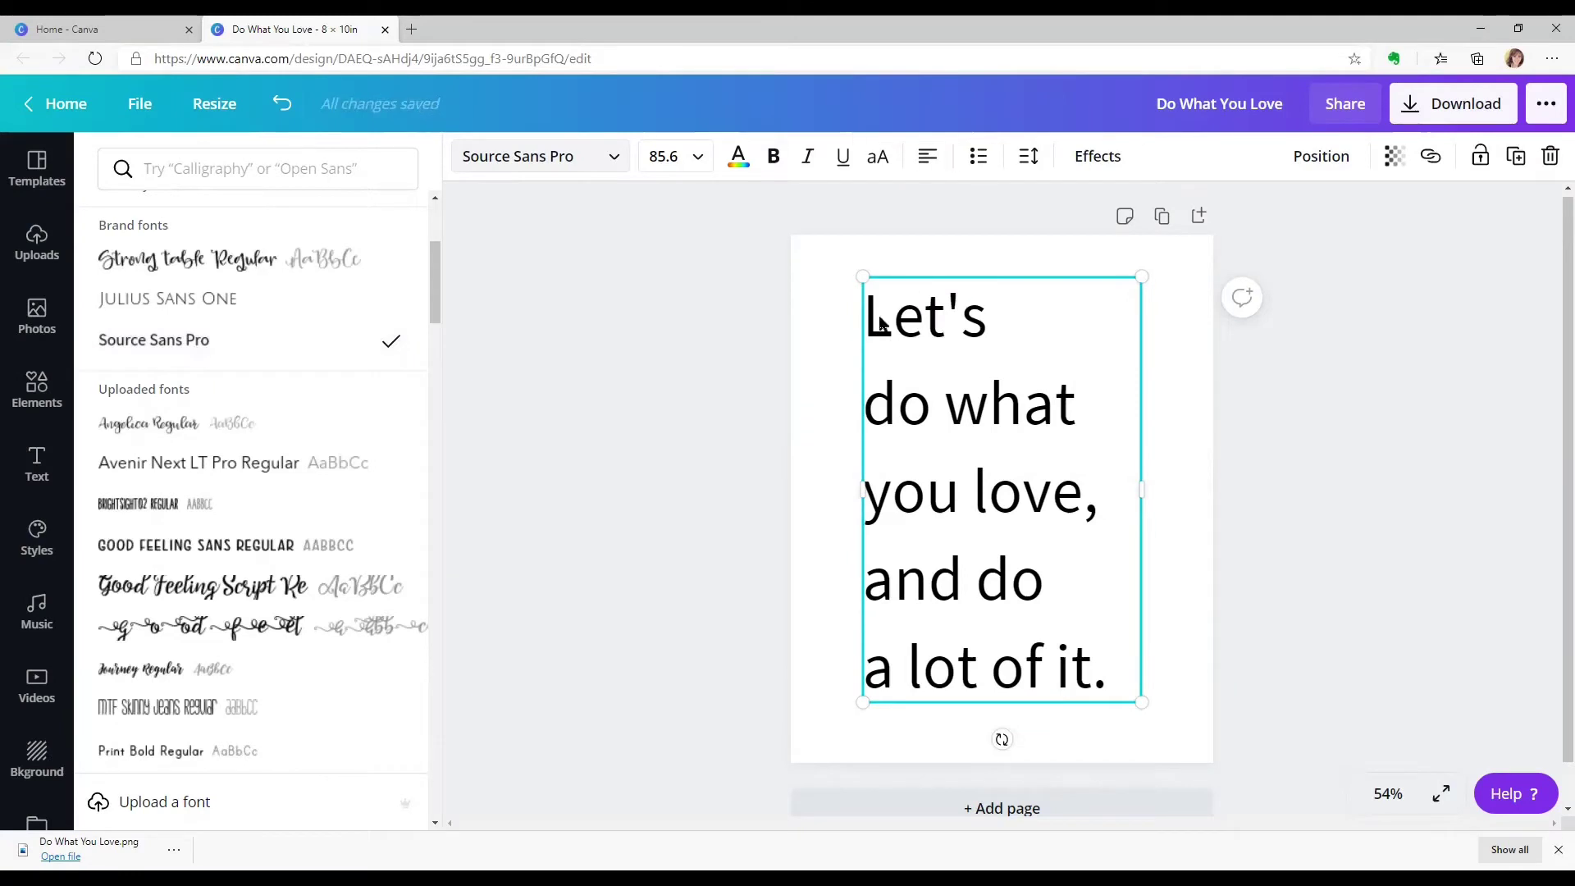
Step: Try the Shadow, Lift, Hollow, Splice and Echo effects on the quote, returning to Shadow
{"action": "left_click", "coordinate": [1098, 163]}
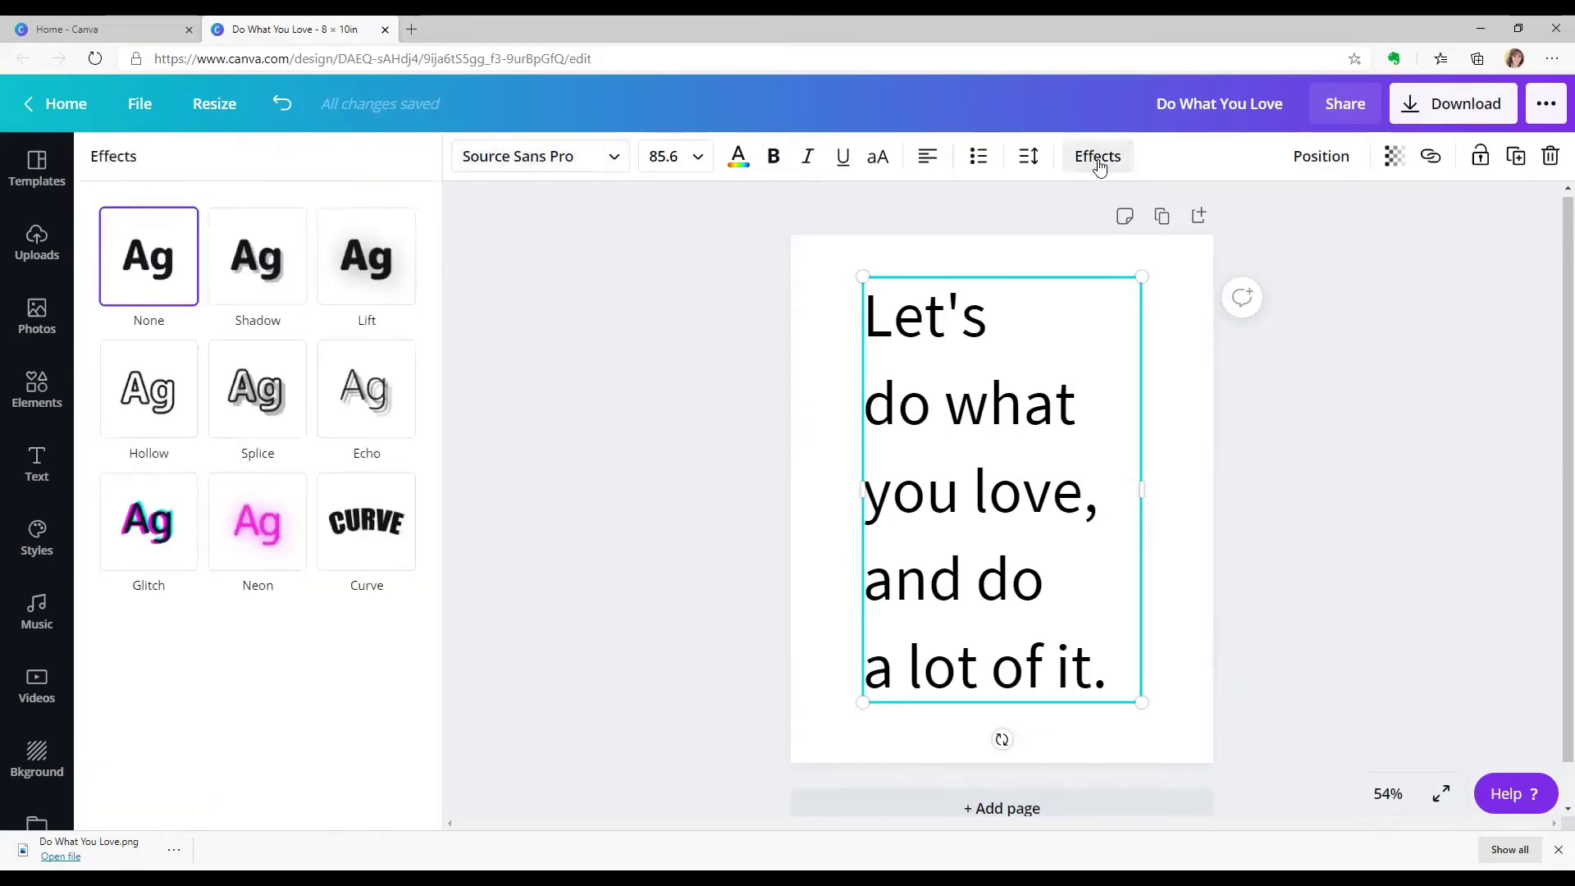
{"action": "left_click", "coordinate": [255, 254]}
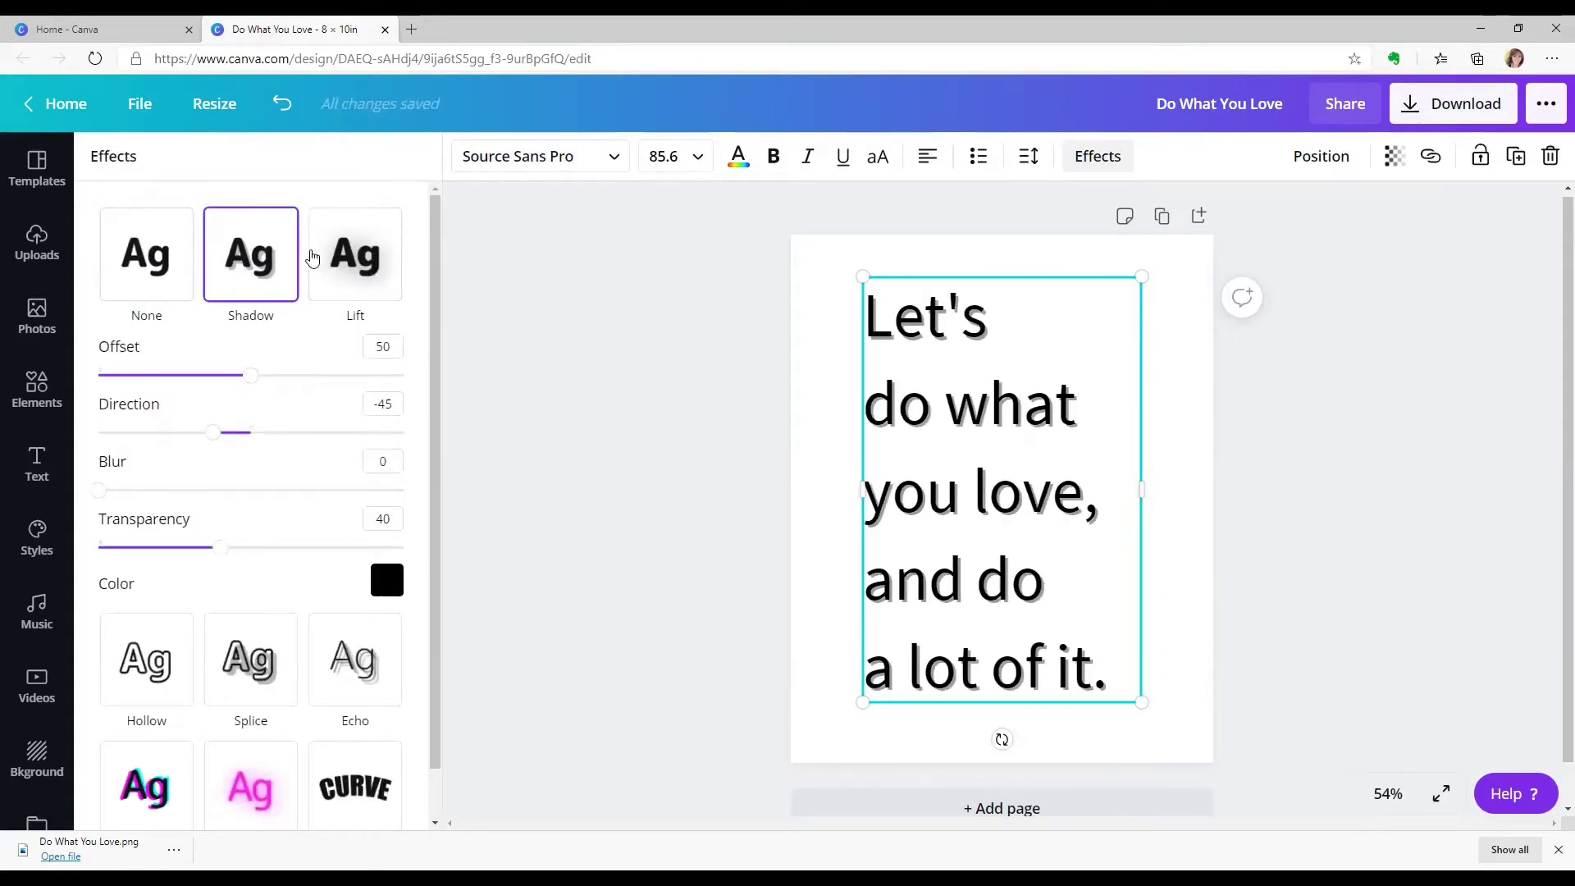
{"action": "left_click", "coordinate": [348, 258]}
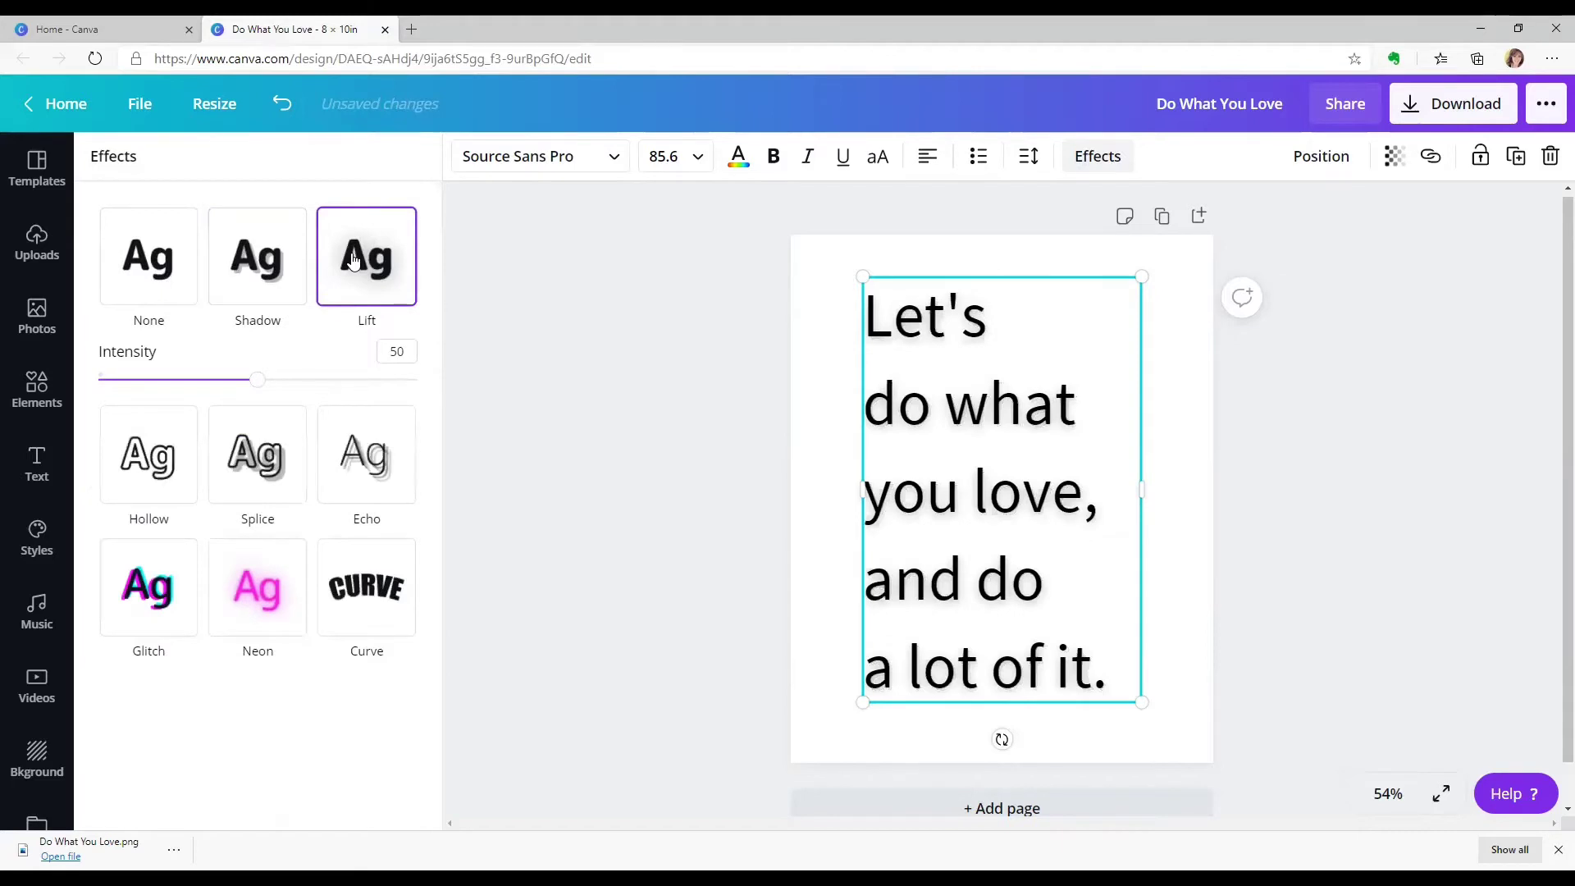
{"action": "left_click", "coordinate": [147, 463]}
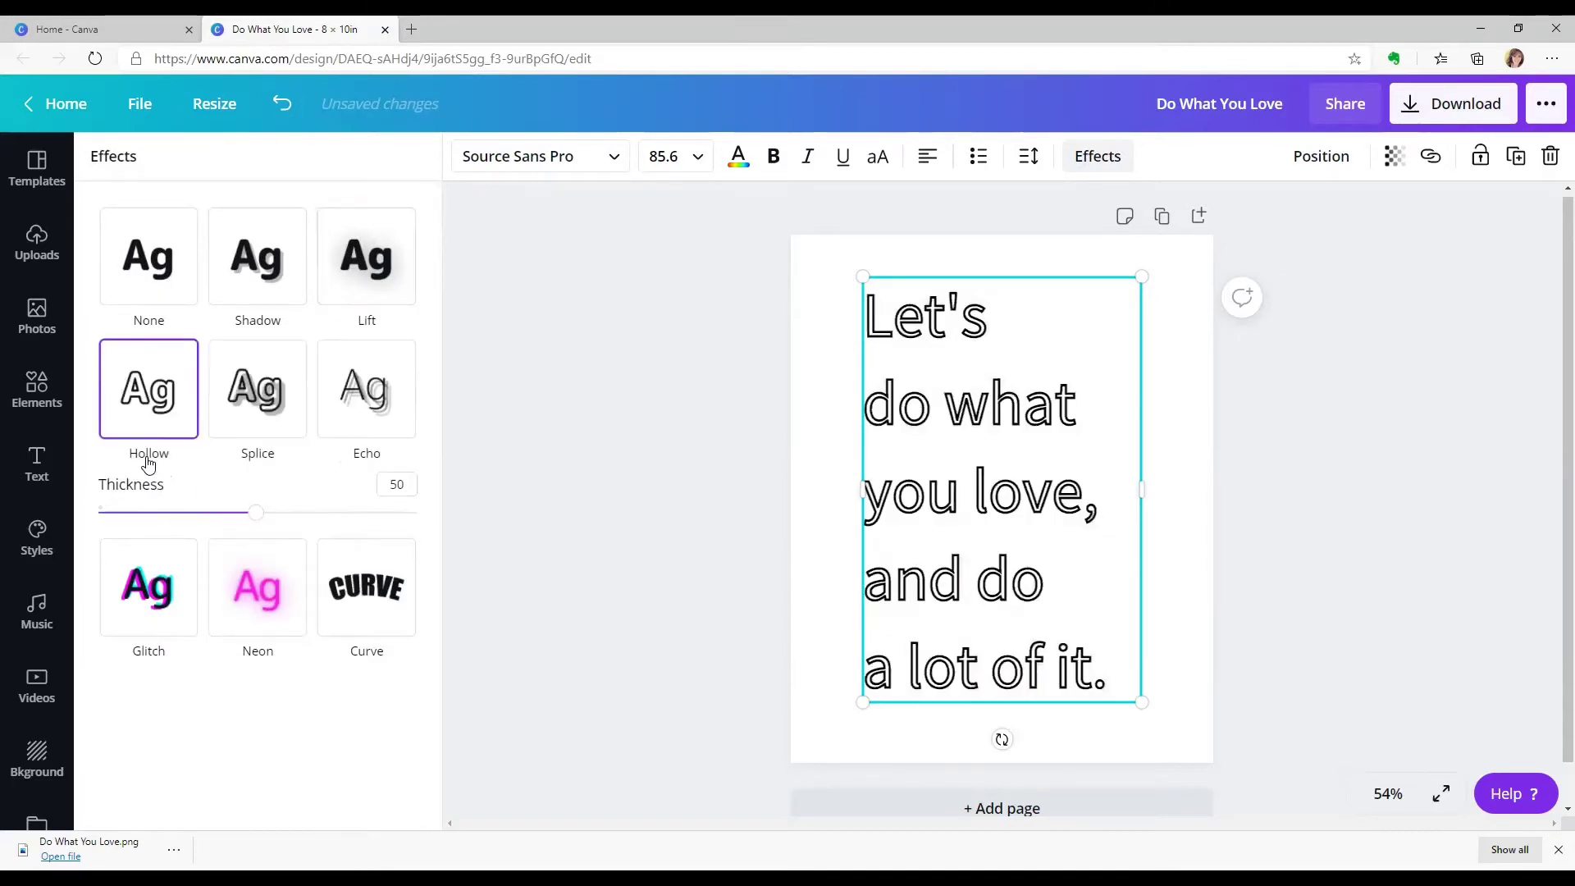
{"action": "left_click", "coordinate": [267, 412]}
{"action": "left_click", "coordinate": [368, 393]}
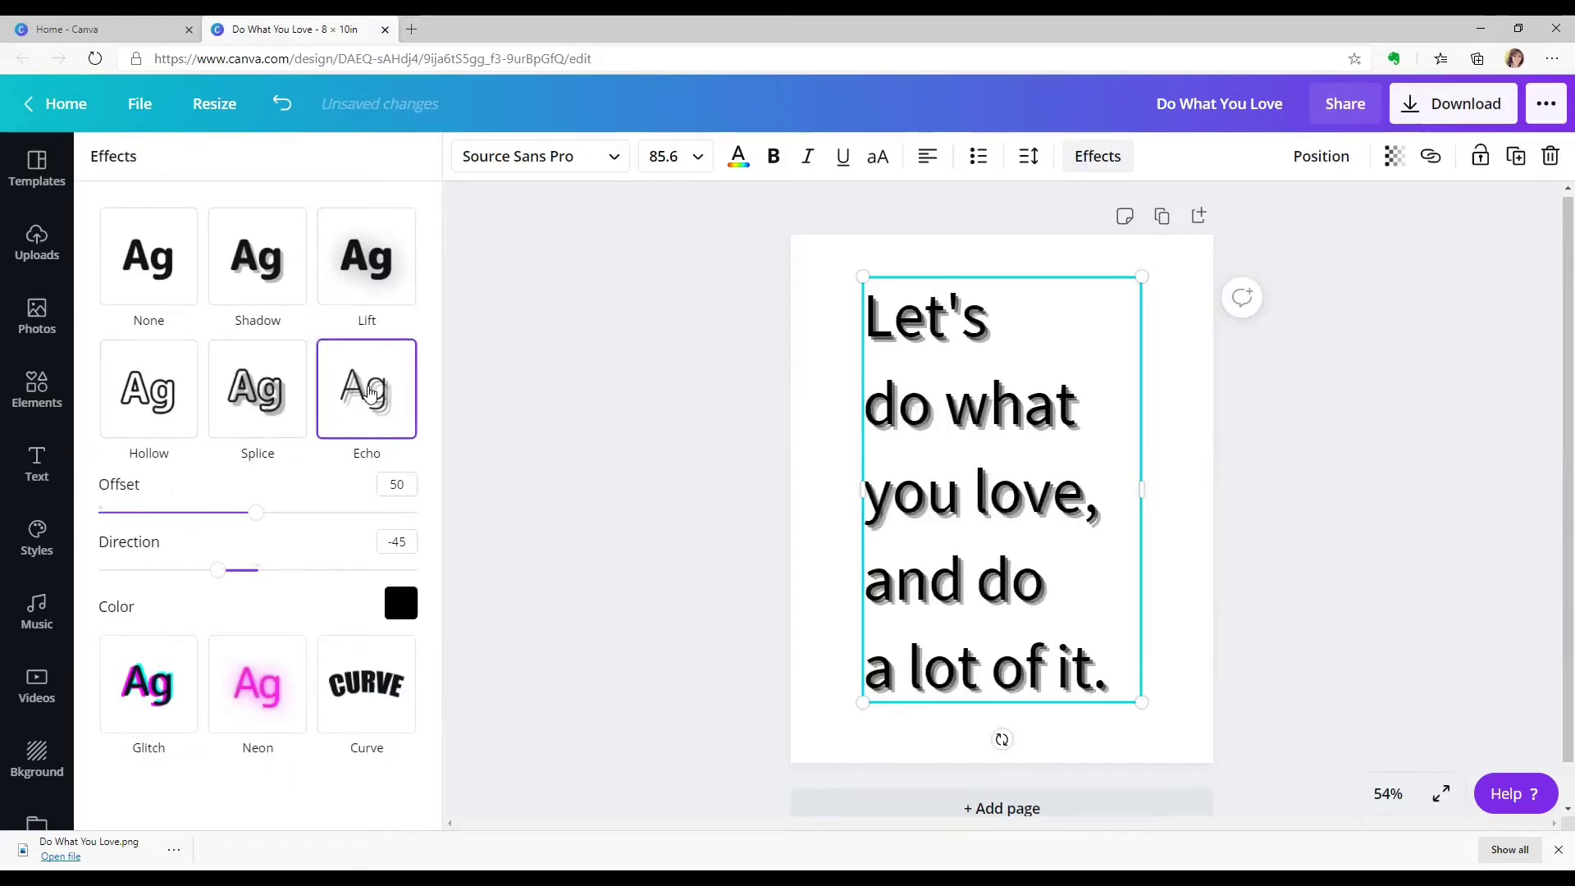
{"action": "left_click", "coordinate": [274, 278]}
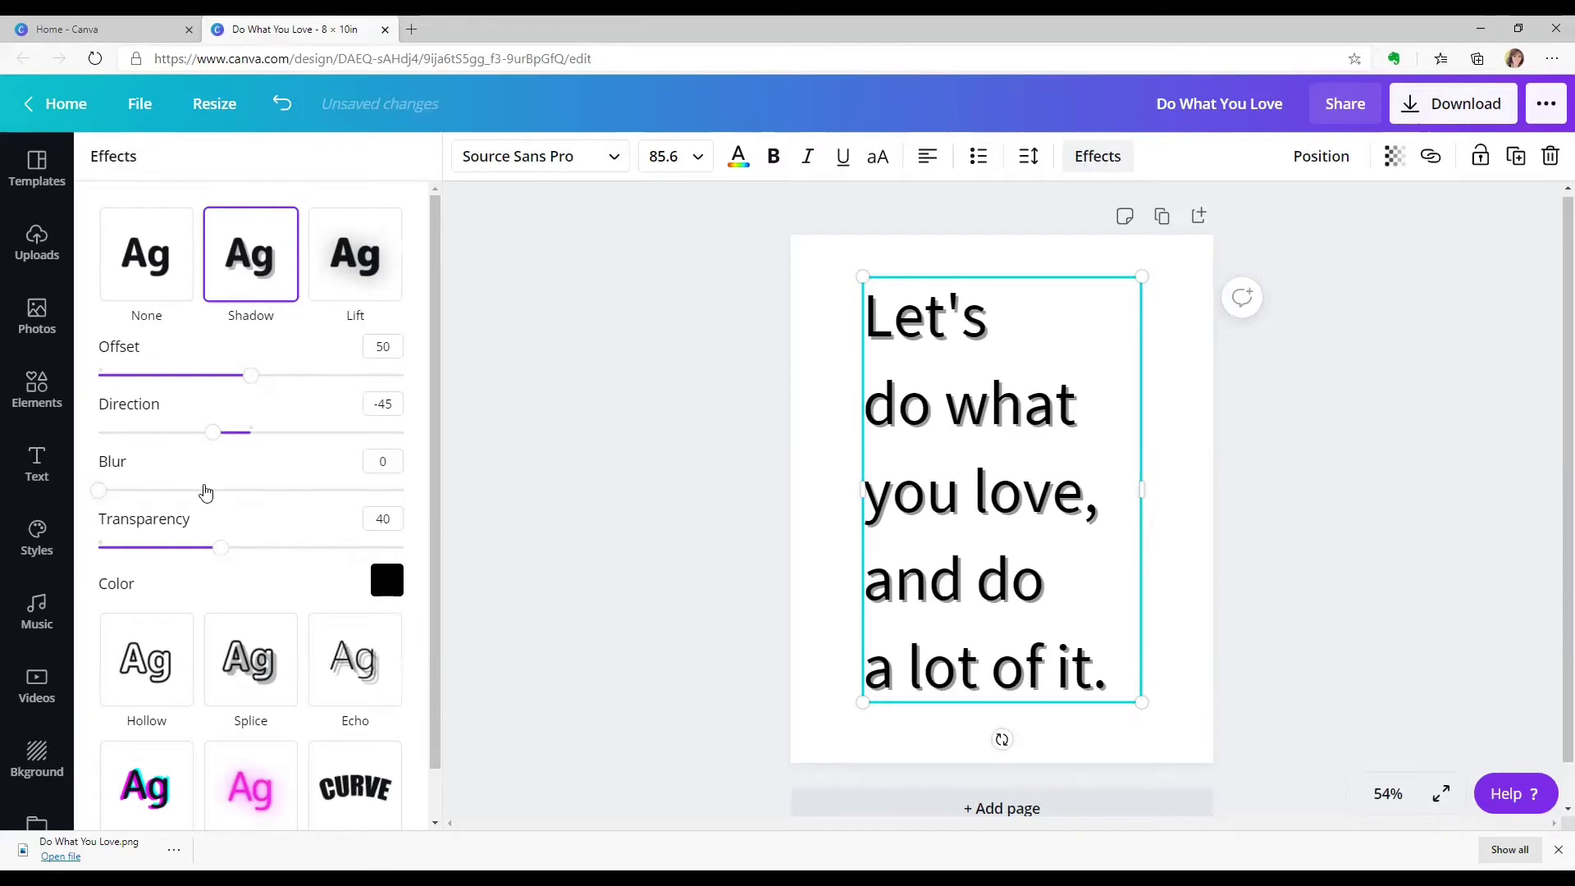
Step: Change the shadow colour through red and teal to white, then close the effect settings
{"action": "left_click", "coordinate": [380, 585]}
{"action": "left_click", "coordinate": [388, 584]}
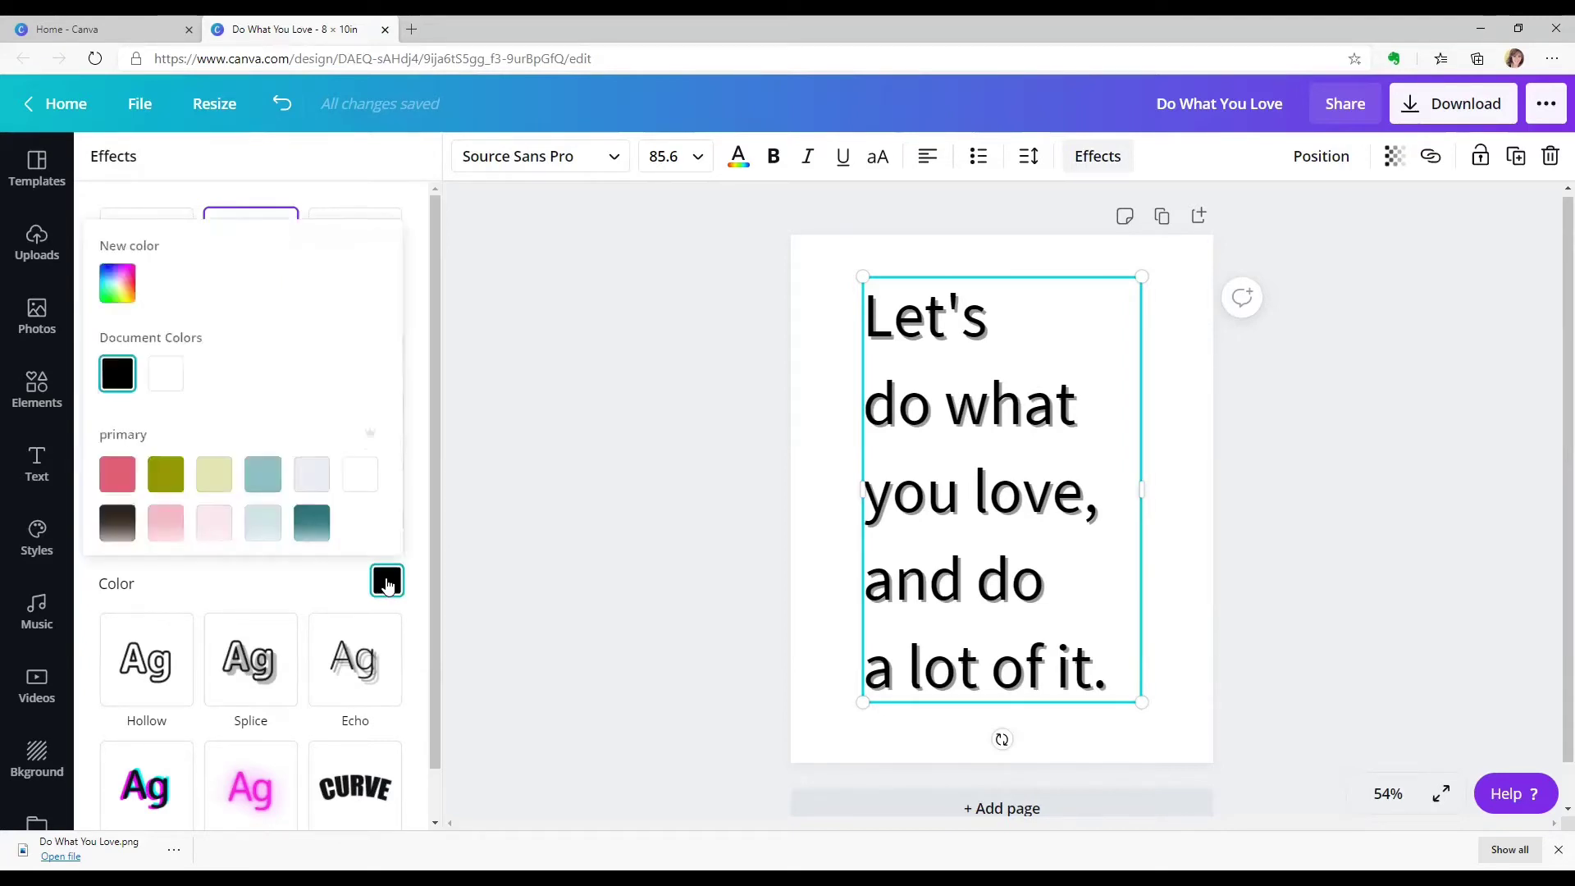
{"action": "scroll", "coordinate": [267, 435], "scroll_direction": "down", "scroll_amount": 3}
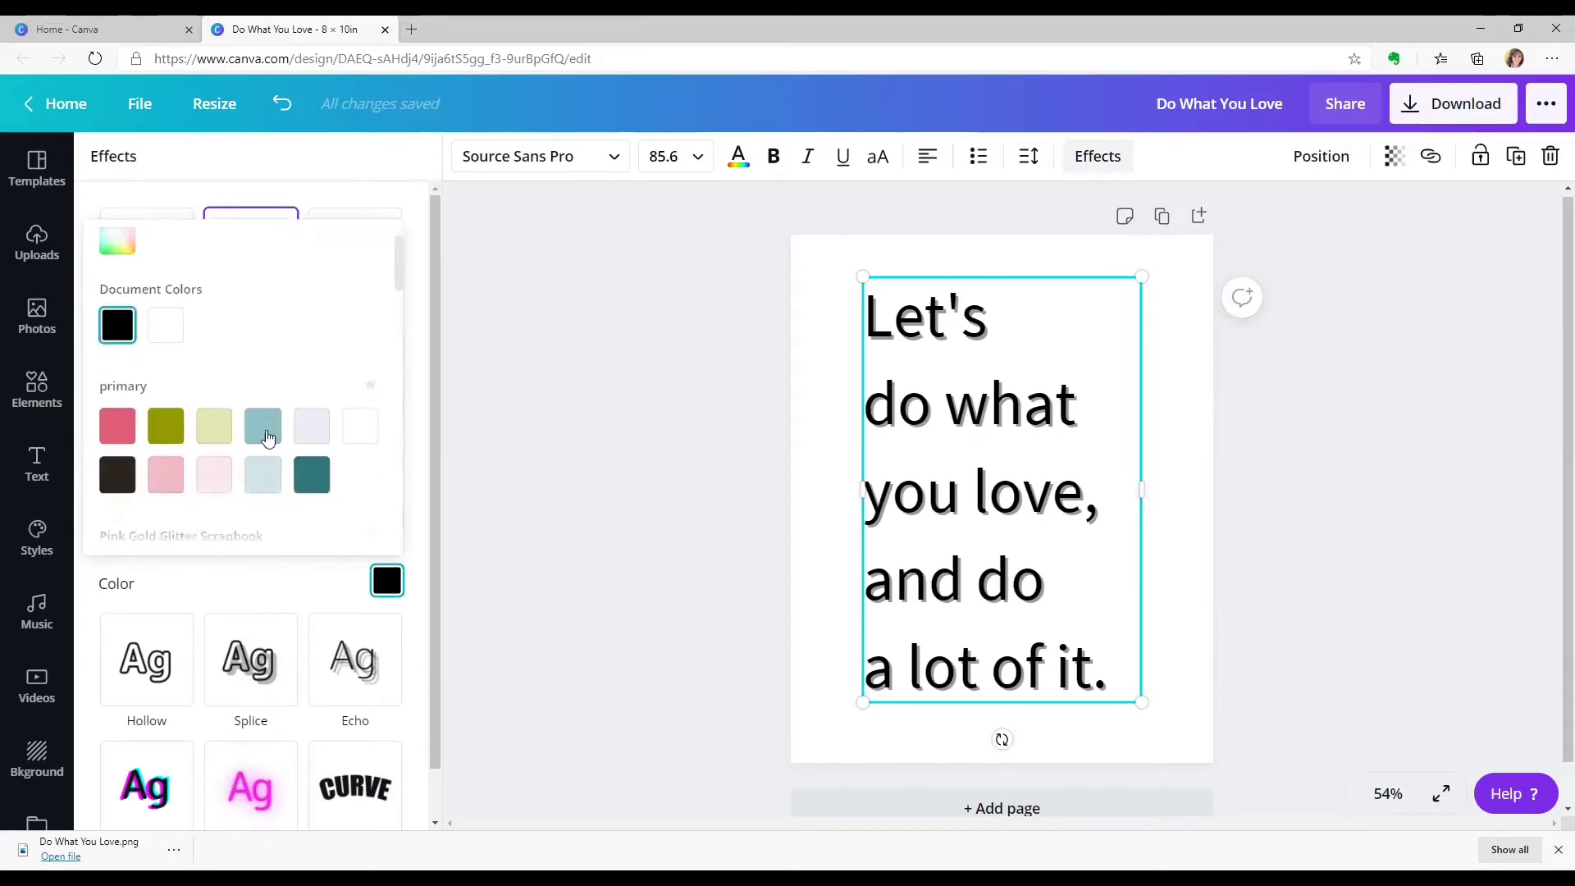
{"action": "scroll", "coordinate": [266, 440], "scroll_direction": "down", "scroll_amount": 5}
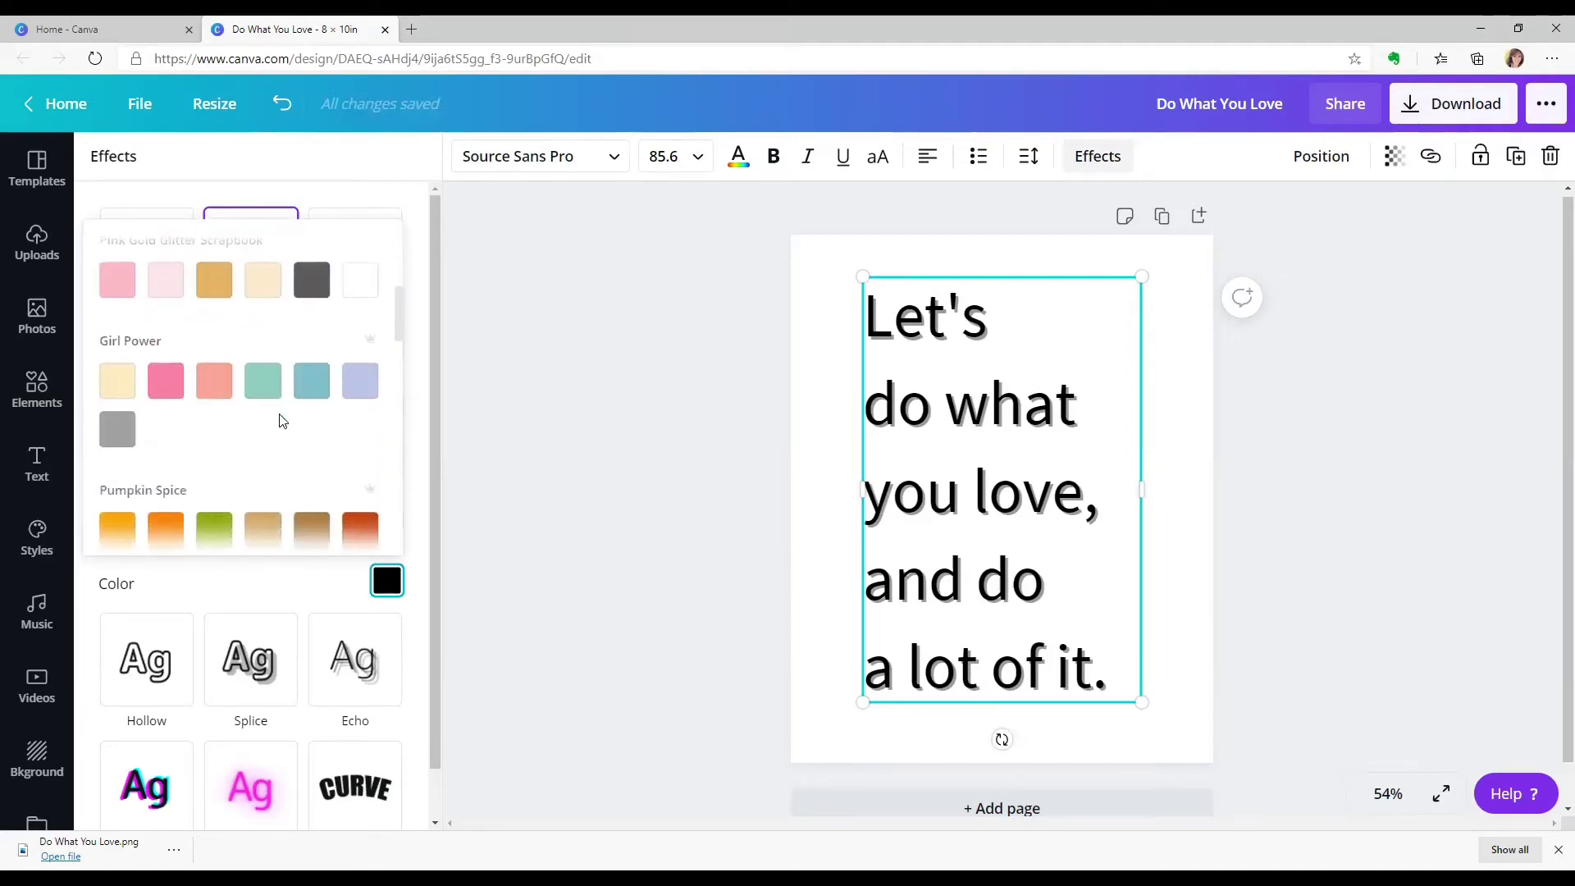
{"action": "scroll", "coordinate": [286, 413], "scroll_direction": "down", "scroll_amount": 2}
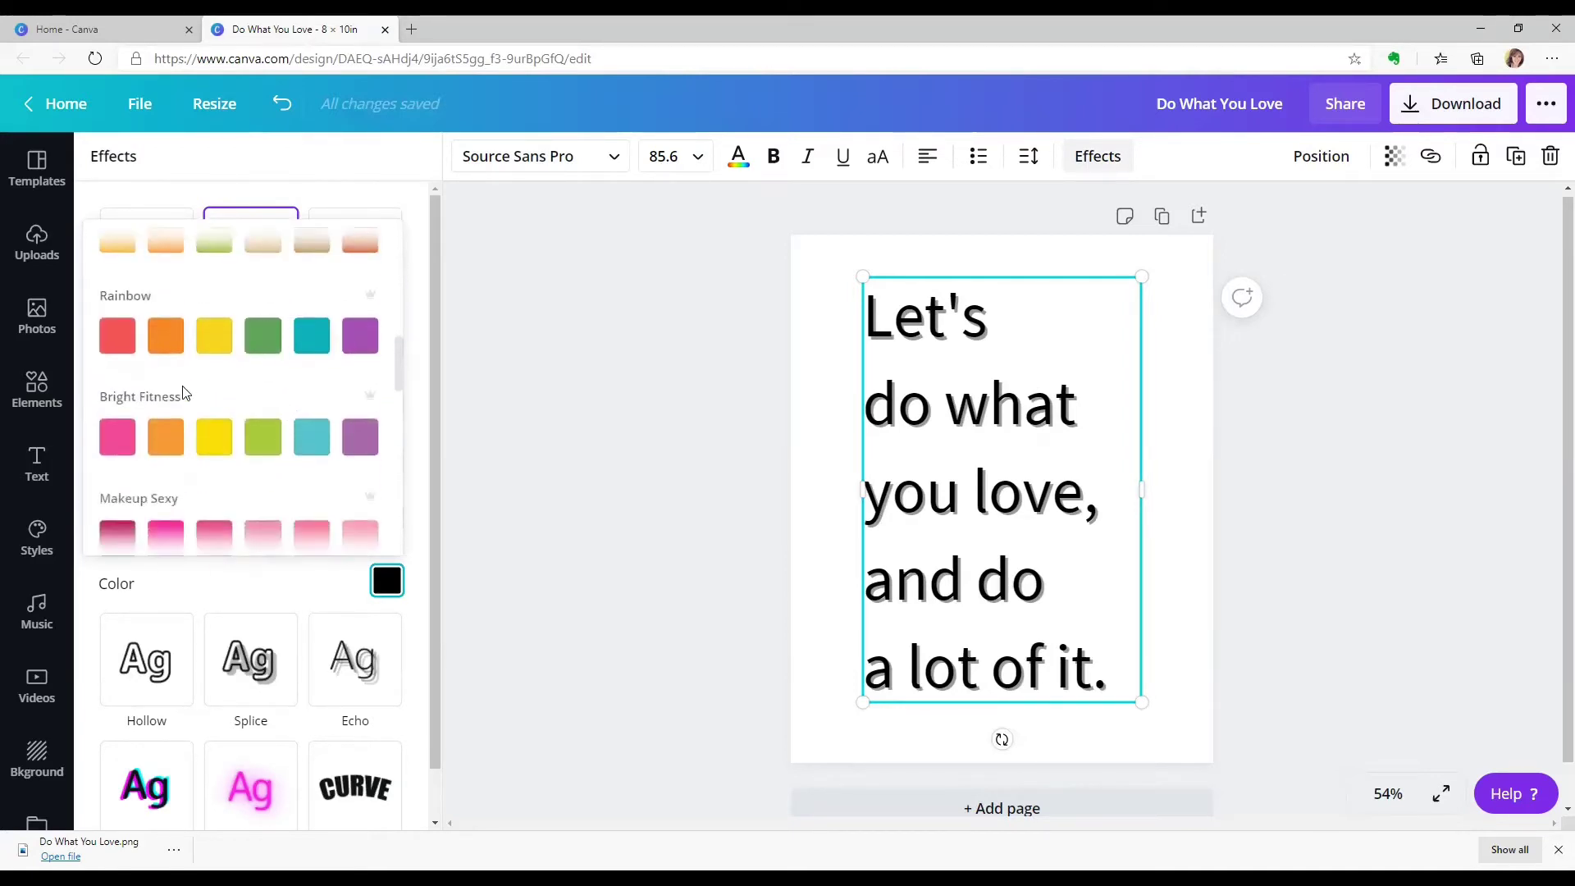
{"action": "left_click", "coordinate": [117, 335]}
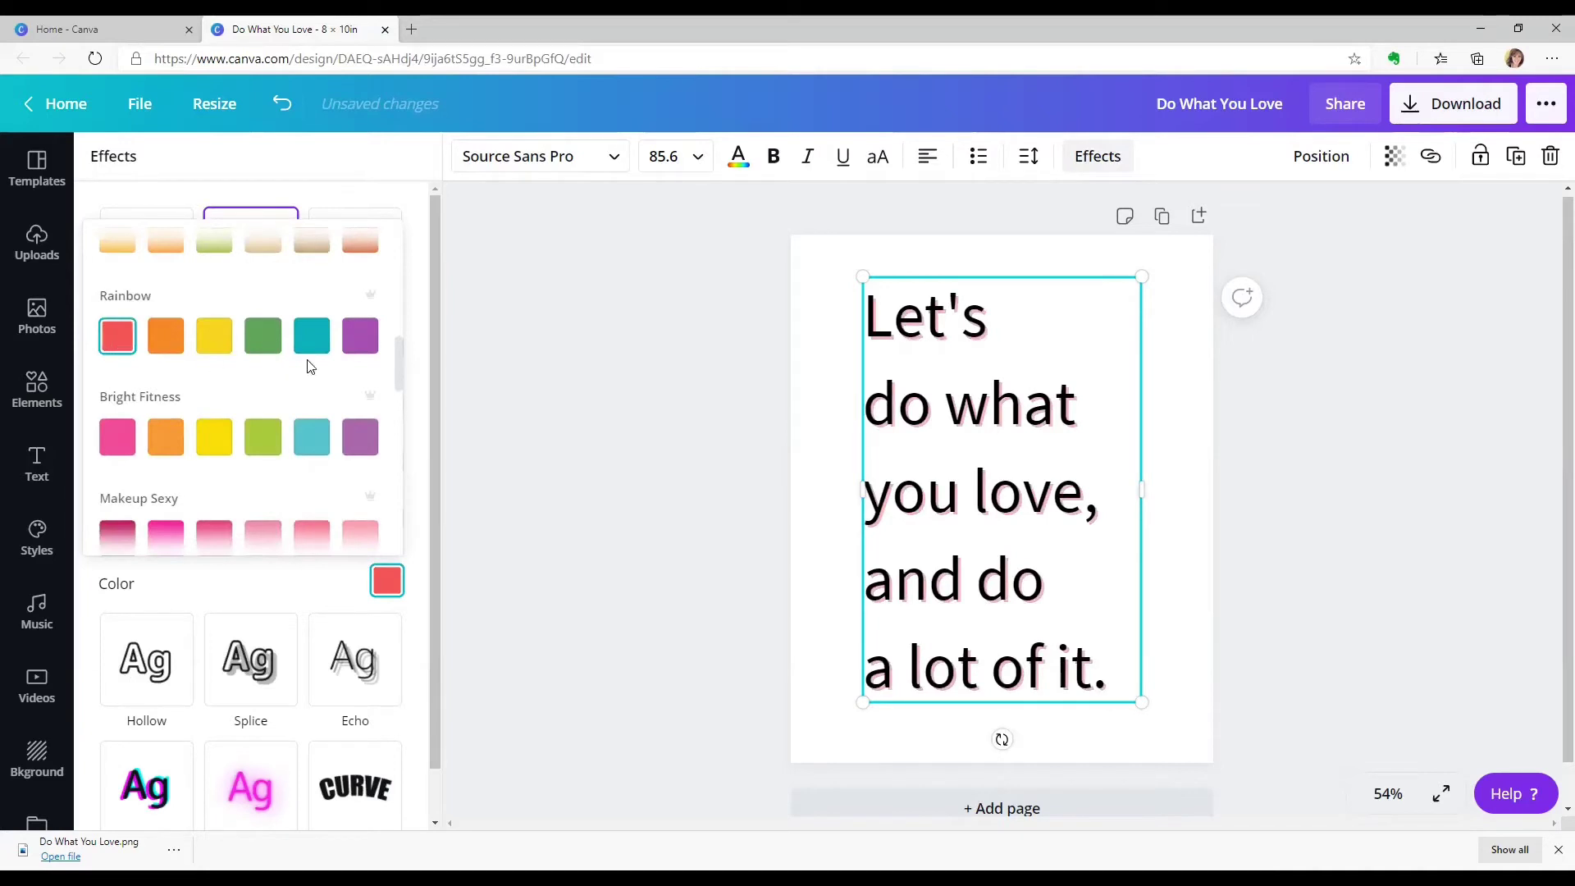
{"action": "left_click", "coordinate": [312, 348]}
{"action": "scroll", "coordinate": [314, 369], "scroll_direction": "up", "scroll_amount": 3}
{"action": "scroll", "coordinate": [314, 379], "scroll_direction": "up", "scroll_amount": 6}
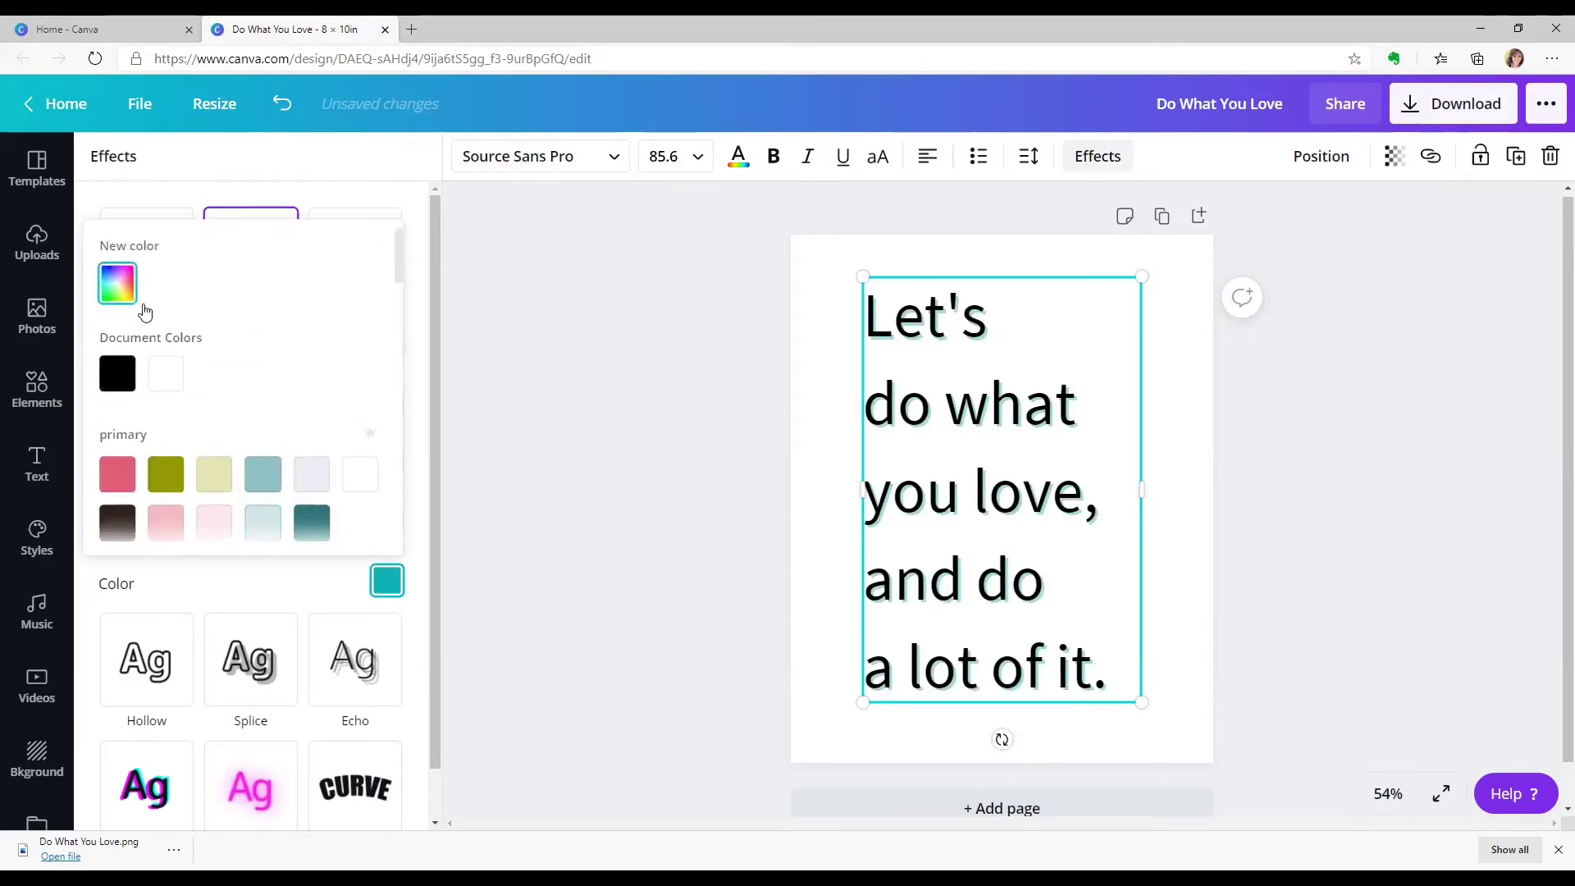
{"action": "scroll", "coordinate": [324, 419], "scroll_direction": "down", "scroll_amount": 1}
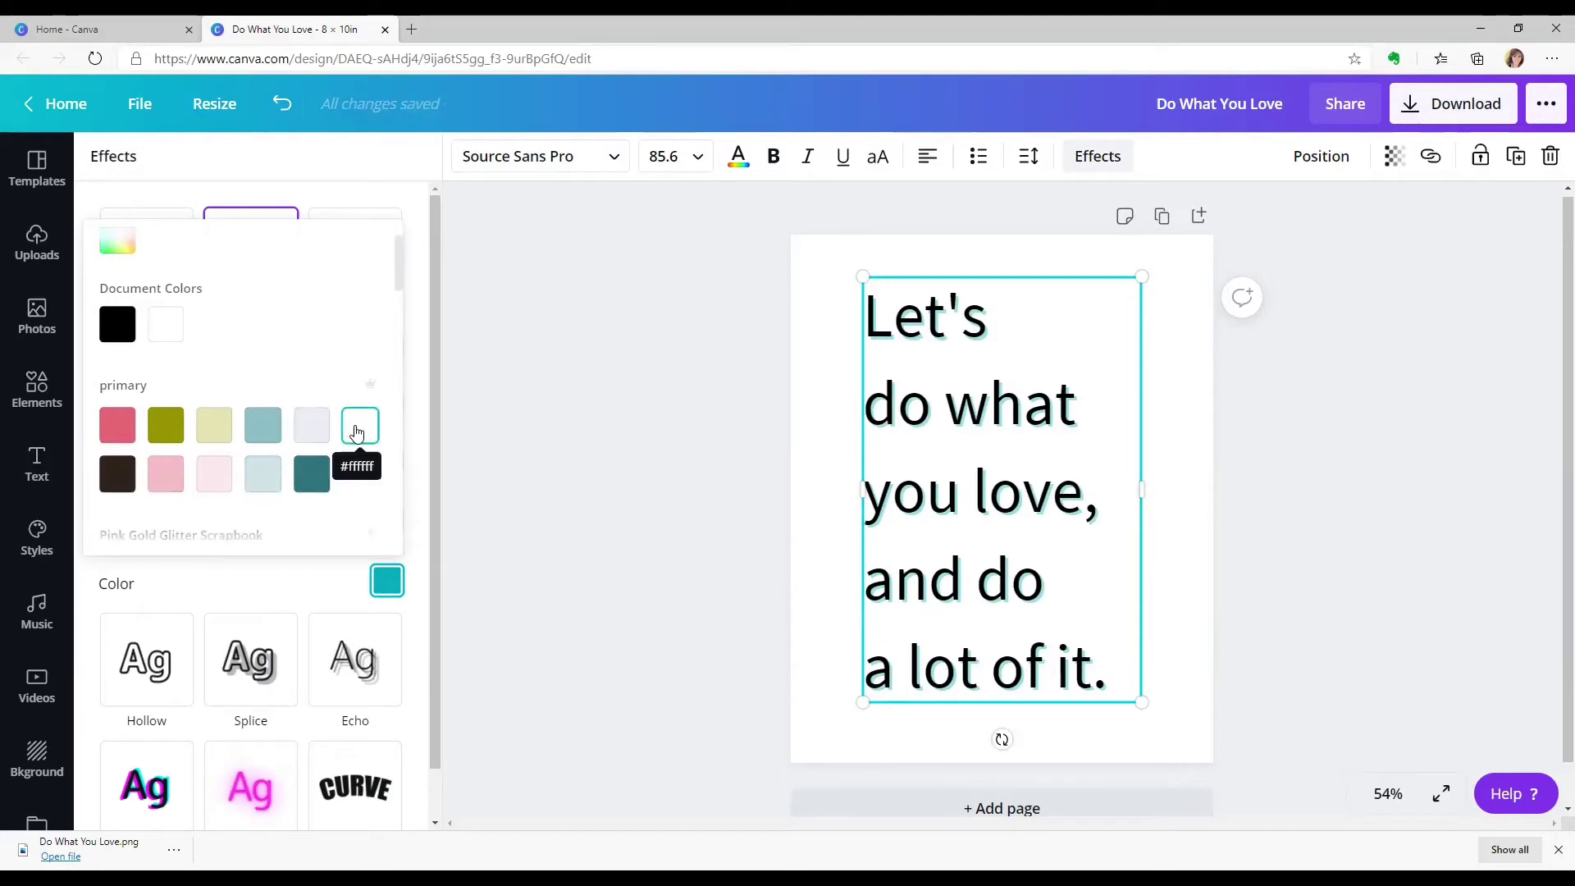
{"action": "left_click", "coordinate": [358, 433]}
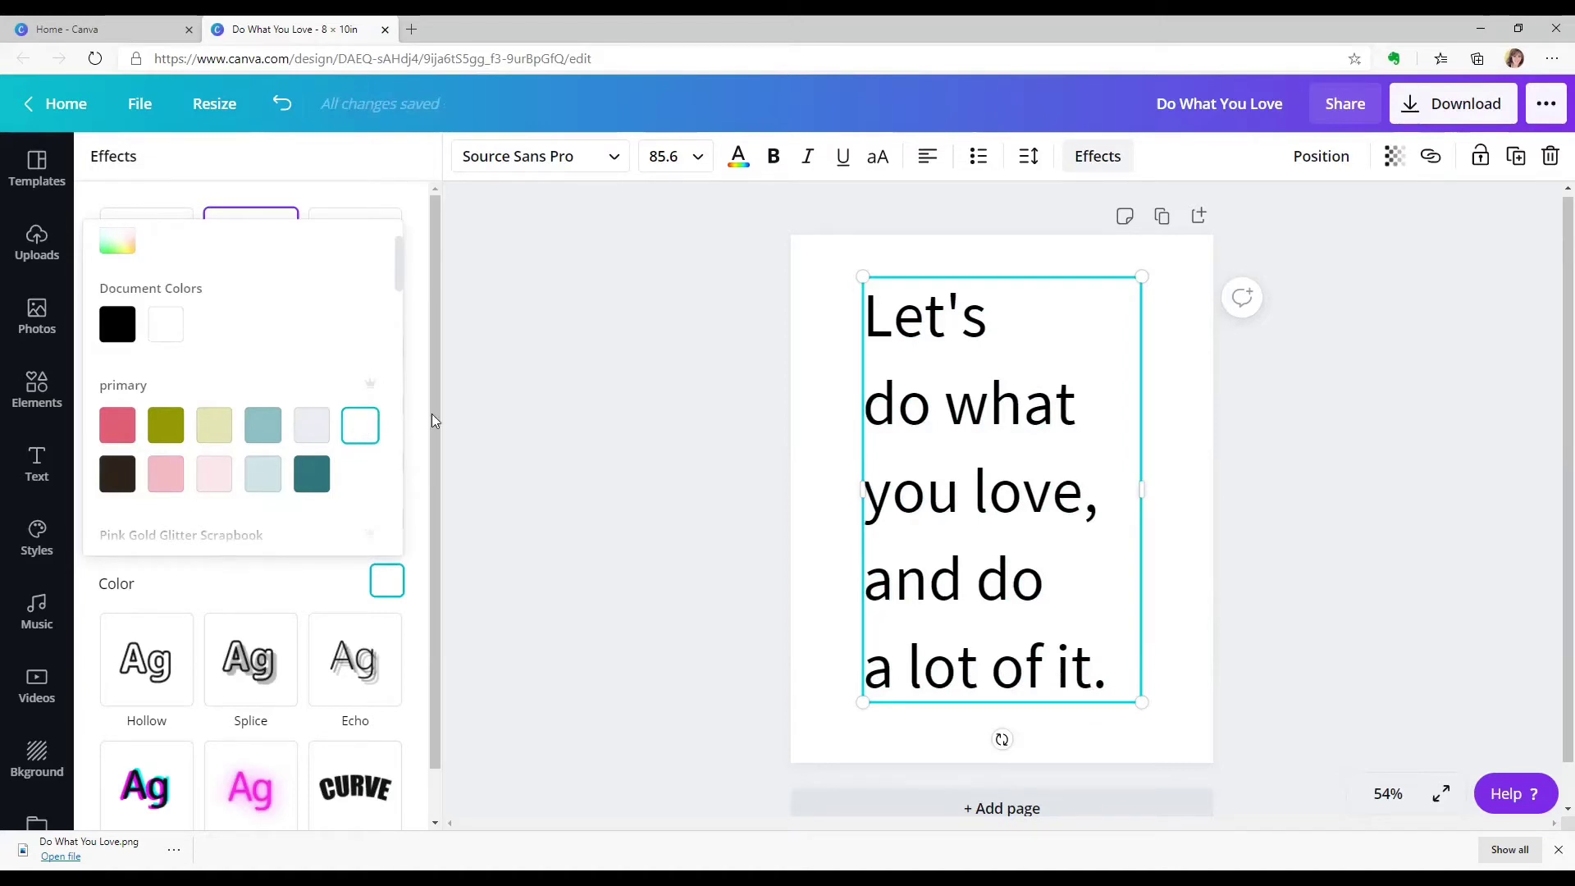
{"action": "key", "text": "Escape"}
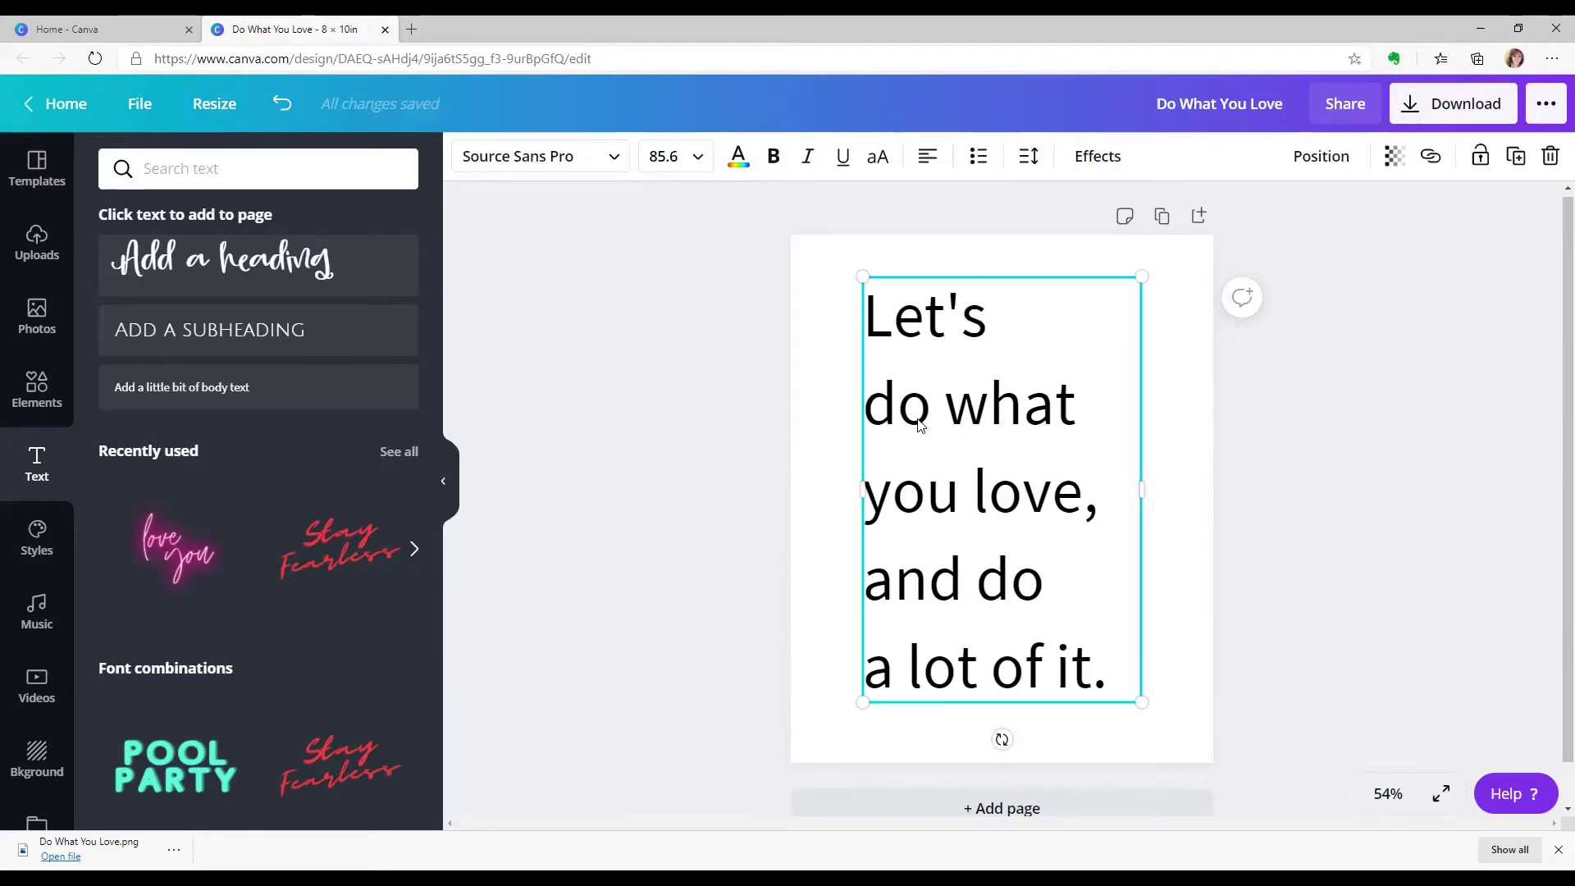
Step: Colour the word 'love' pink, then undo it so the quote stays black
{"action": "double_click", "coordinate": [1033, 500]}
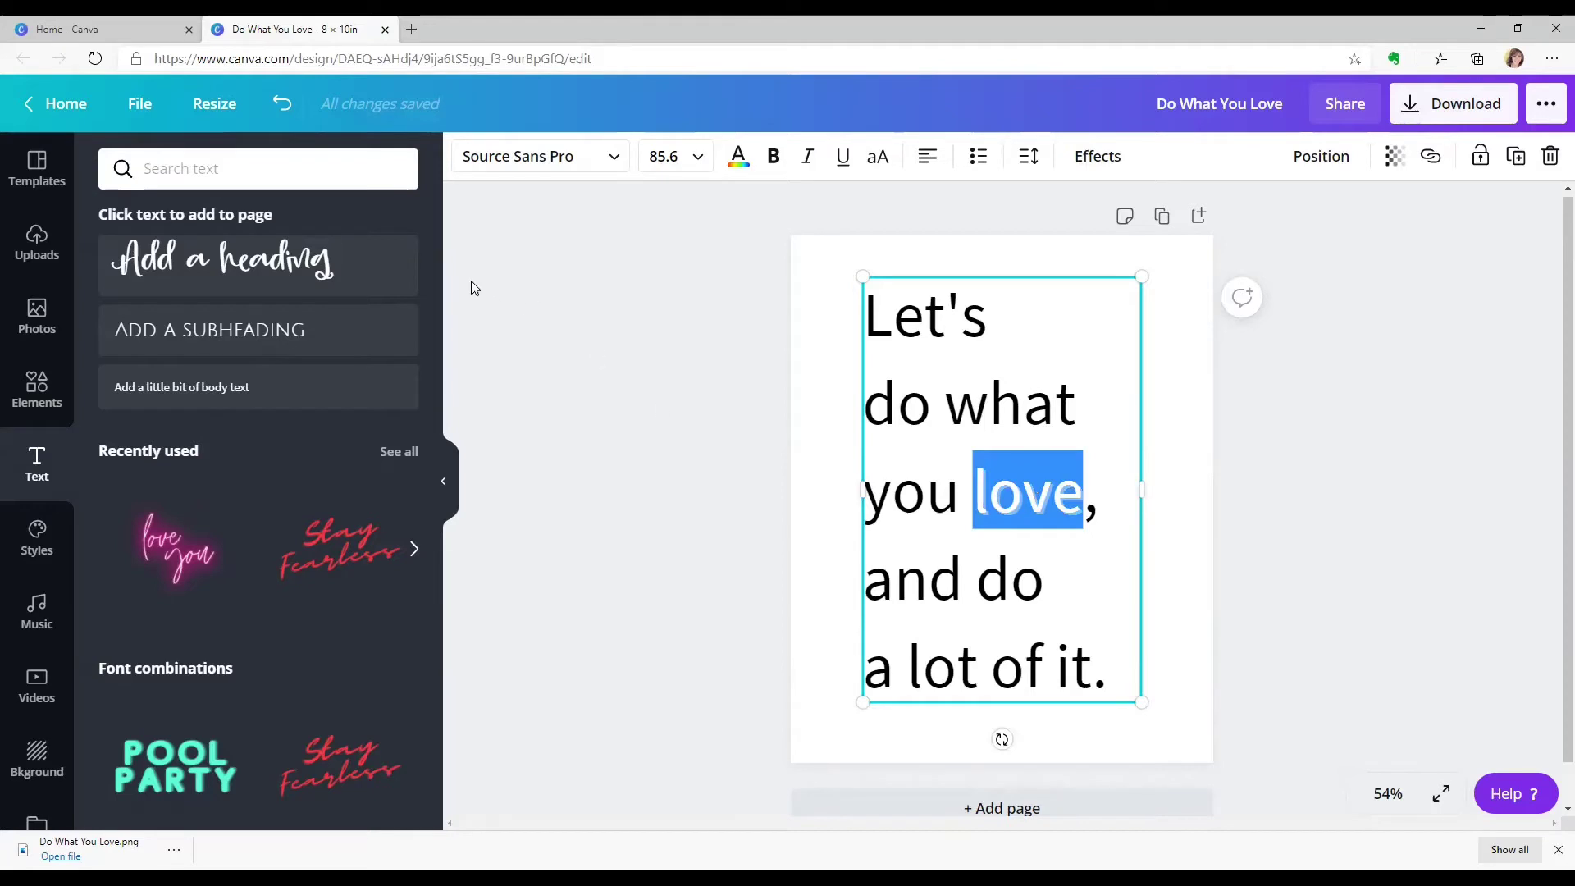
{"action": "left_click", "coordinate": [740, 167]}
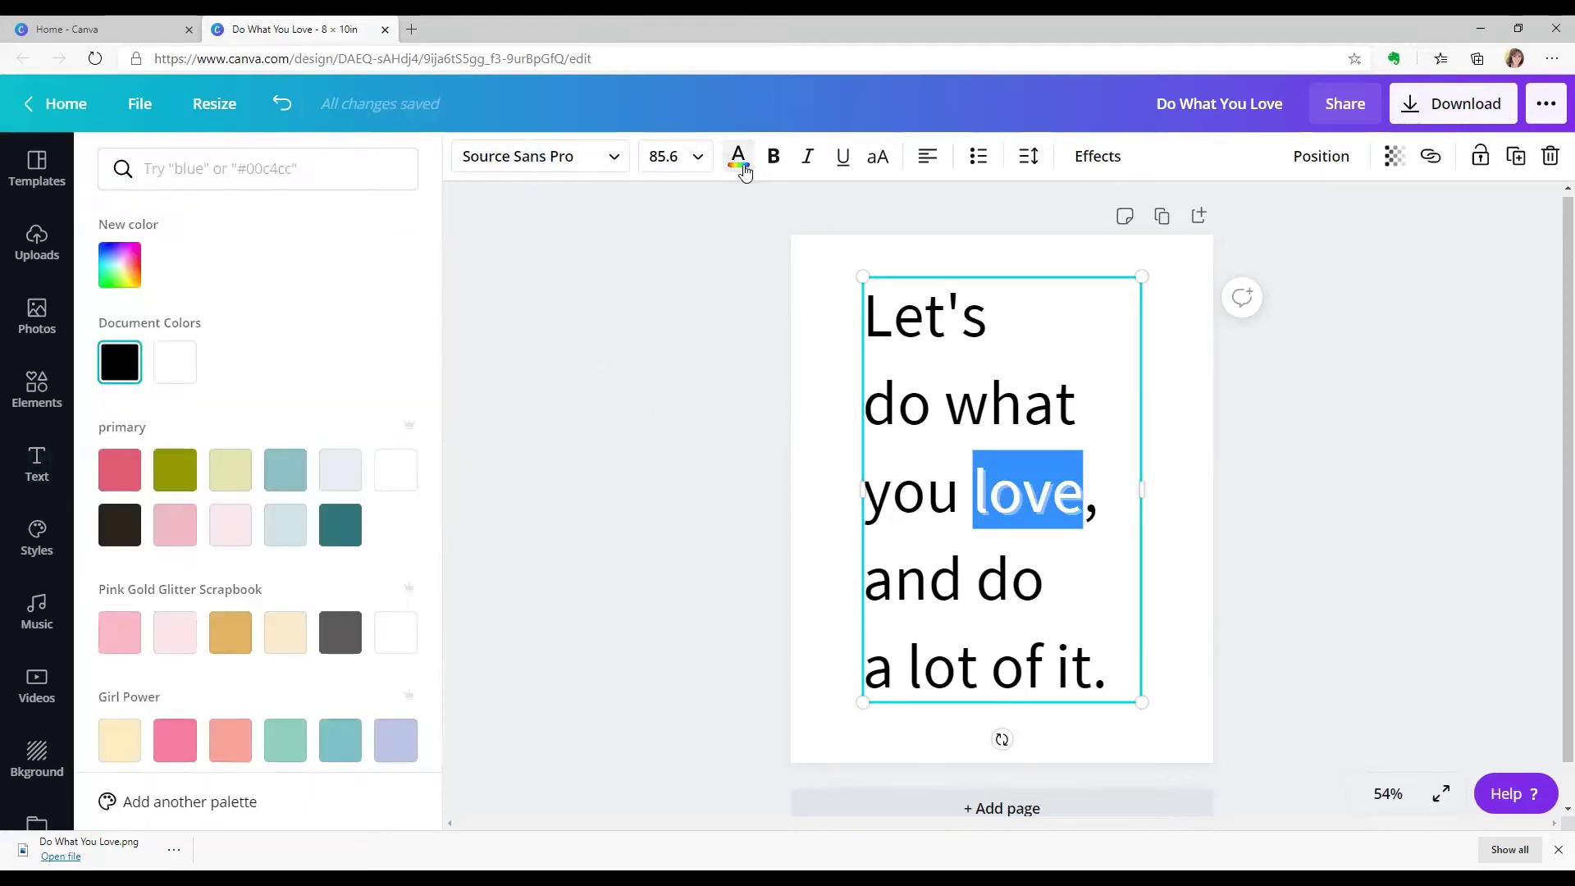
{"action": "left_click", "coordinate": [124, 477]}
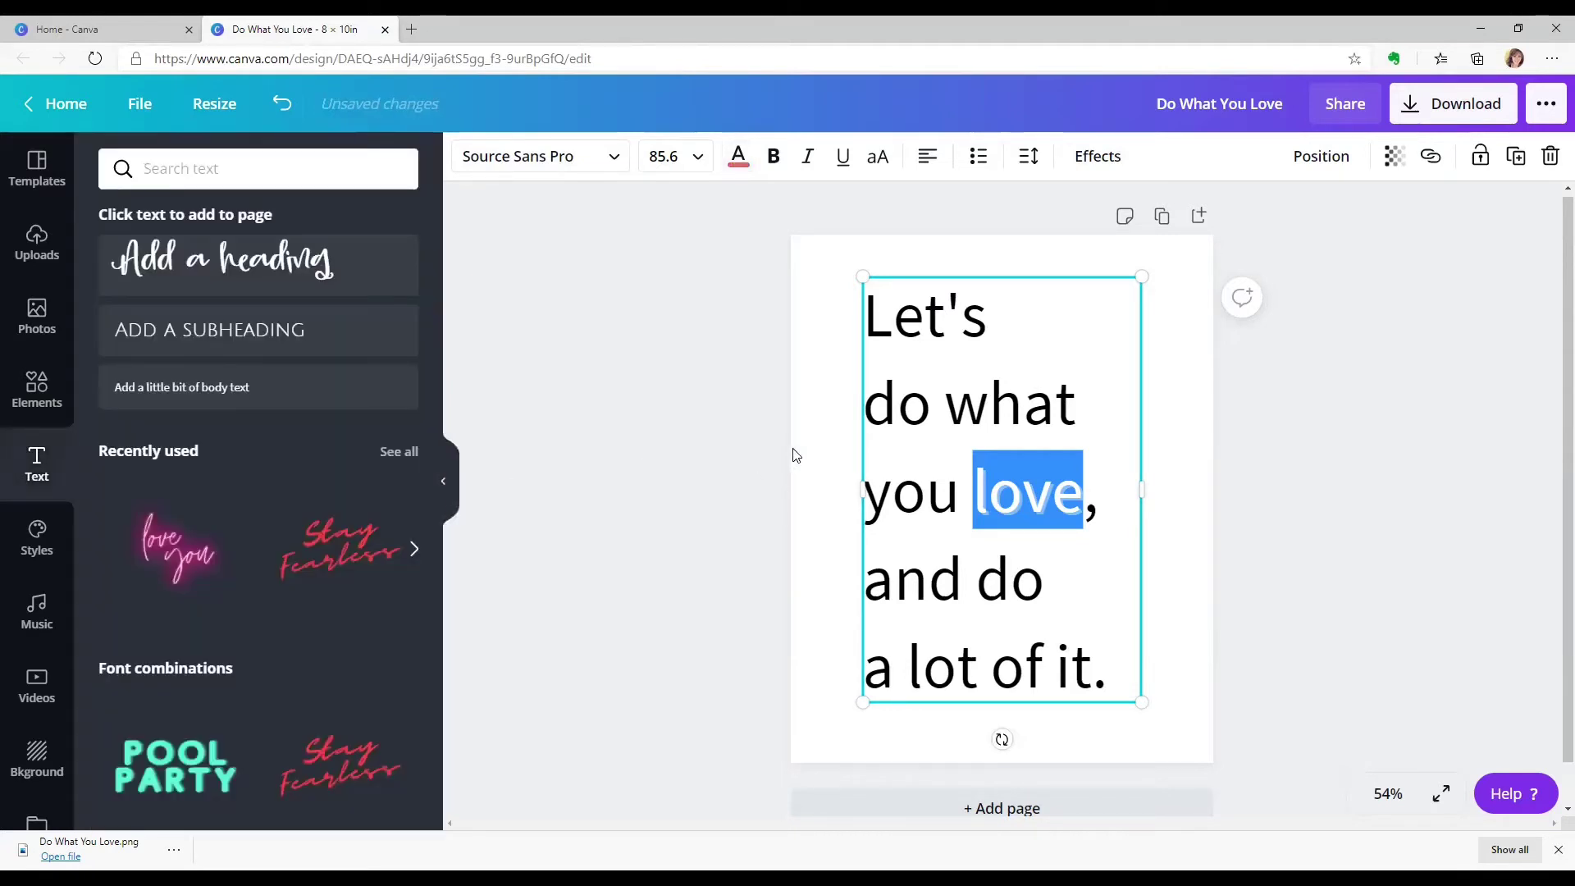
{"action": "left_click", "coordinate": [795, 456]}
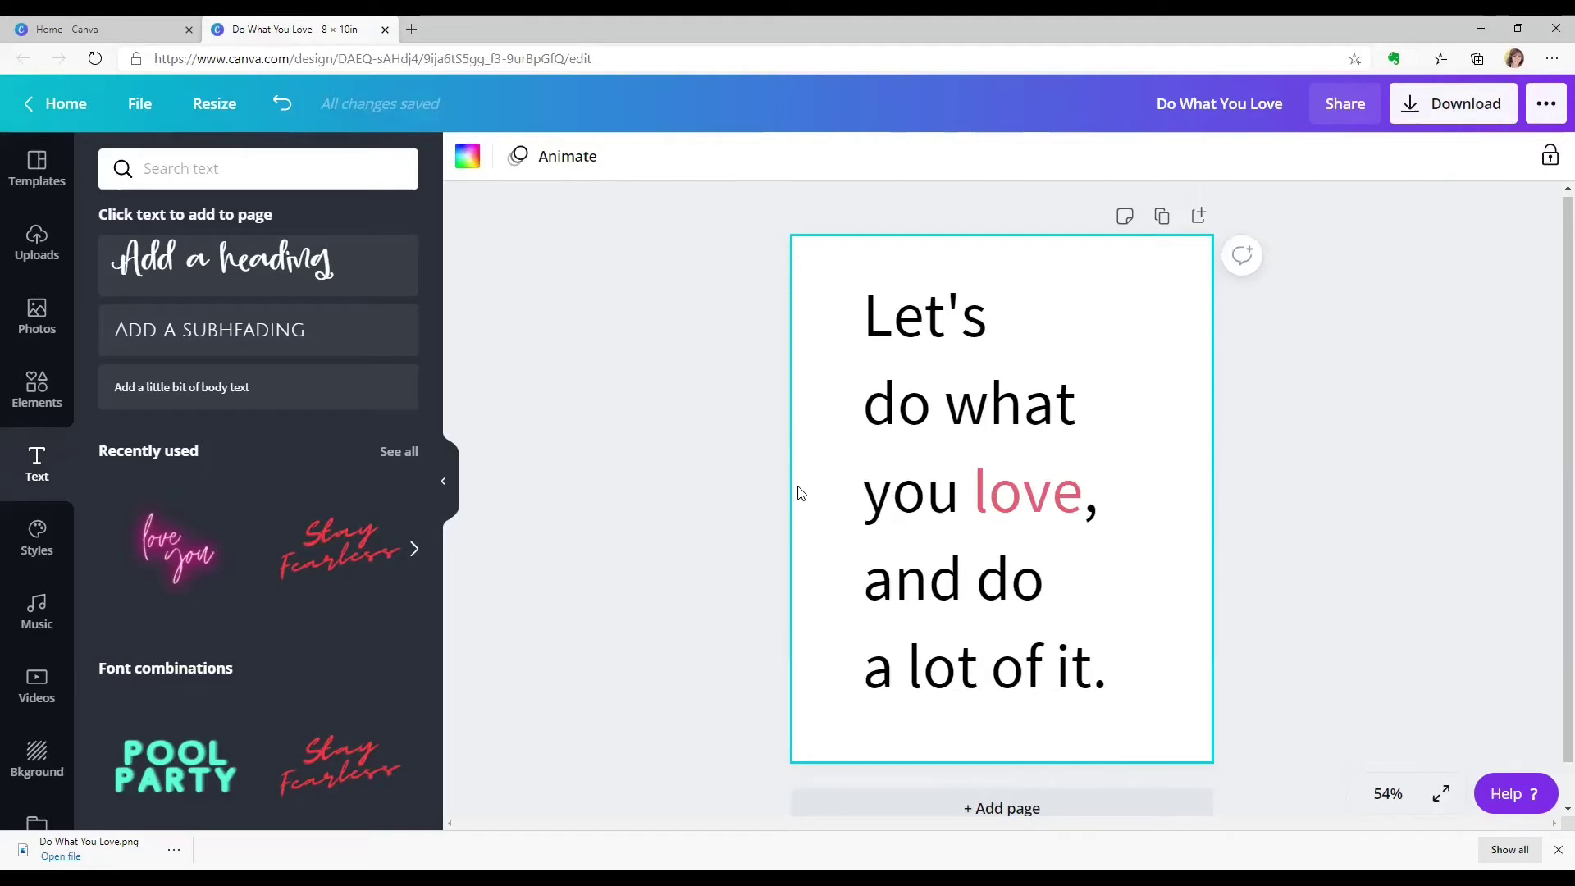
{"action": "left_click", "coordinate": [283, 105]}
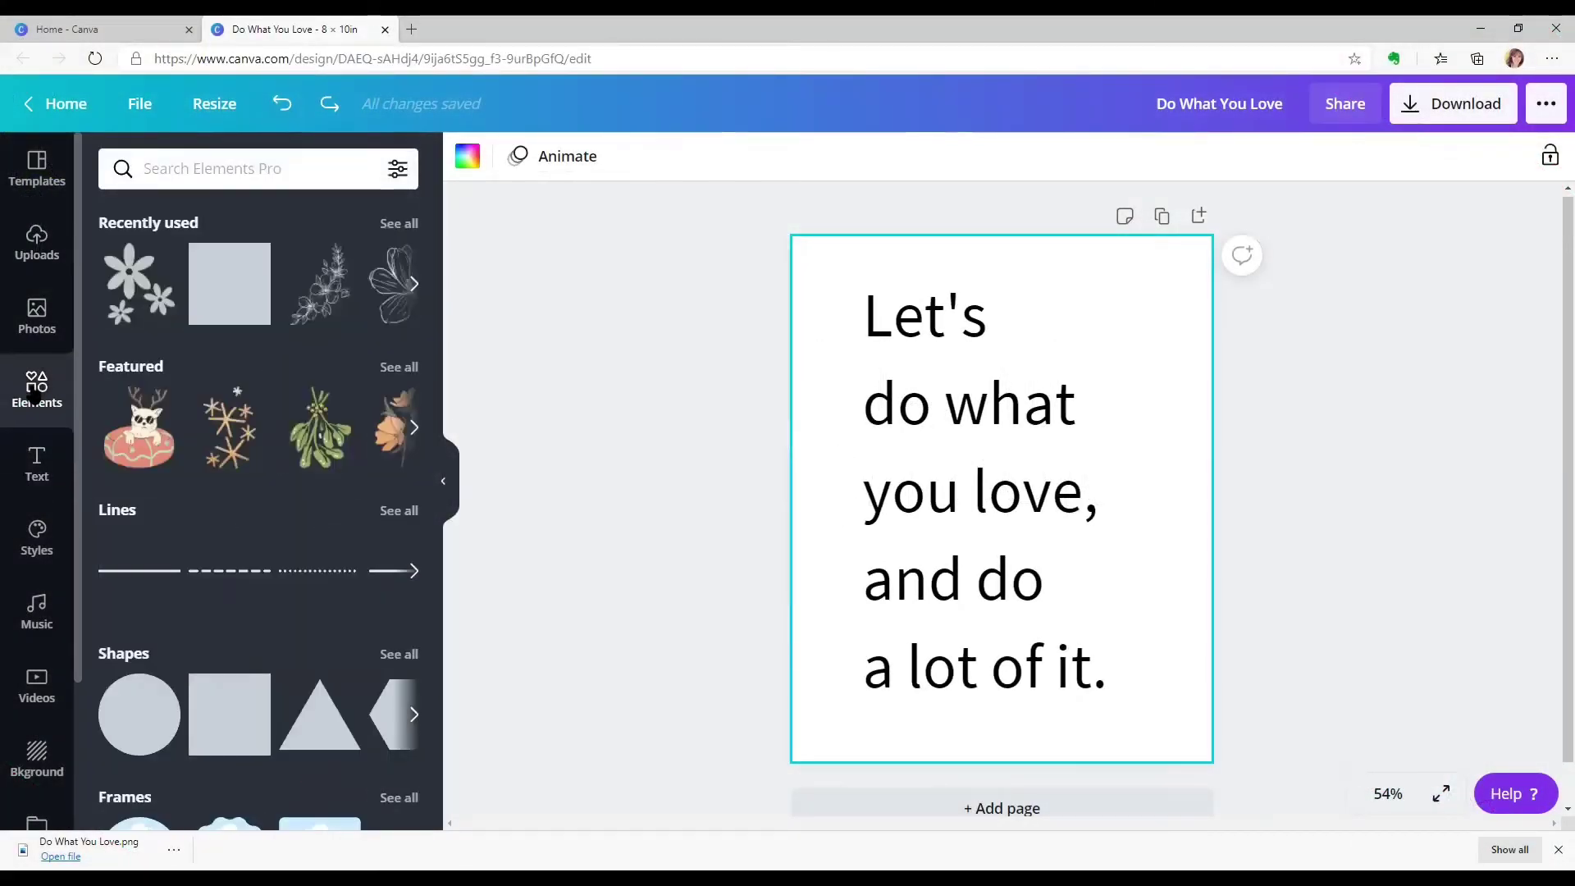
Step: Add a square shape and resize it into a thin bar across 'Let's'
{"action": "scroll", "coordinate": [238, 525], "scroll_direction": "down", "scroll_amount": 2}
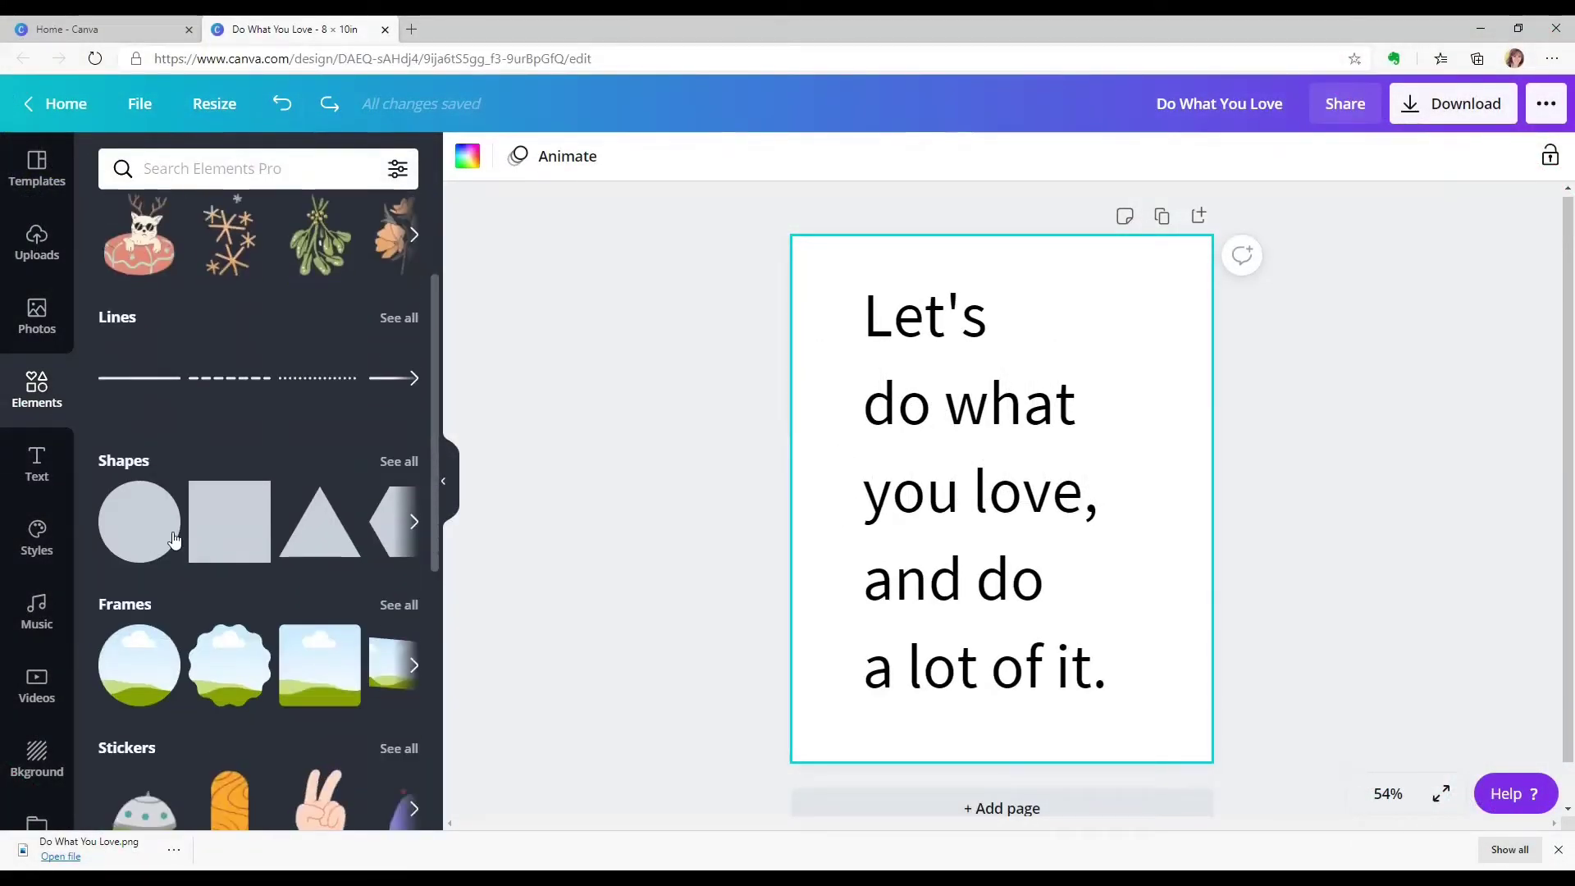
{"action": "left_click", "coordinate": [243, 526]}
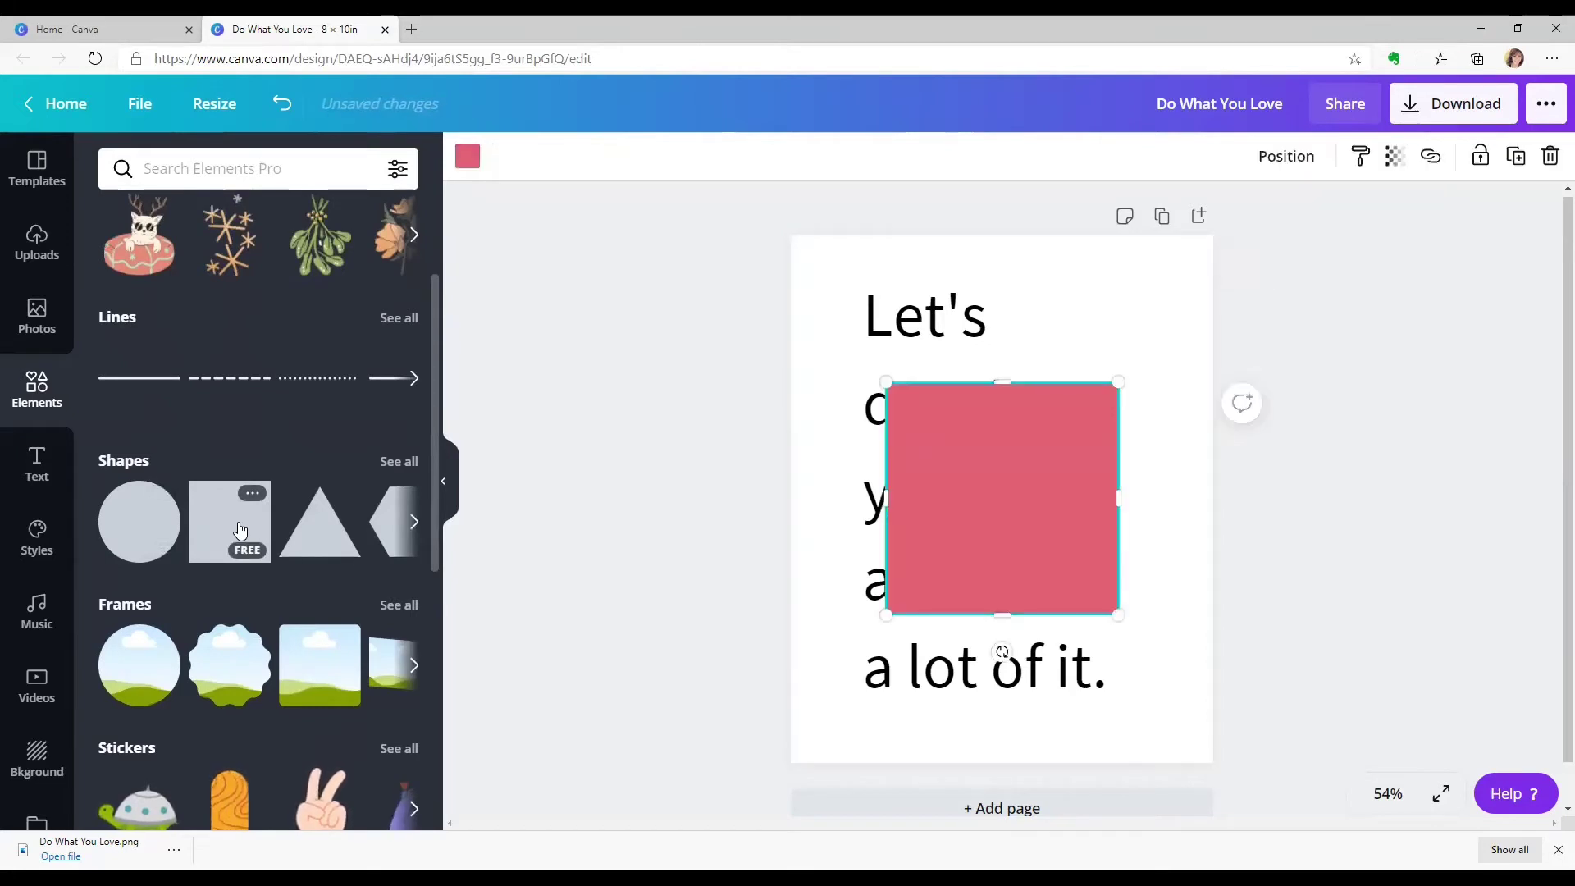
{"action": "left_click_drag", "start_coordinate": [1033, 387], "coordinate": [996, 443]}
{"action": "left_click_drag", "start_coordinate": [1117, 539], "coordinate": [987, 385]}
{"action": "left_click_drag", "start_coordinate": [925, 459], "coordinate": [916, 344]}
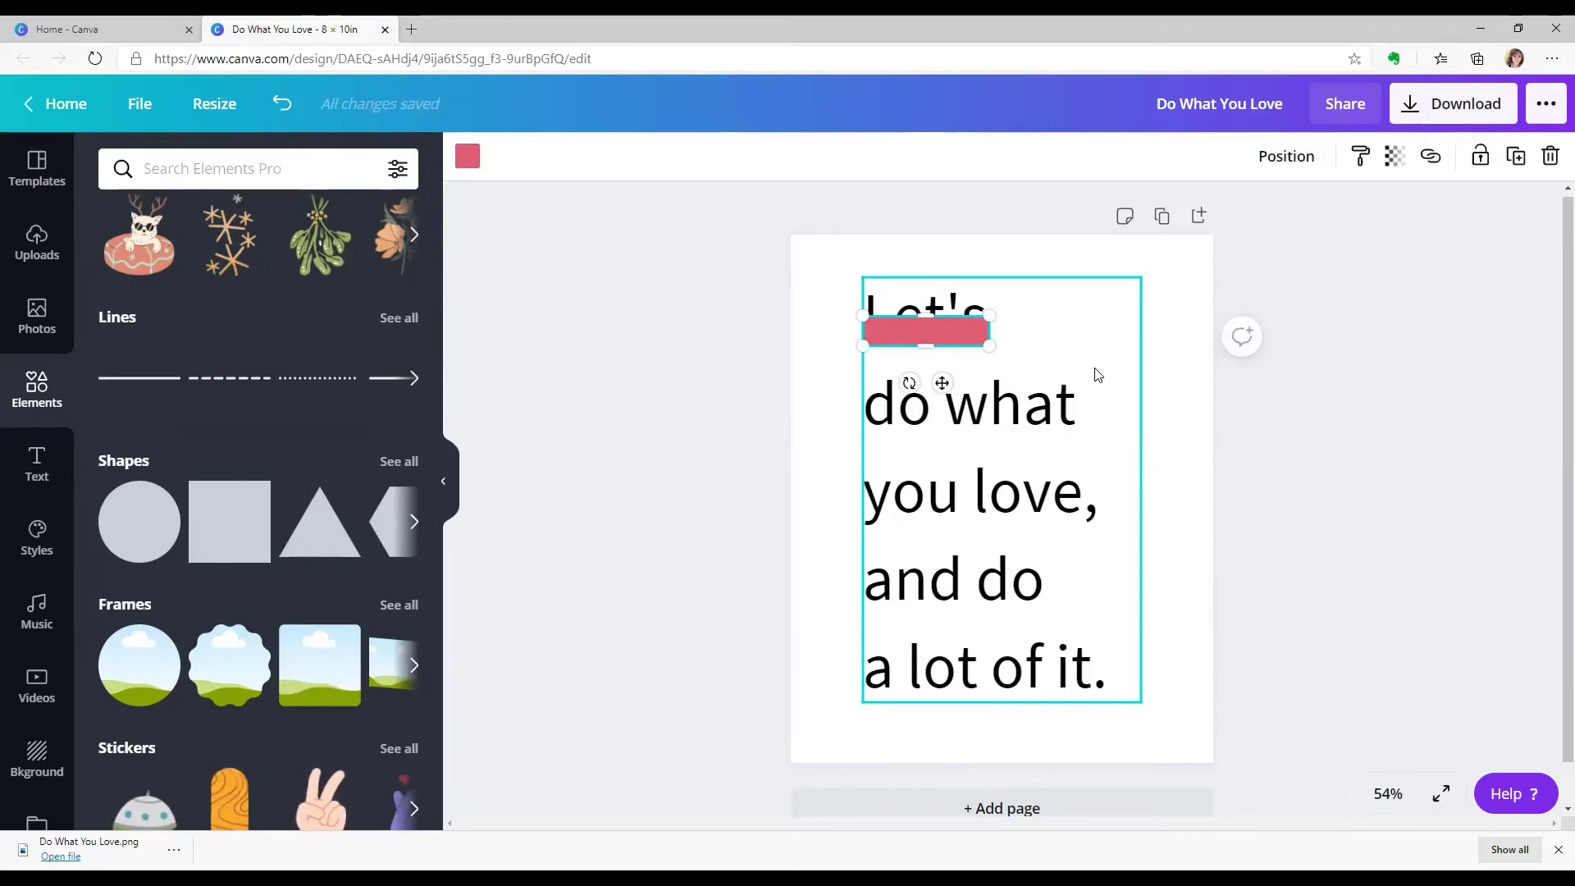
Step: Try orange and then pink as the bar's colour
{"action": "left_click", "coordinate": [468, 165]}
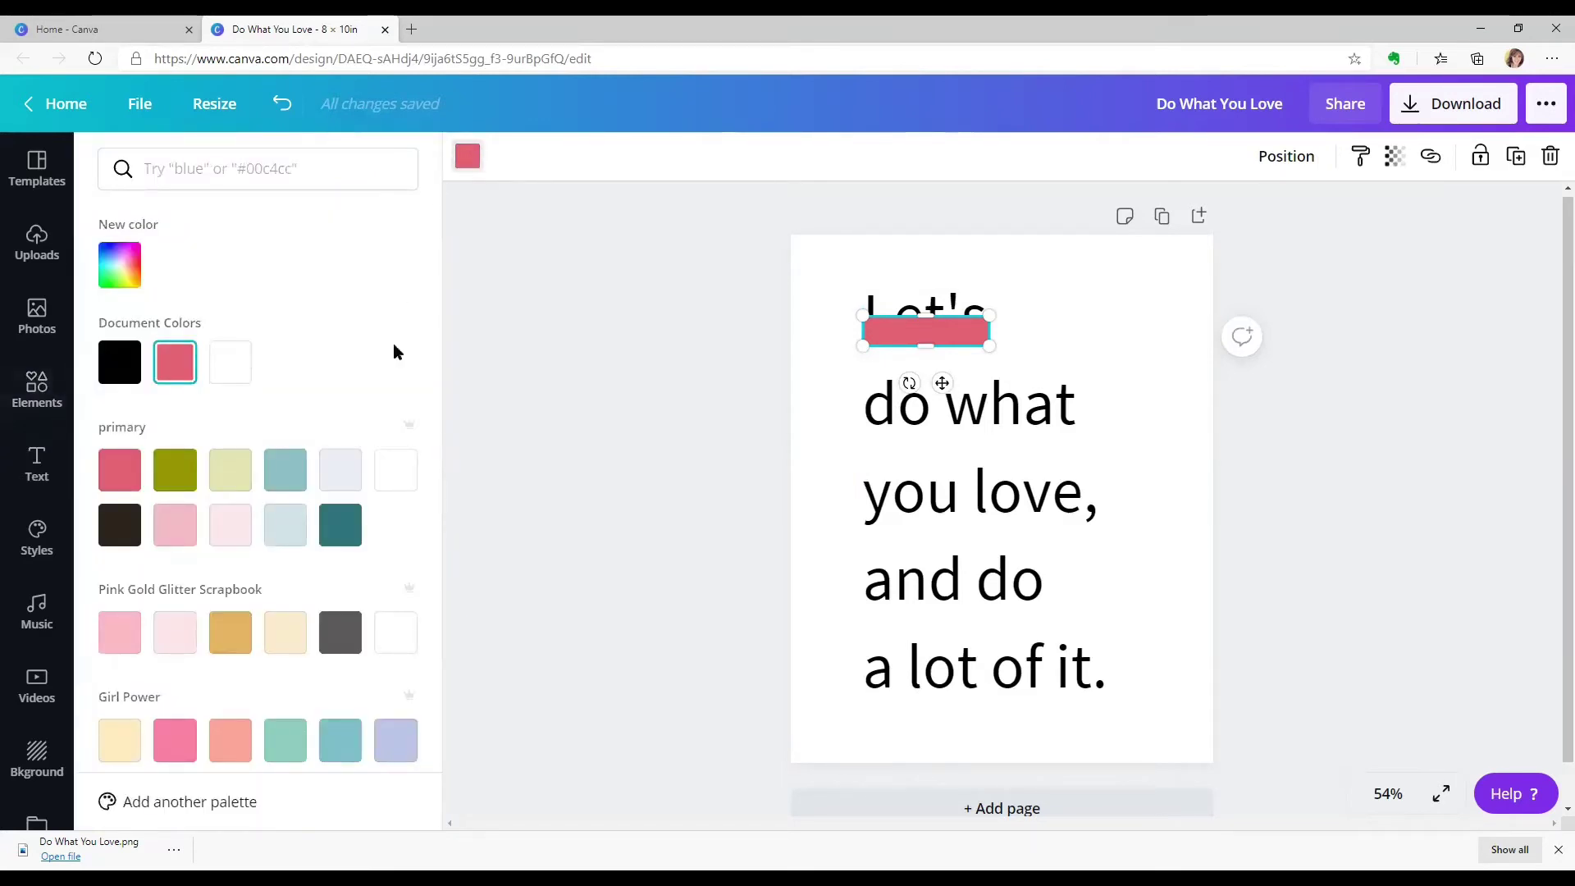
{"action": "scroll", "coordinate": [278, 542], "scroll_direction": "down", "scroll_amount": 3}
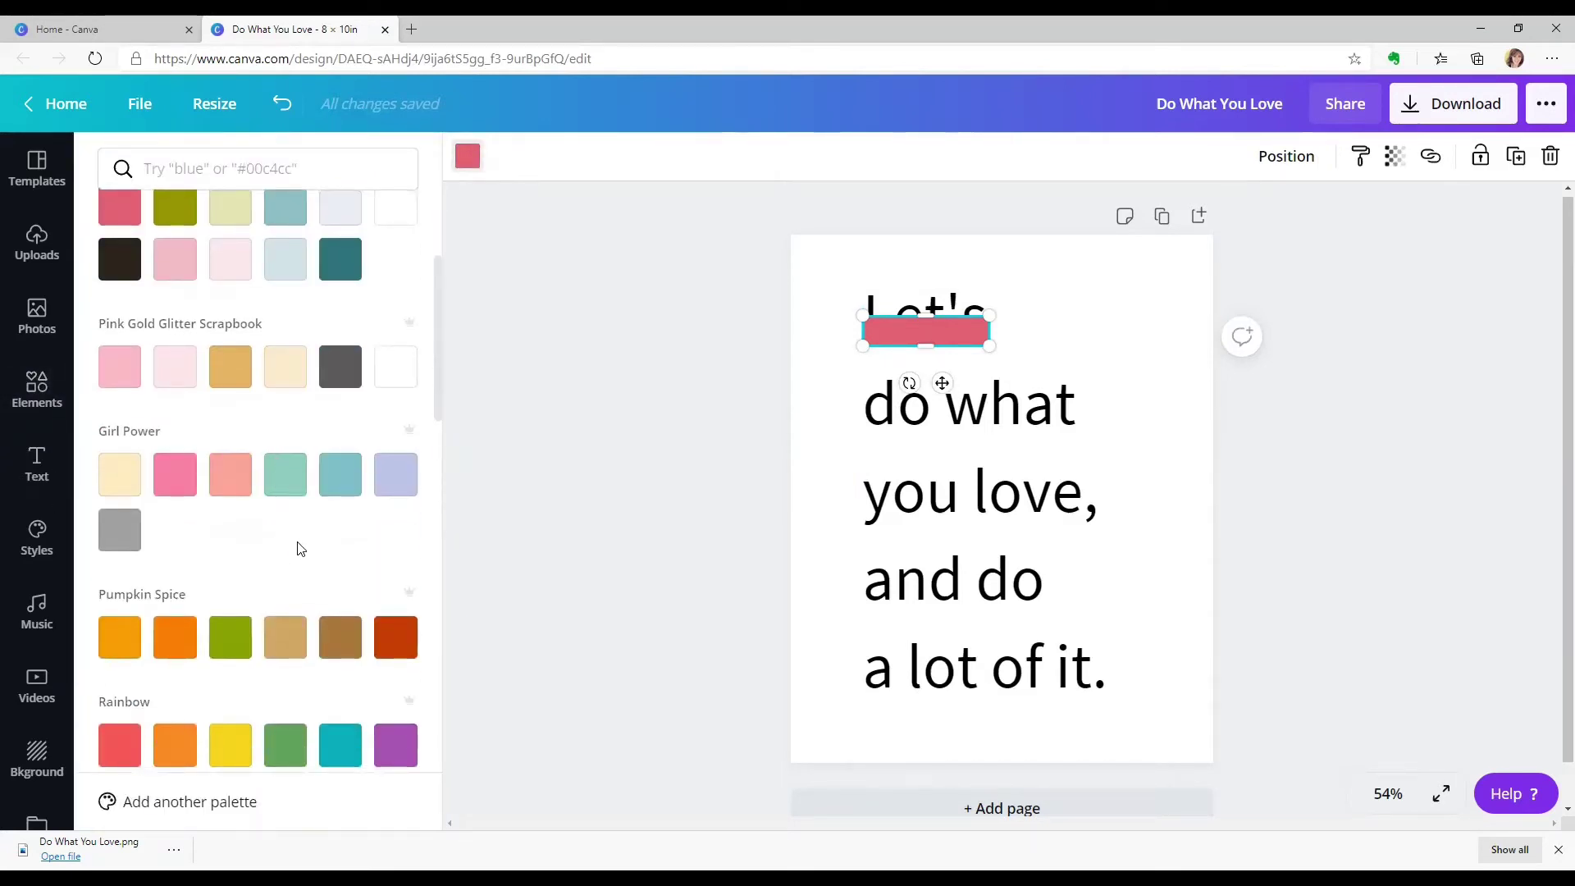
{"action": "scroll", "coordinate": [299, 545], "scroll_direction": "down", "scroll_amount": 2}
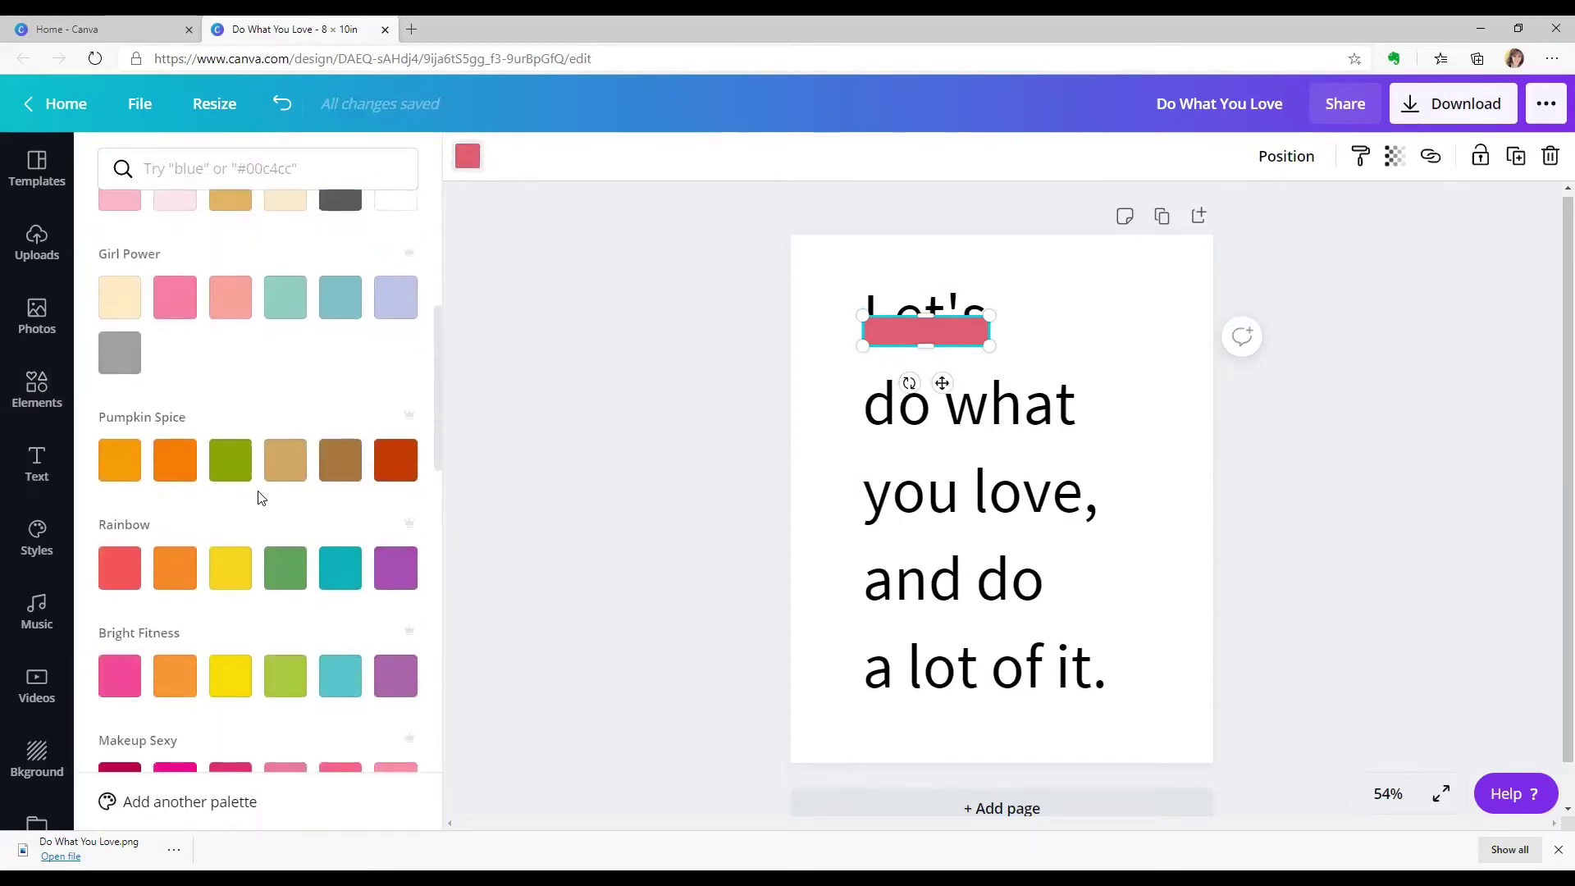
{"action": "left_click", "coordinate": [179, 567]}
{"action": "left_click", "coordinate": [123, 678]}
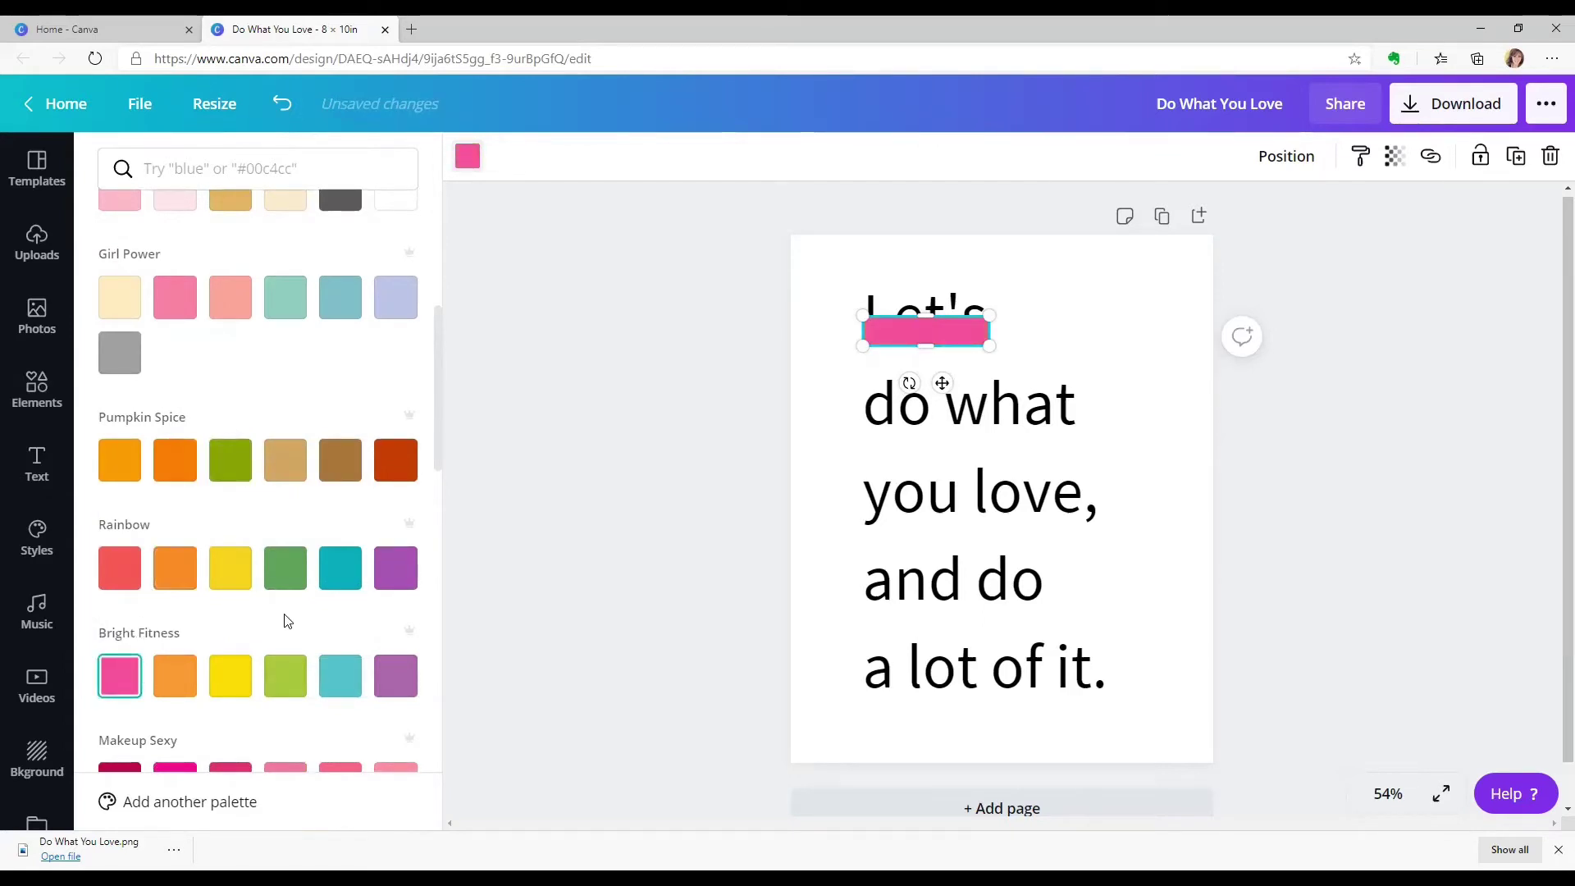
{"action": "scroll", "coordinate": [286, 621], "scroll_direction": "down", "scroll_amount": 2}
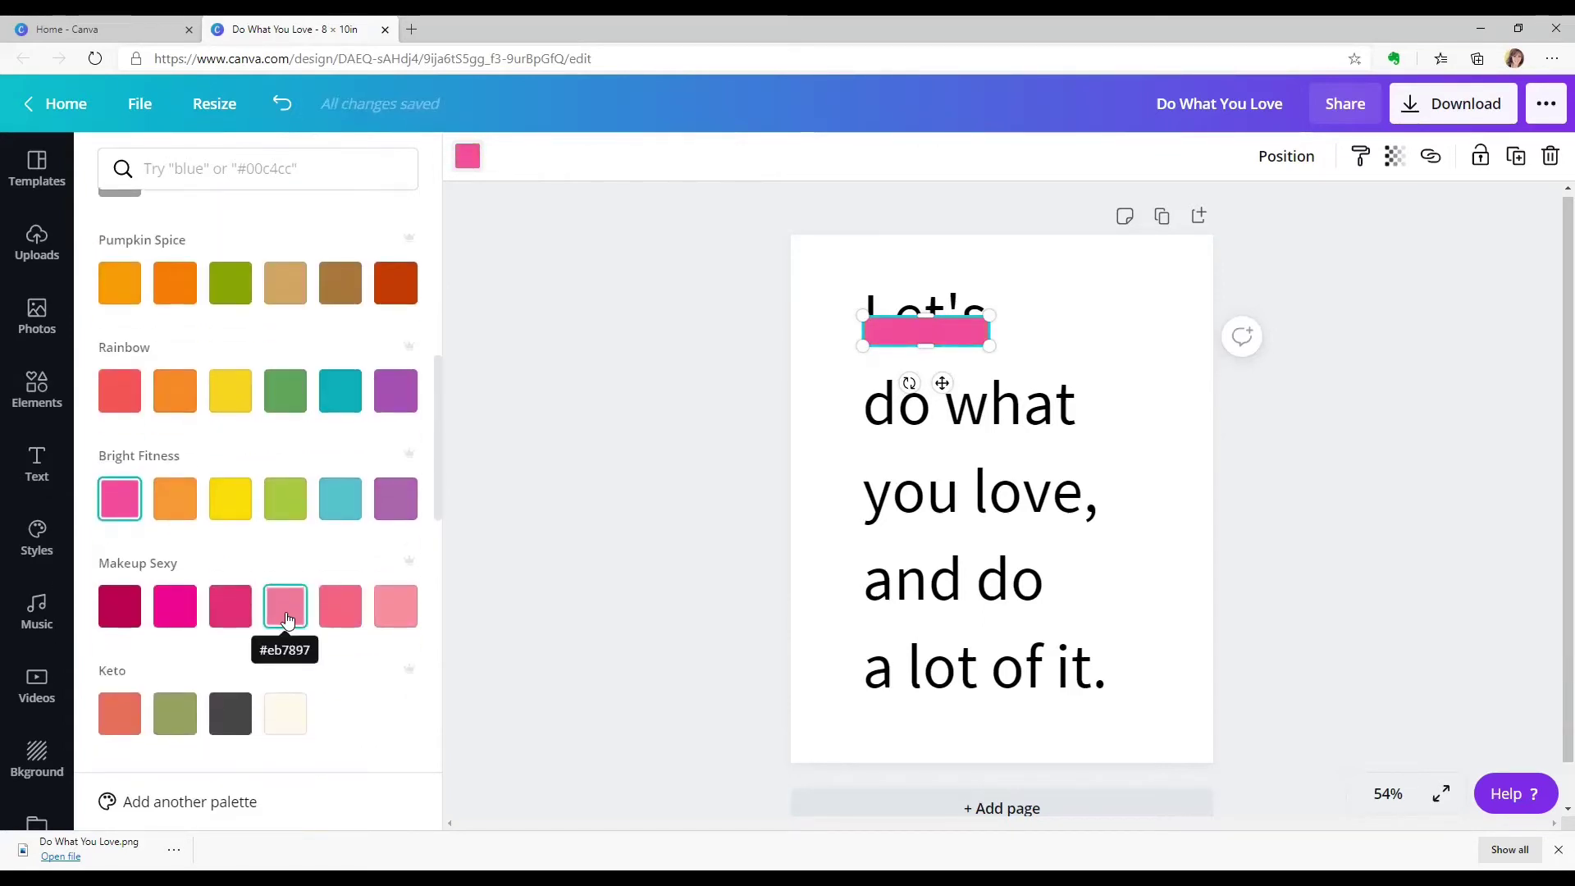
{"action": "scroll", "coordinate": [245, 522], "scroll_direction": "up", "scroll_amount": 5}
{"action": "scroll", "coordinate": [244, 513], "scroll_direction": "up", "scroll_amount": 3}
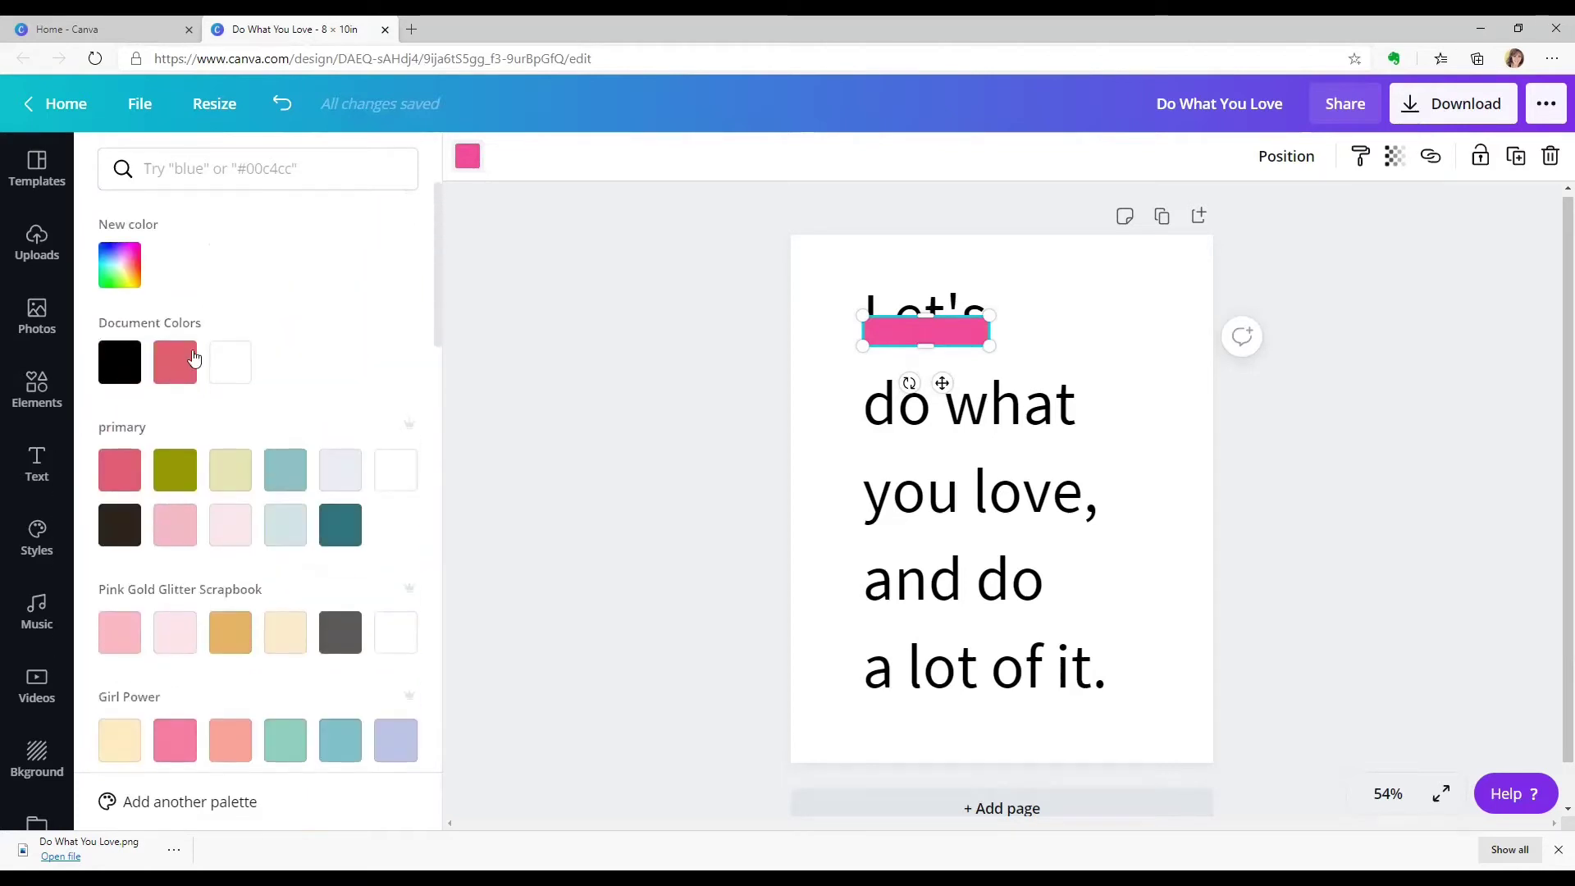
Step: Mix a custom teal #349FAD, then switch the bar to Bright Fitness green
{"action": "left_click", "coordinate": [113, 270]}
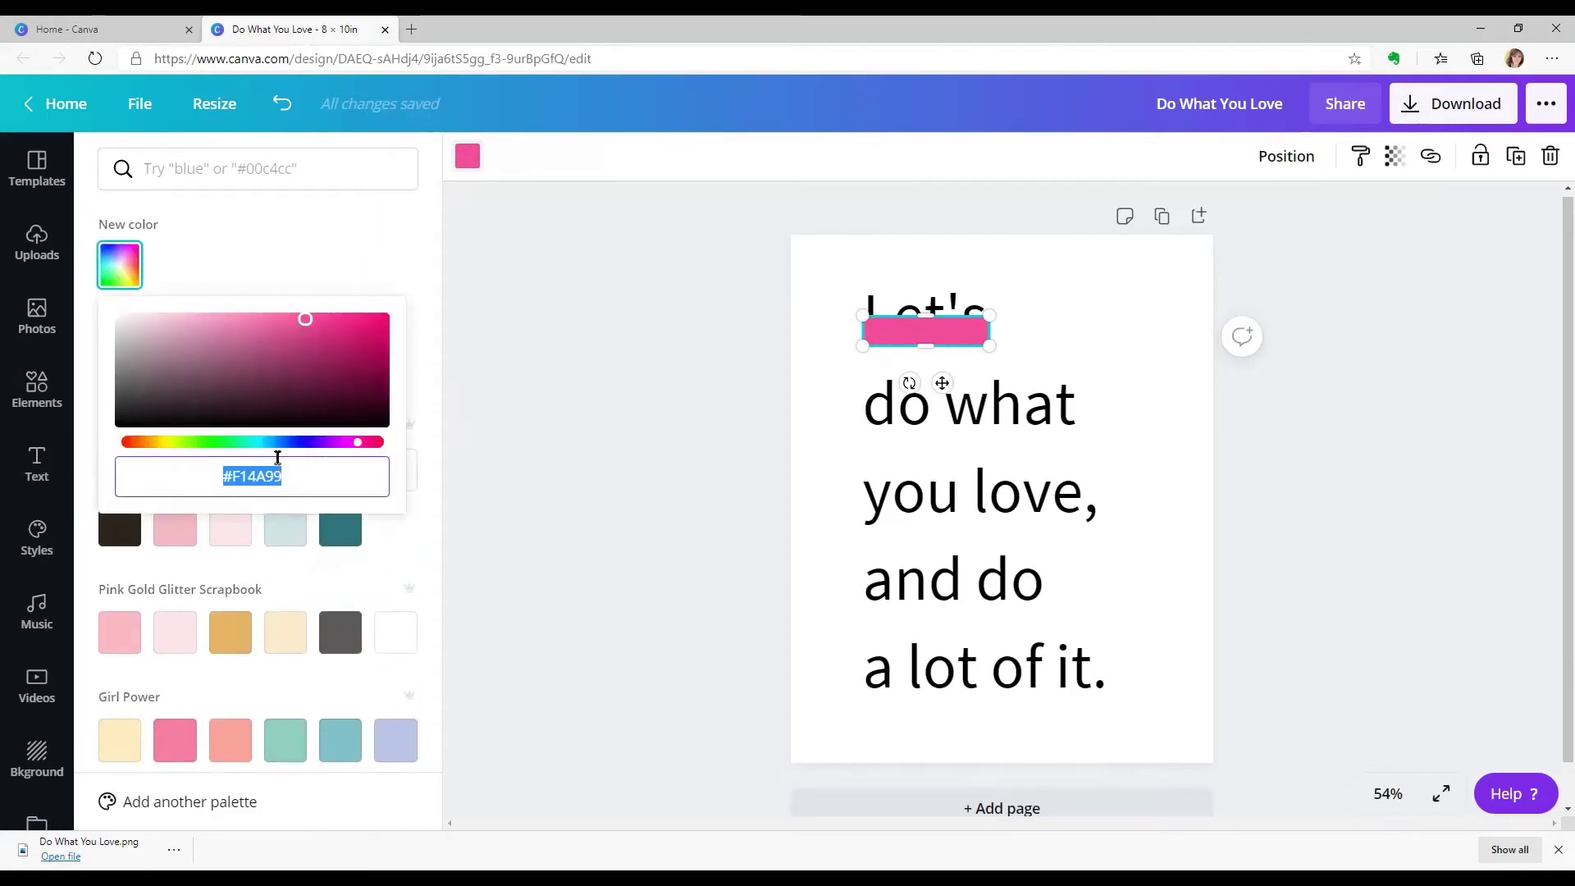
{"action": "left_click_drag", "start_coordinate": [357, 443], "coordinate": [257, 442]}
{"action": "left_click_drag", "start_coordinate": [246, 332], "coordinate": [305, 359]}
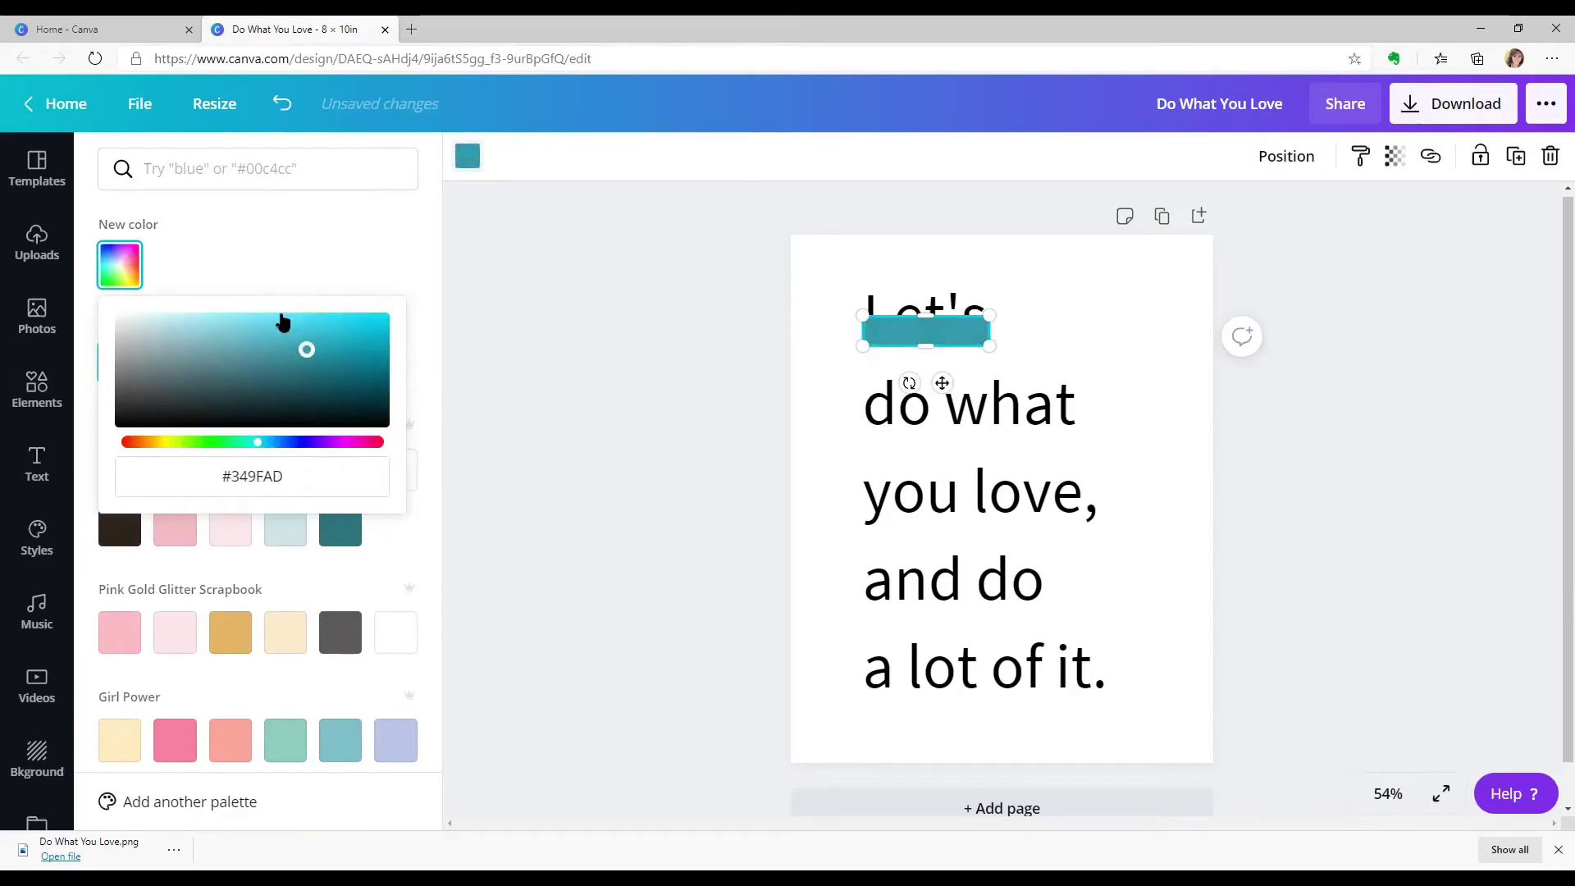
{"action": "left_click", "coordinate": [288, 274]}
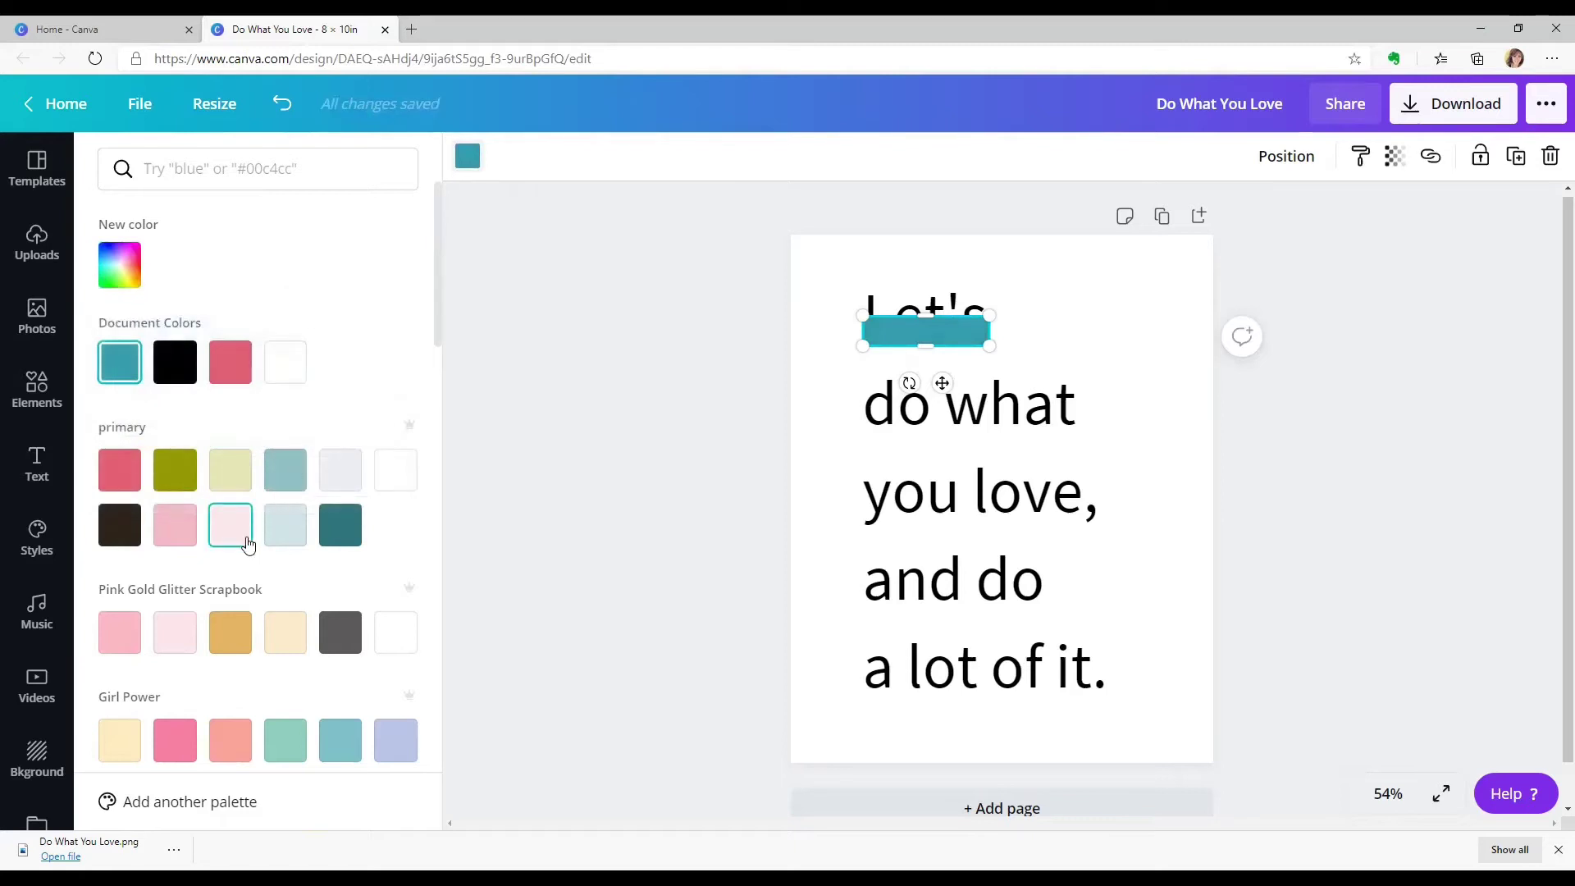
{"action": "scroll", "coordinate": [276, 504], "scroll_direction": "down", "scroll_amount": 5}
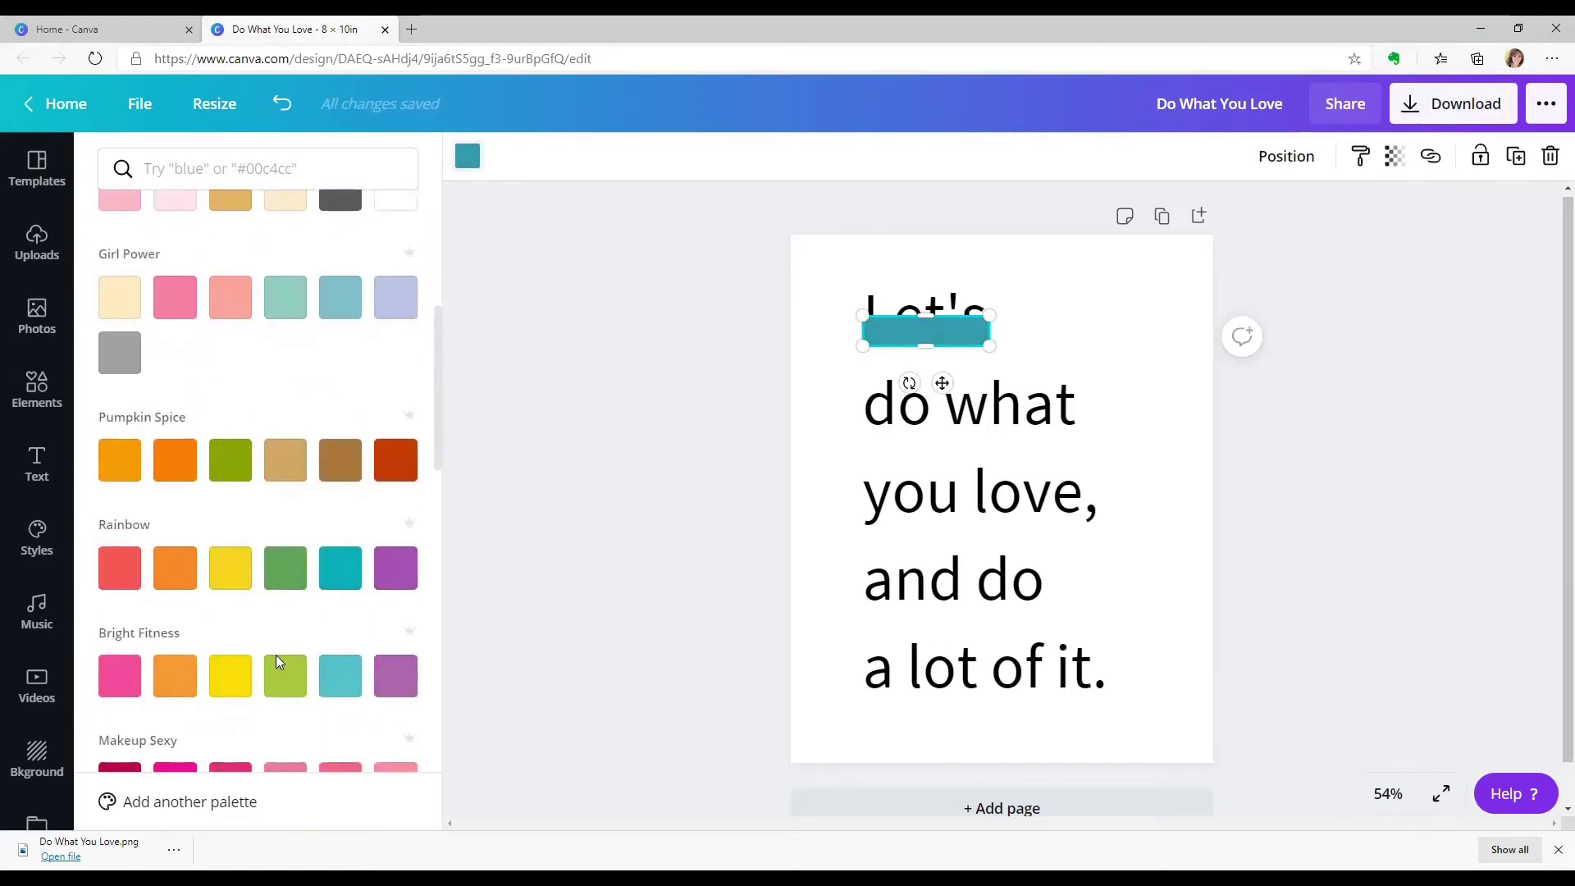
{"action": "left_click", "coordinate": [282, 673]}
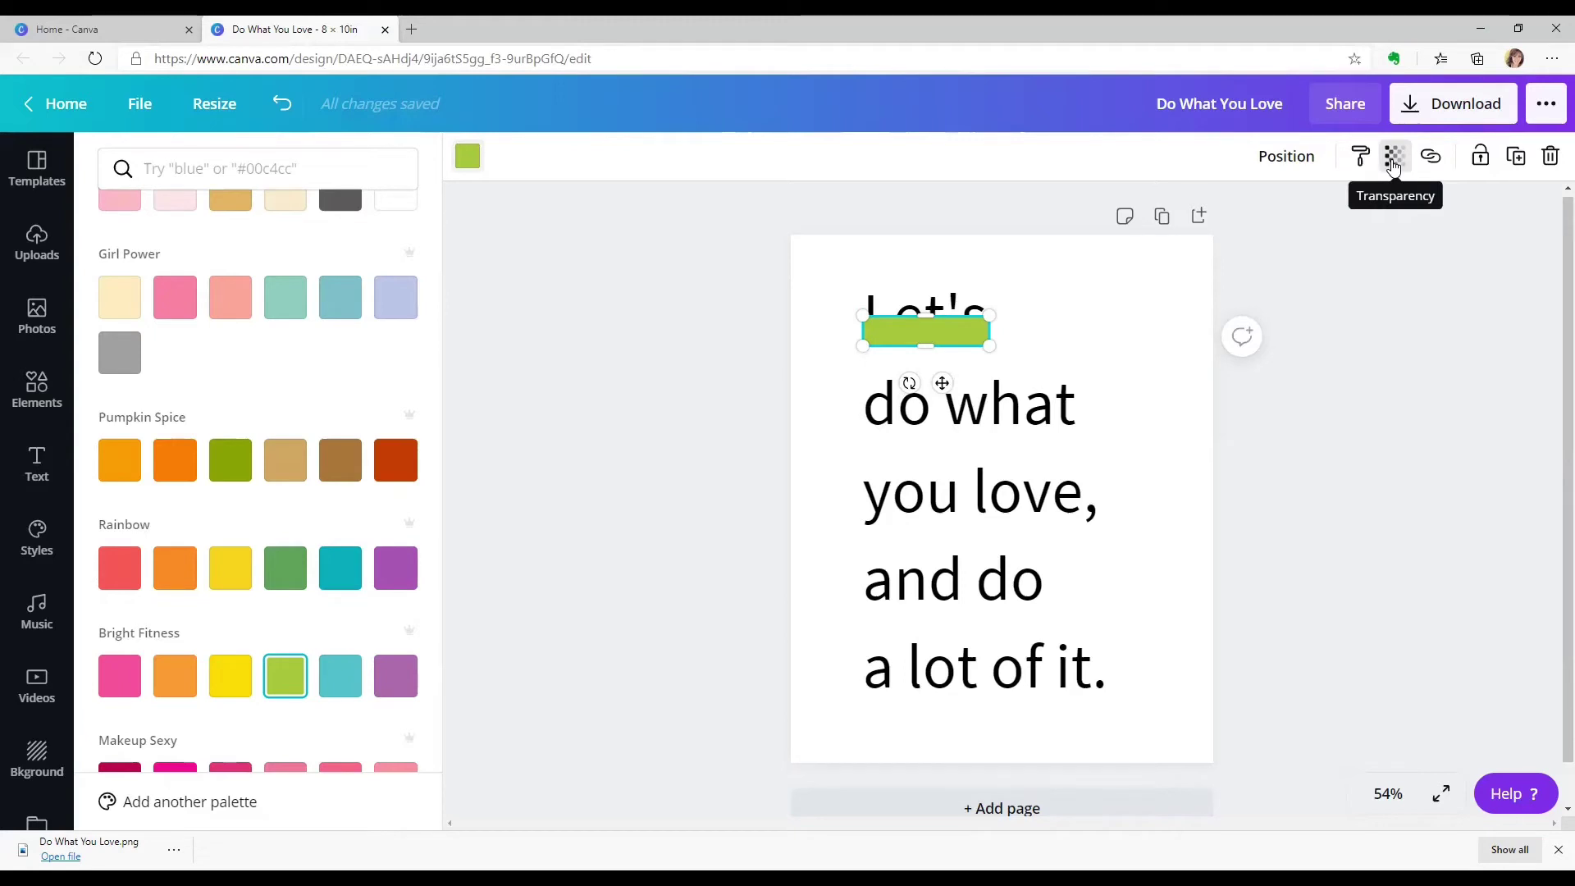
Step: Set the green bar's transparency to about 64 and deselect it
{"action": "left_click", "coordinate": [1393, 162]}
{"action": "left_click_drag", "start_coordinate": [1332, 210], "coordinate": [1273, 223]}
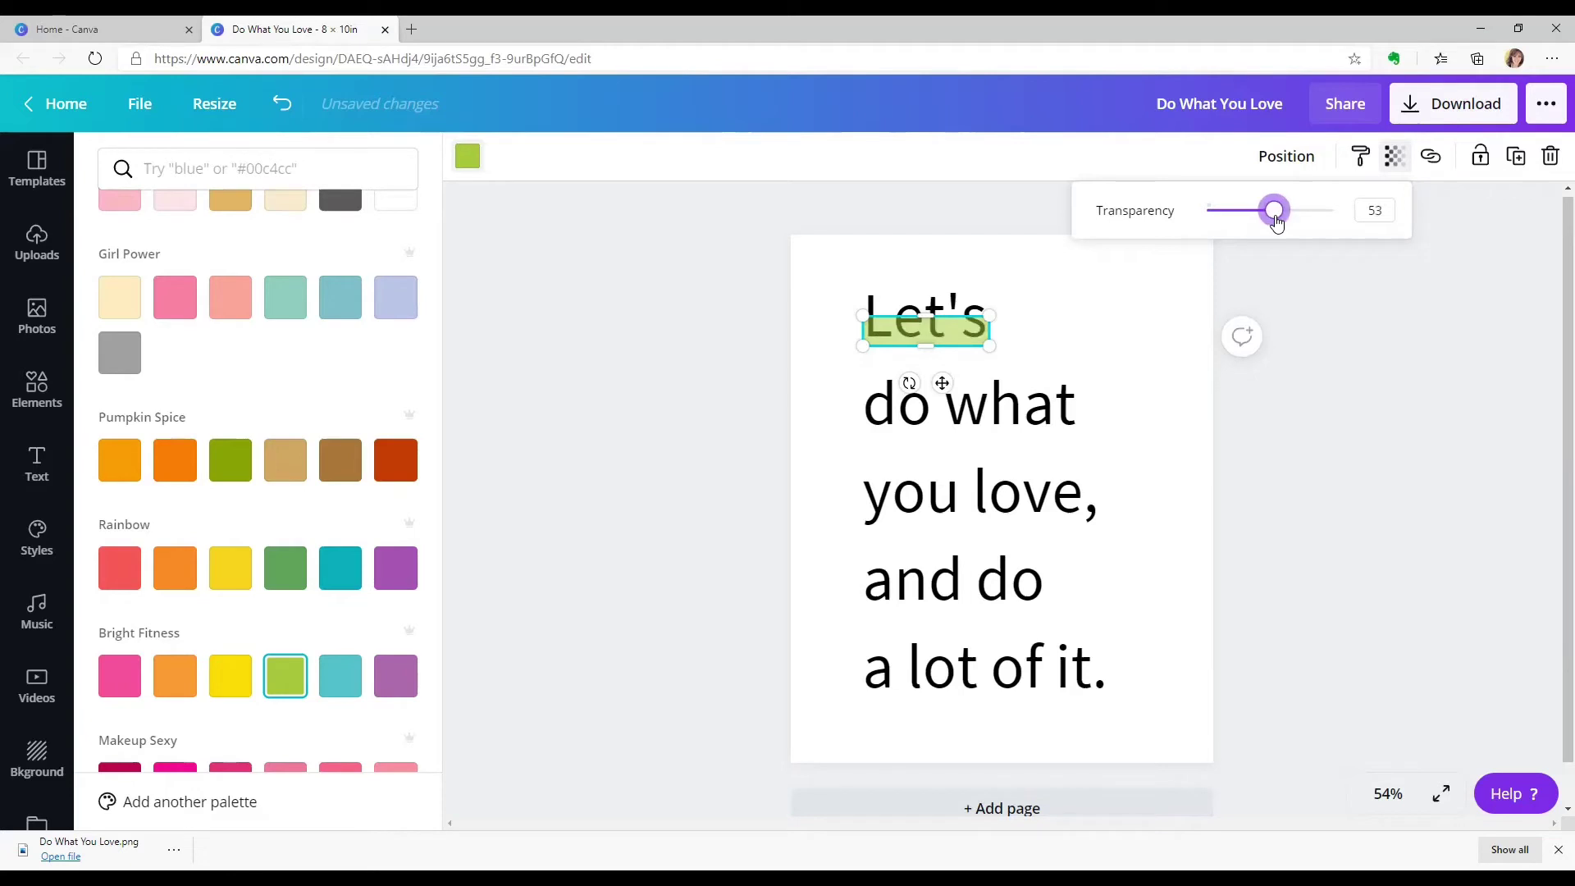
{"action": "left_click_drag", "start_coordinate": [1277, 223], "coordinate": [1280, 225]}
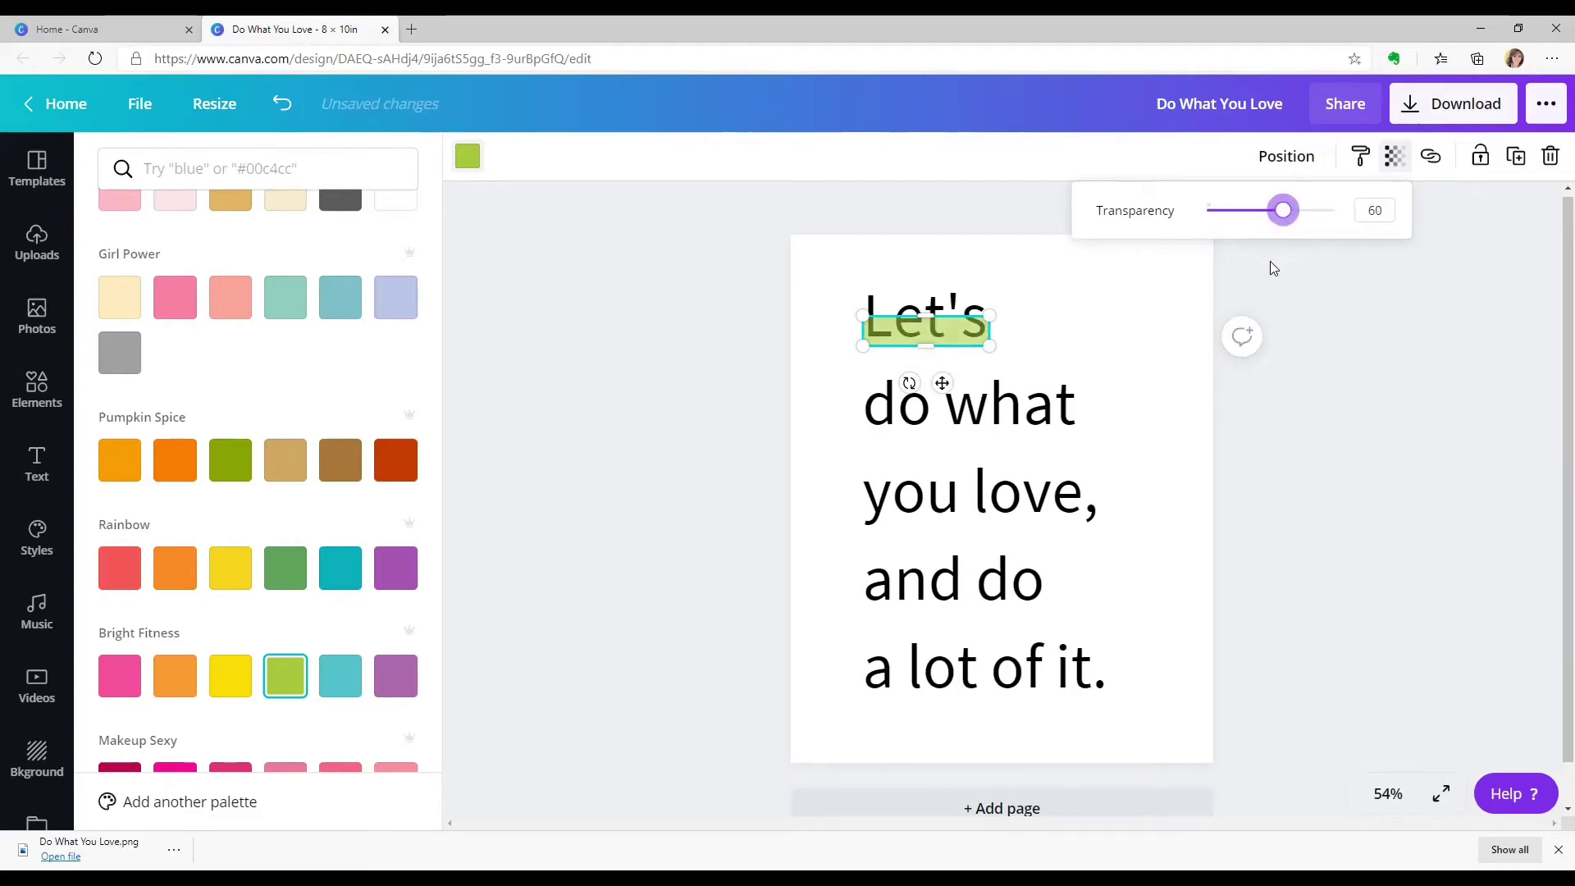
{"action": "left_click_drag", "start_coordinate": [1284, 213], "coordinate": [1290, 216]}
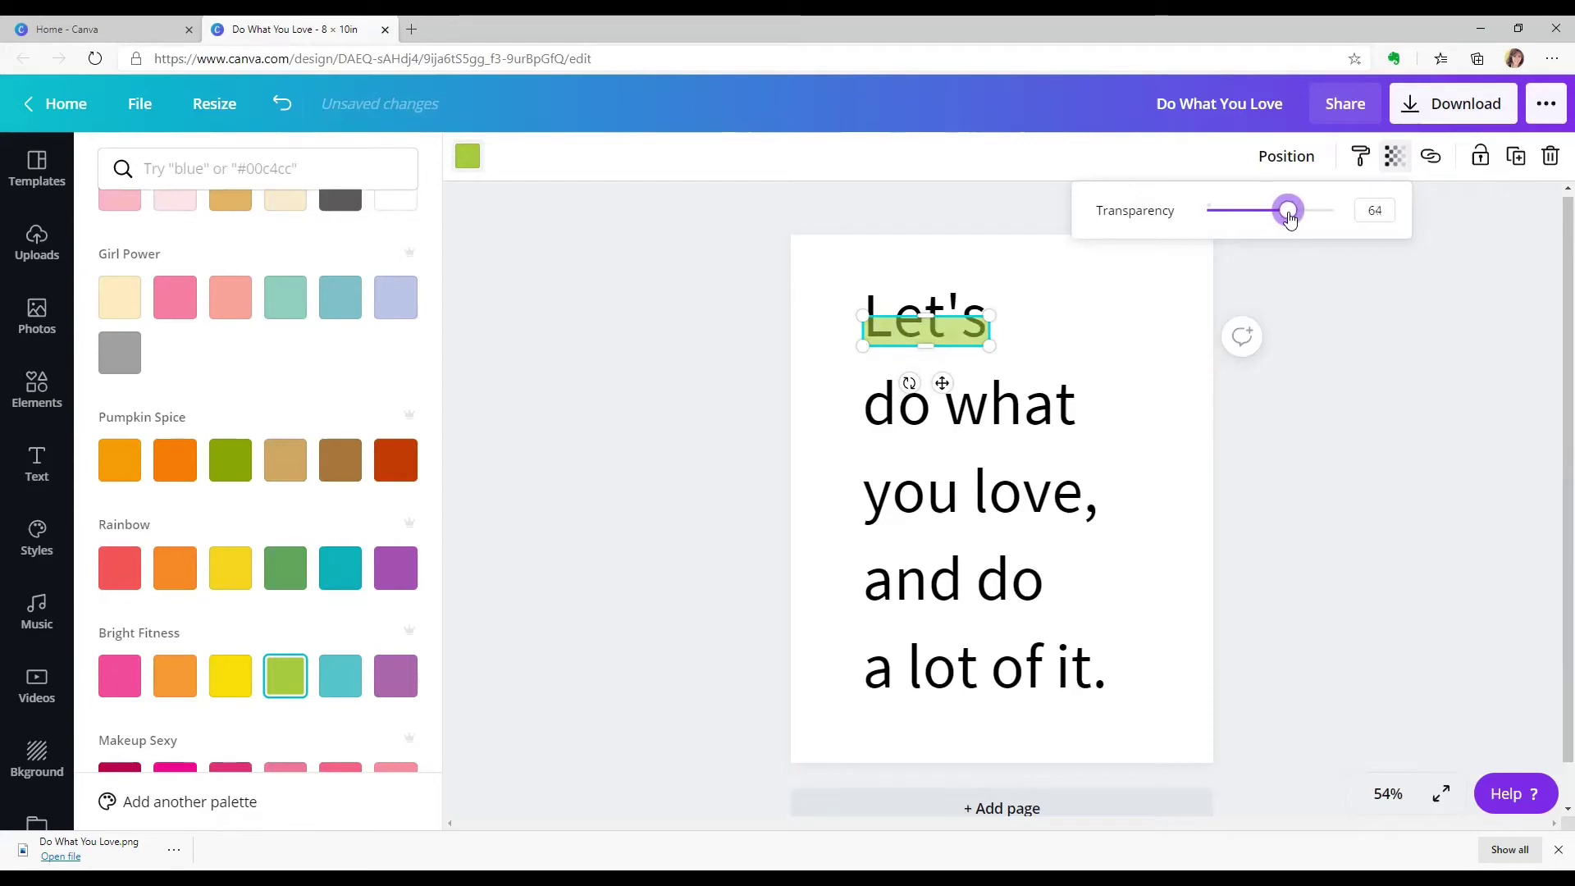
{"action": "left_click", "coordinate": [1265, 266]}
{"action": "left_click", "coordinate": [1153, 306]}
{"action": "left_click", "coordinate": [1178, 309]}
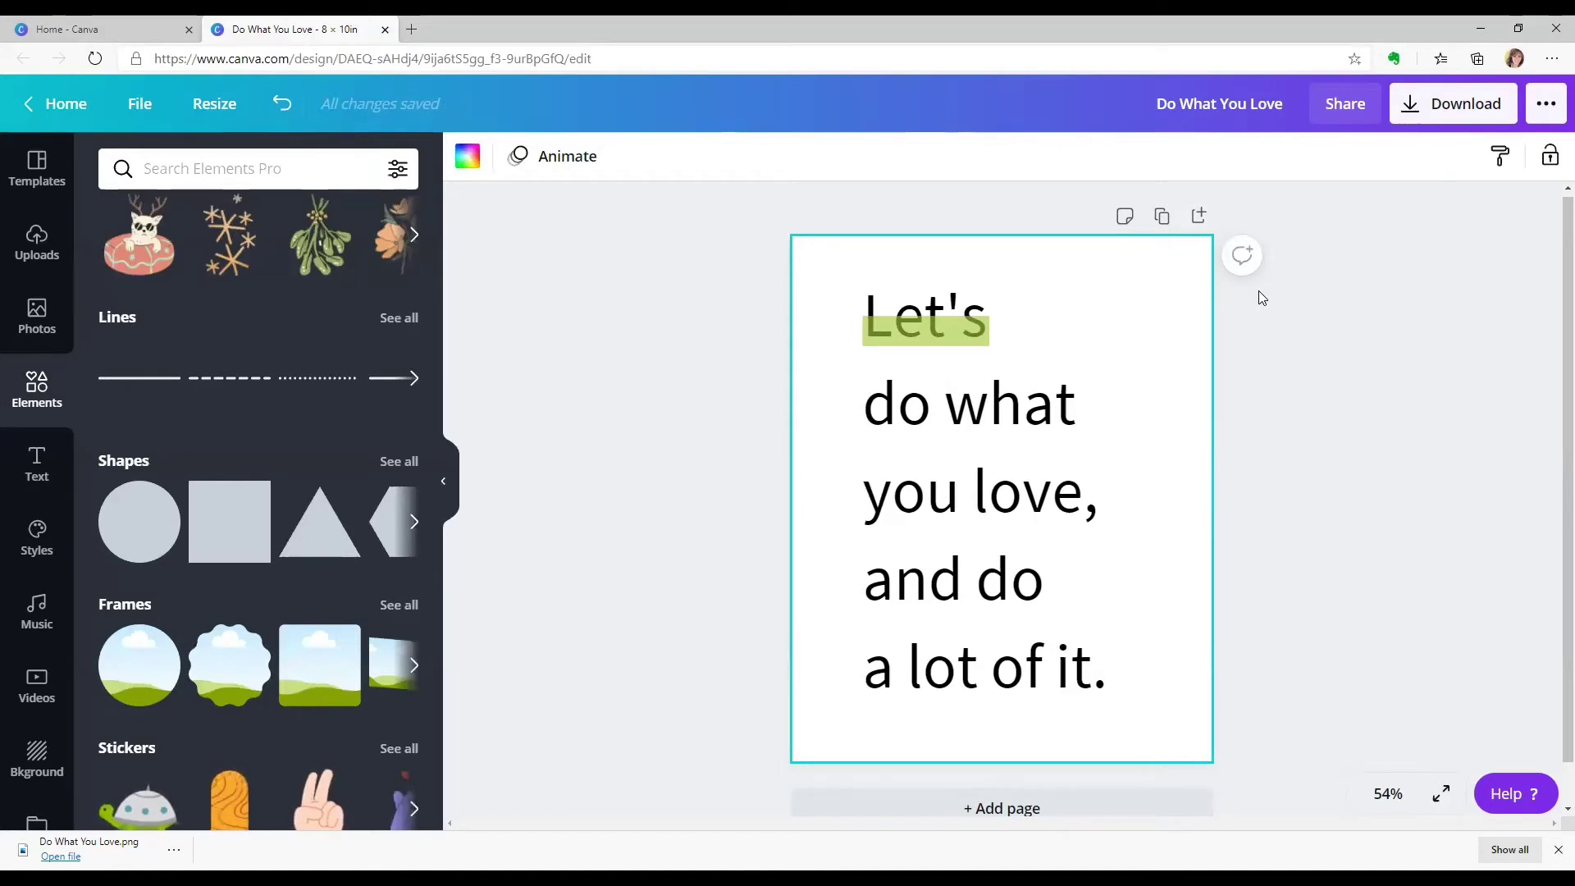
Step: Duplicate the green highlight four times and move copies under the last and 'you love' lines
{"action": "left_click", "coordinate": [947, 325]}
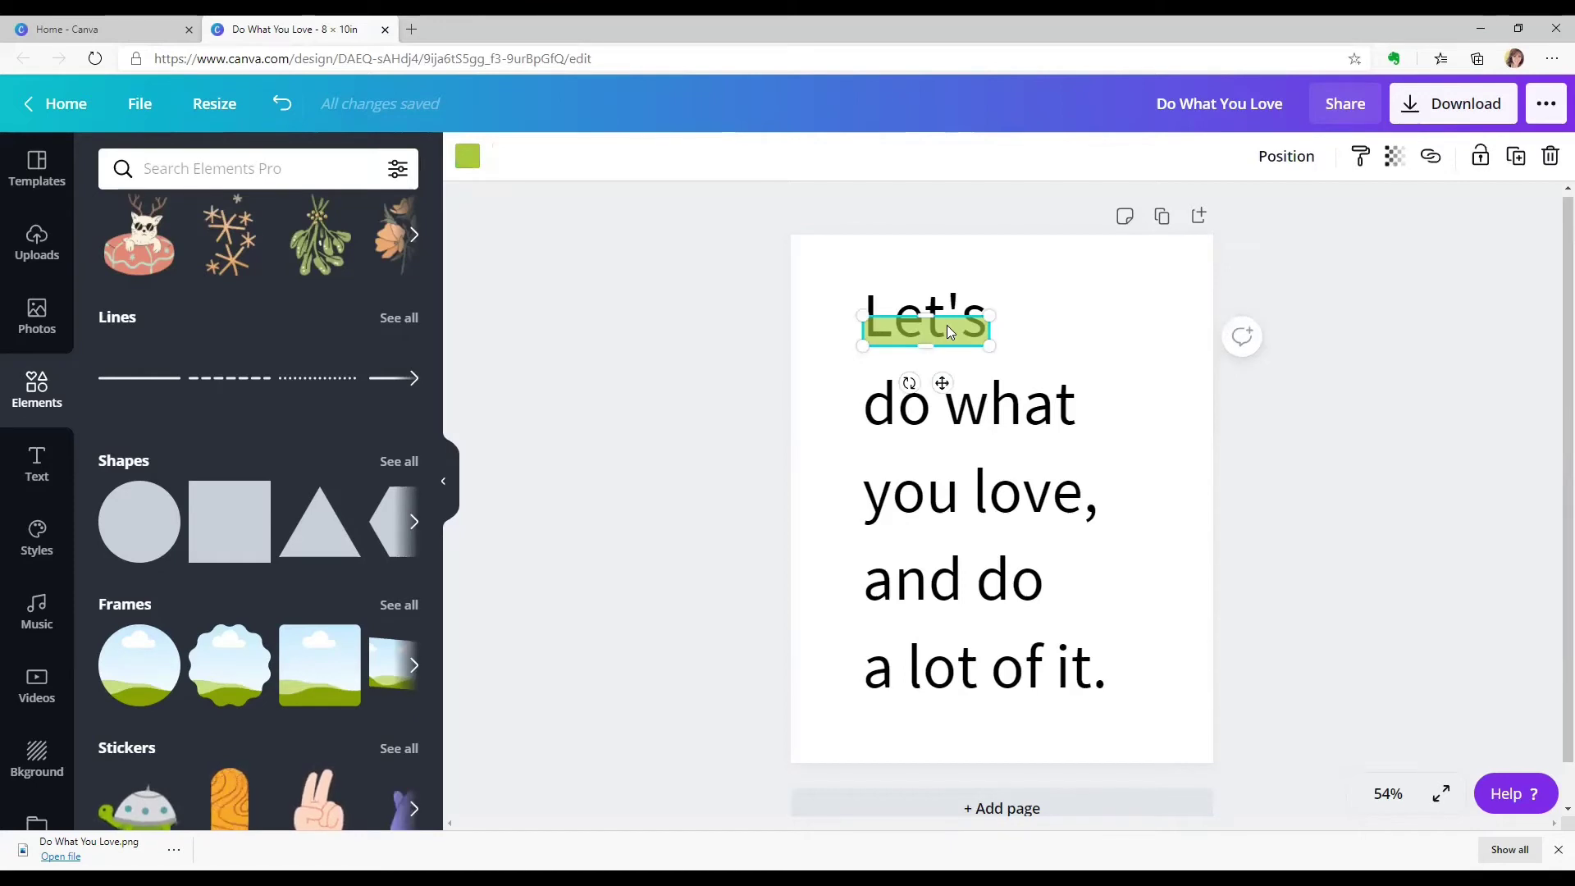
{"action": "left_click", "coordinate": [1517, 157]}
{"action": "left_click", "coordinate": [1517, 158]}
{"action": "left_click", "coordinate": [1517, 158]}
{"action": "left_click", "coordinate": [1517, 157]}
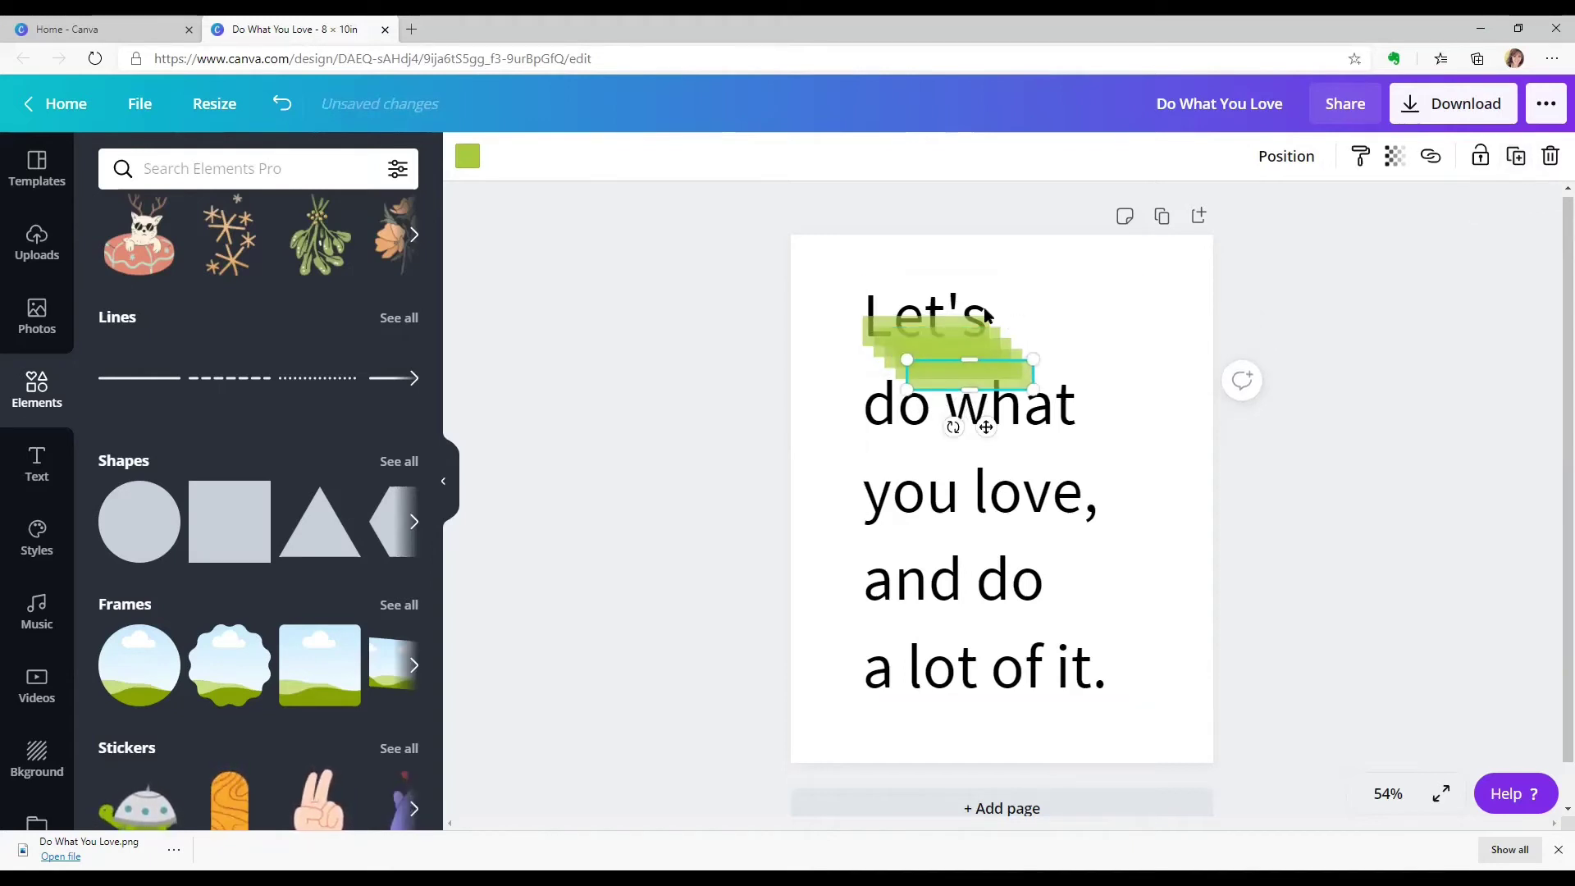
{"action": "left_click_drag", "start_coordinate": [961, 373], "coordinate": [1048, 607]}
{"action": "left_click_drag", "start_coordinate": [920, 351], "coordinate": [1090, 422]}
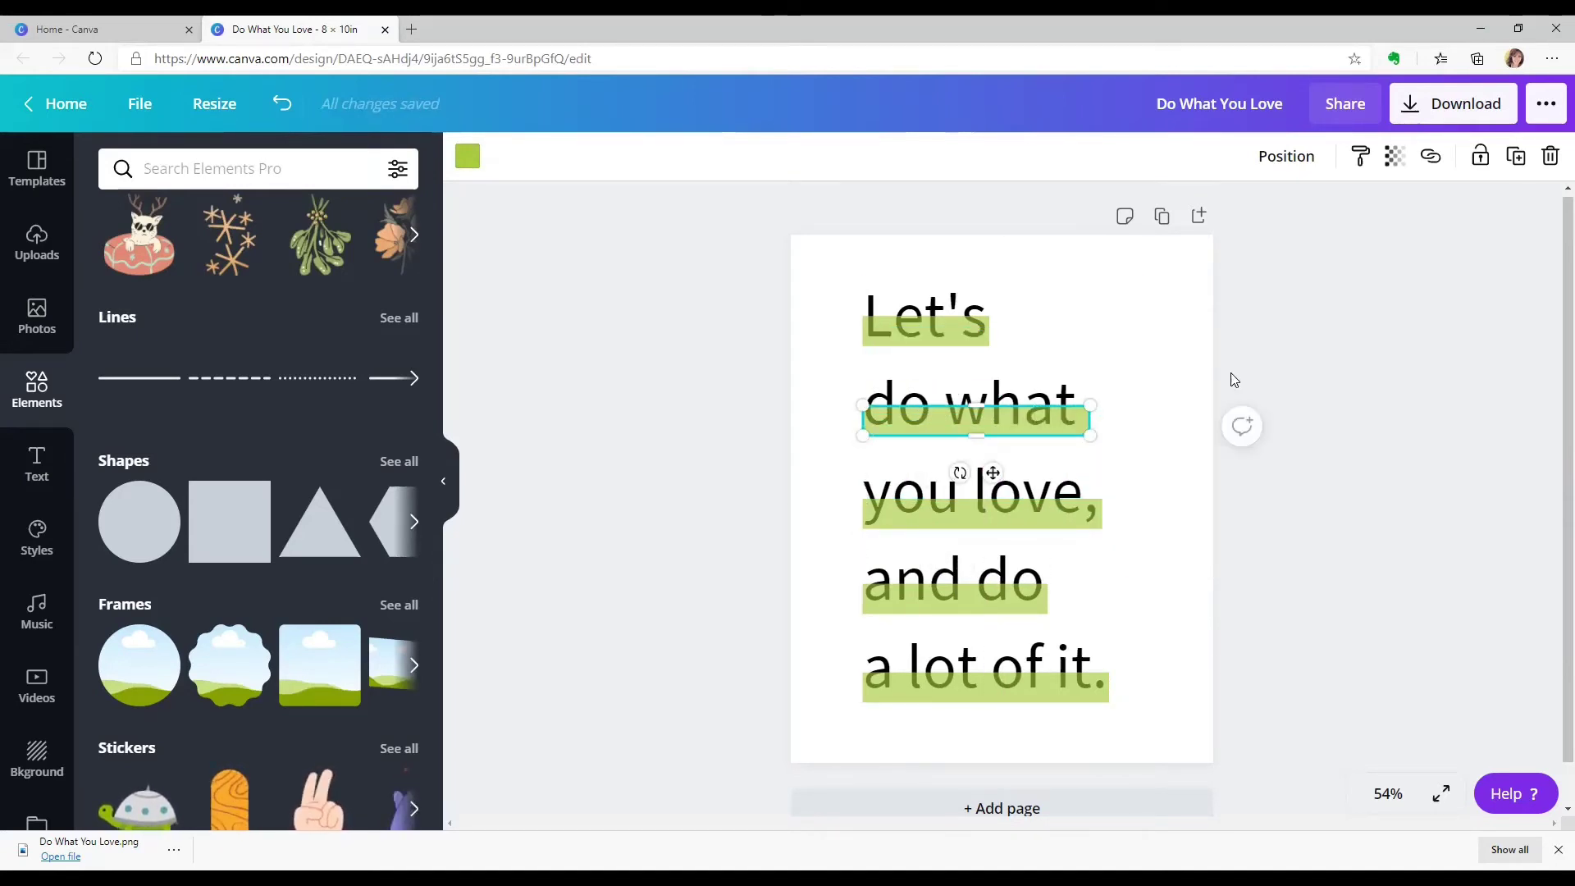
Step: Bring the quote text to front over the highlight bars, then zoom to 100% and back out
{"action": "left_click", "coordinate": [1109, 310]}
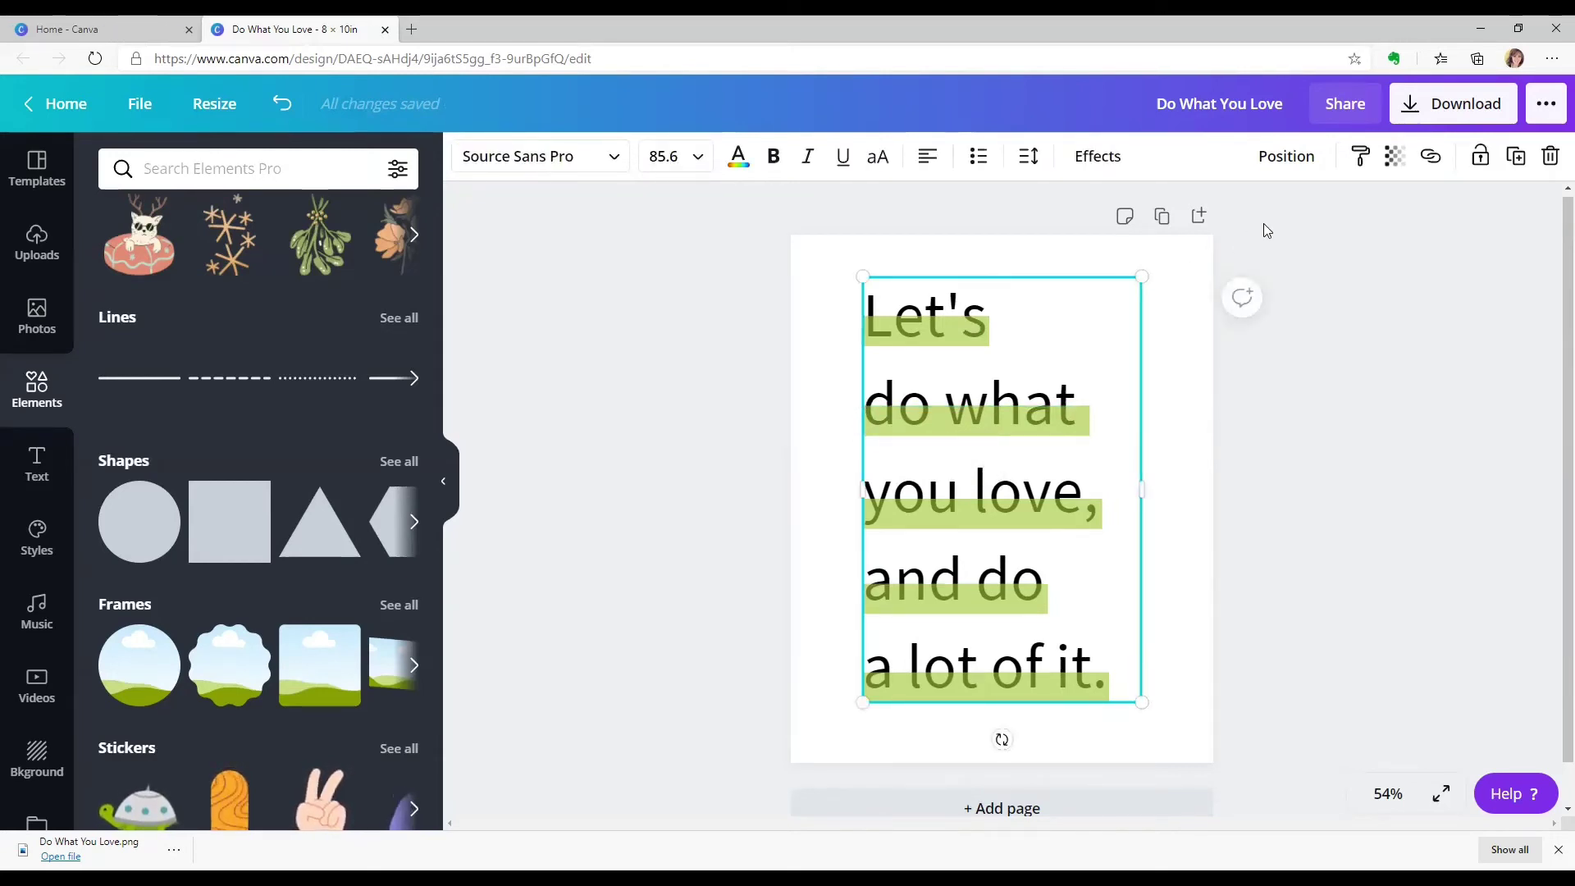
{"action": "left_click", "coordinate": [1293, 160]}
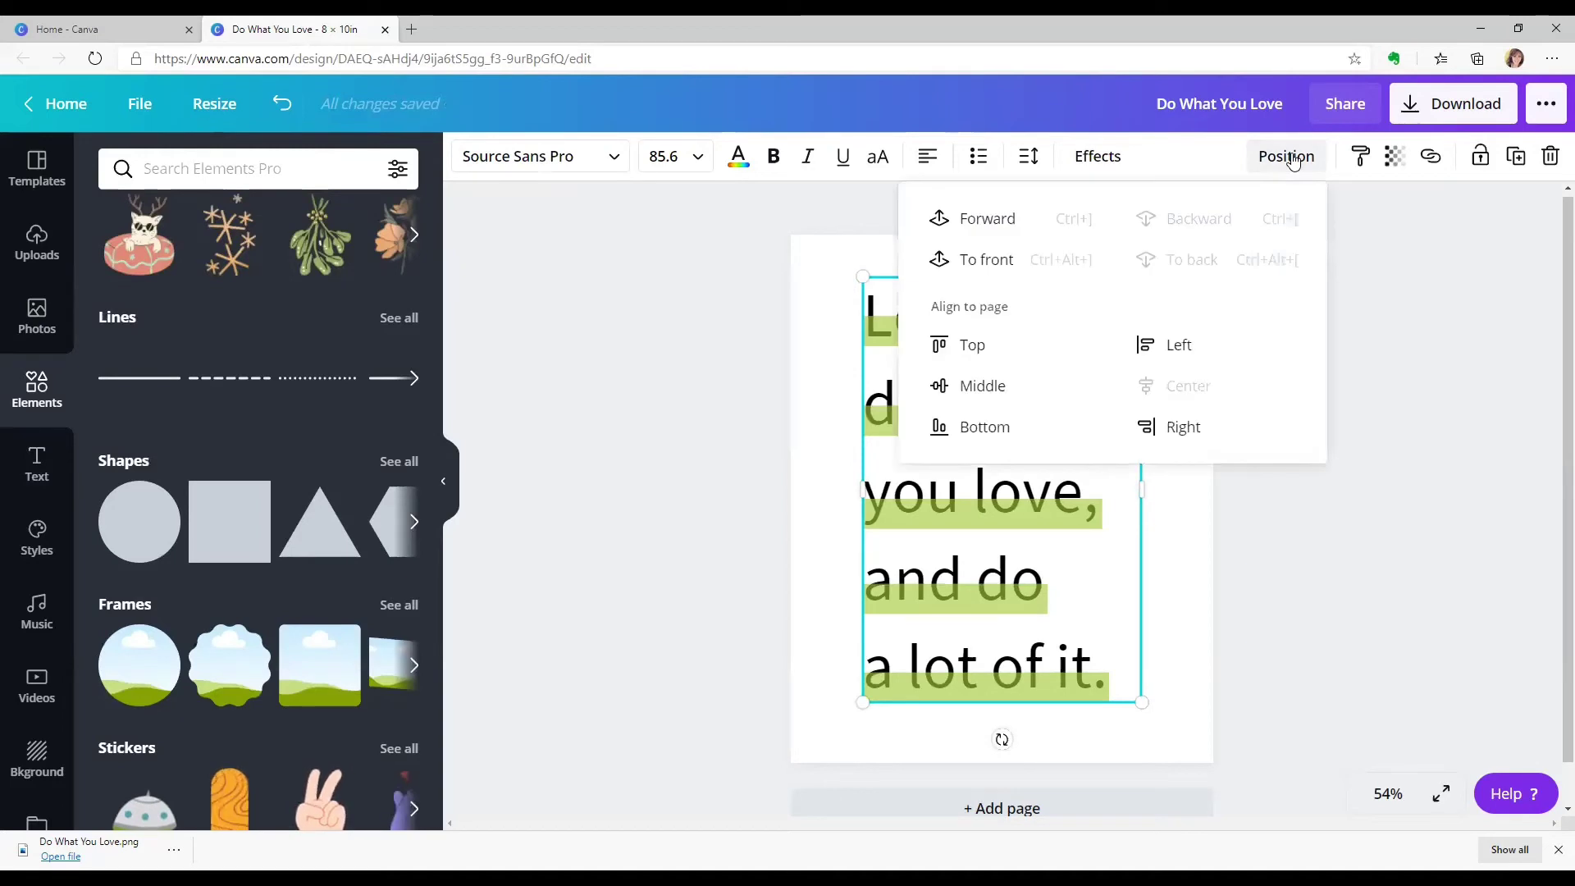
{"action": "left_click", "coordinate": [986, 260]}
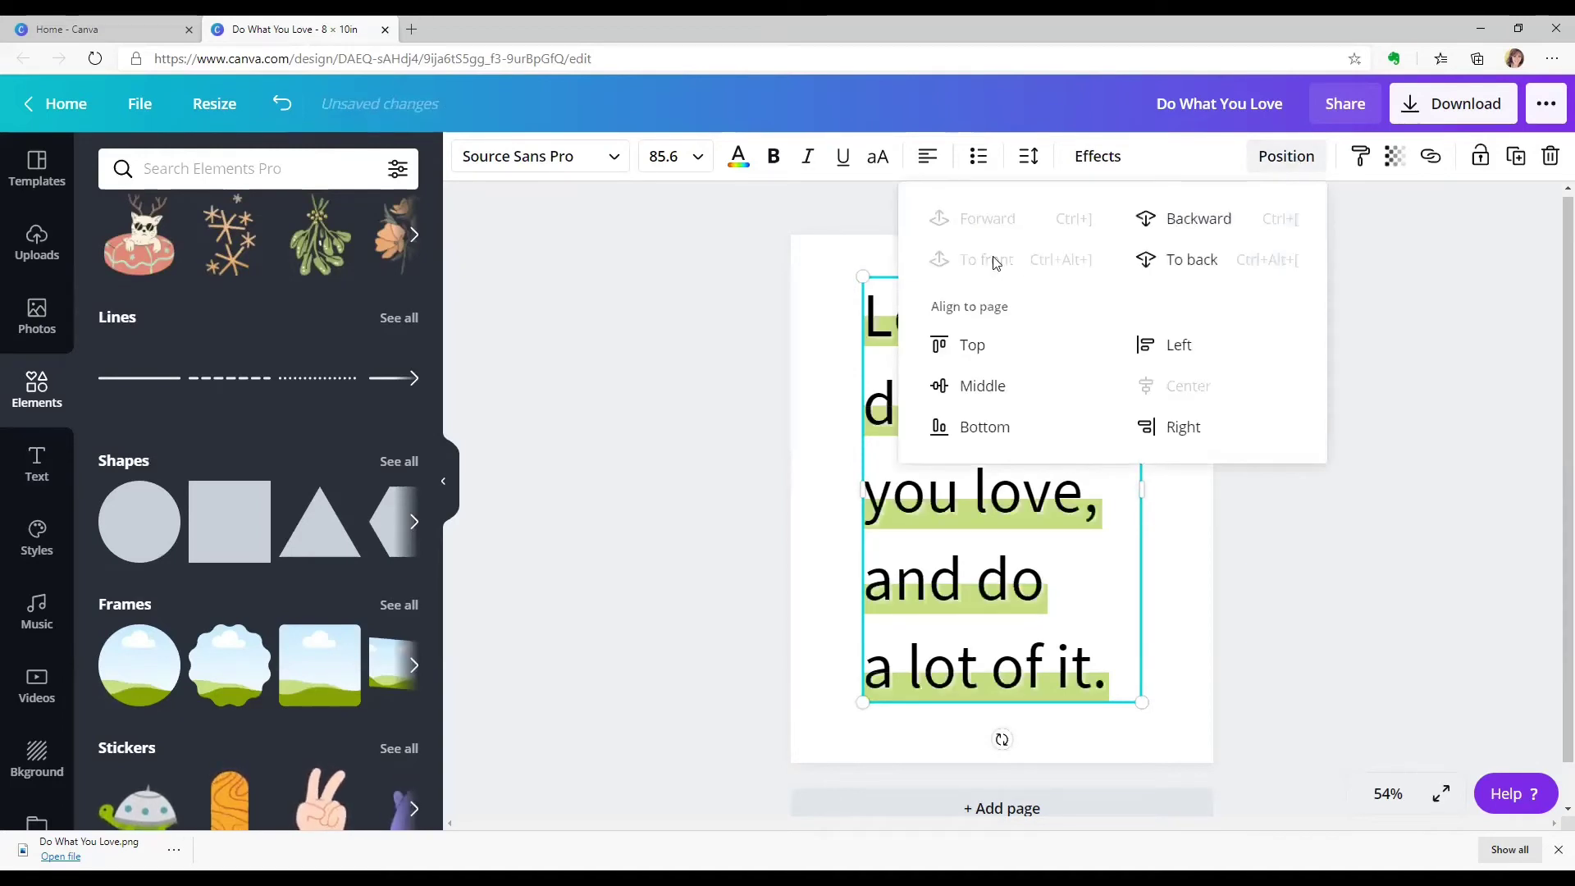
{"action": "left_click", "coordinate": [1263, 541]}
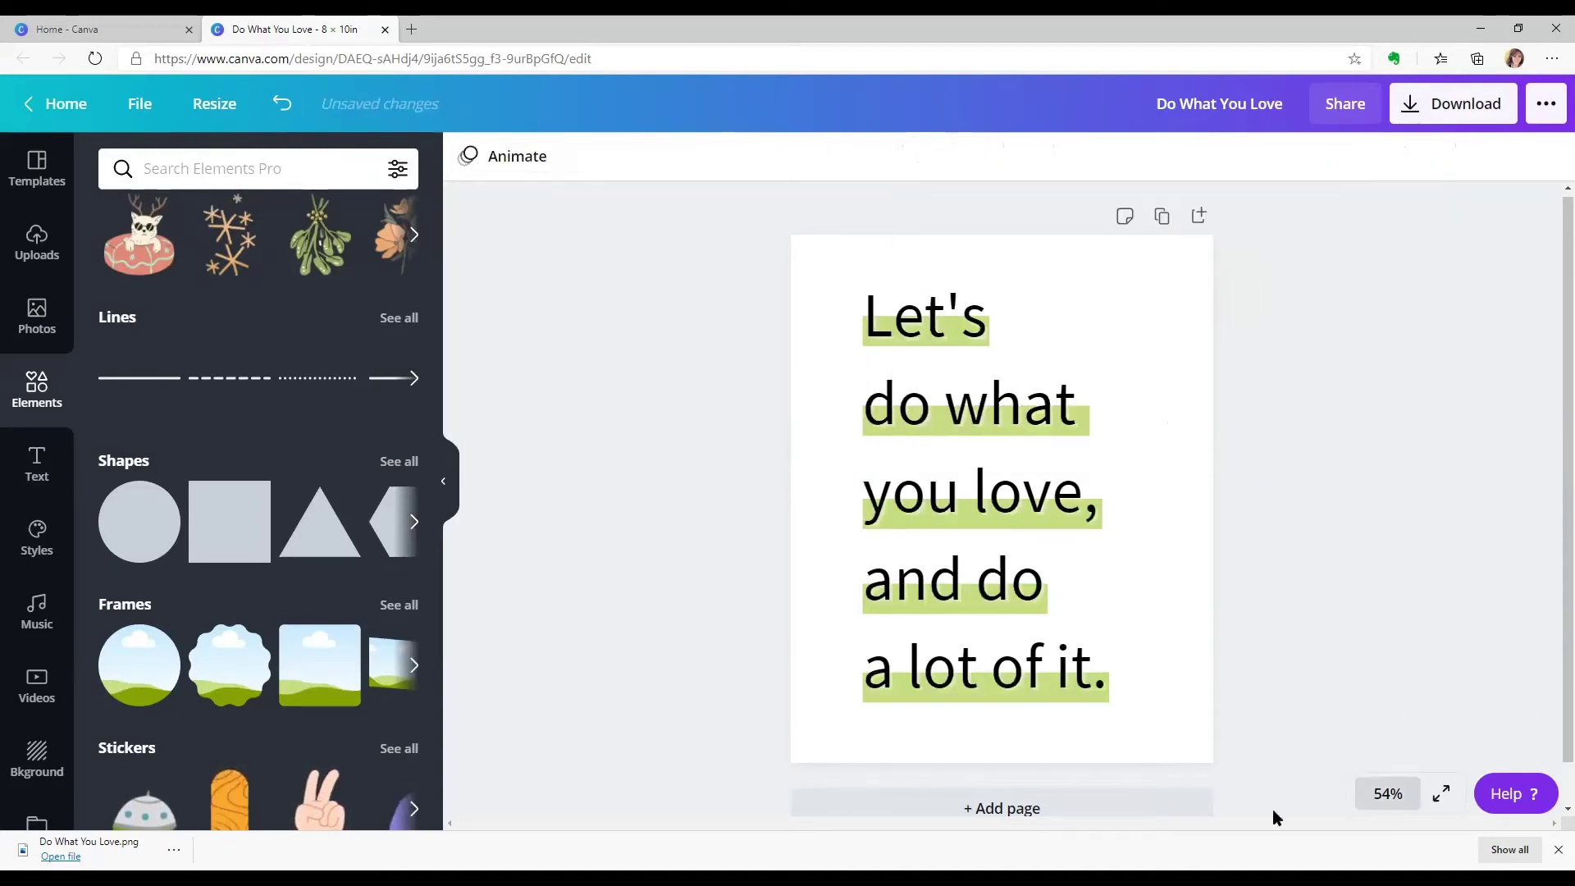
{"action": "left_click", "coordinate": [1388, 795]}
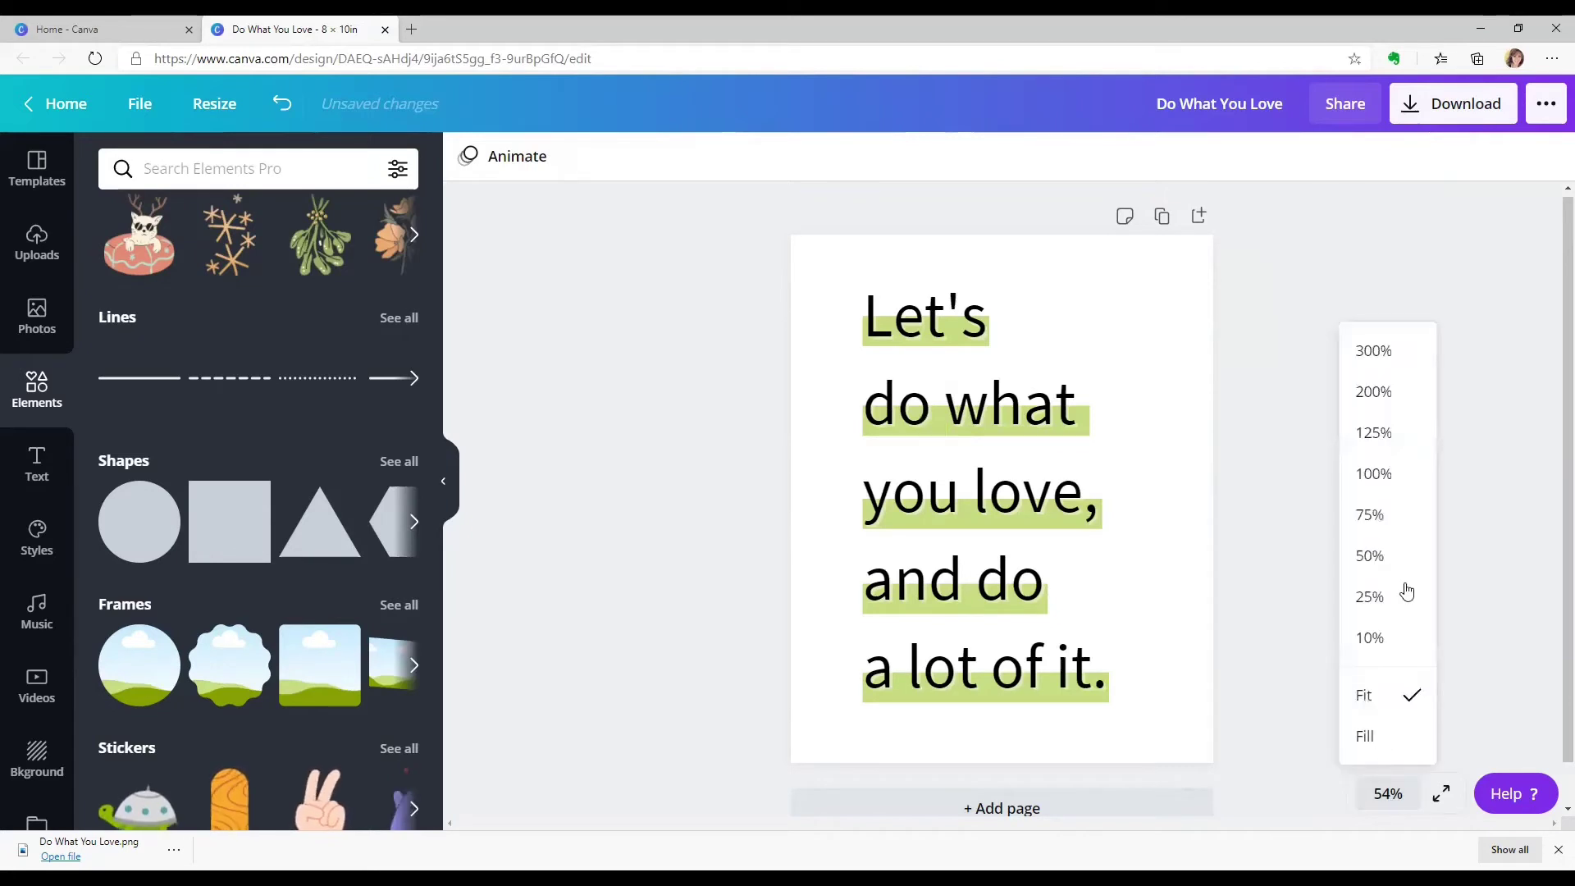
{"action": "left_click", "coordinate": [1381, 480]}
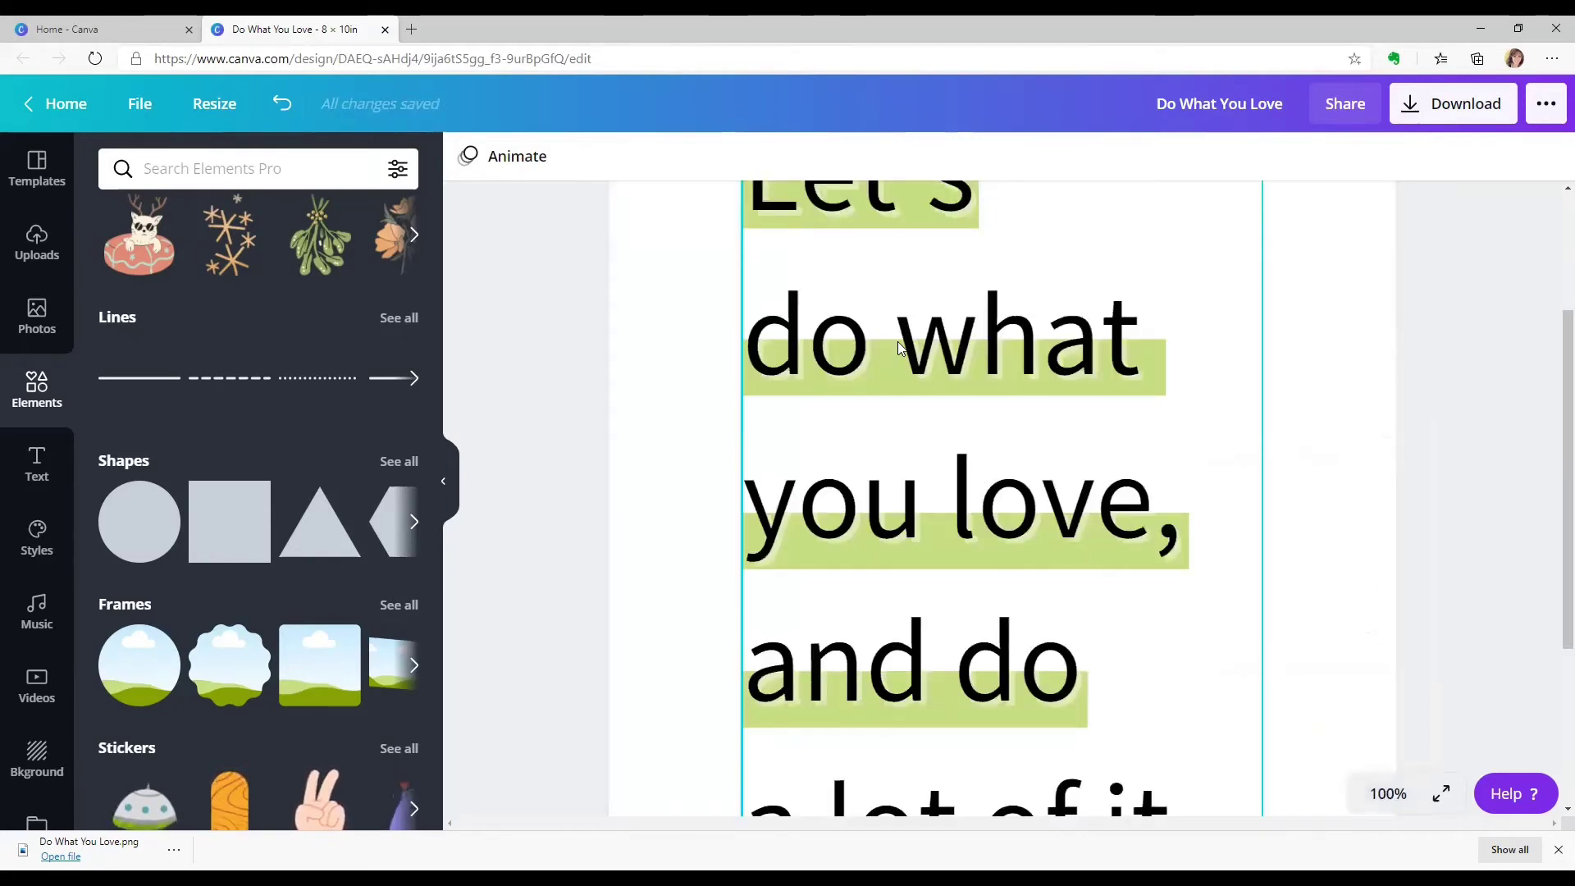
{"action": "key", "text": "ctrl+minus"}
{"action": "key", "text": "ctrl+minus"}
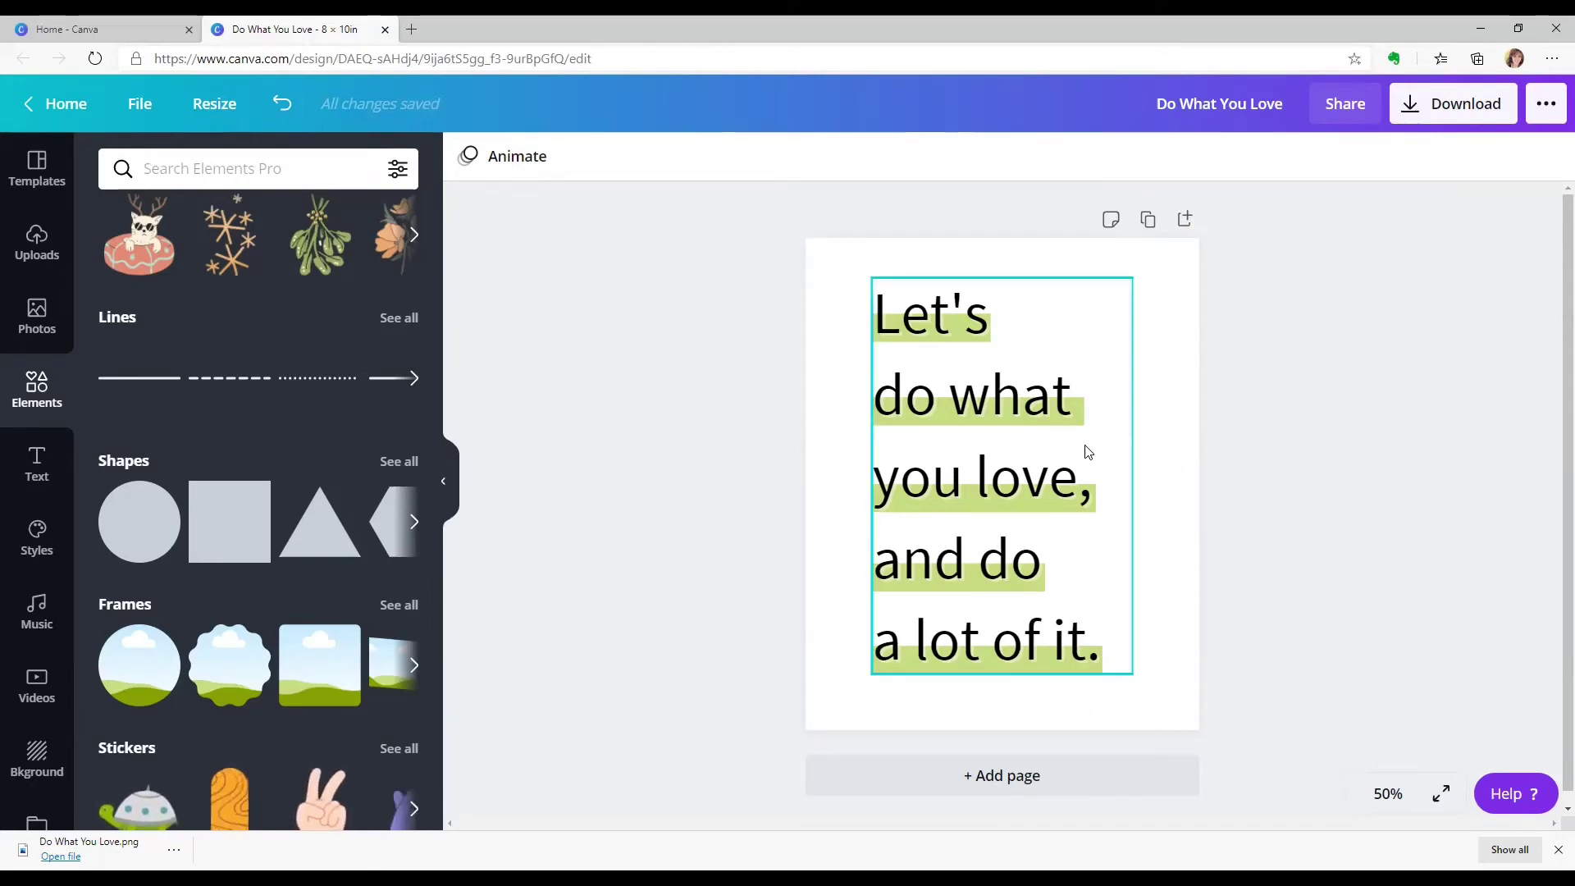
Step: Duplicate the quote page and send its text behind the highlight bars
{"action": "left_click", "coordinate": [1149, 220]}
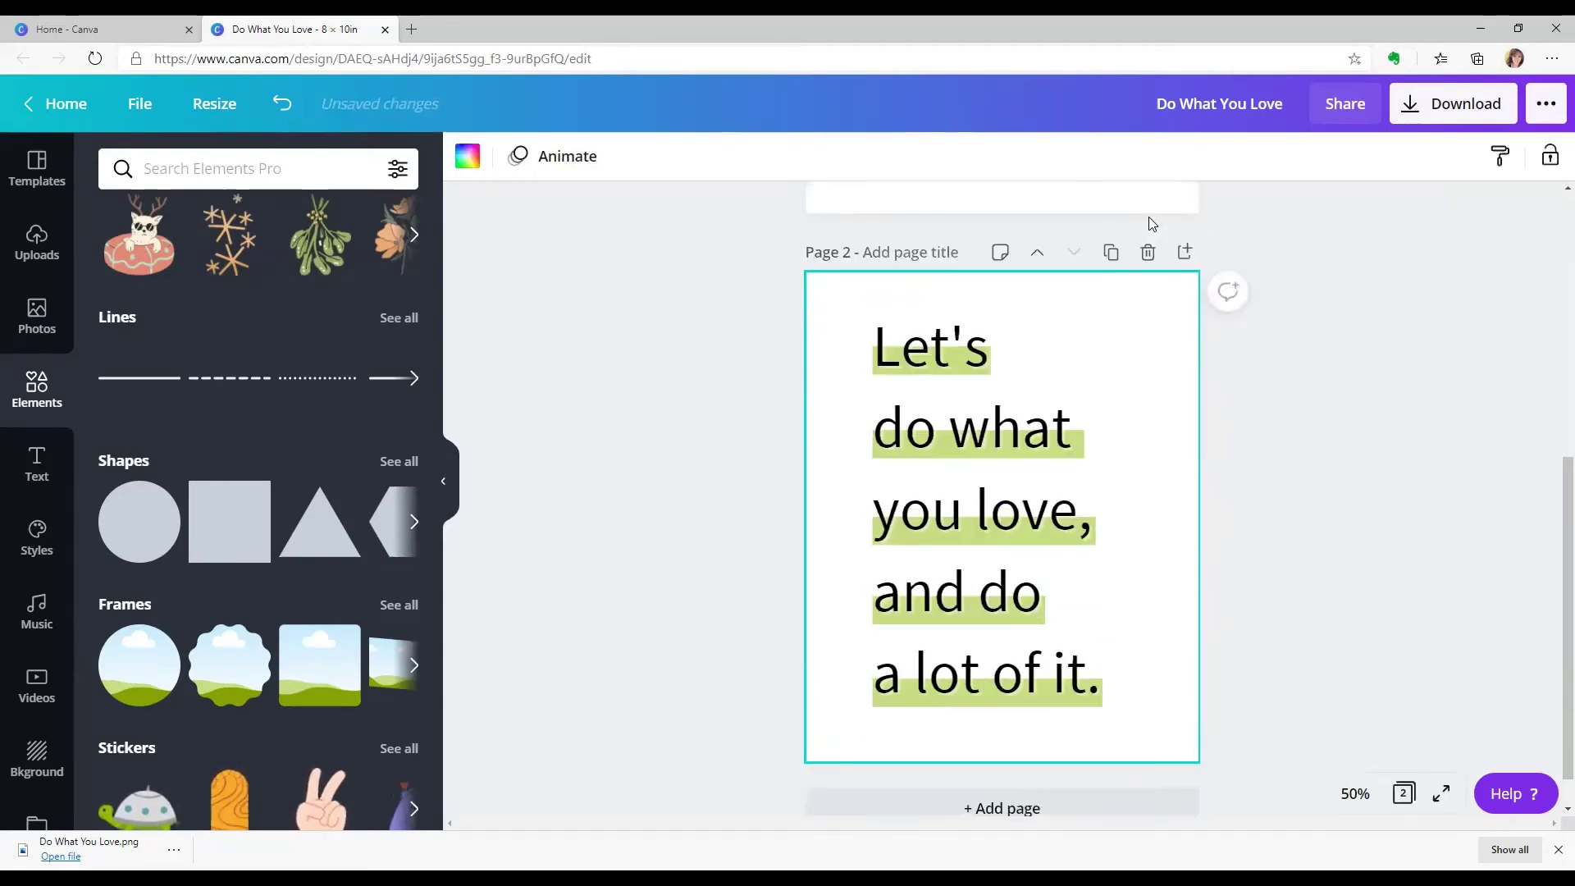
{"action": "left_click", "coordinate": [1047, 329]}
{"action": "left_click", "coordinate": [1259, 160]}
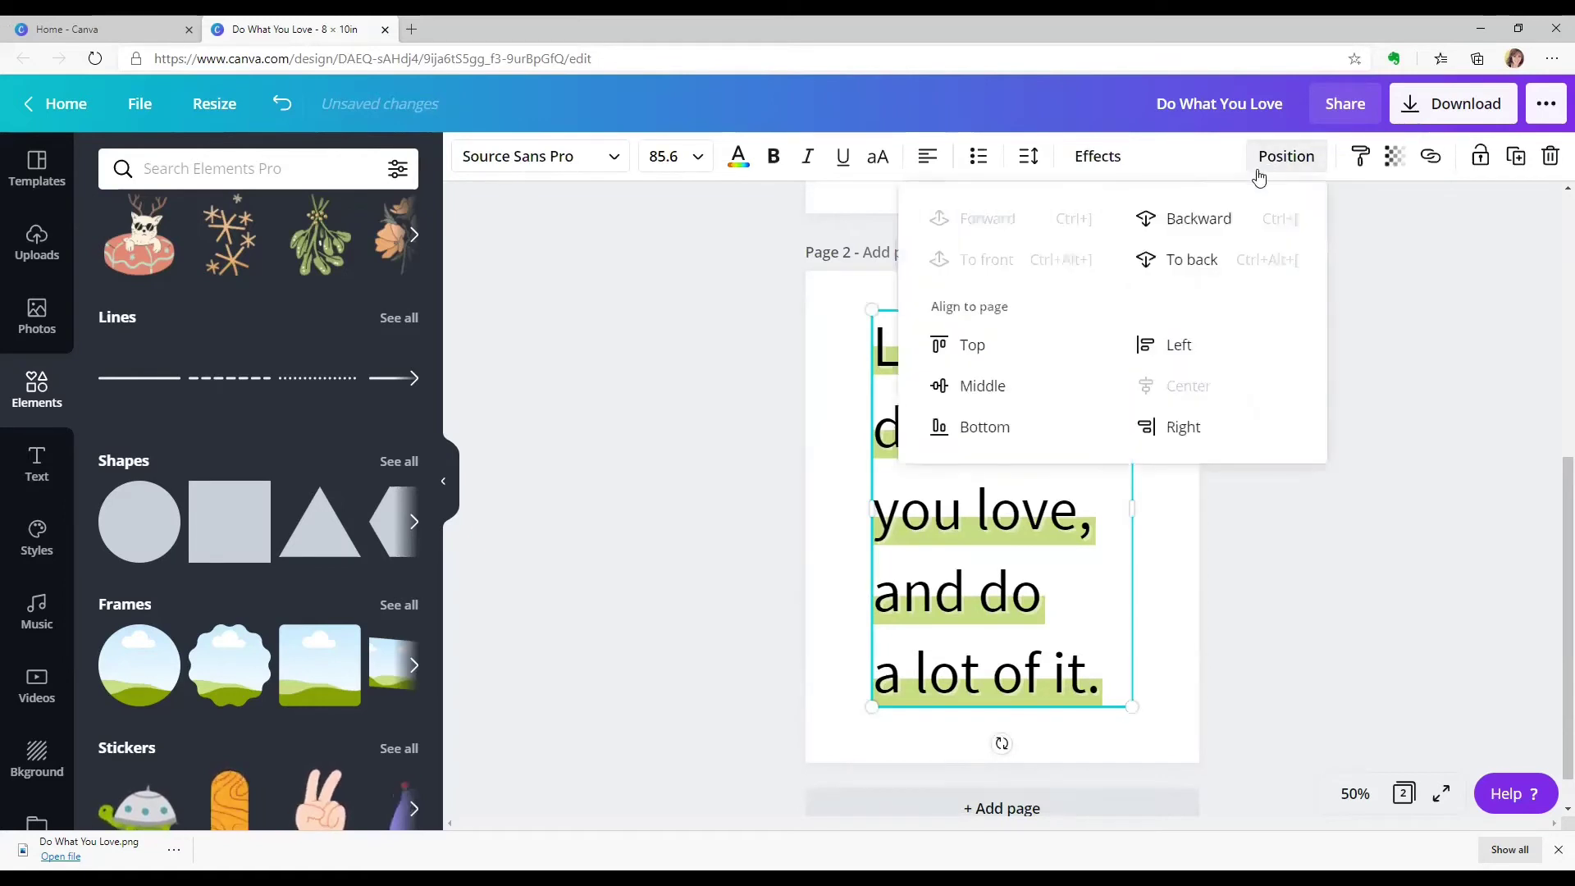
{"action": "left_click", "coordinate": [1194, 261]}
{"action": "left_click", "coordinate": [1319, 512]}
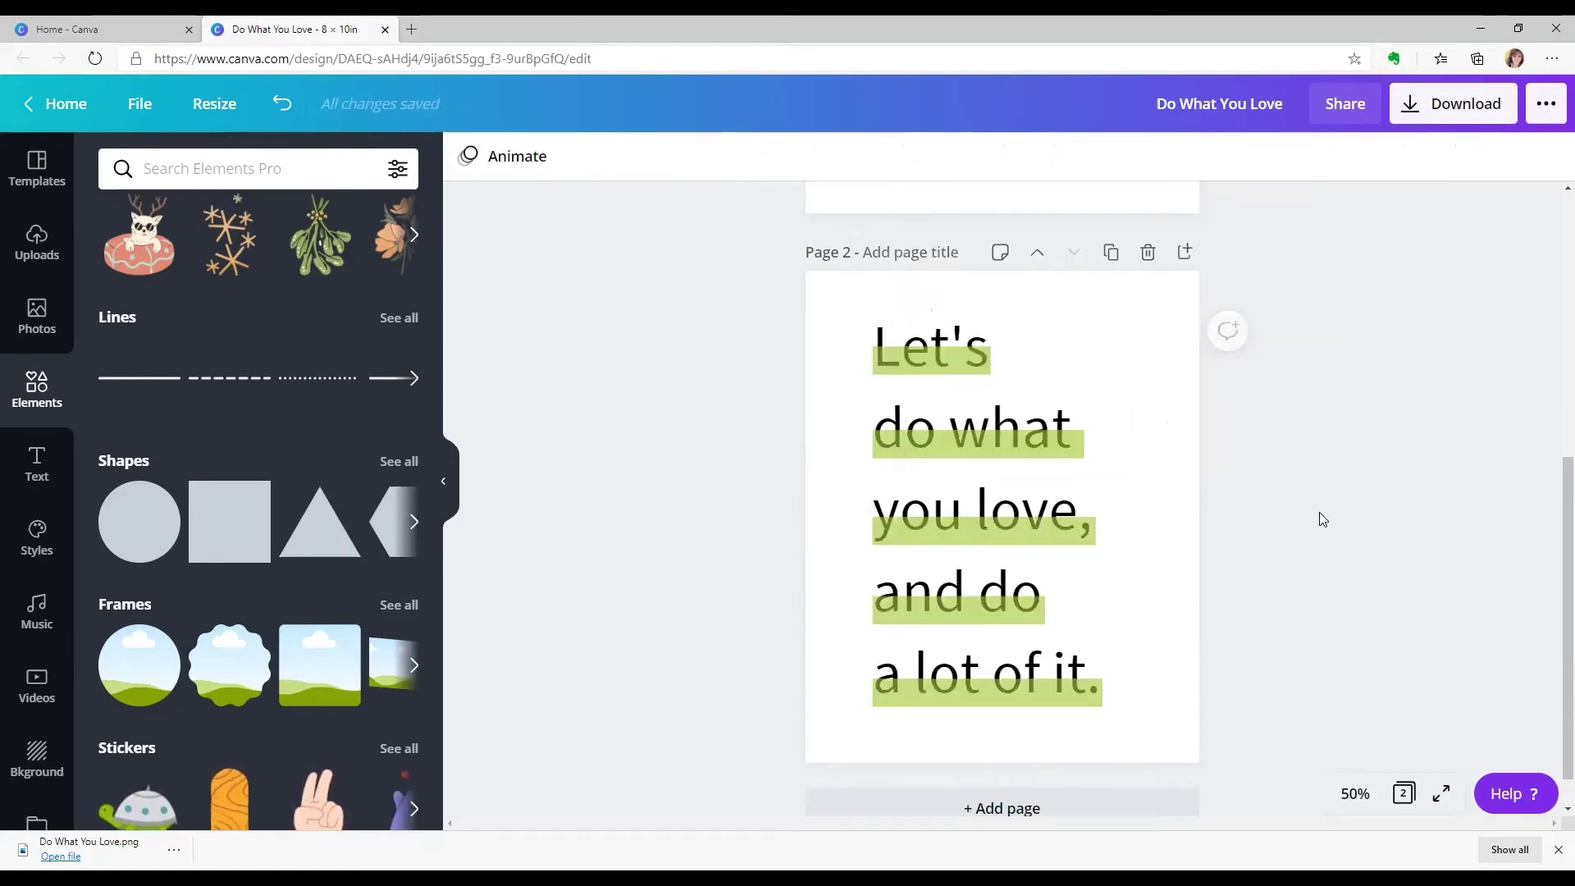
Step: Colour the five highlight bars pink, salmon, mint, teal and lavender from the Girl Power palette
{"action": "left_click", "coordinate": [935, 366]}
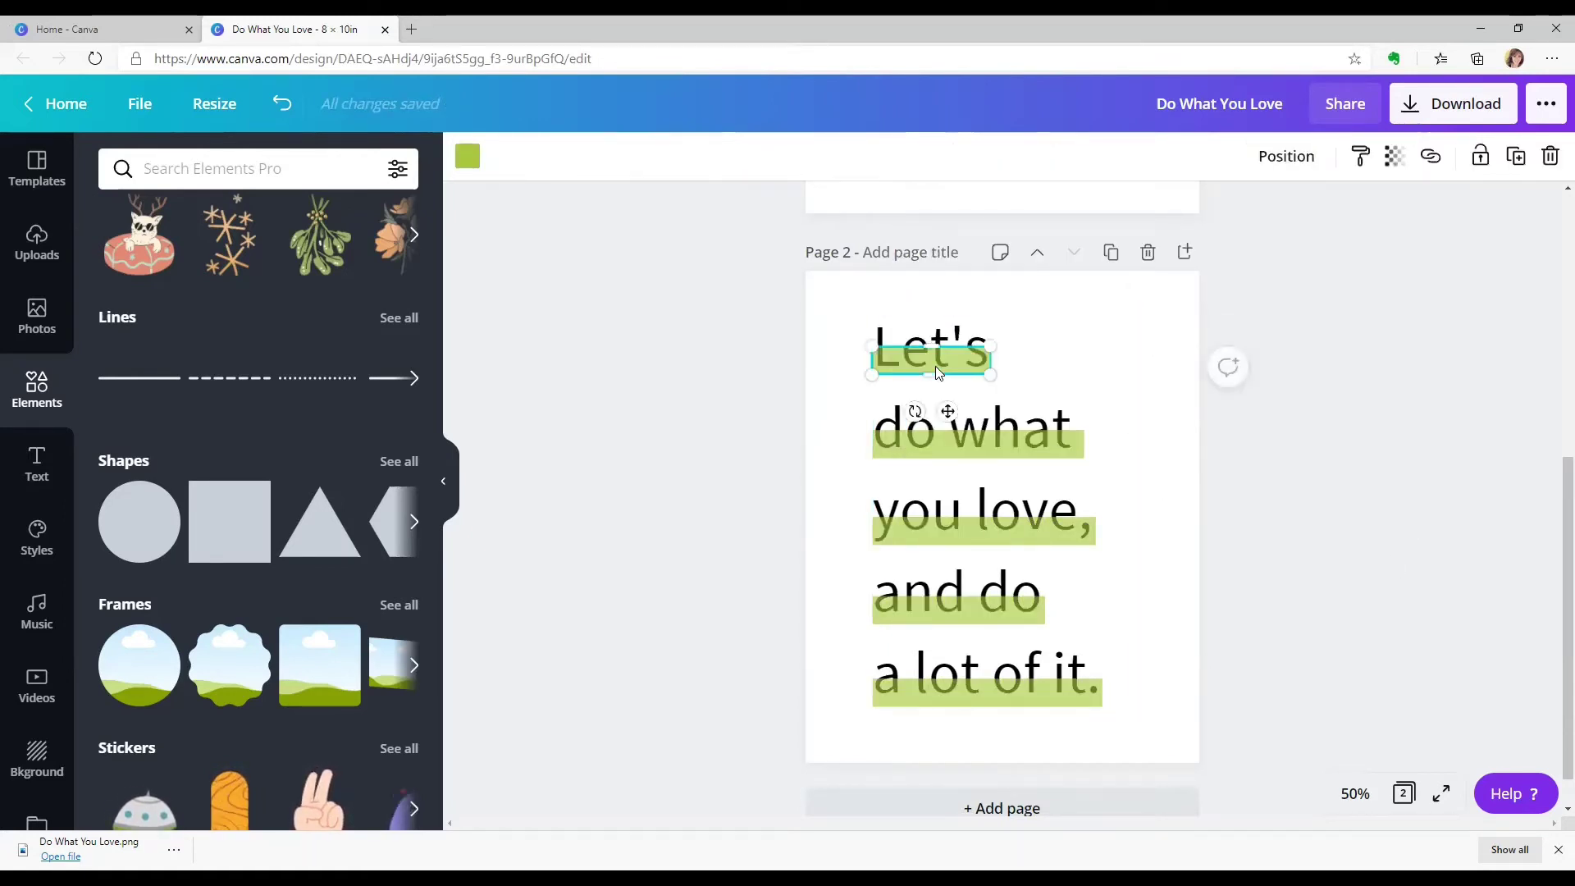
{"action": "left_click", "coordinate": [470, 158]}
{"action": "scroll", "coordinate": [314, 533], "scroll_direction": "down", "scroll_amount": 1}
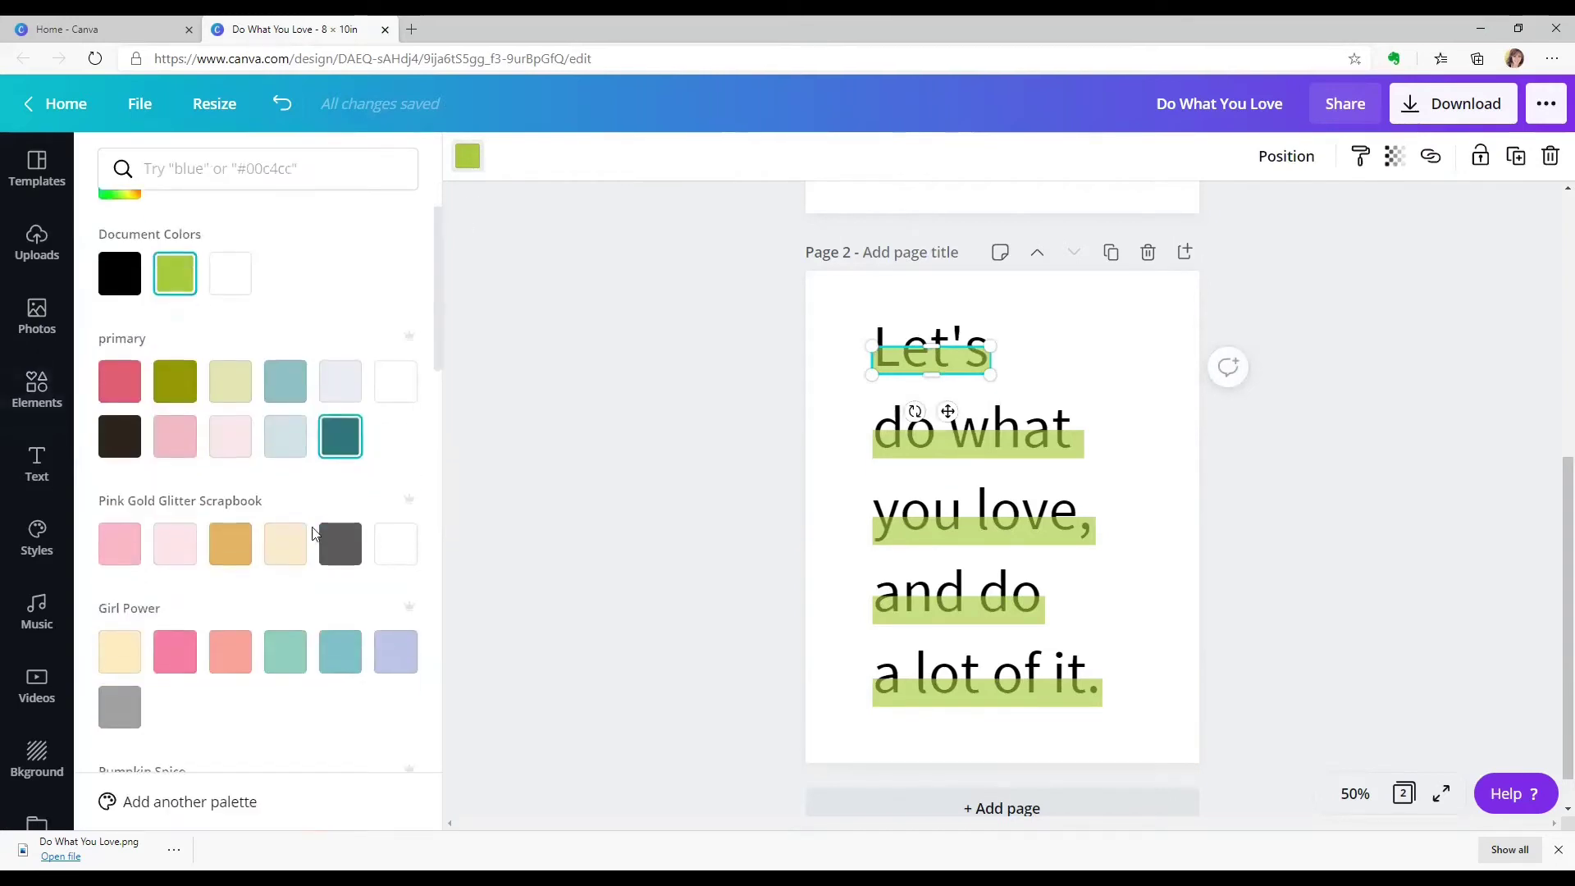
{"action": "left_click", "coordinate": [175, 651]}
{"action": "key", "text": "Tab"}
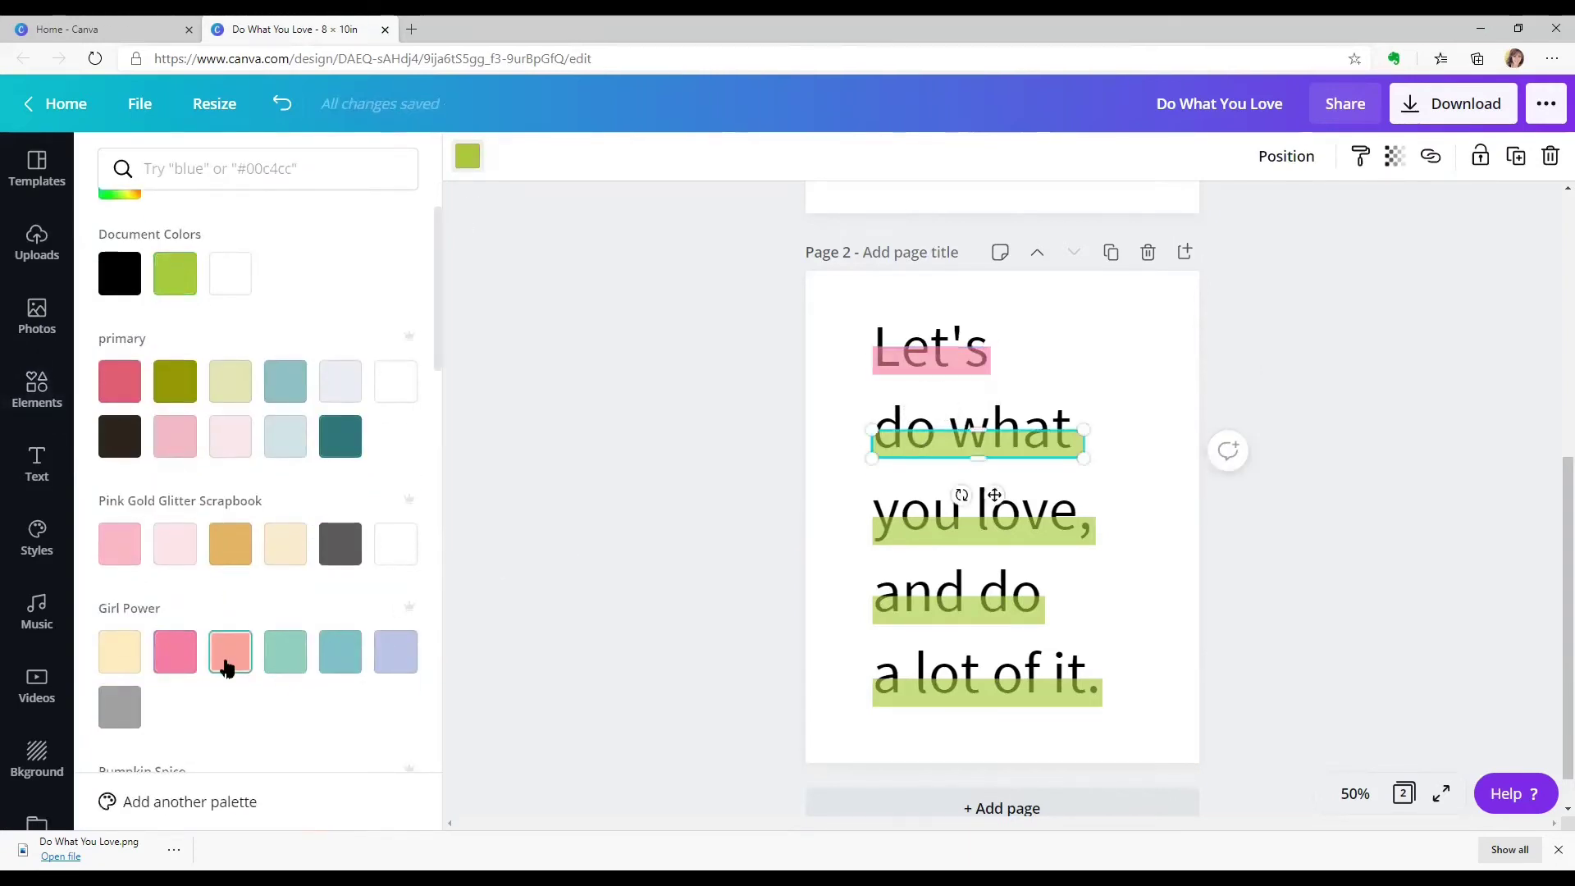
{"action": "left_click", "coordinate": [229, 651]}
{"action": "key", "text": "Tab"}
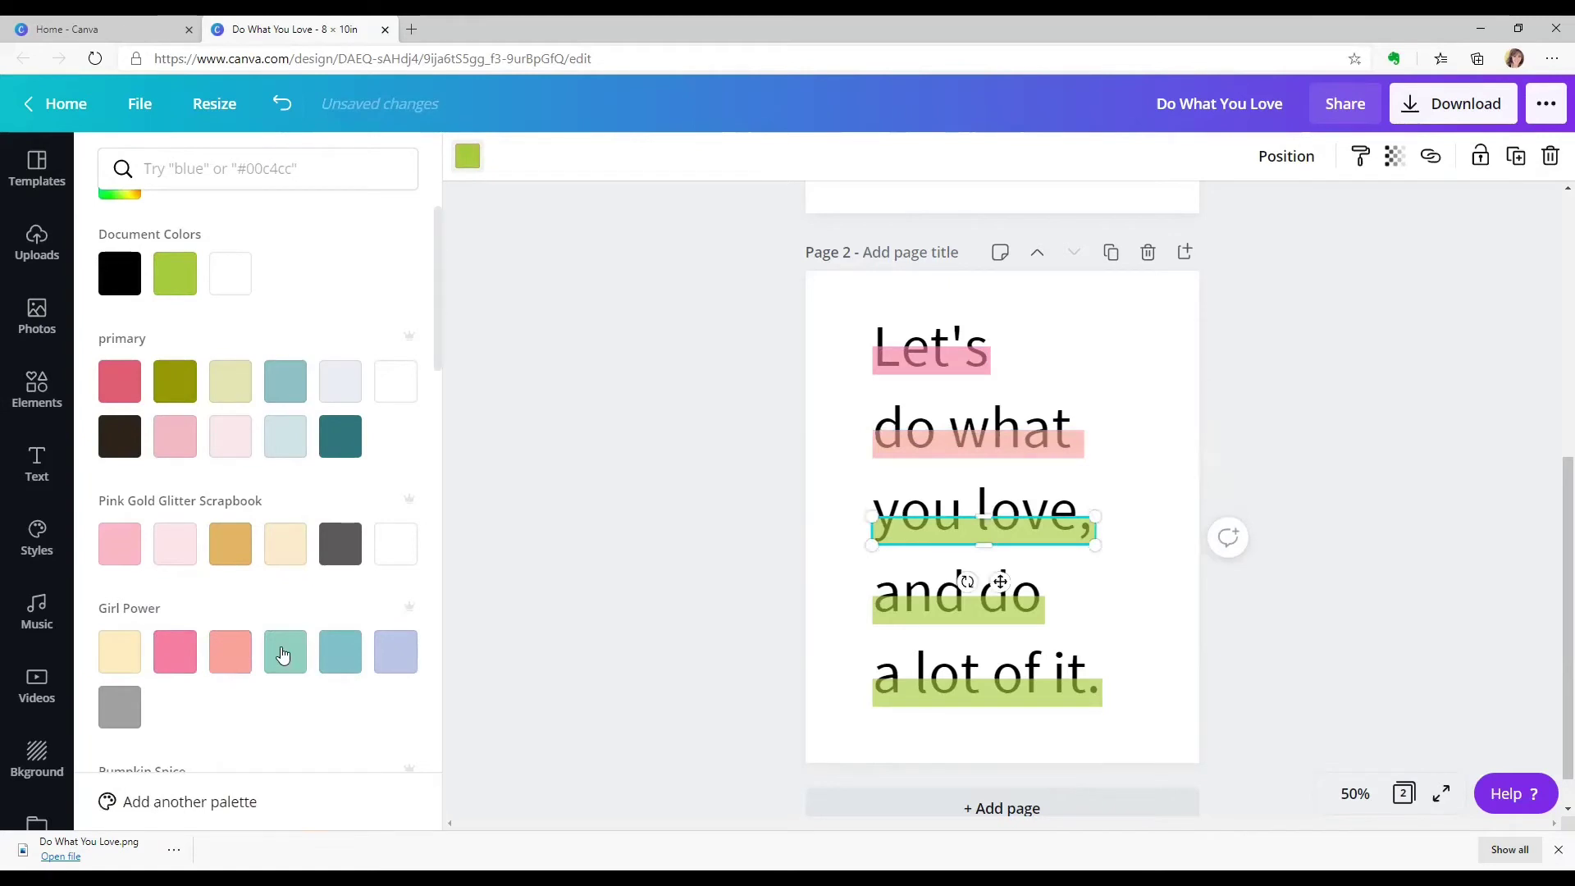
{"action": "left_click", "coordinate": [285, 653]}
{"action": "key", "text": "Tab"}
{"action": "left_click", "coordinate": [340, 652]}
{"action": "left_click", "coordinate": [876, 691]}
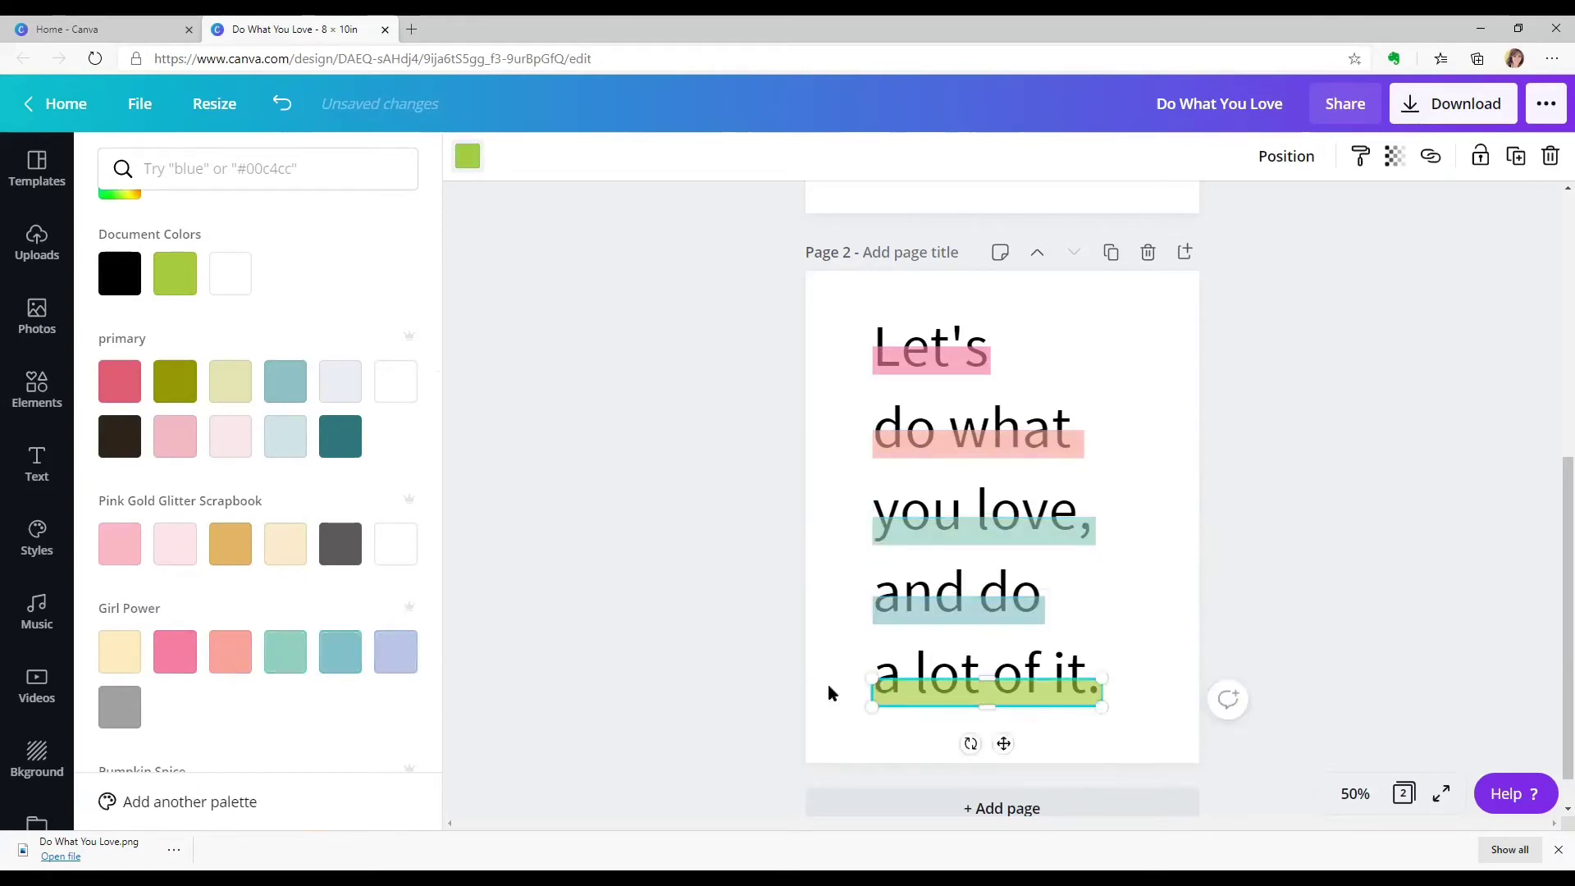
{"action": "left_click", "coordinate": [411, 655]}
Step: Bring the quote text back to the front, over the coloured bars
{"action": "left_click", "coordinate": [1129, 357]}
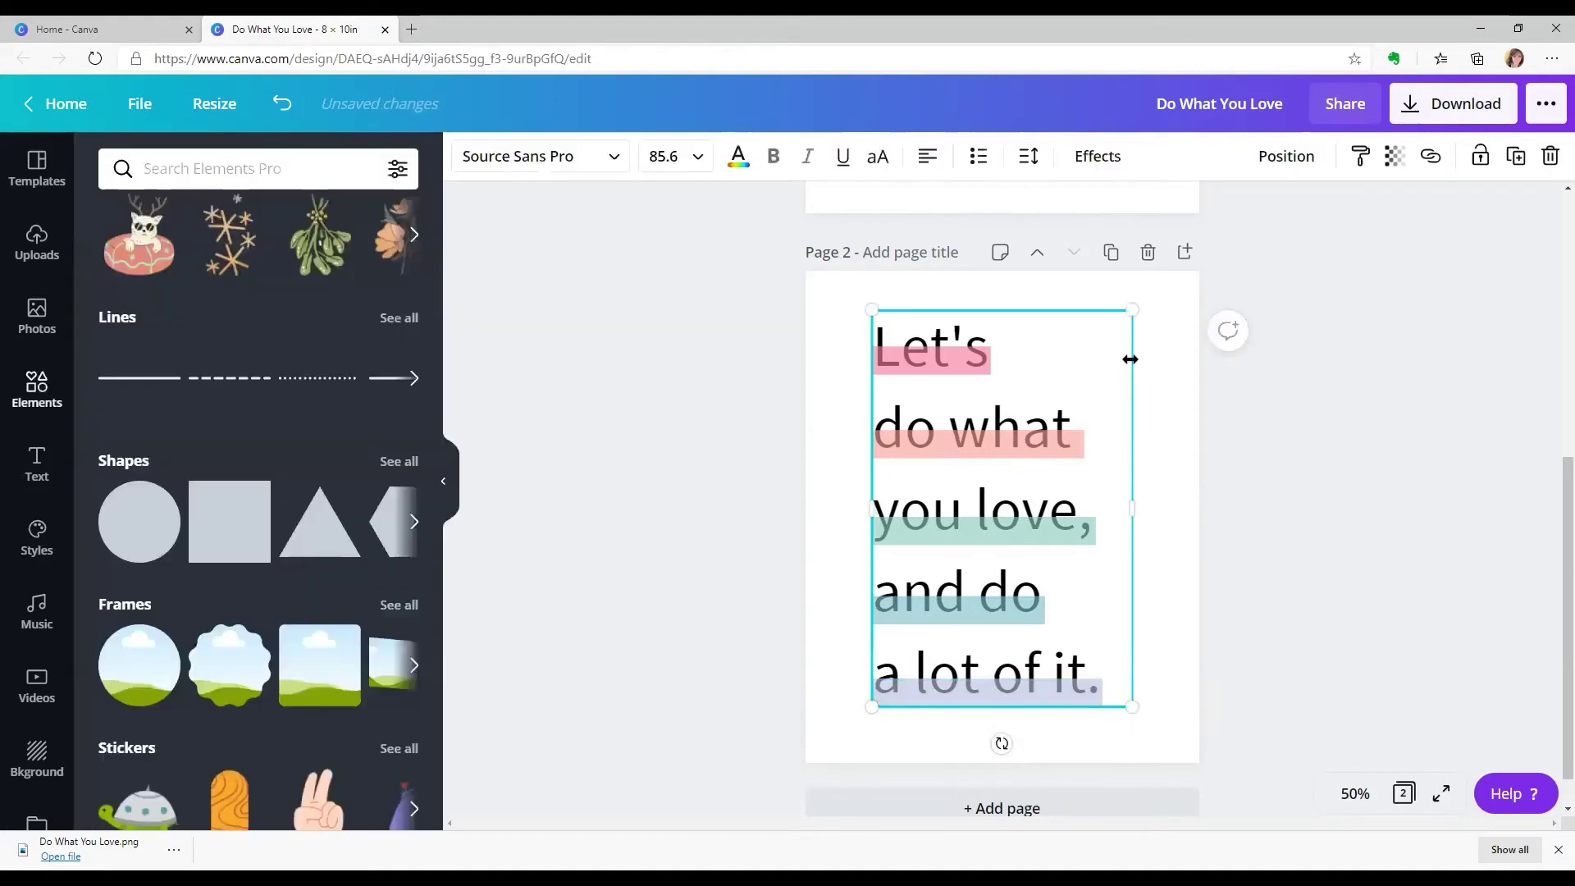
{"action": "left_click", "coordinate": [1287, 157]}
{"action": "left_click", "coordinate": [984, 256]}
{"action": "left_click", "coordinate": [1321, 563]}
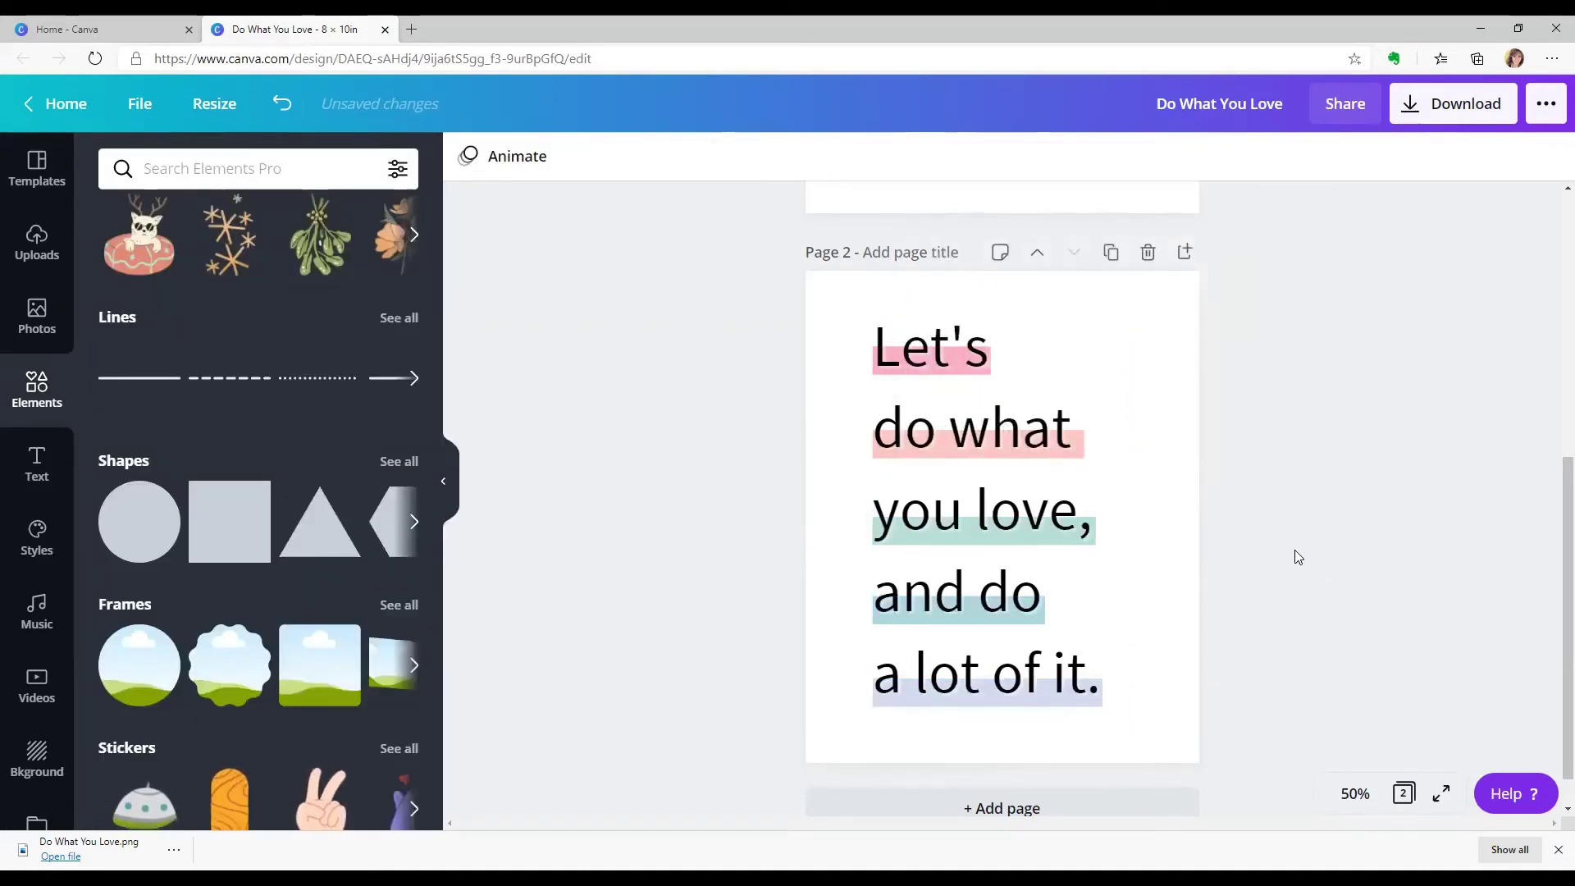
Step: Duplicate page 2 as a new page 3
{"action": "scroll", "coordinate": [1161, 476], "scroll_direction": "down", "scroll_amount": 1}
{"action": "scroll", "coordinate": [1149, 394], "scroll_direction": "up", "scroll_amount": 2}
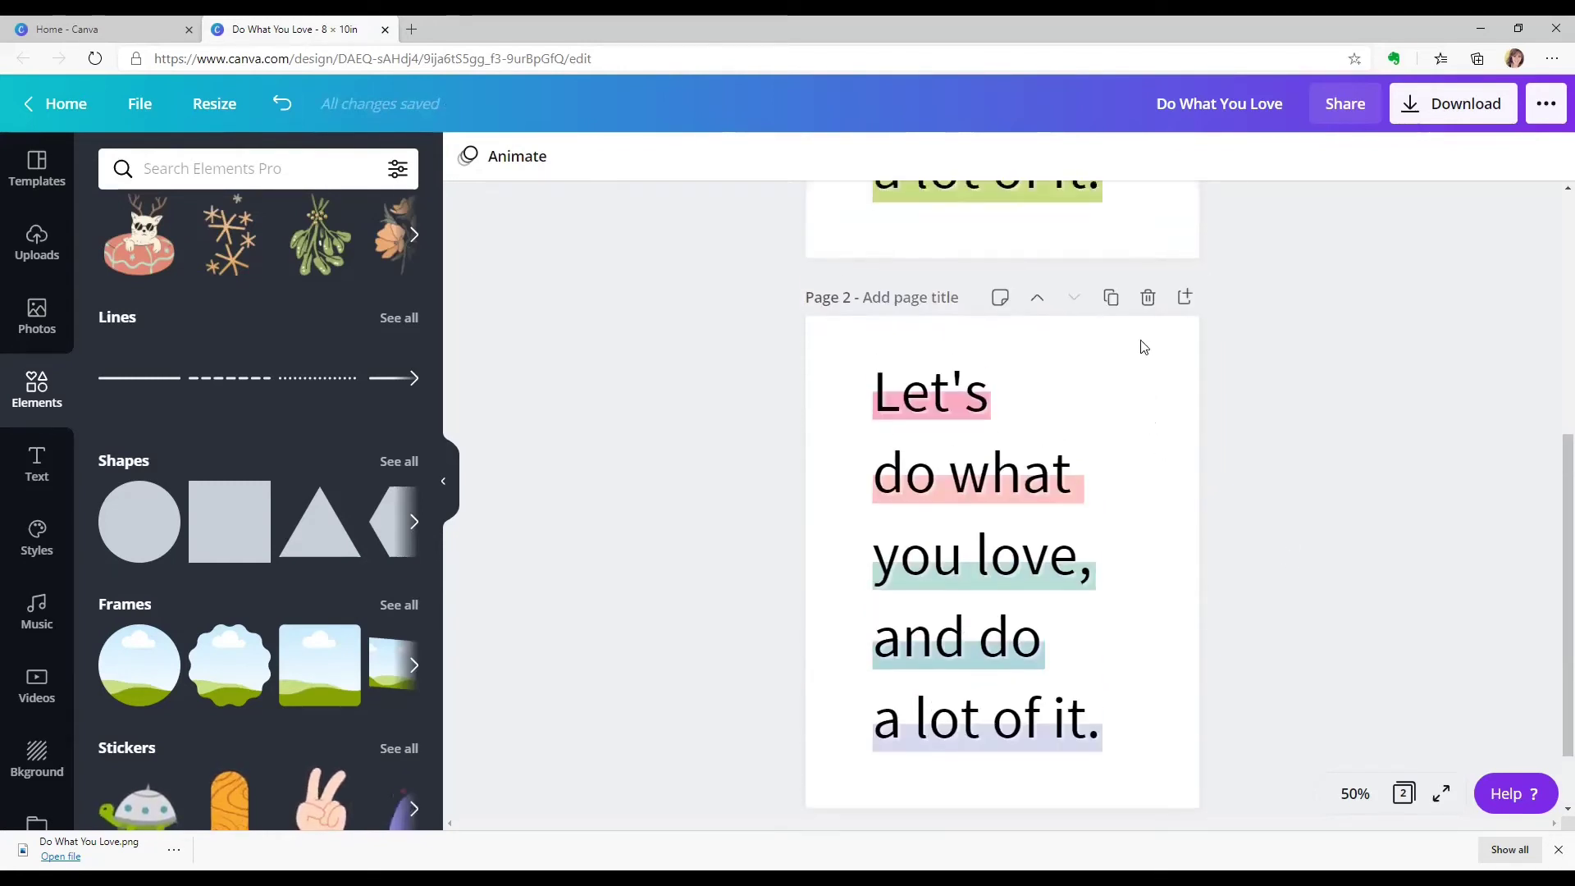
{"action": "left_click", "coordinate": [1112, 306]}
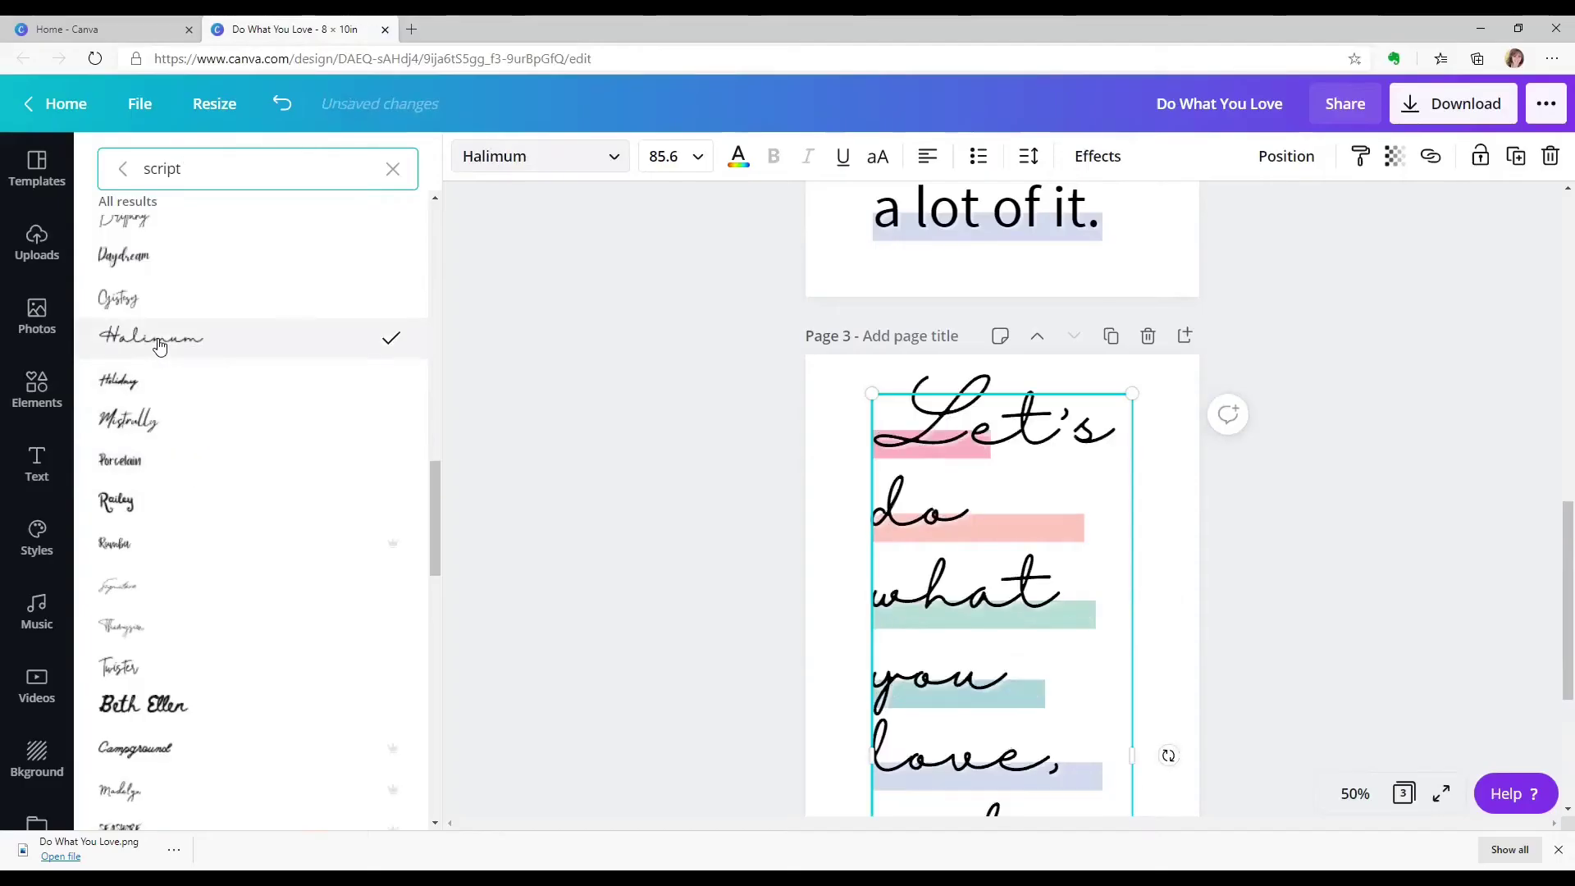
Step: Resize the script text box and set the font size to 64
{"action": "scroll", "coordinate": [1213, 540], "scroll_direction": "down", "scroll_amount": 3}
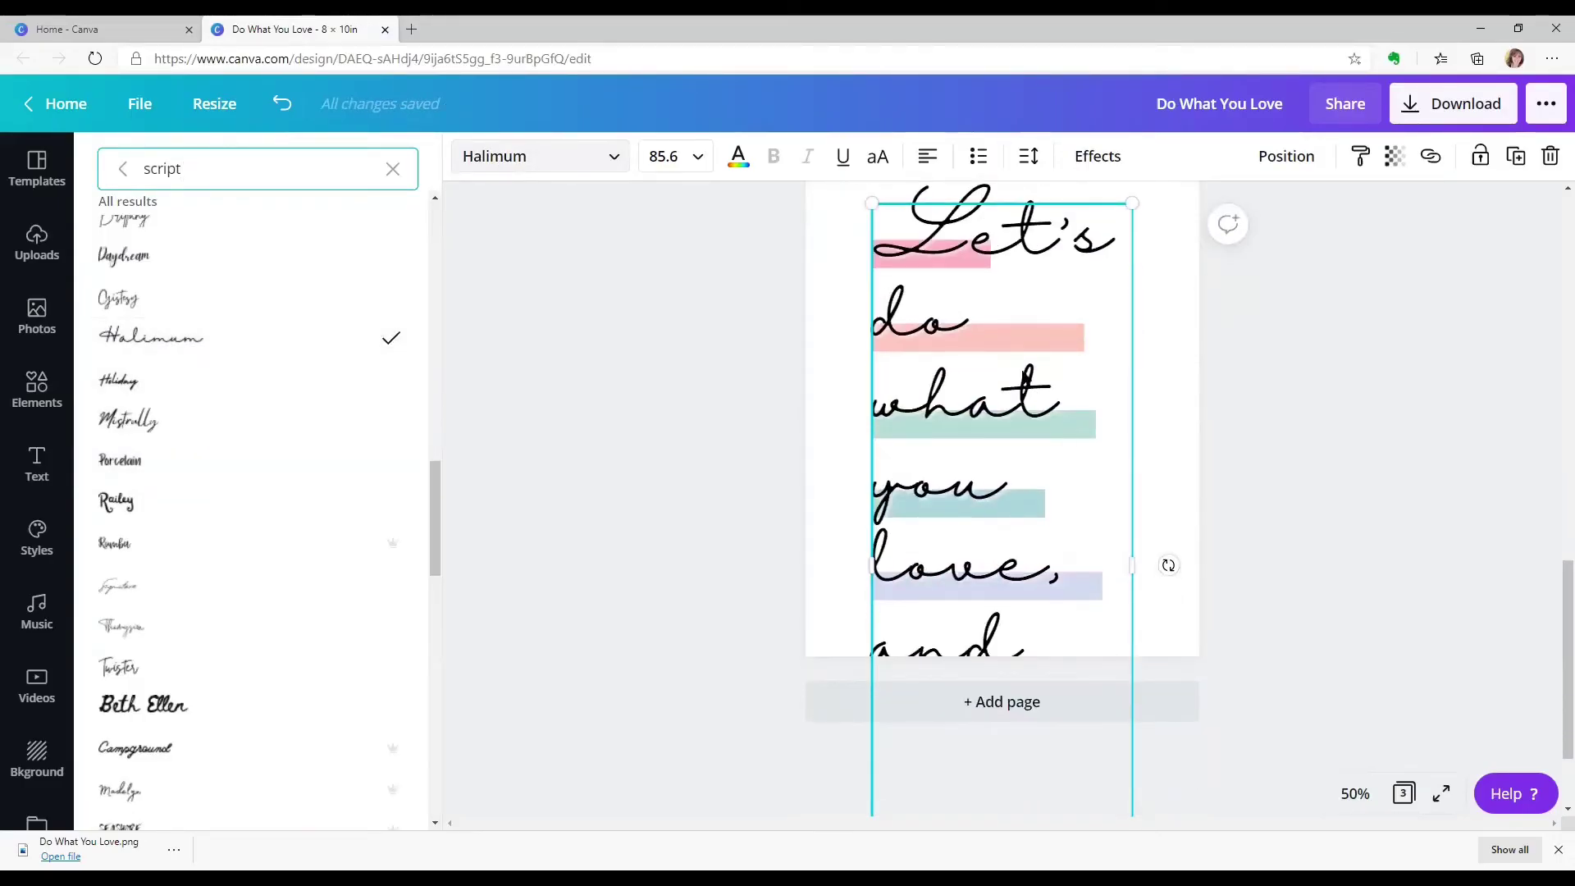
{"action": "scroll", "coordinate": [1133, 714], "scroll_direction": "down", "scroll_amount": 2}
{"action": "left_click_drag", "start_coordinate": [1119, 791], "coordinate": [1100, 700]}
{"action": "left_click_drag", "start_coordinate": [1058, 483], "coordinate": [1165, 478]}
{"action": "left_click", "coordinate": [695, 168]}
{"action": "scroll", "coordinate": [679, 534], "scroll_direction": "down", "scroll_amount": 3}
{"action": "left_click", "coordinate": [662, 622]}
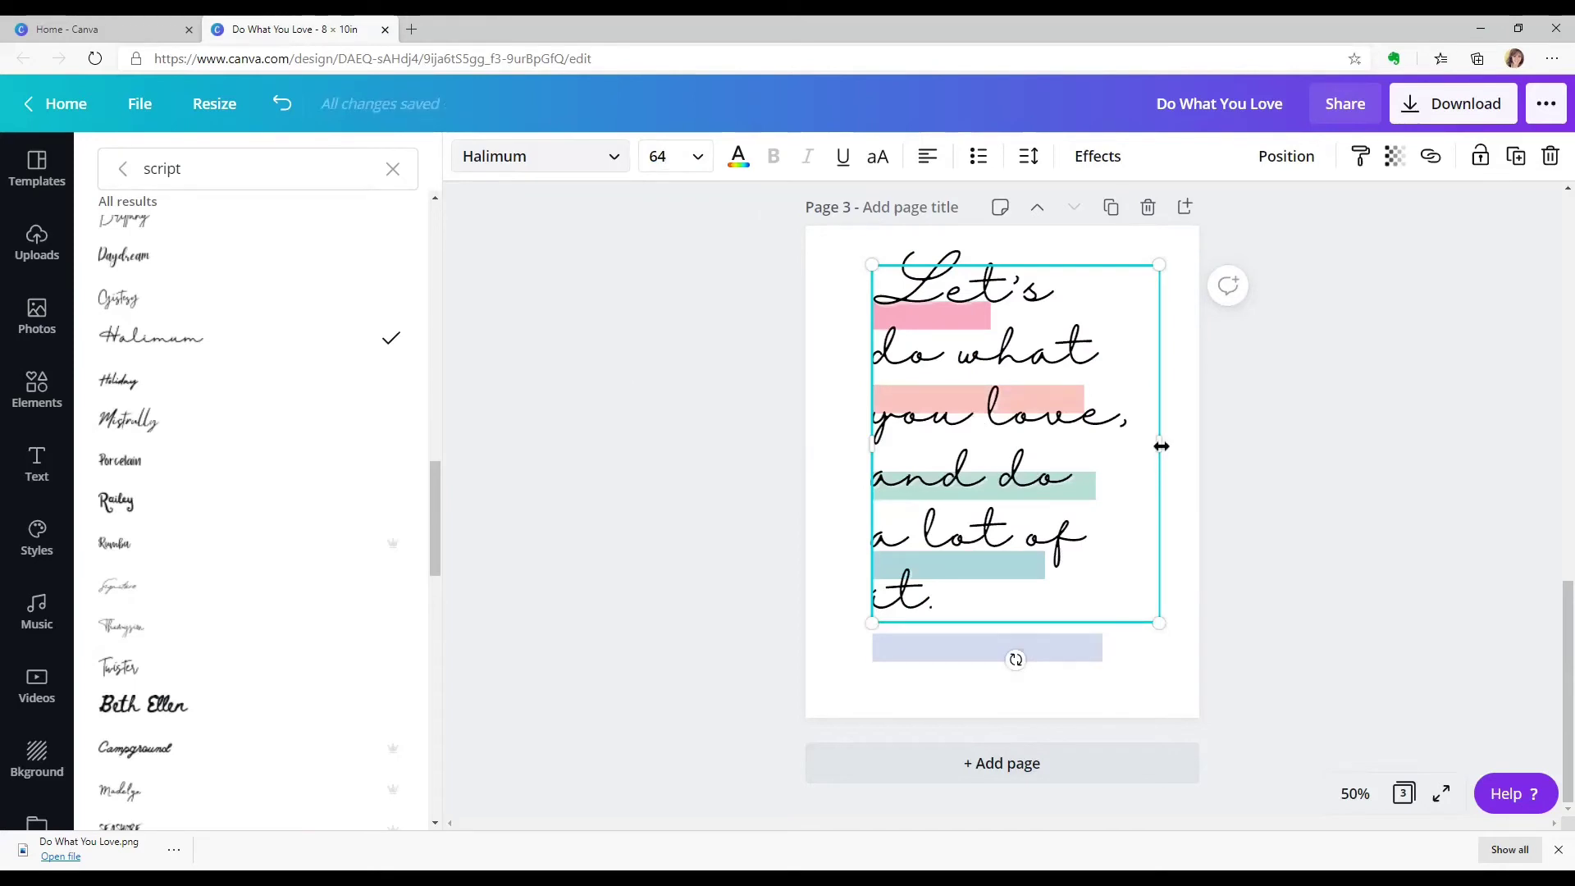
Step: Widen the text box, move it aside and marquee-select the coloured bars
{"action": "left_click_drag", "start_coordinate": [1162, 445], "coordinate": [1184, 445]}
{"action": "left_click_drag", "start_coordinate": [1166, 390], "coordinate": [1434, 441]}
{"action": "left_click_drag", "start_coordinate": [834, 288], "coordinate": [978, 693]}
Step: Delete the coloured bars, recentre the quote and give it a teal shadow
{"action": "key", "text": "Delete"}
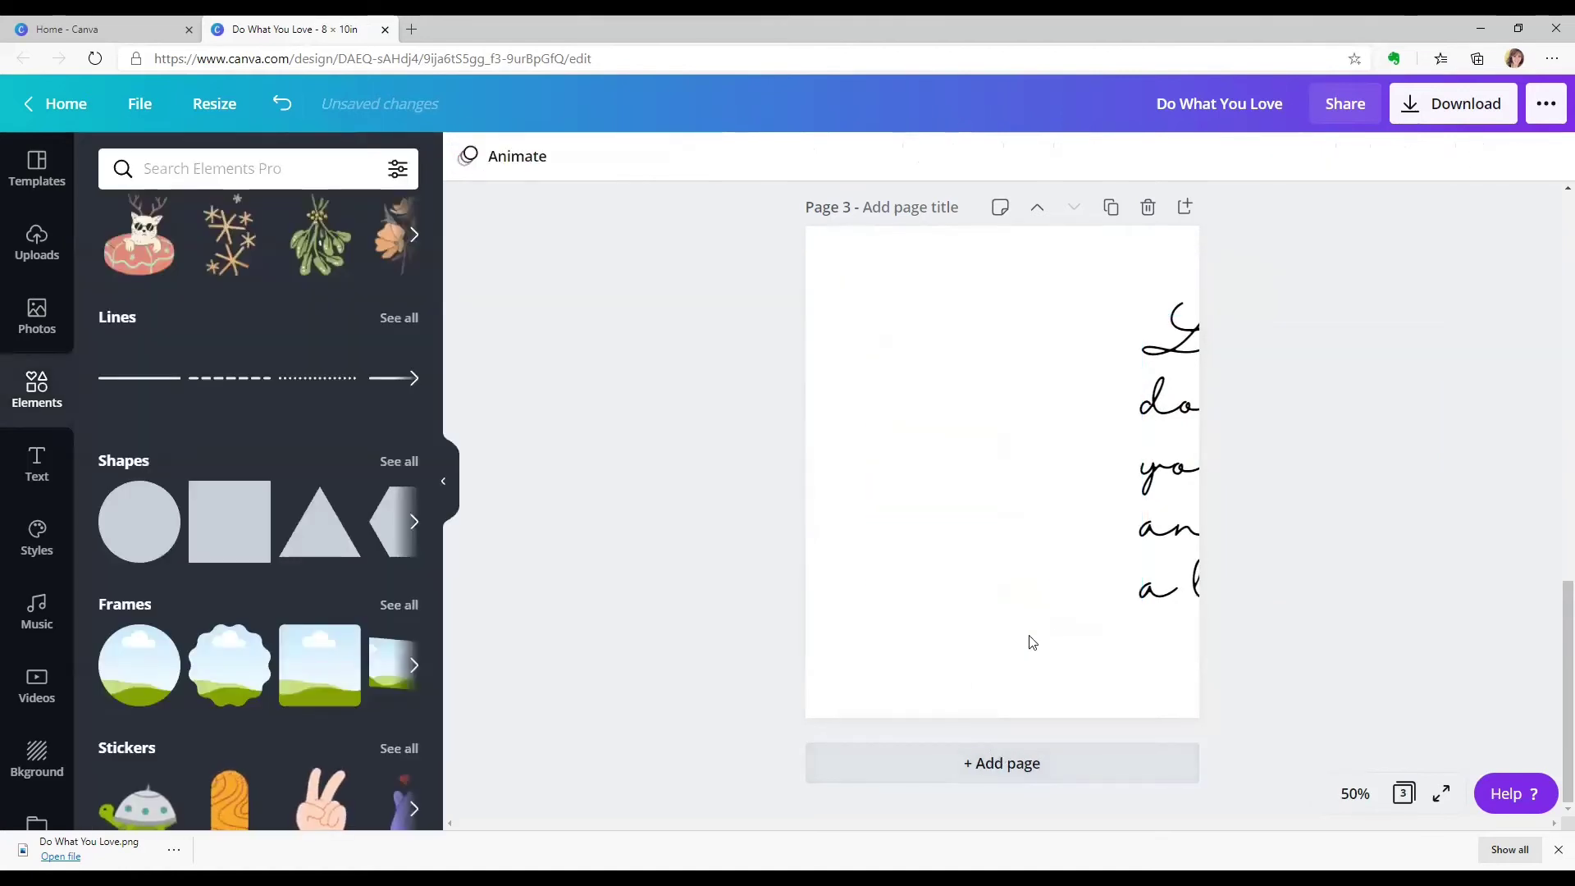
{"action": "left_click_drag", "start_coordinate": [1145, 488], "coordinate": [847, 485]}
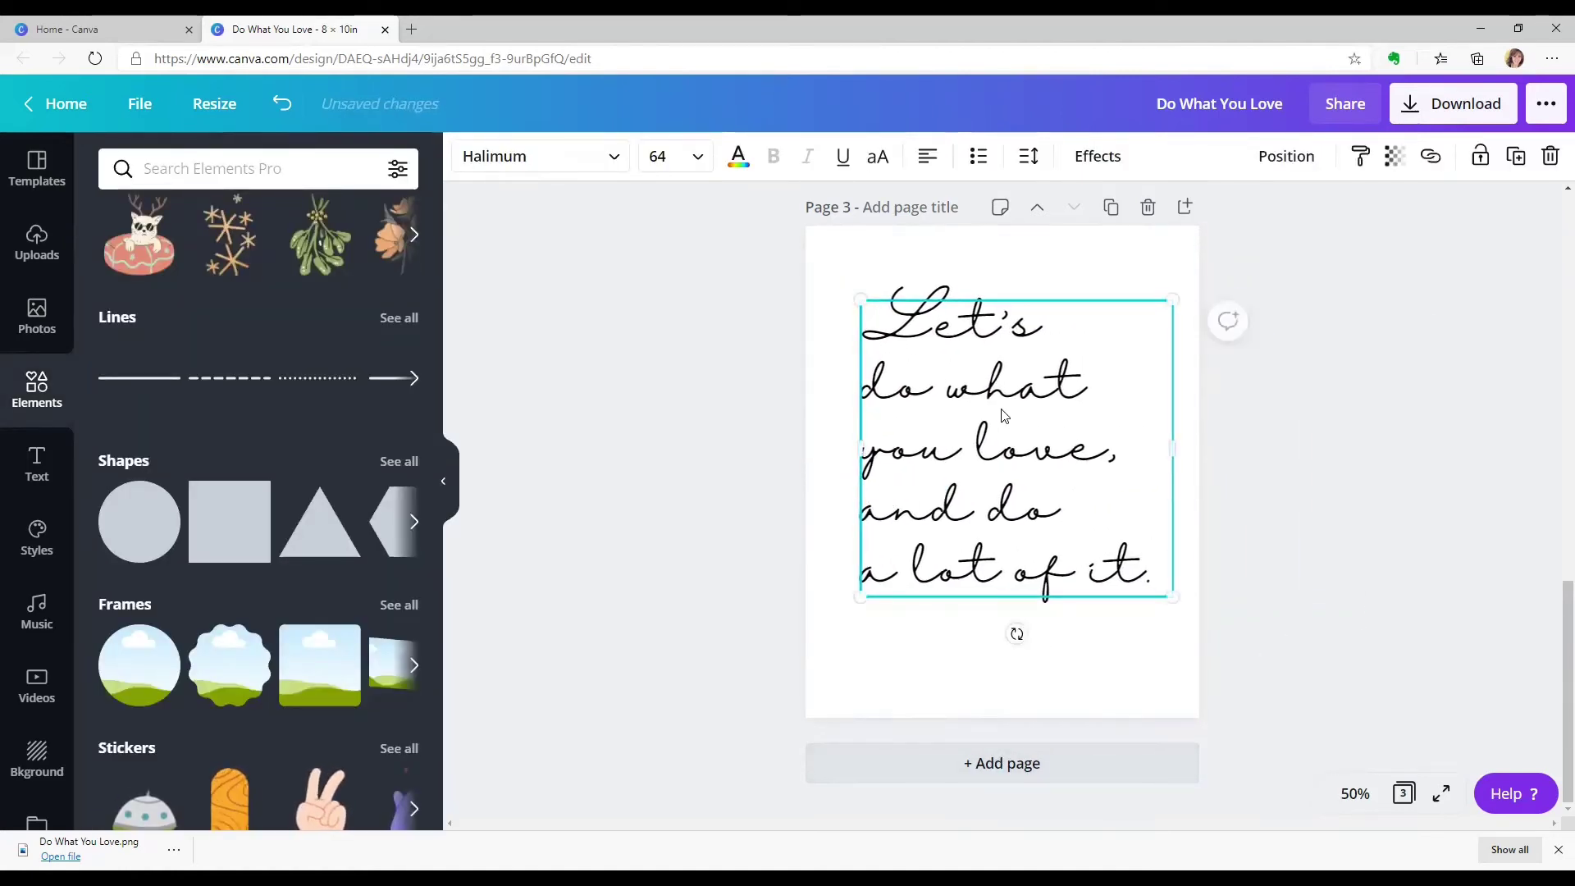
{"action": "left_click", "coordinate": [1094, 158]}
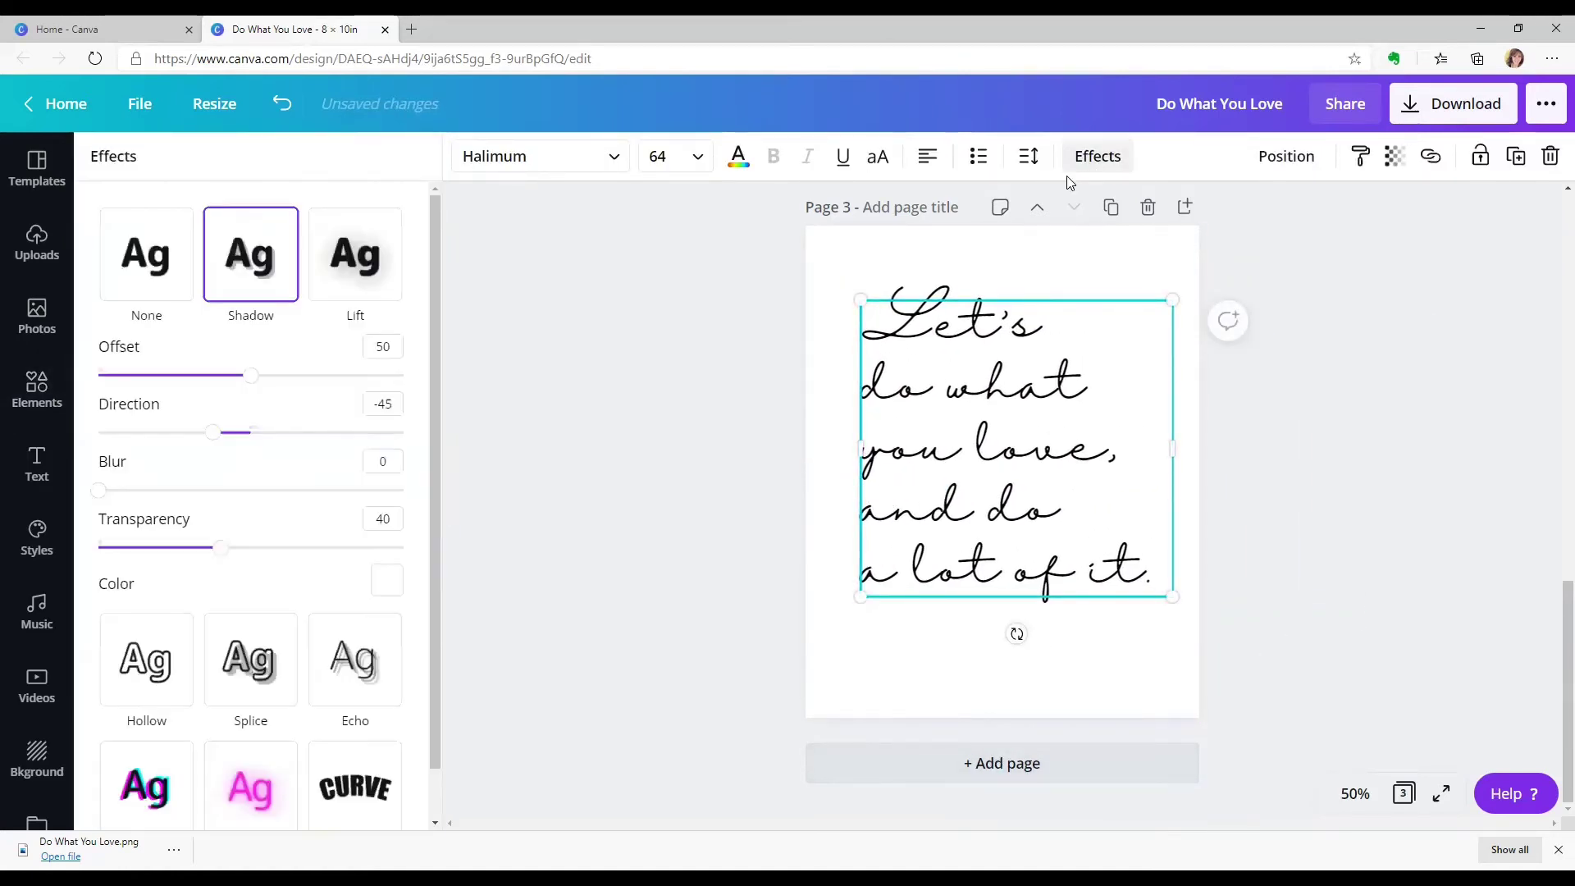
{"action": "left_click", "coordinate": [387, 581]}
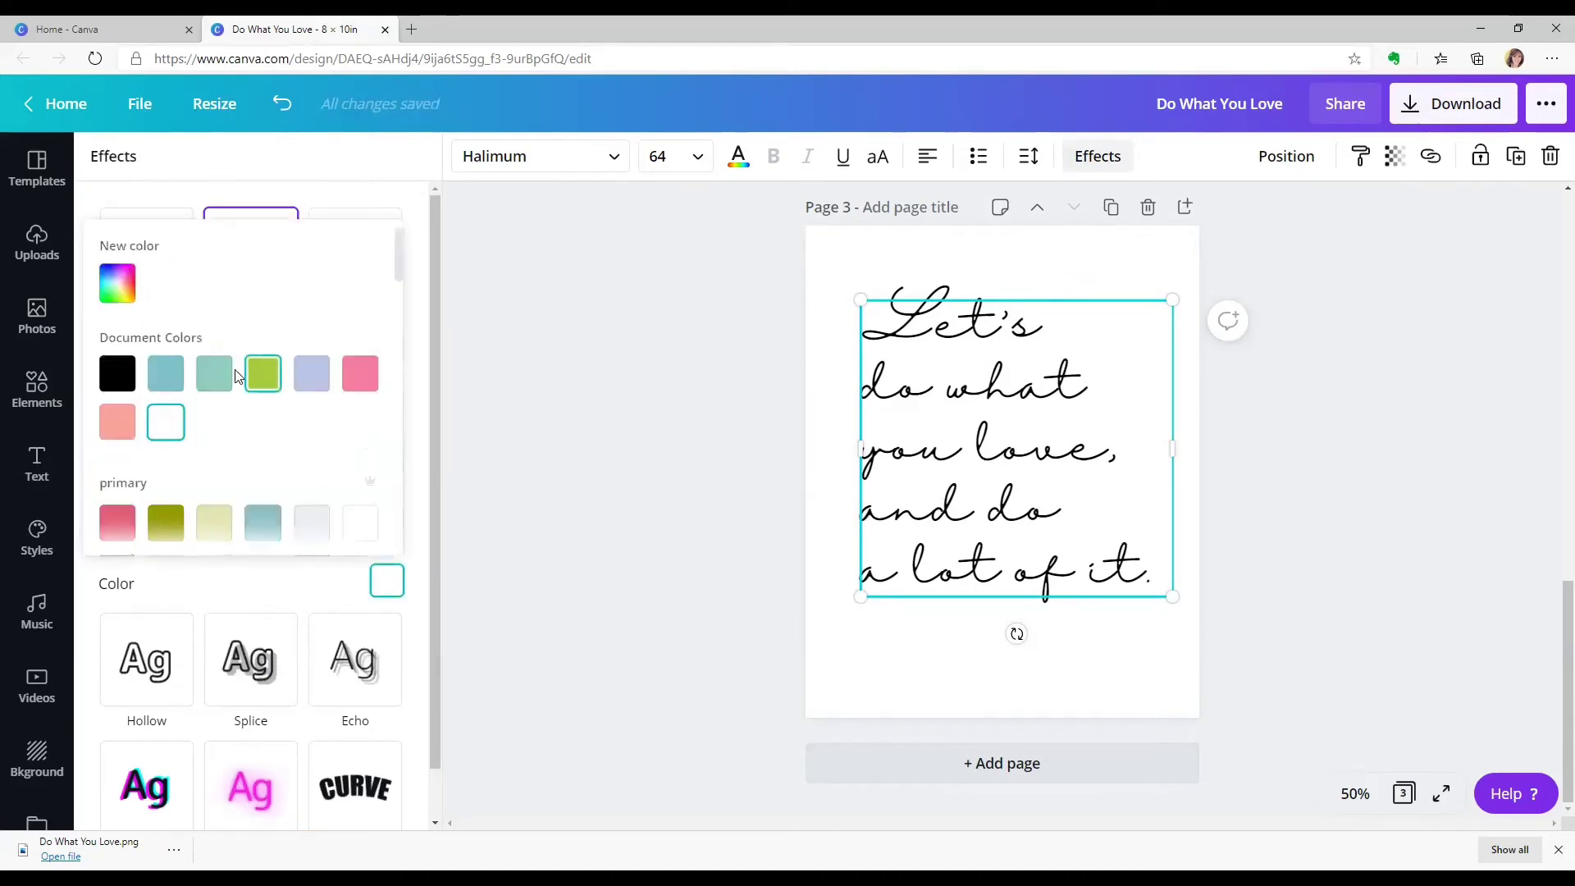
{"action": "left_click", "coordinate": [214, 374]}
{"action": "key", "text": "Escape"}
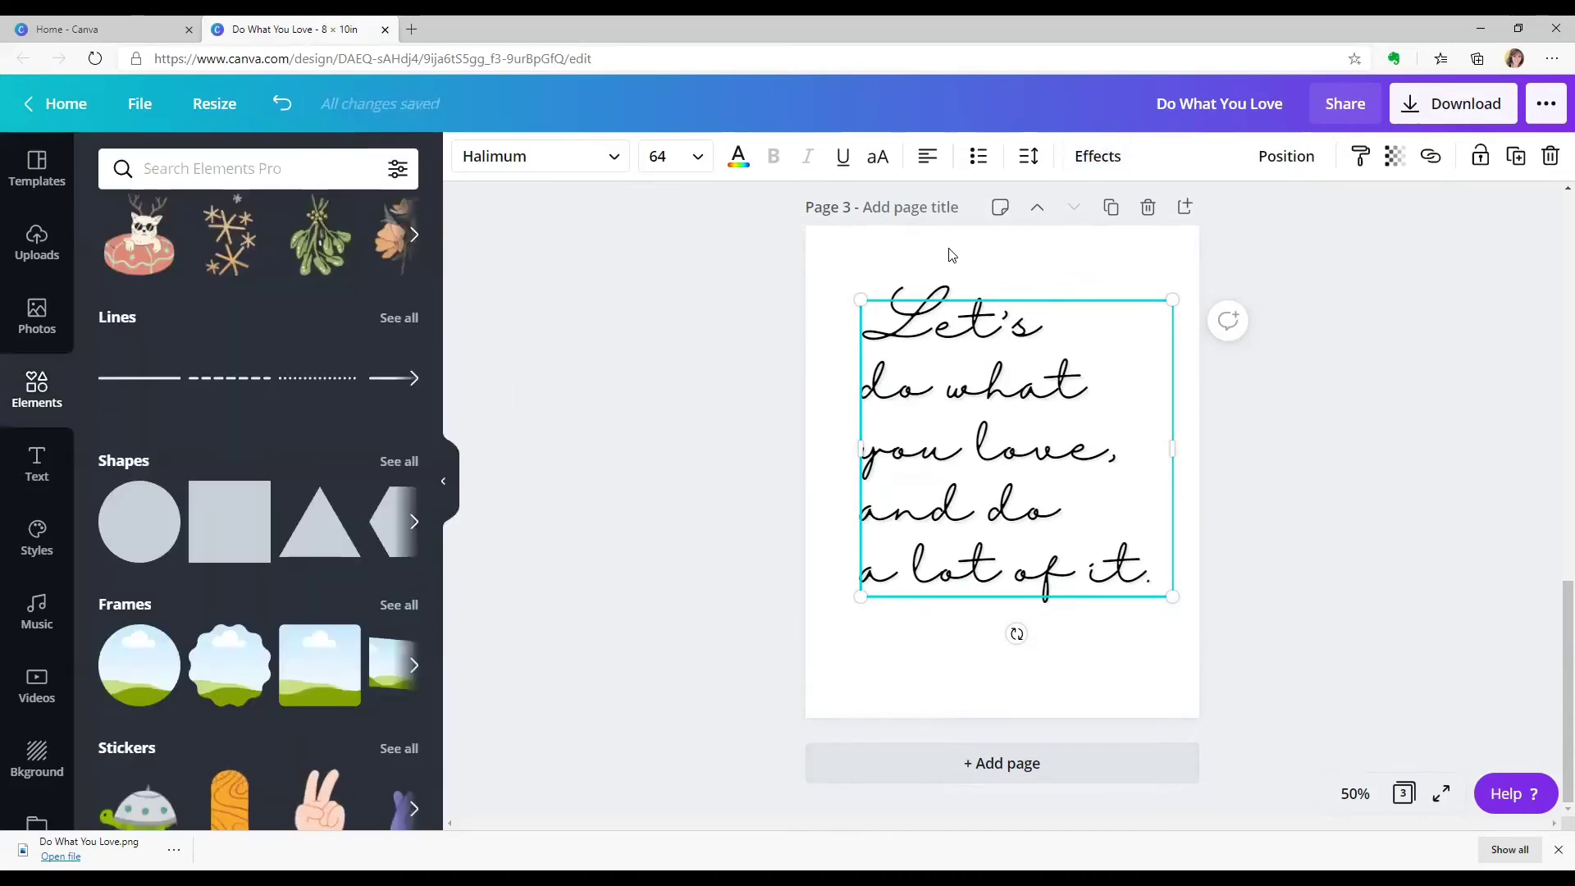
Step: Set the quote to size 72 and widen its box so 'a lot of it.' fits one line
{"action": "left_click", "coordinate": [705, 163]}
{"action": "left_click", "coordinate": [661, 451]}
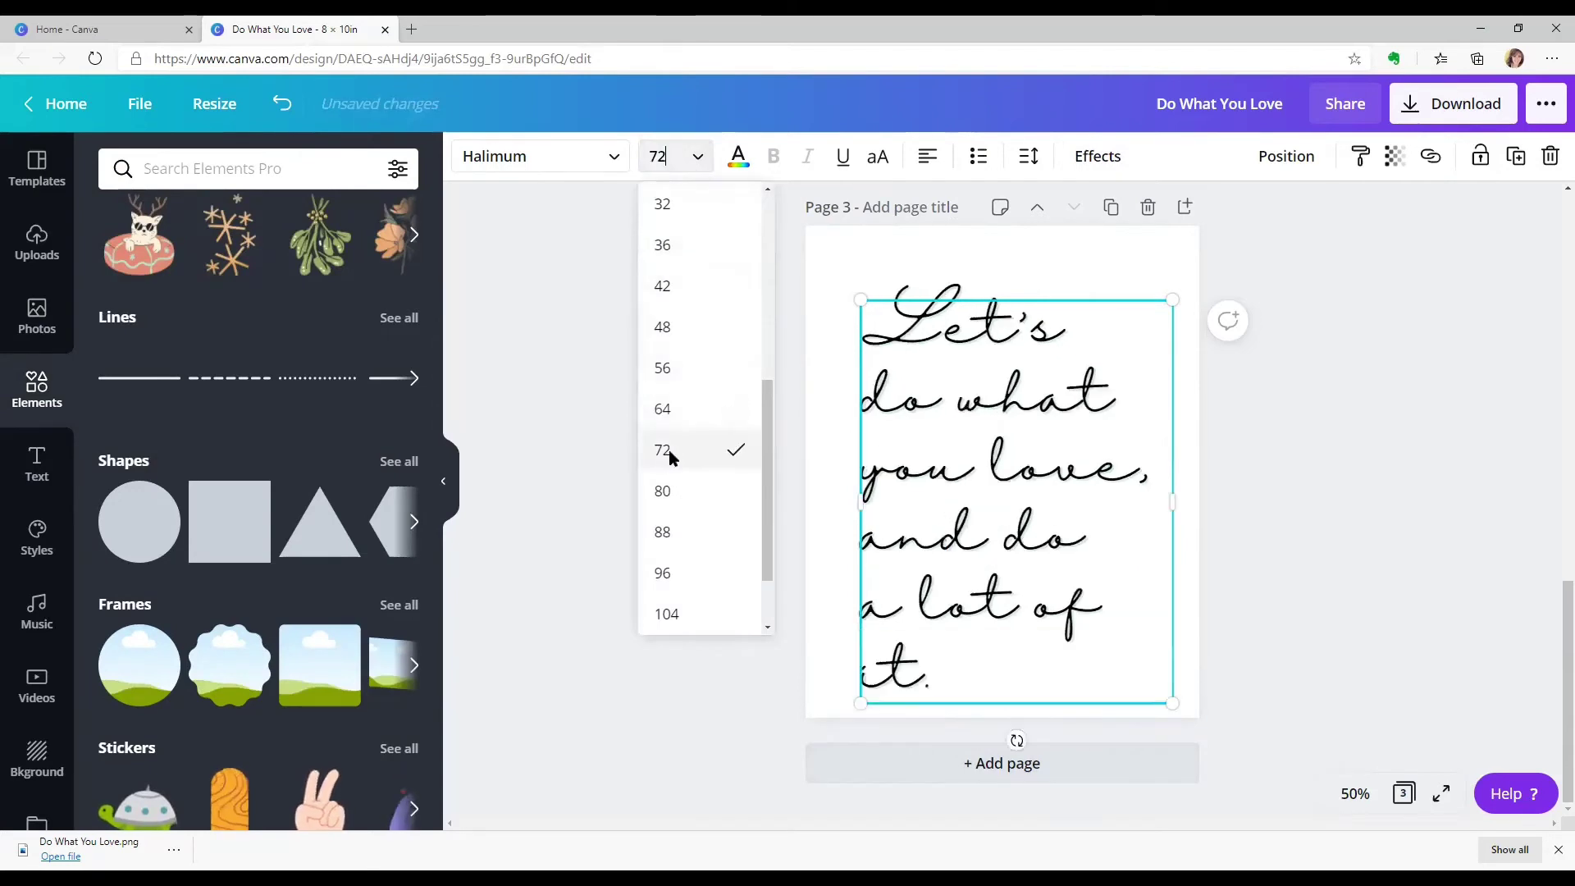
{"action": "left_click_drag", "start_coordinate": [1172, 492], "coordinate": [1197, 491]}
{"action": "left_click_drag", "start_coordinate": [1017, 388], "coordinate": [988, 393]}
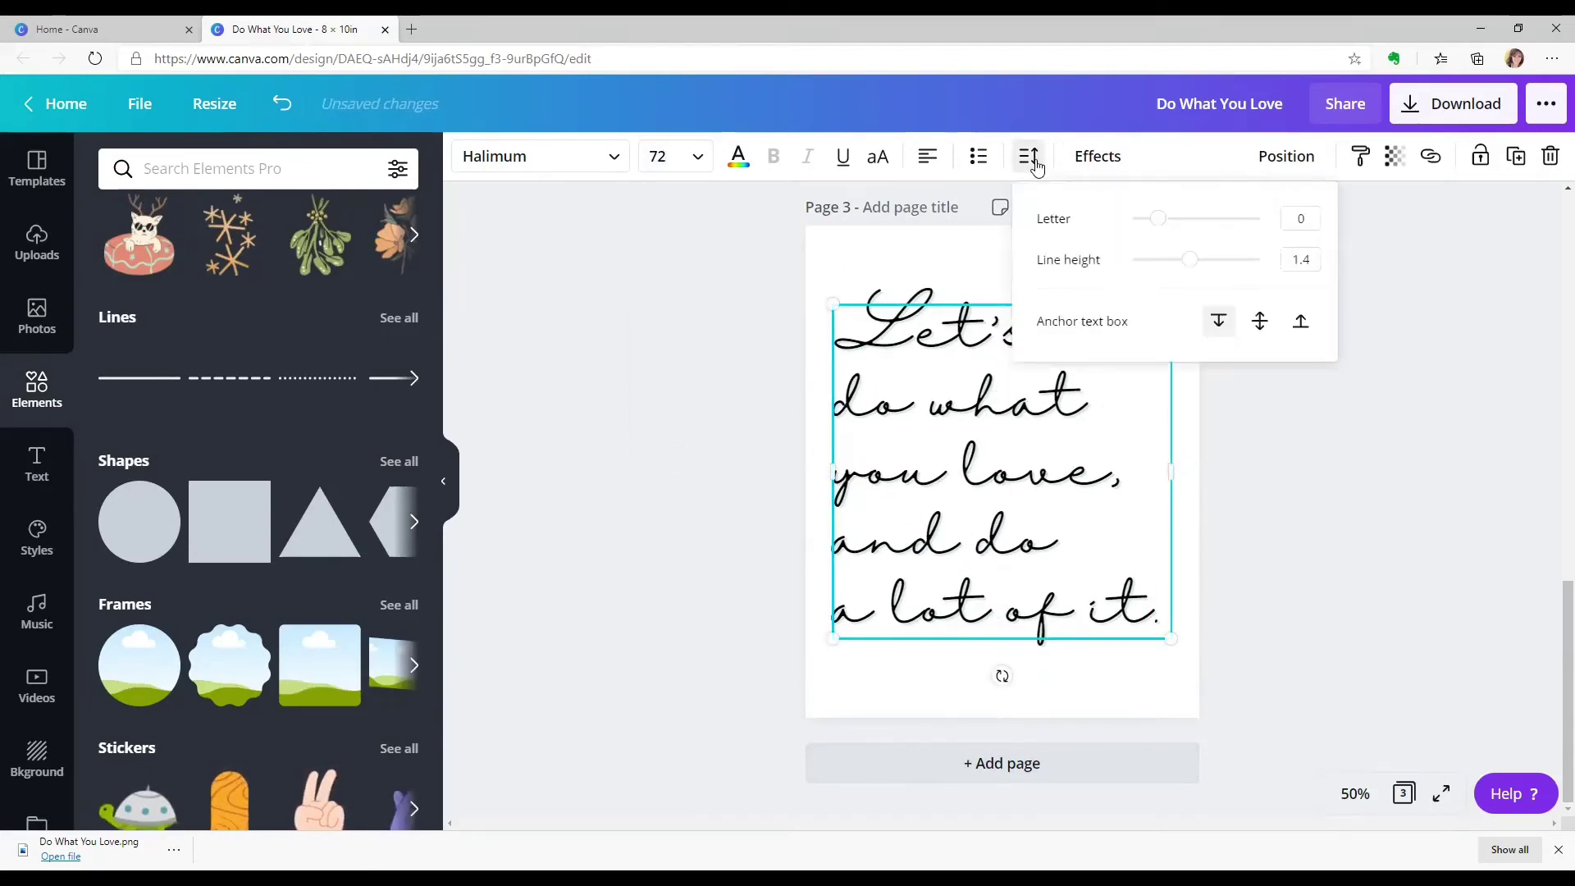
Step: Increase the quote's line height from 1.4 to 1.64
{"action": "left_click", "coordinate": [1032, 163]}
{"action": "left_click_drag", "start_coordinate": [1197, 268], "coordinate": [1206, 268]}
{"action": "left_click", "coordinate": [769, 323]}
{"action": "left_click", "coordinate": [735, 320]}
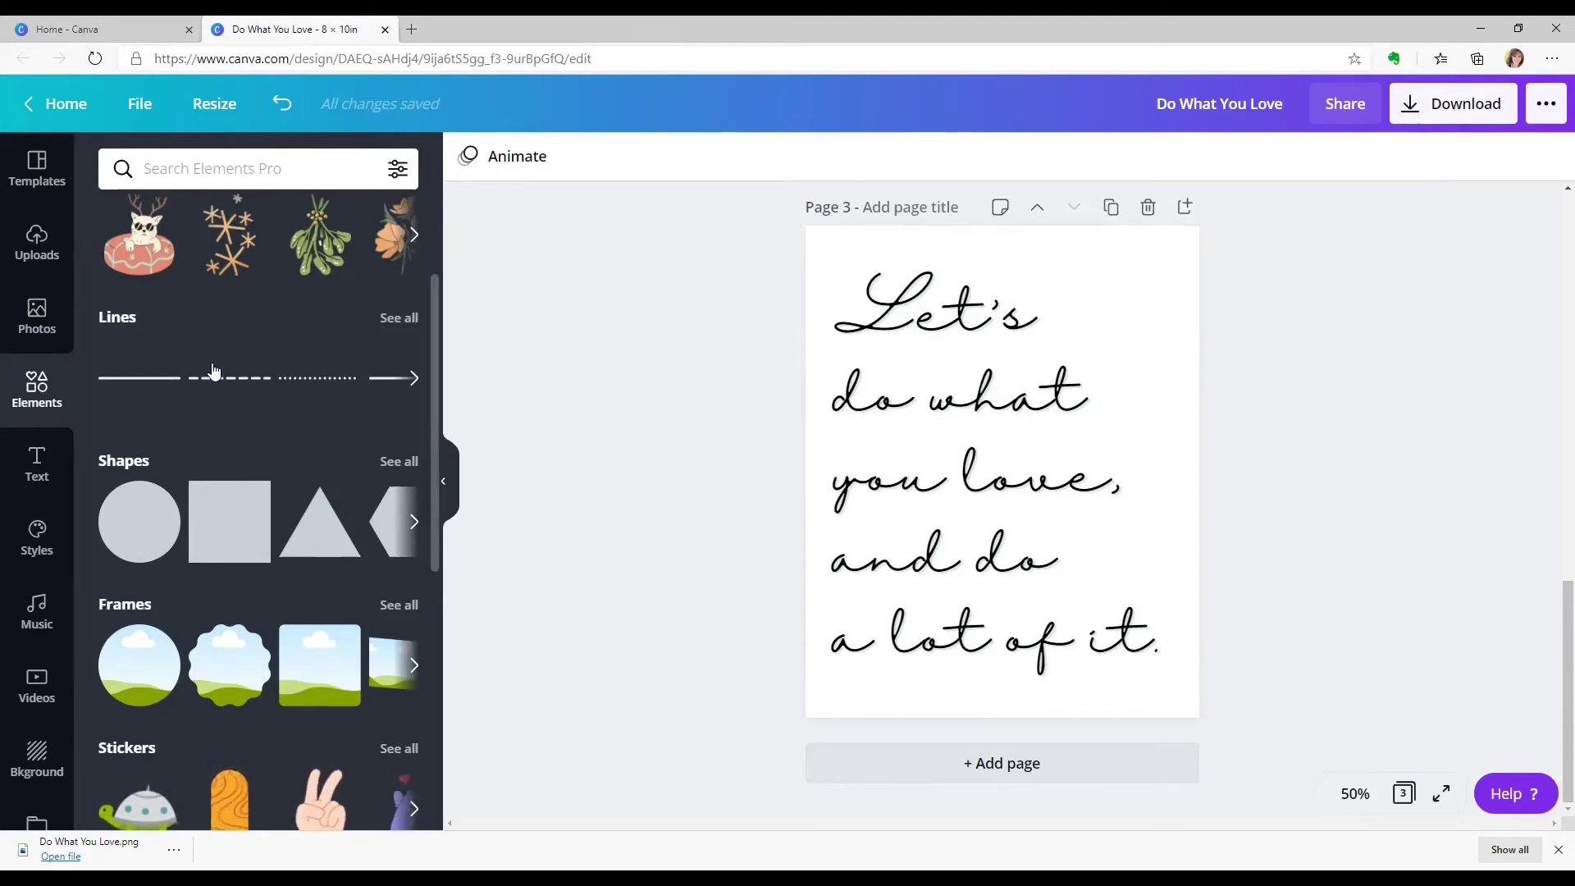
Step: Search Elements for 'flower' and add a small outline flower to page 3
{"action": "scroll", "coordinate": [242, 385], "scroll_direction": "down", "scroll_amount": 4}
{"action": "scroll", "coordinate": [241, 385], "scroll_direction": "down", "scroll_amount": 10}
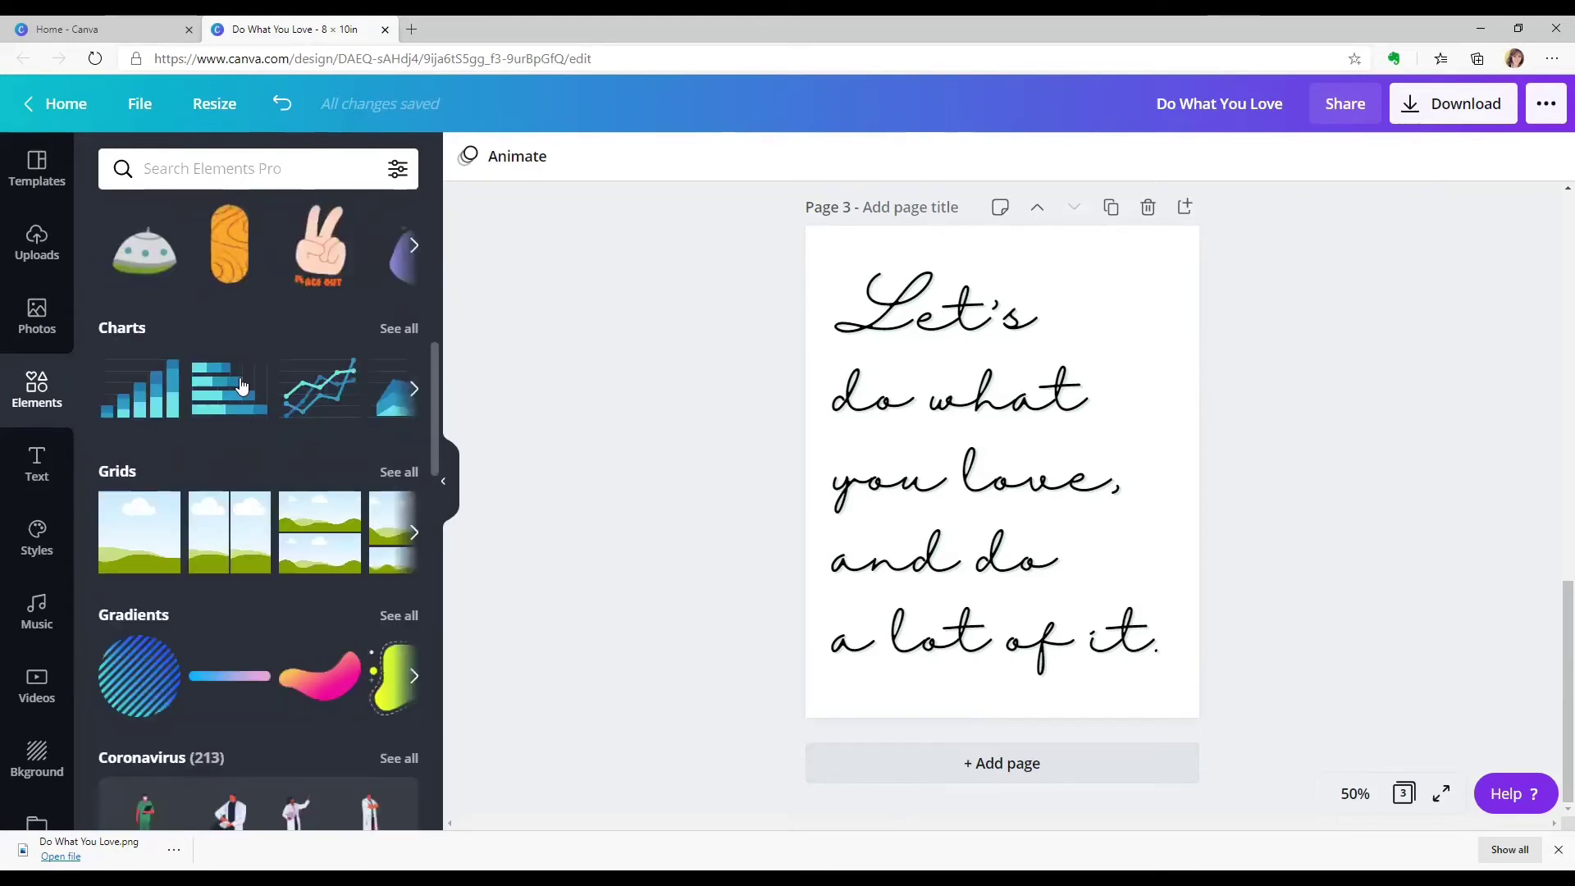
{"action": "scroll", "coordinate": [242, 386], "scroll_direction": "down", "scroll_amount": 5}
{"action": "left_click", "coordinate": [285, 170]}
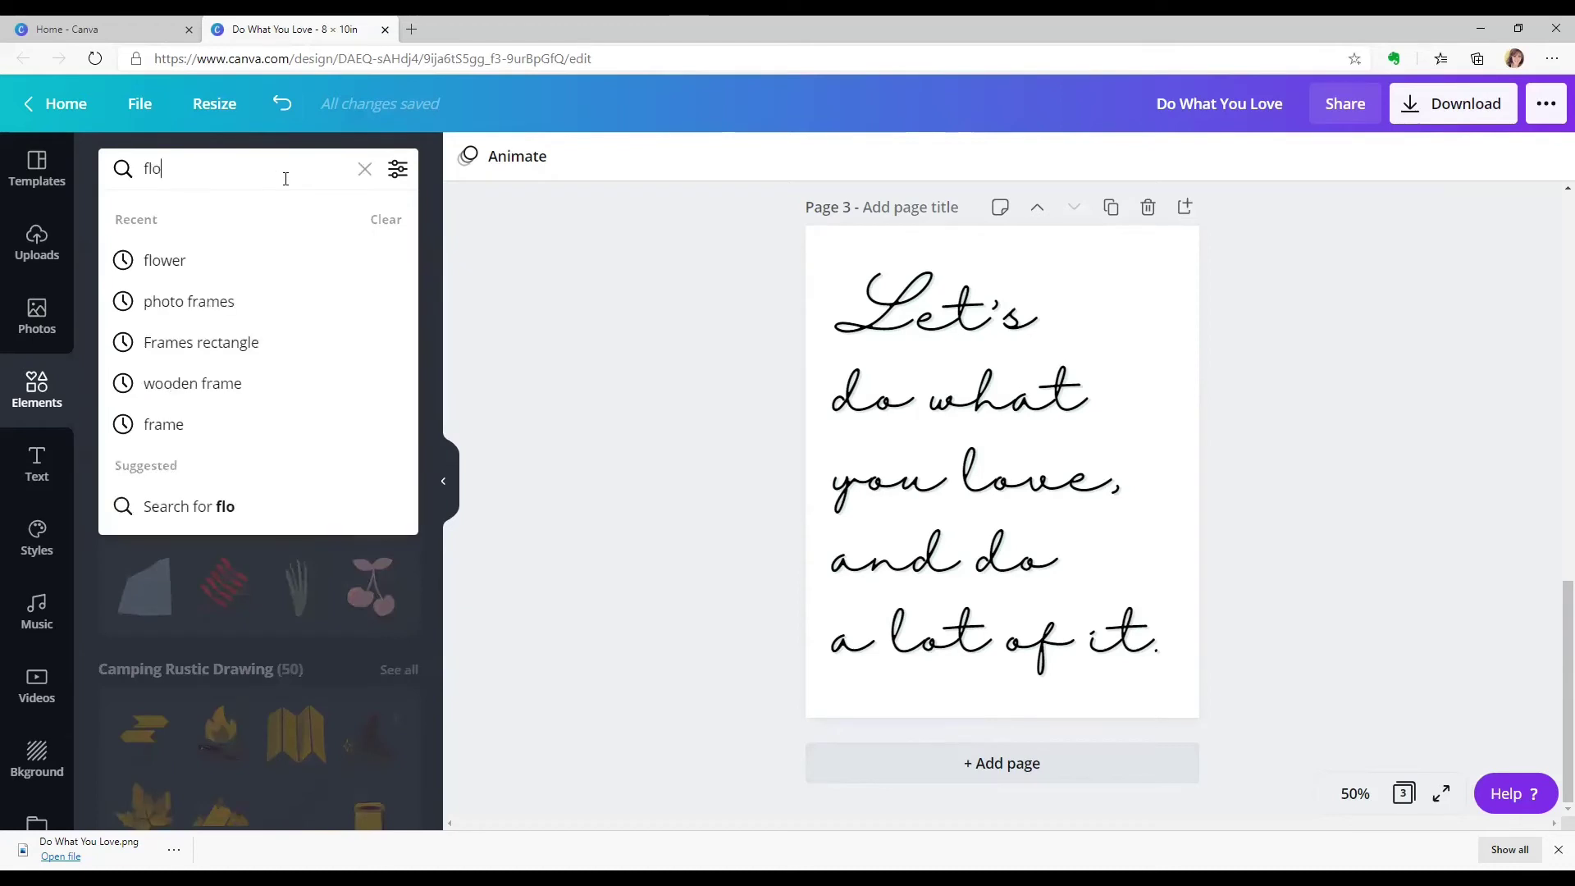
{"action": "type", "text": "flower"}
{"action": "key", "text": "Return"}
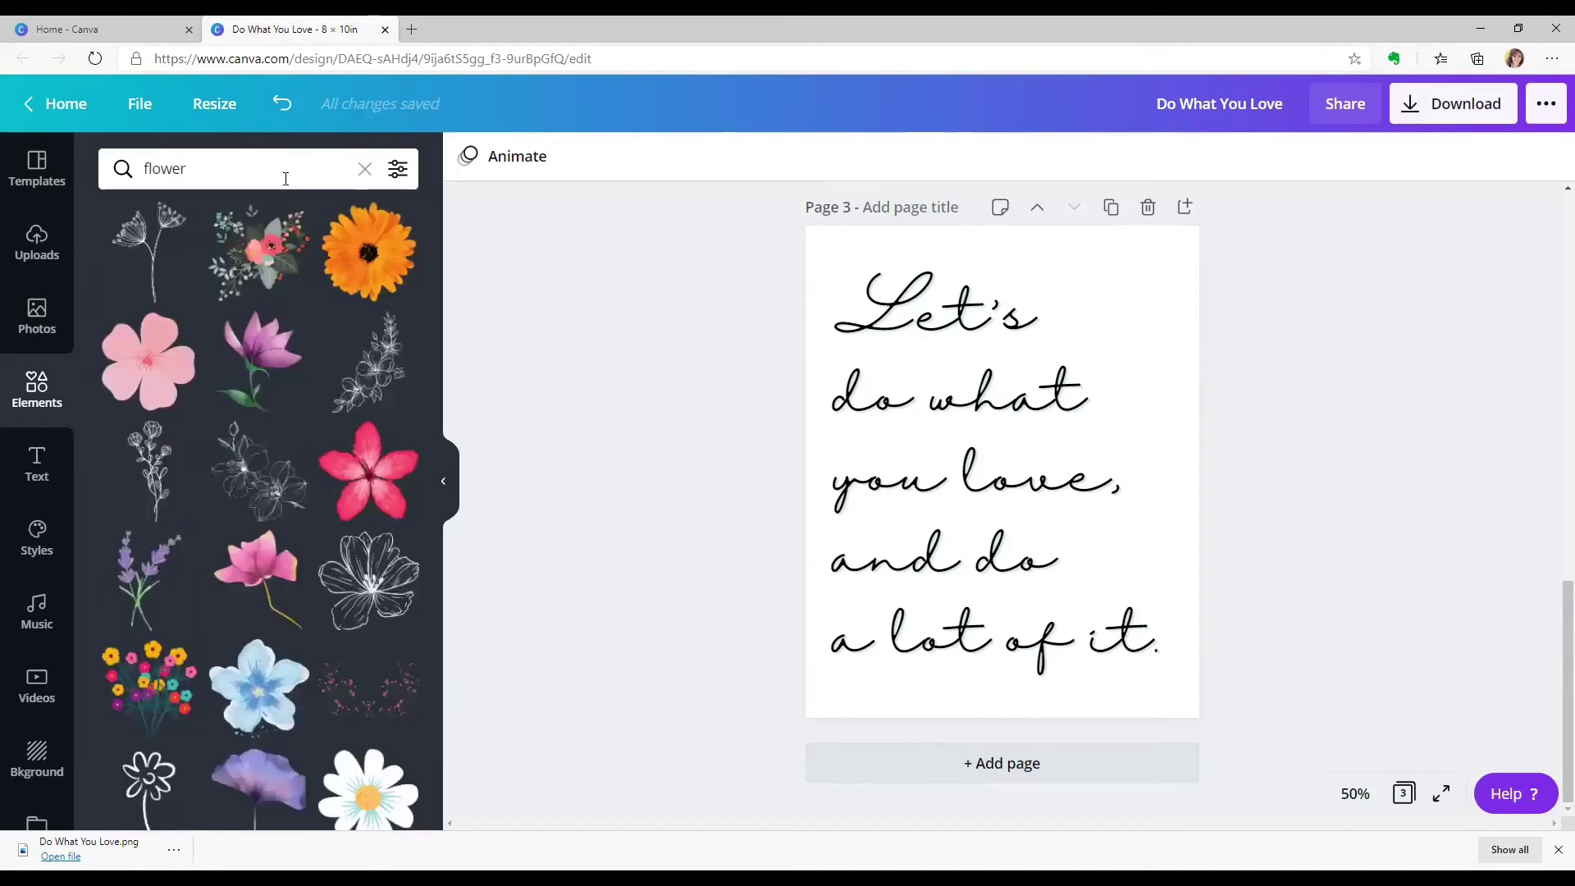
{"action": "left_click", "coordinate": [370, 578]}
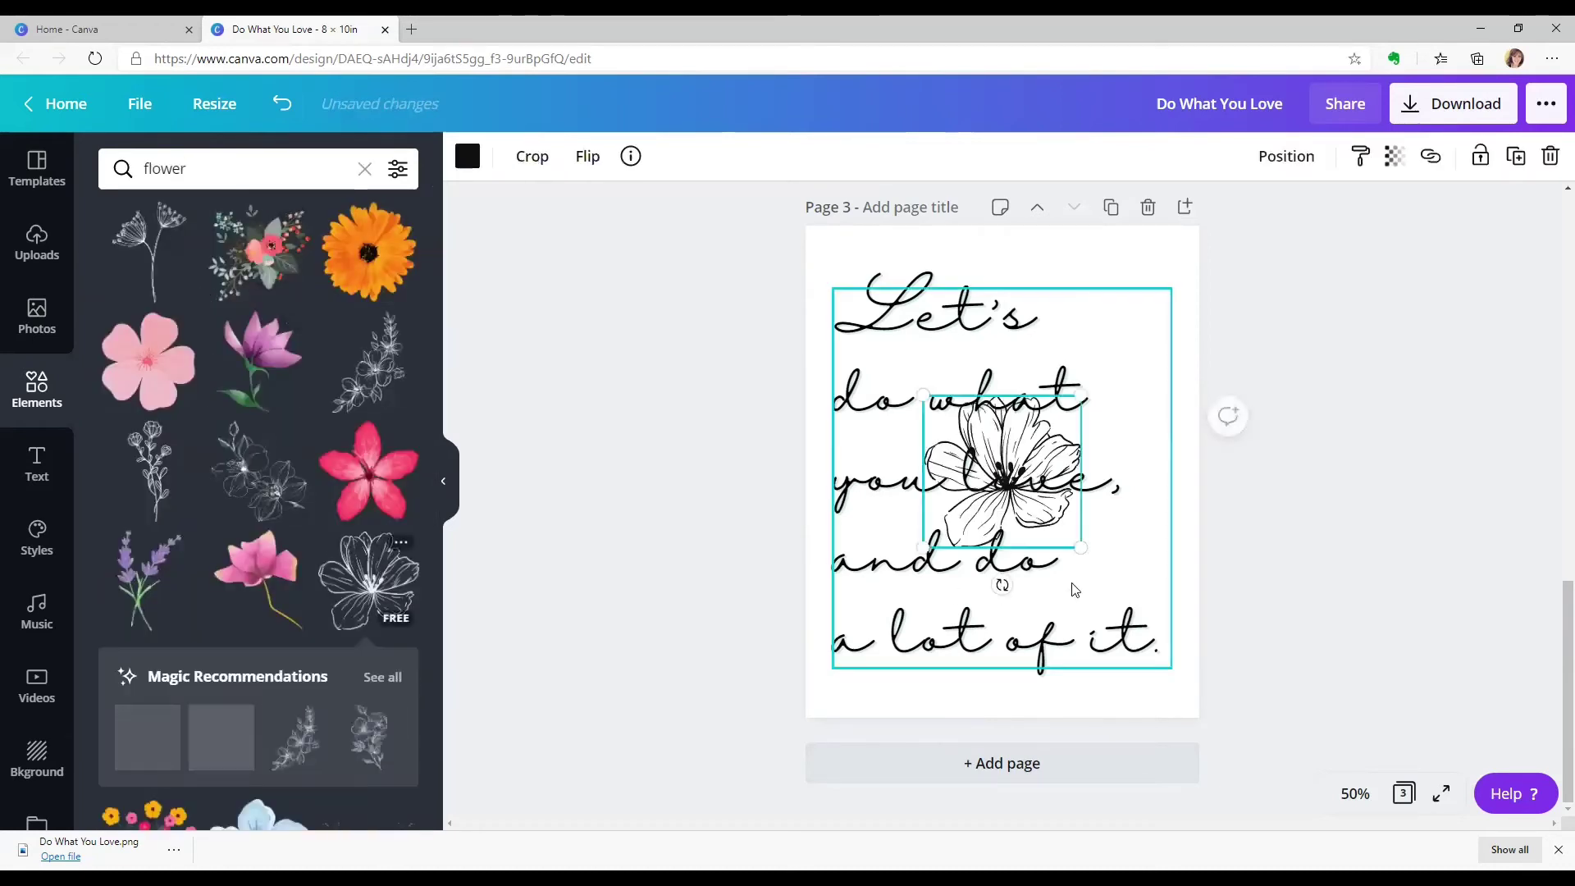
{"action": "left_click_drag", "start_coordinate": [1080, 548], "coordinate": [1110, 295]}
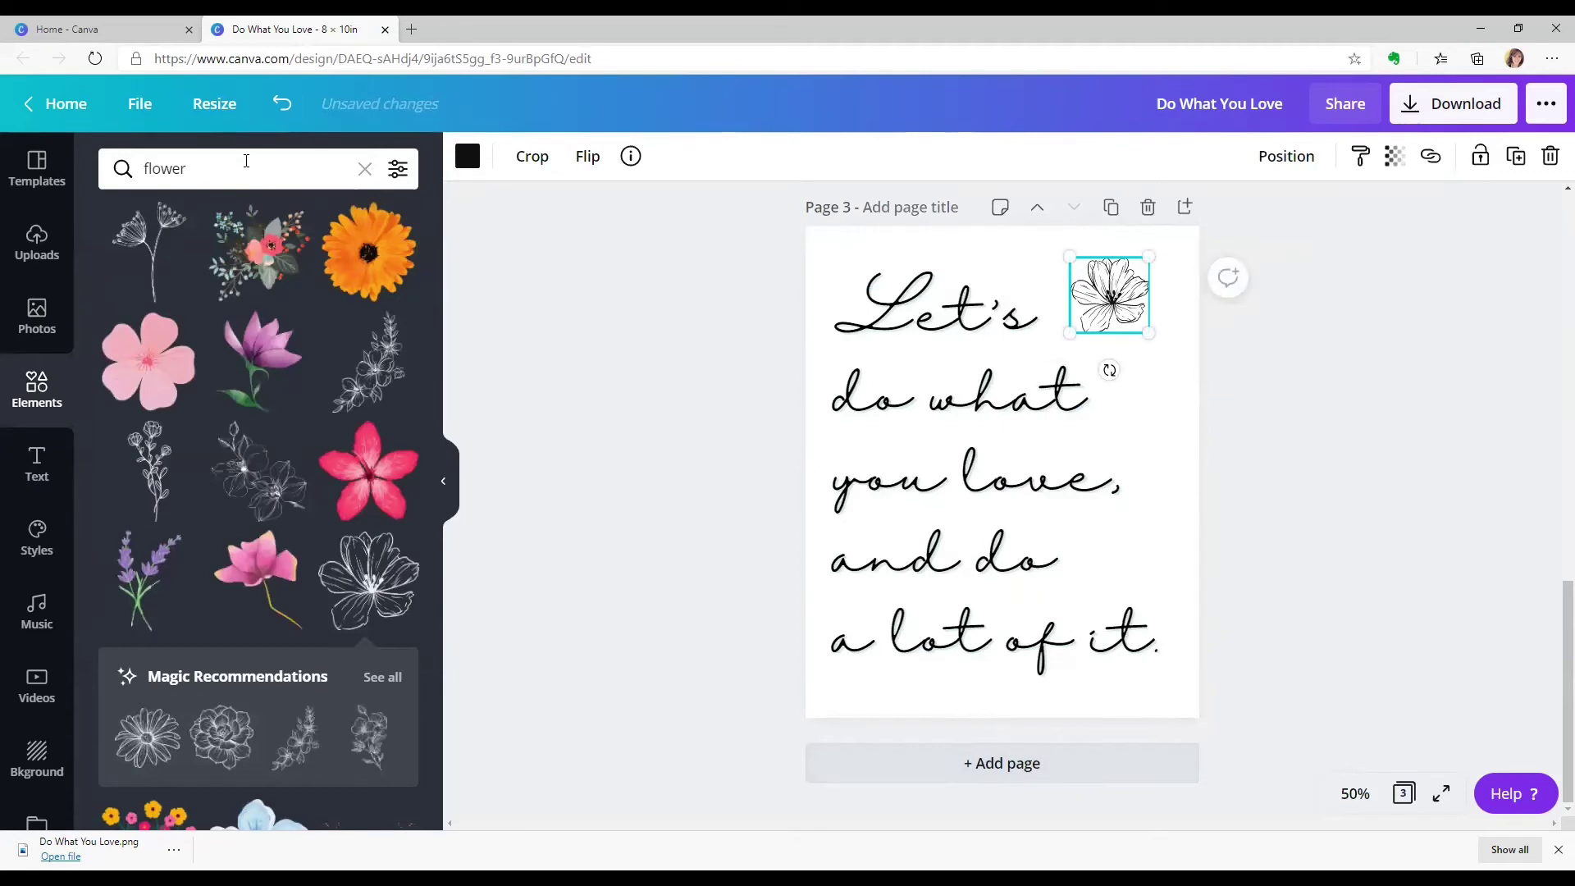
Step: Replace the flower with a small cluster of outline hearts placed beside 'Let's'
{"action": "left_click", "coordinate": [245, 161]}
{"action": "type", "text": "heart"}
{"action": "key", "text": "Return"}
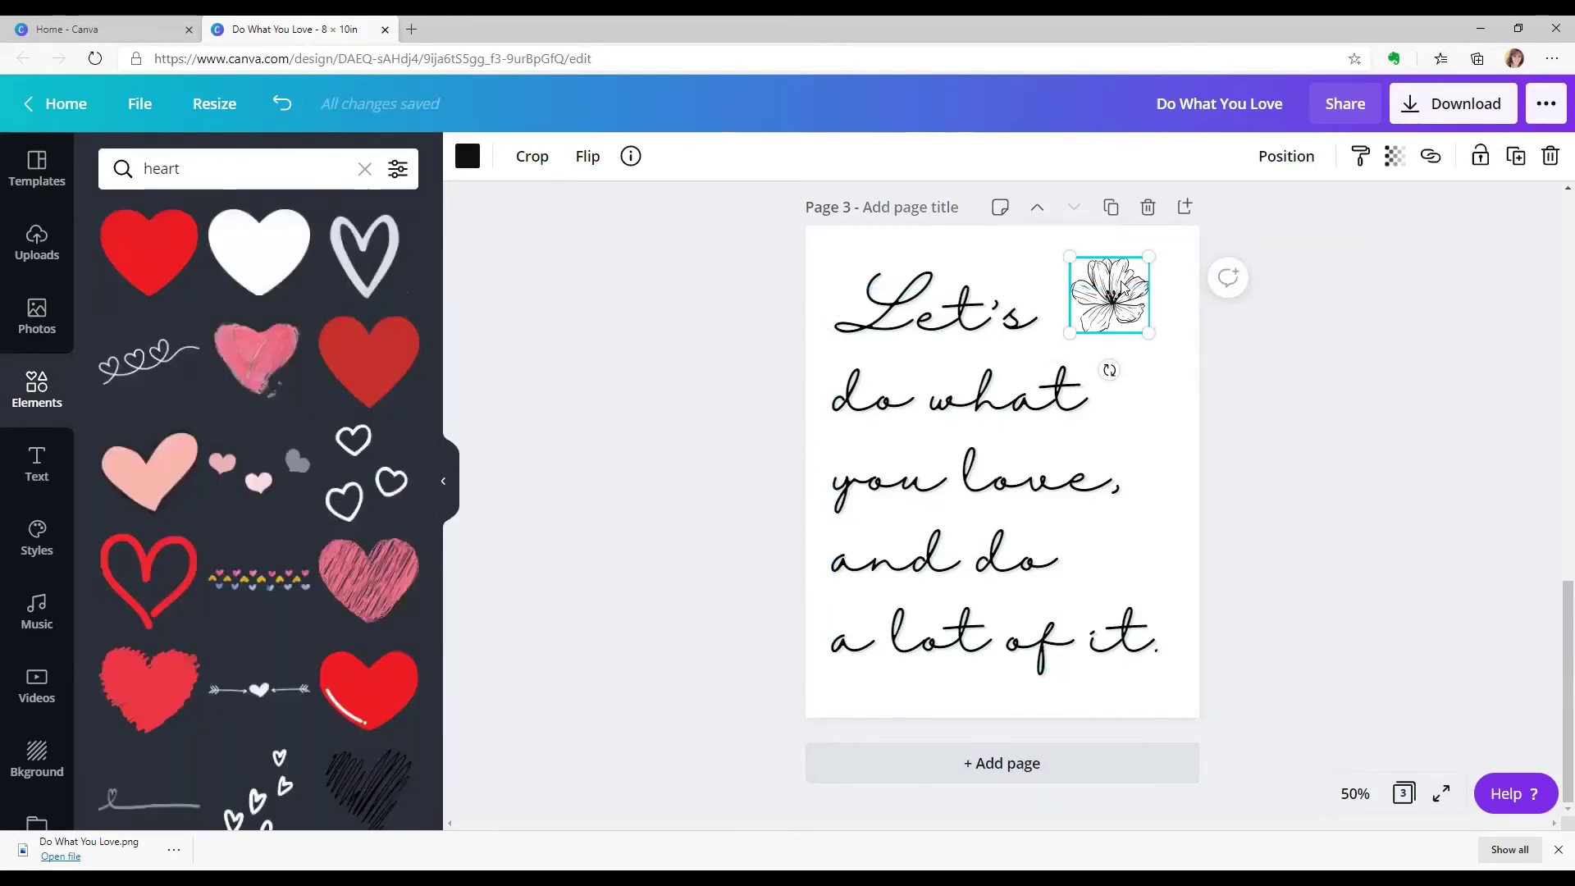
{"action": "key", "text": "Delete"}
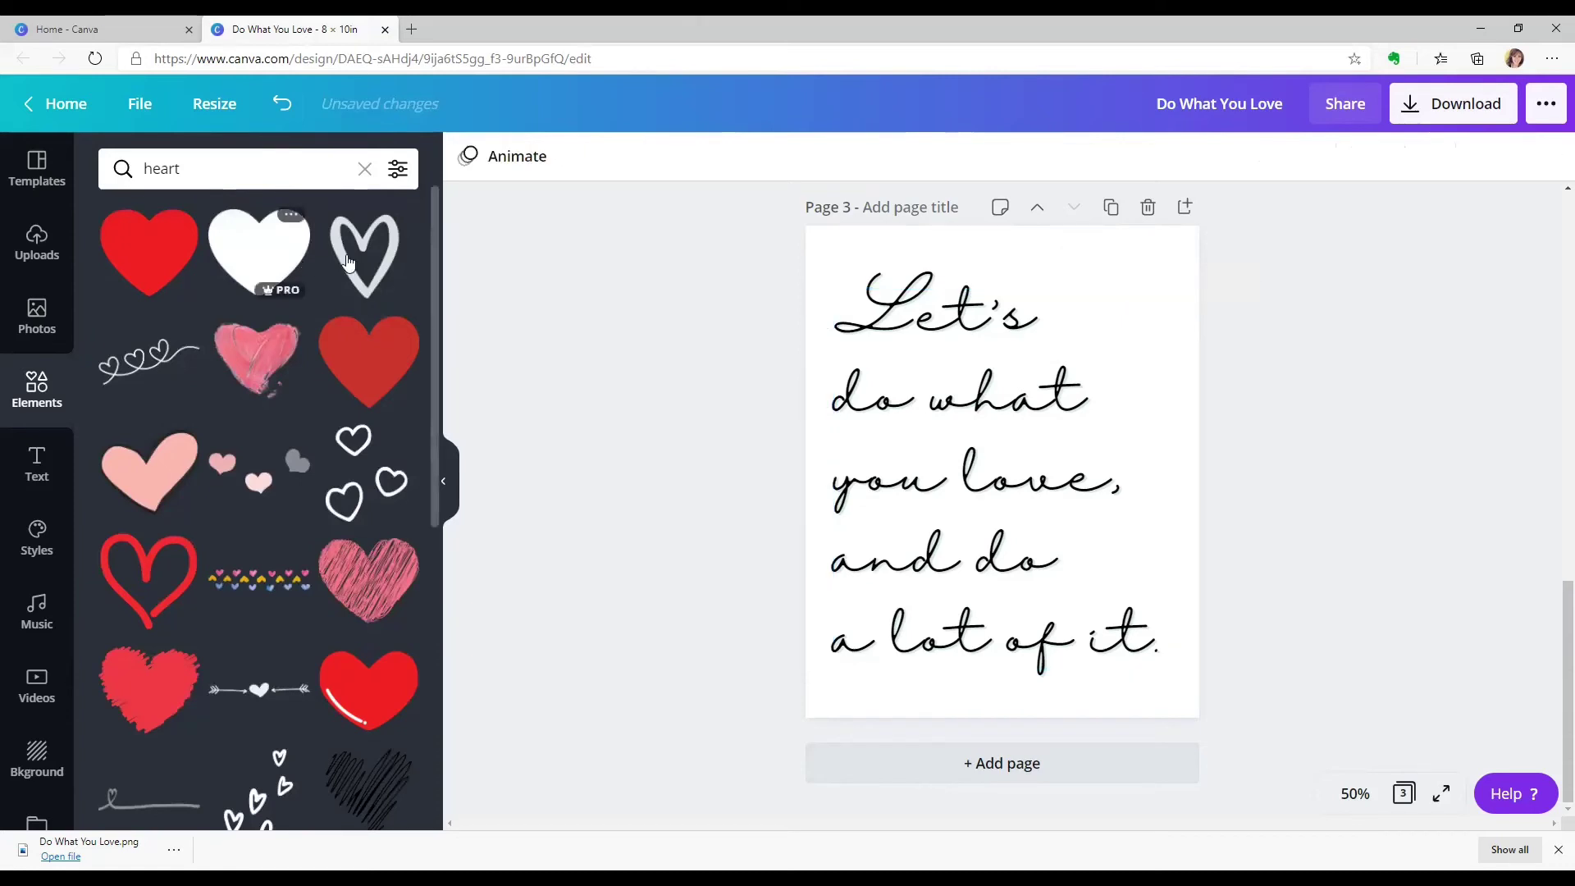
{"action": "left_click", "coordinate": [367, 472]}
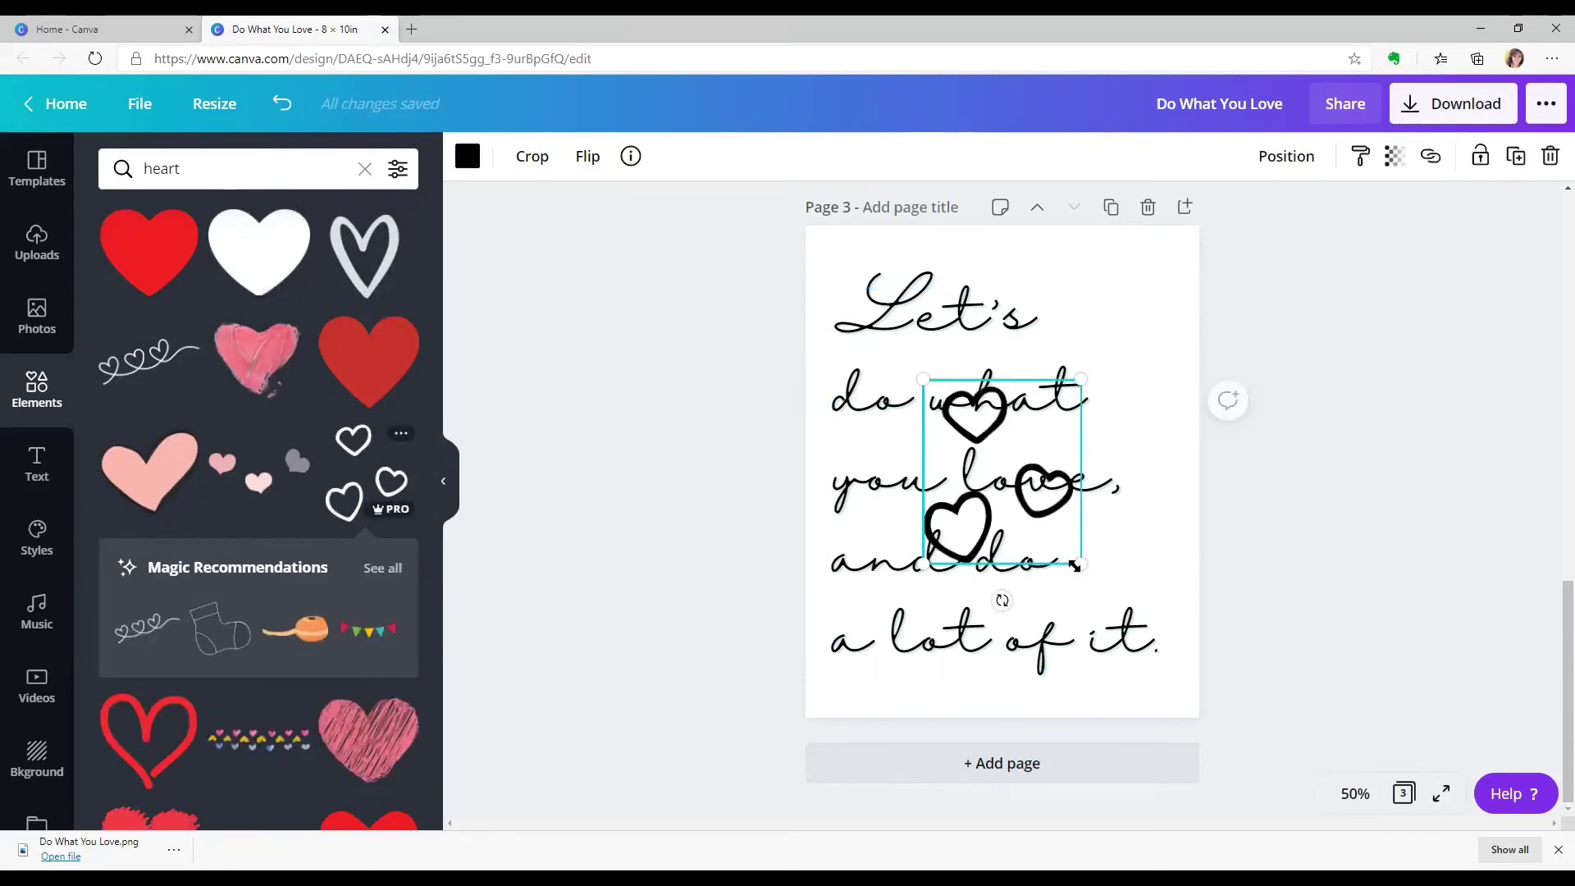
{"action": "left_click_drag", "start_coordinate": [1075, 566], "coordinate": [1099, 309]}
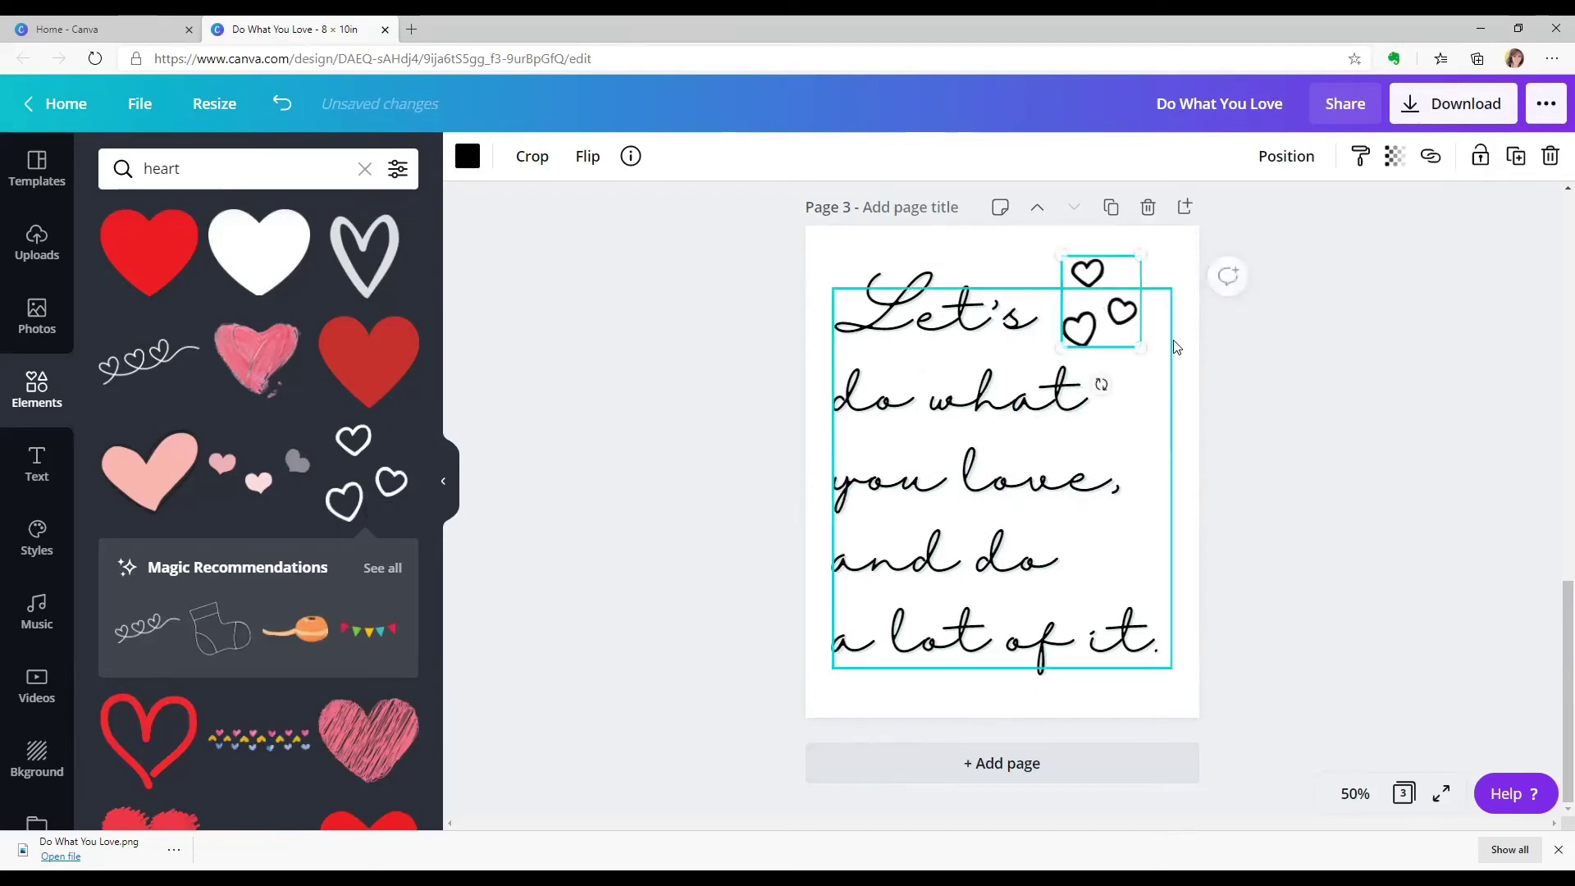
{"action": "left_click", "coordinate": [1194, 348]}
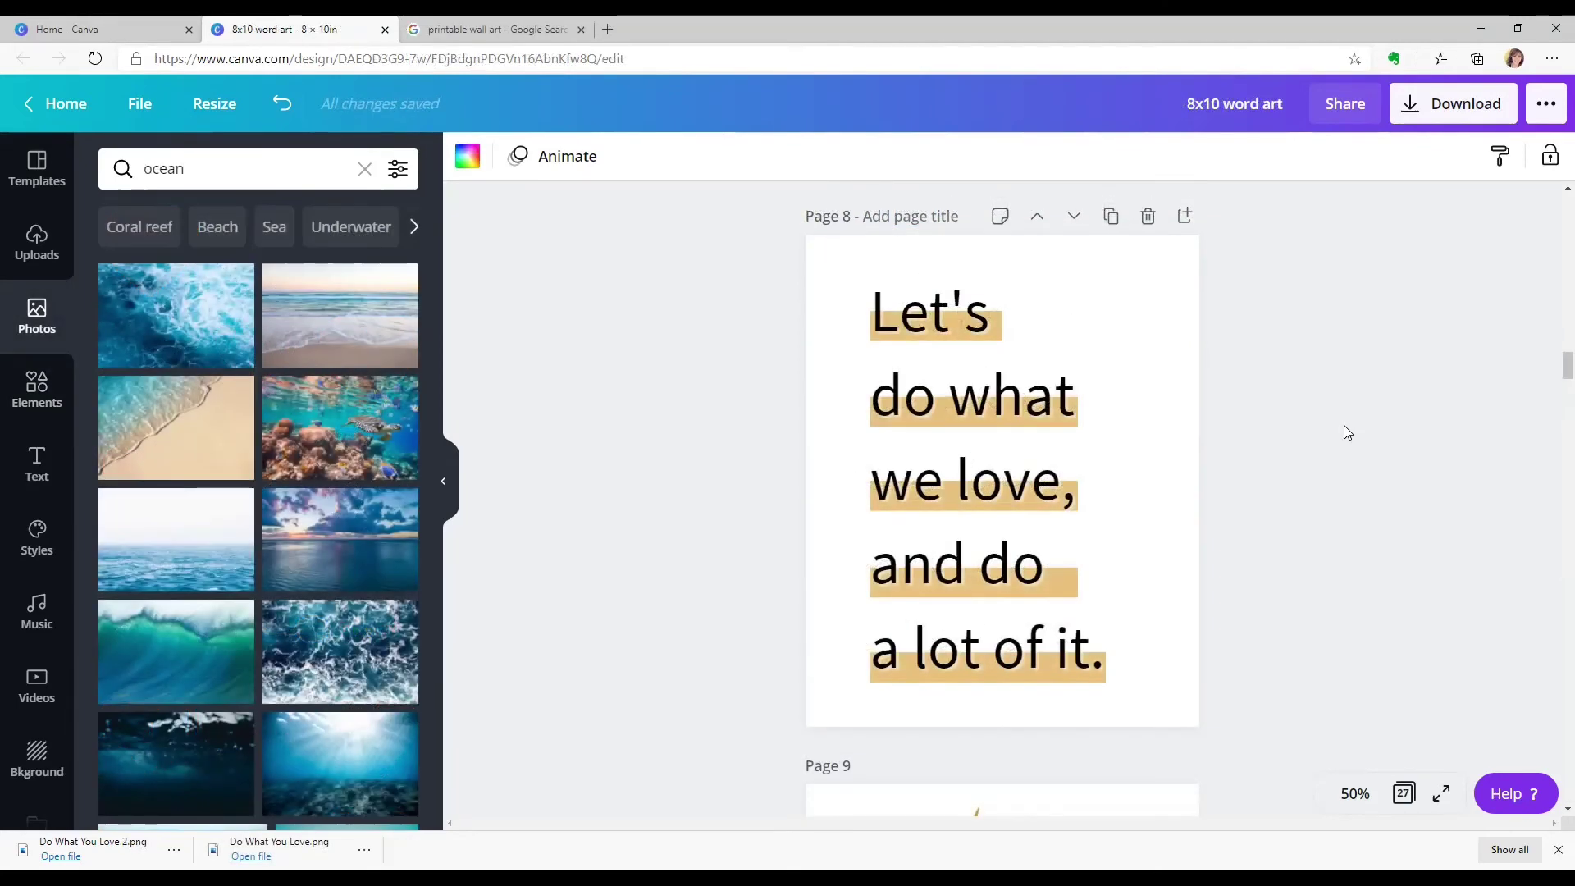
Step: Try lavender, then white marble backgrounds on page 10
{"action": "scroll", "coordinate": [1345, 426], "scroll_direction": "down", "scroll_amount": 7}
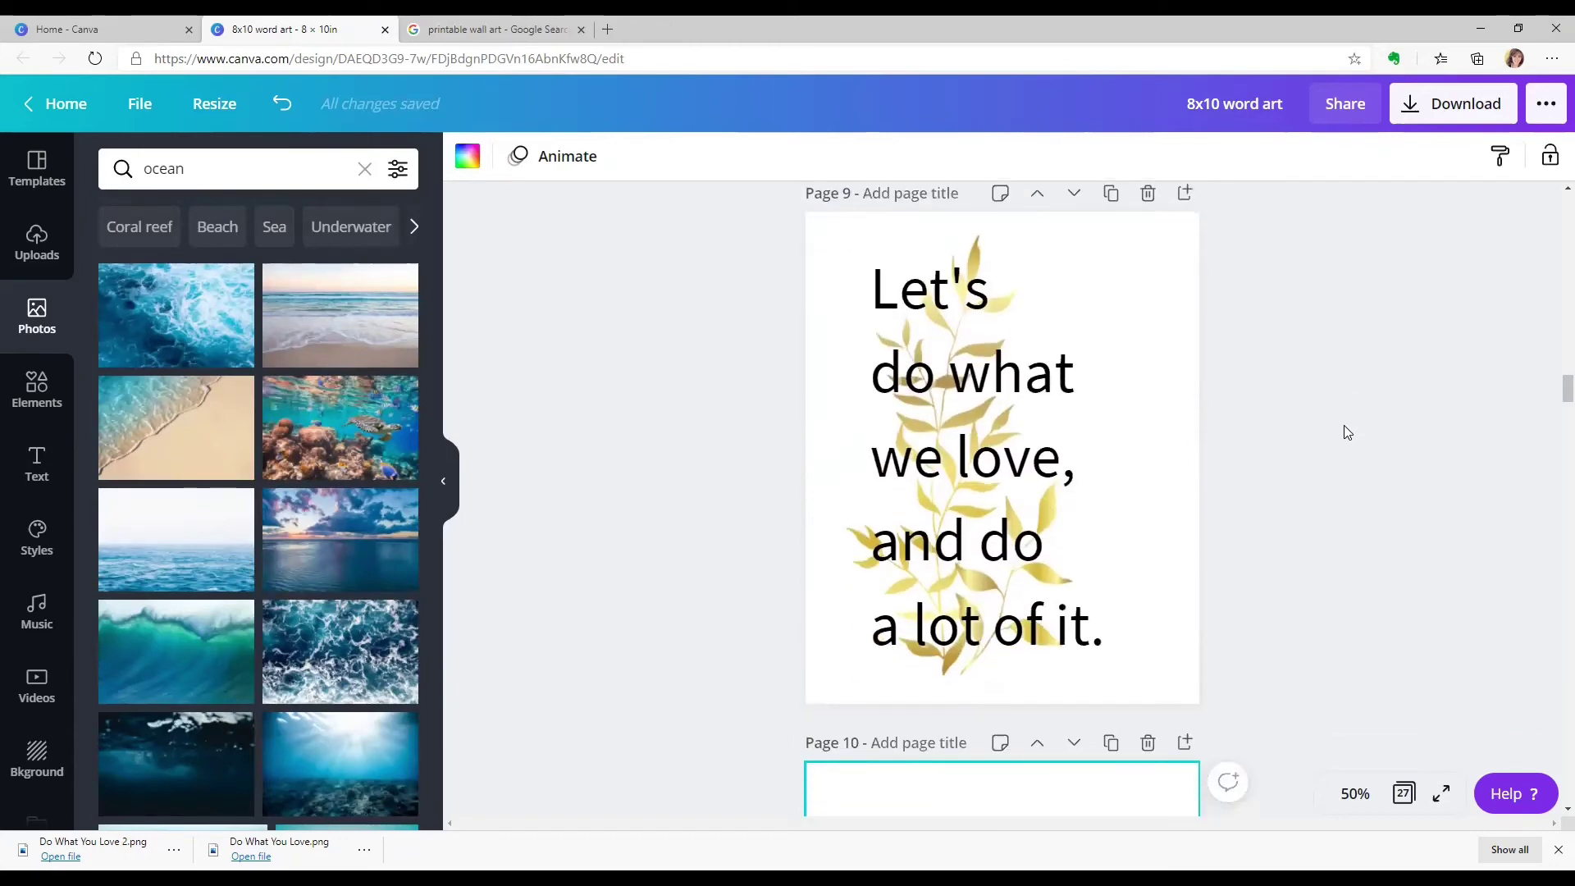
{"action": "scroll", "coordinate": [1344, 429], "scroll_direction": "down", "scroll_amount": 6}
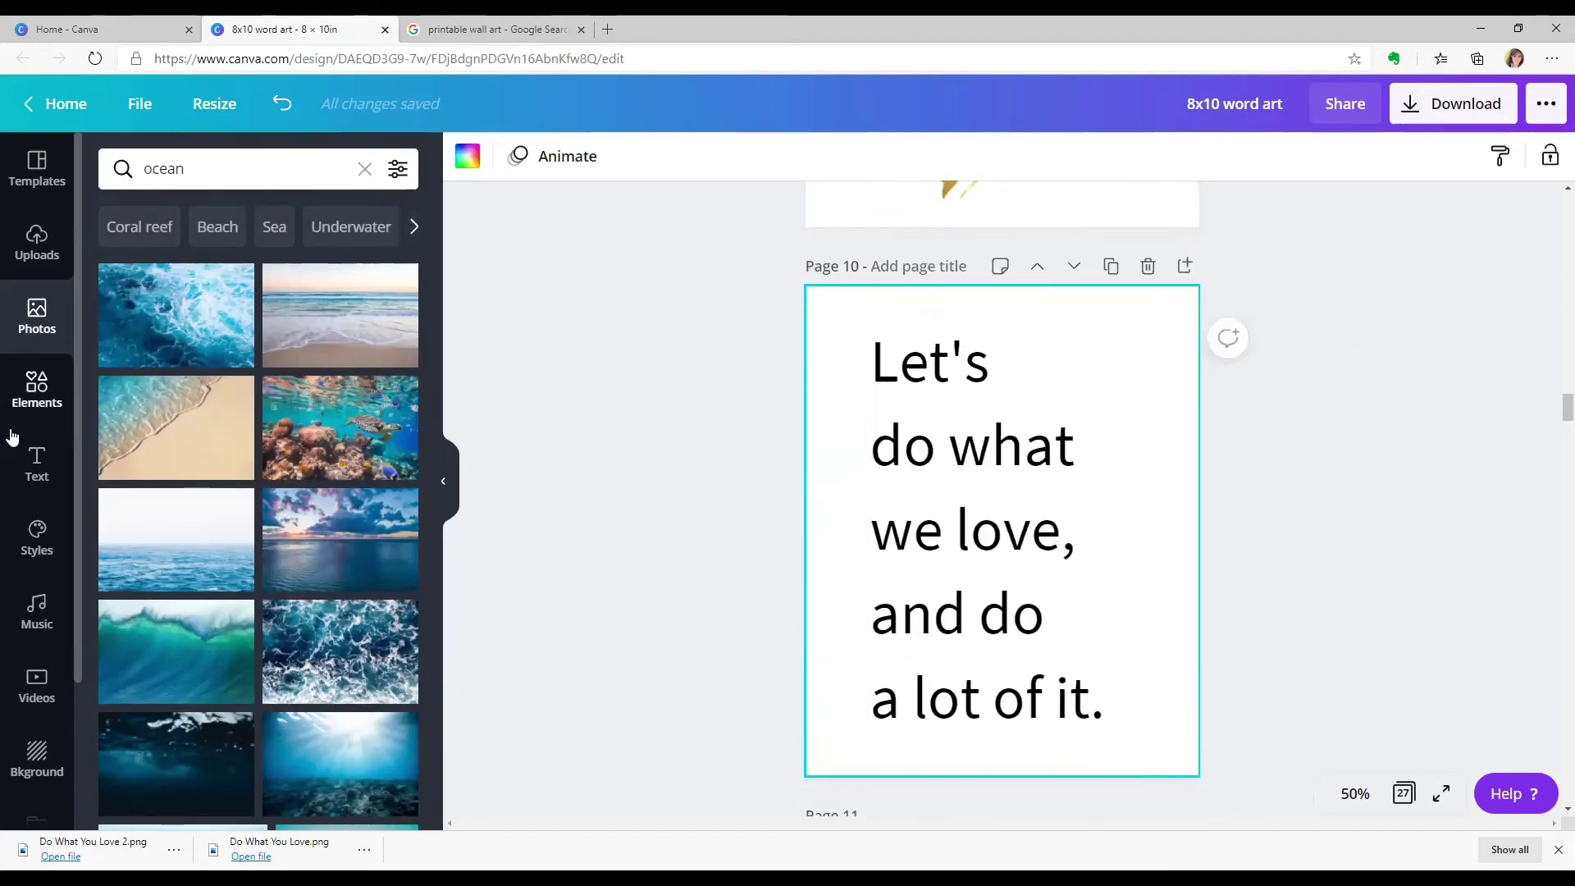
{"action": "left_click", "coordinate": [45, 761]}
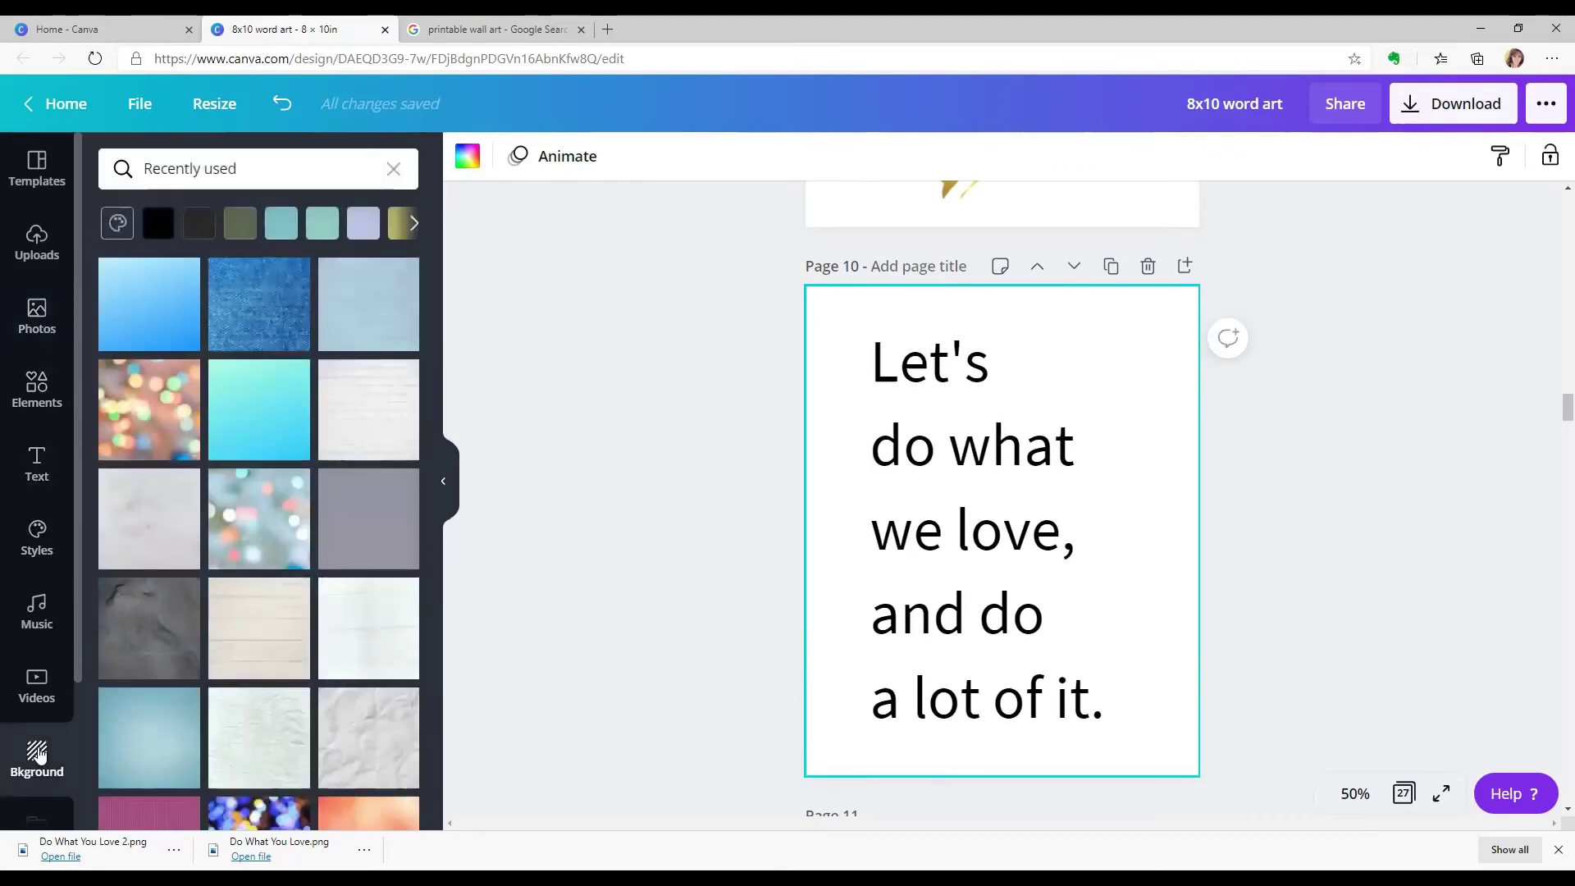
{"action": "scroll", "coordinate": [257, 513], "scroll_direction": "down", "scroll_amount": 3}
{"action": "scroll", "coordinate": [289, 522], "scroll_direction": "down", "scroll_amount": 6}
{"action": "scroll", "coordinate": [289, 523], "scroll_direction": "down", "scroll_amount": 2}
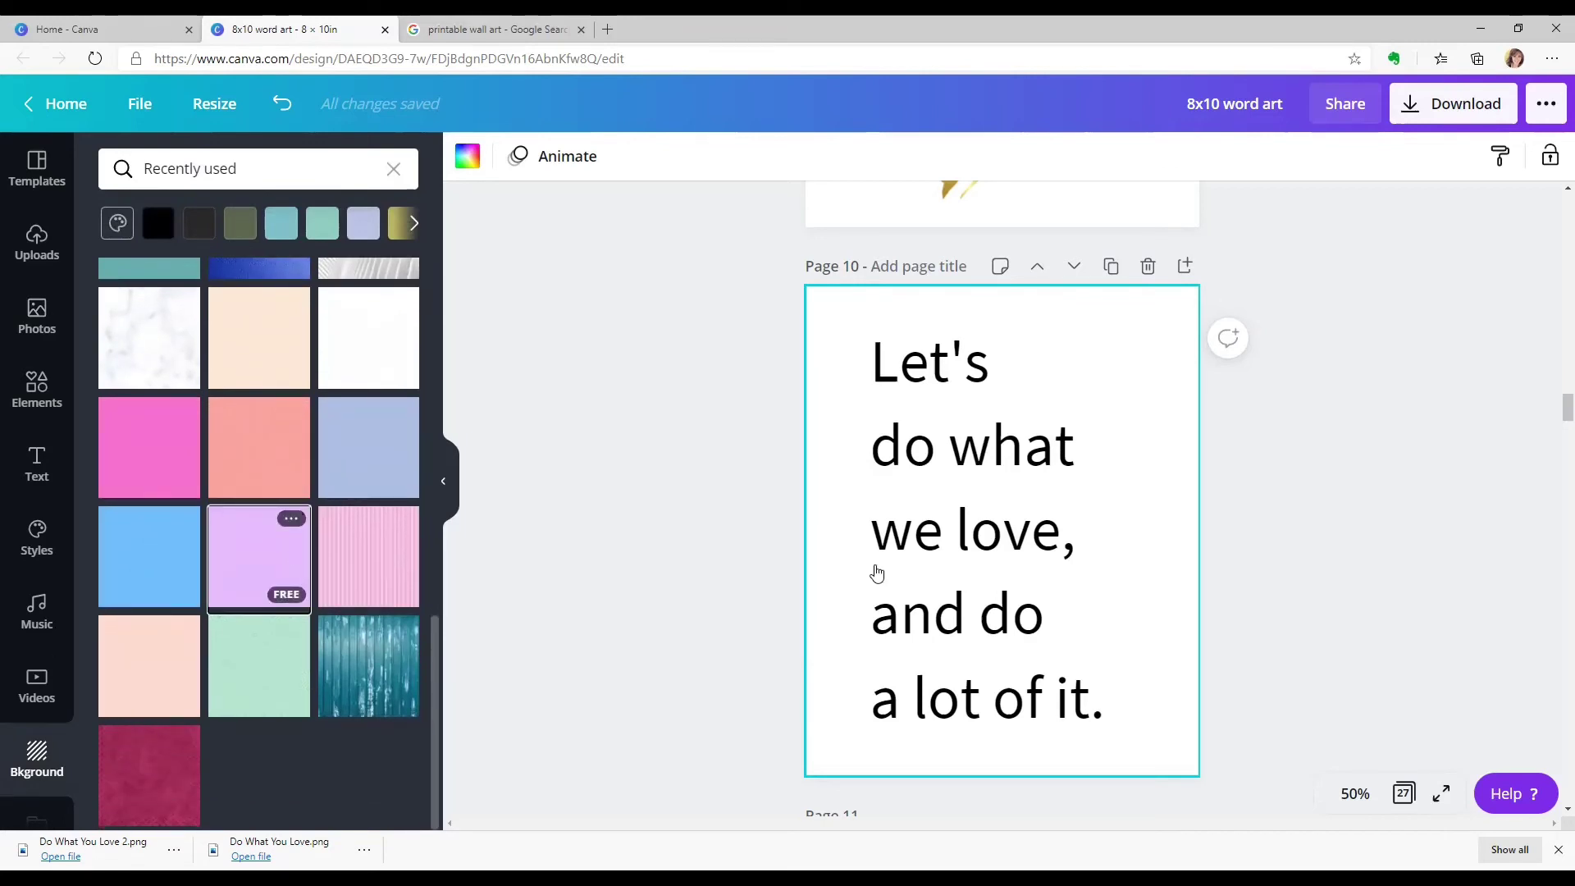
{"action": "left_click_drag", "start_coordinate": [876, 572], "coordinate": [875, 573]}
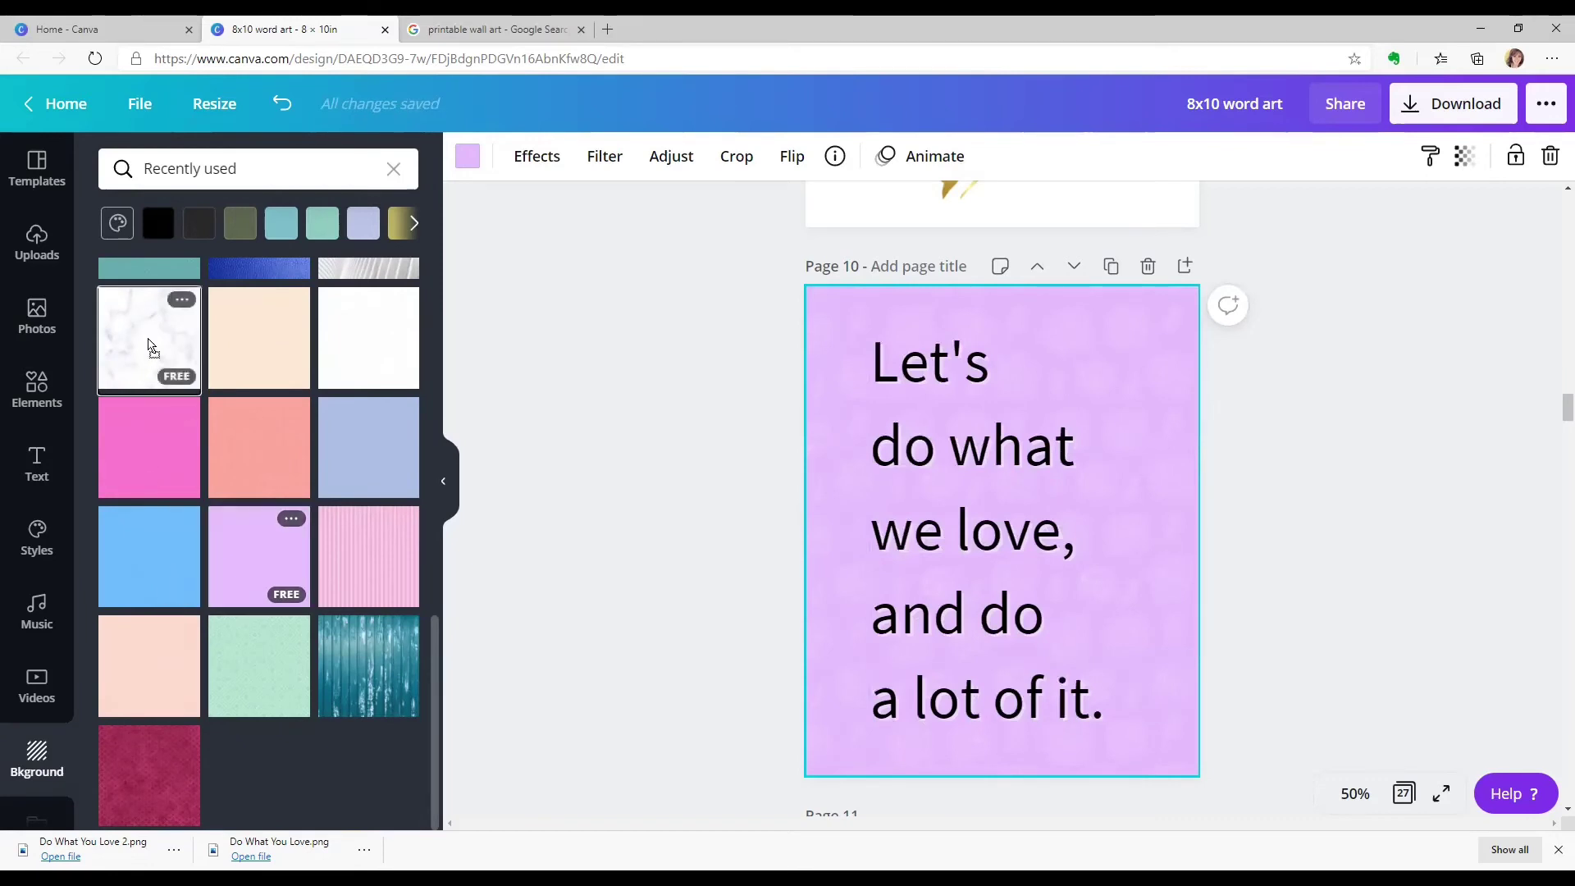
{"action": "left_click_drag", "start_coordinate": [156, 343], "coordinate": [820, 456]}
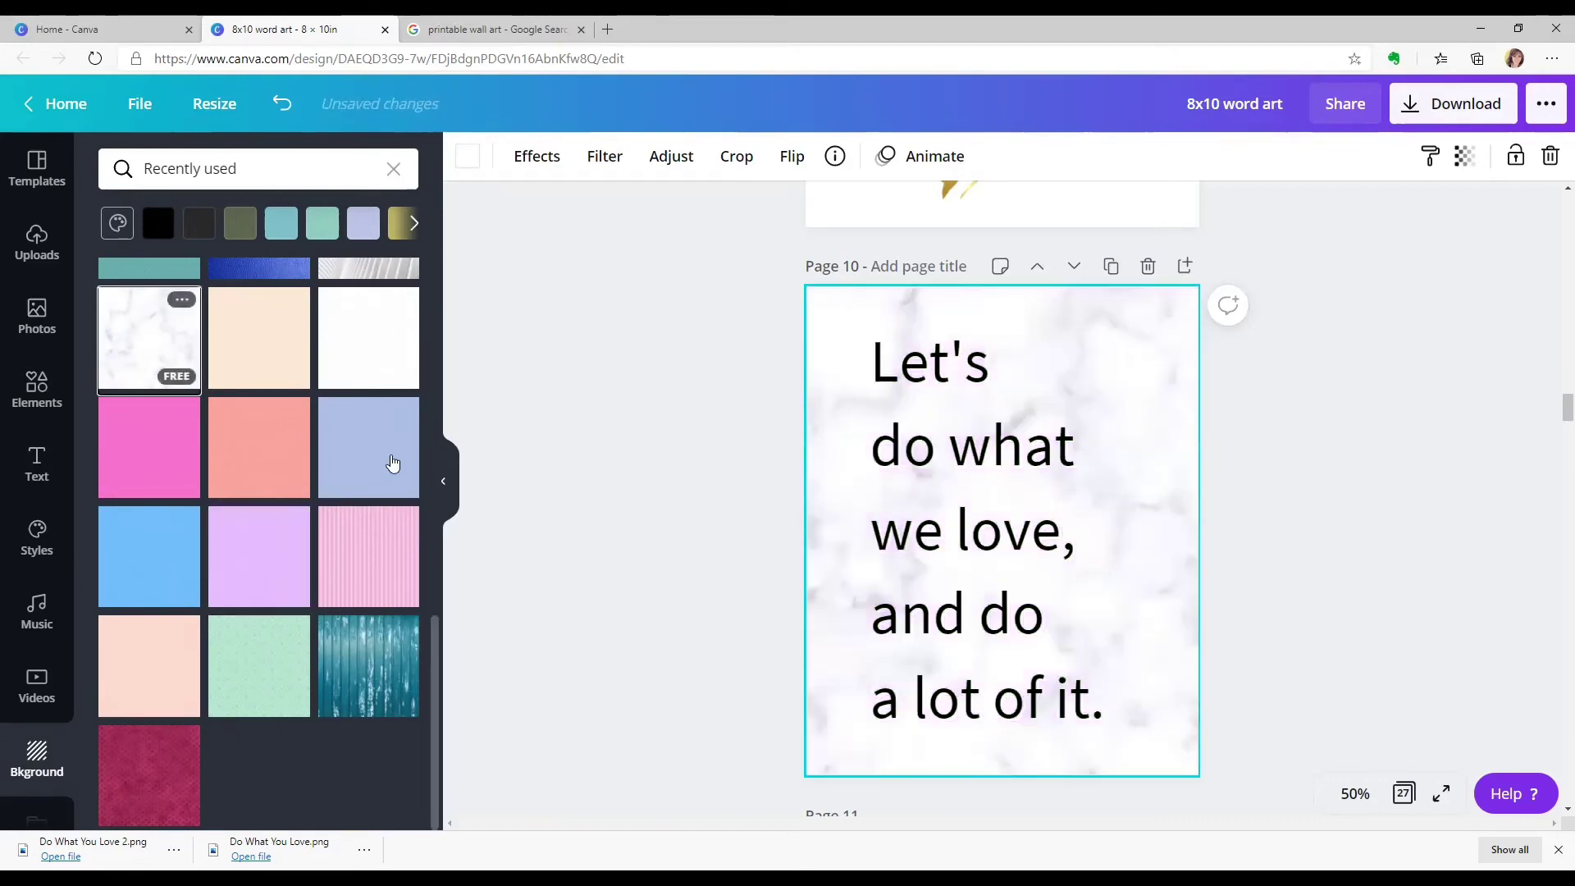
Step: Apply the pink bokeh background to page 10 and fade it to about 55 transparency
{"action": "scroll", "coordinate": [336, 503], "scroll_direction": "up", "scroll_amount": 1}
{"action": "scroll", "coordinate": [336, 504], "scroll_direction": "up", "scroll_amount": 10}
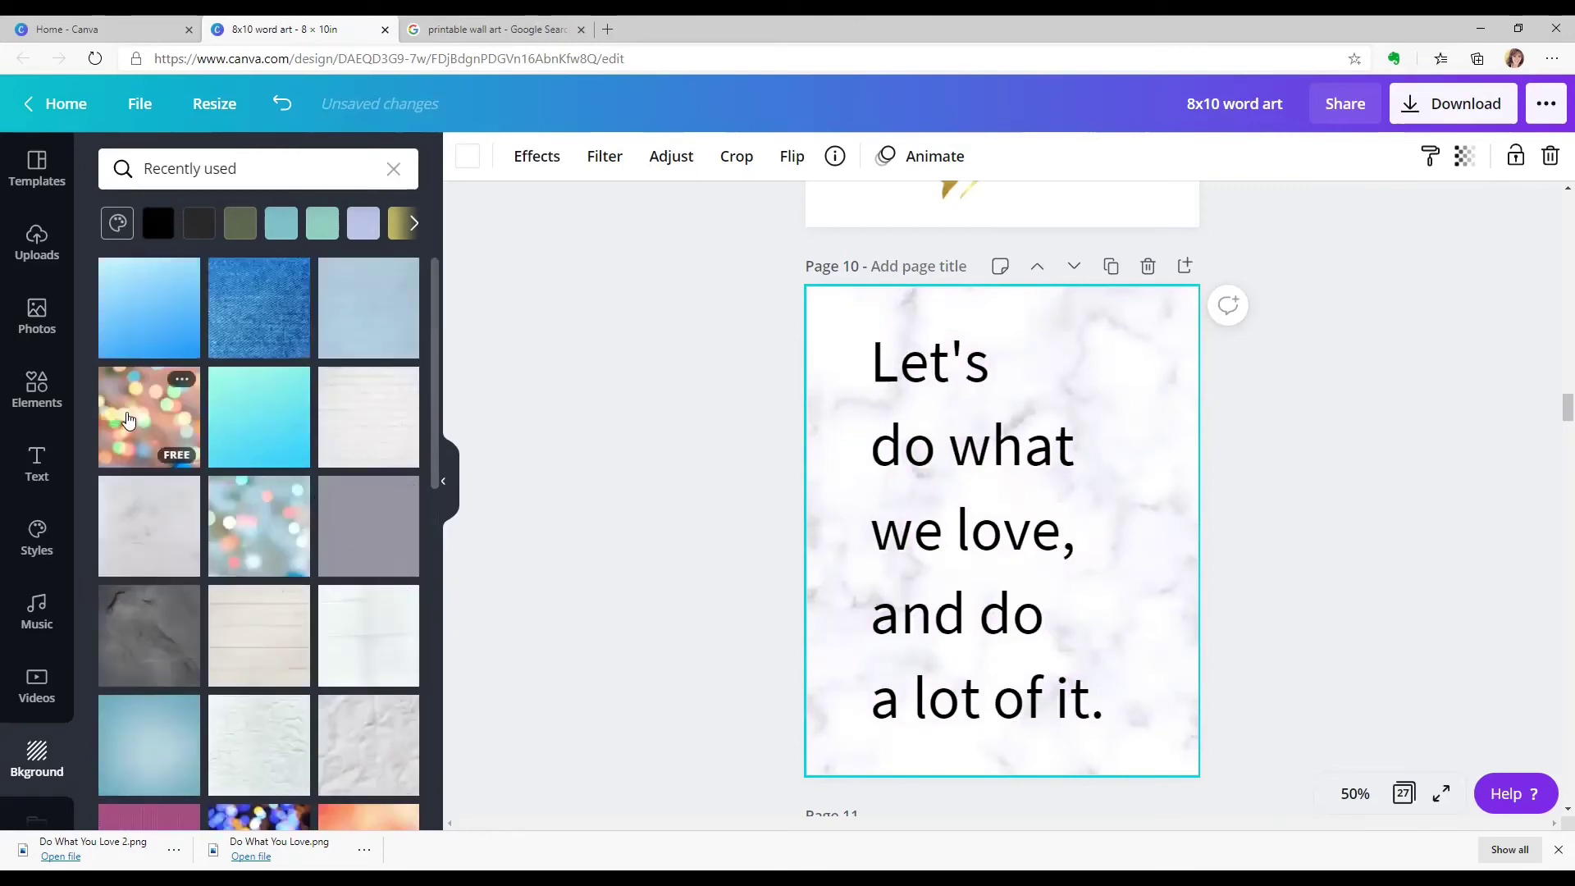
{"action": "left_click_drag", "start_coordinate": [130, 422], "coordinate": [163, 414]}
{"action": "left_click_drag", "start_coordinate": [804, 480], "coordinate": [158, 427]}
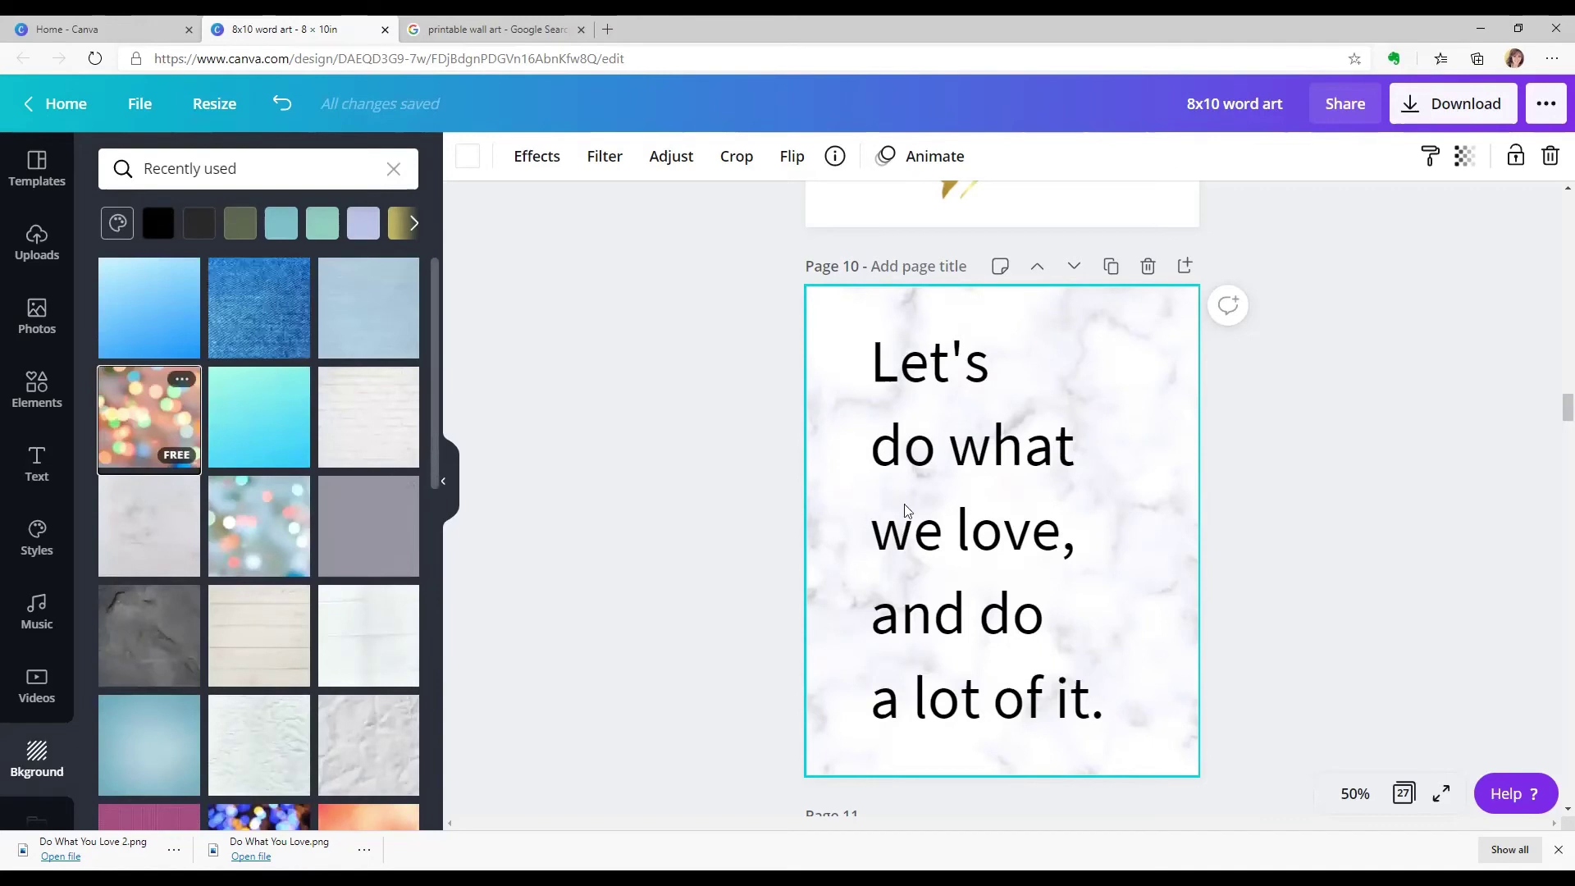
{"action": "left_click_drag", "start_coordinate": [906, 511], "coordinate": [914, 510]}
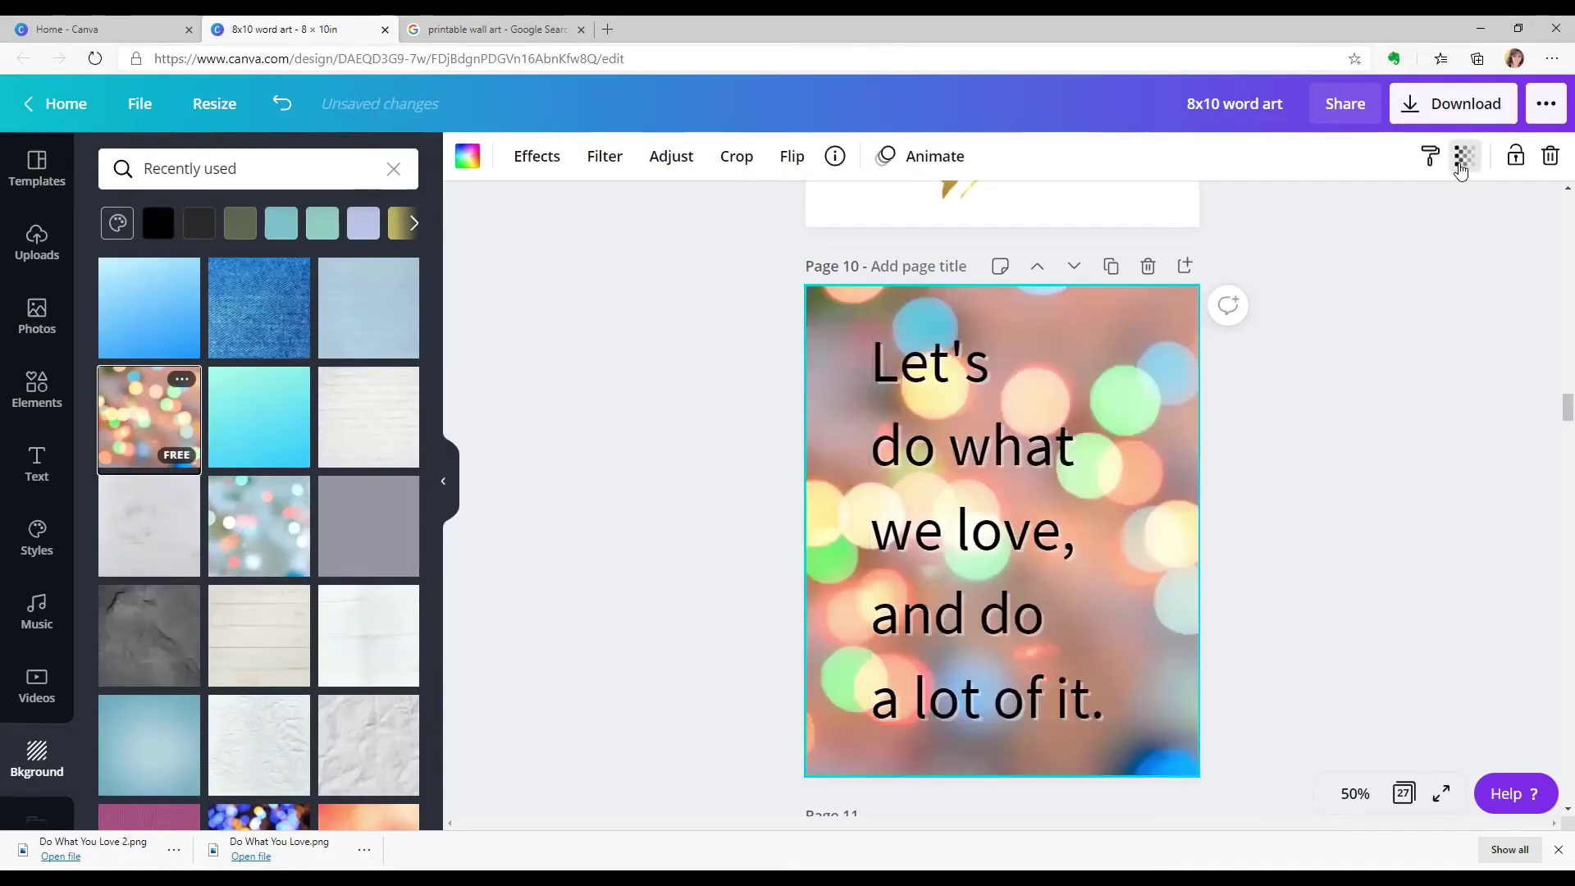
{"action": "left_click", "coordinate": [1464, 160]}
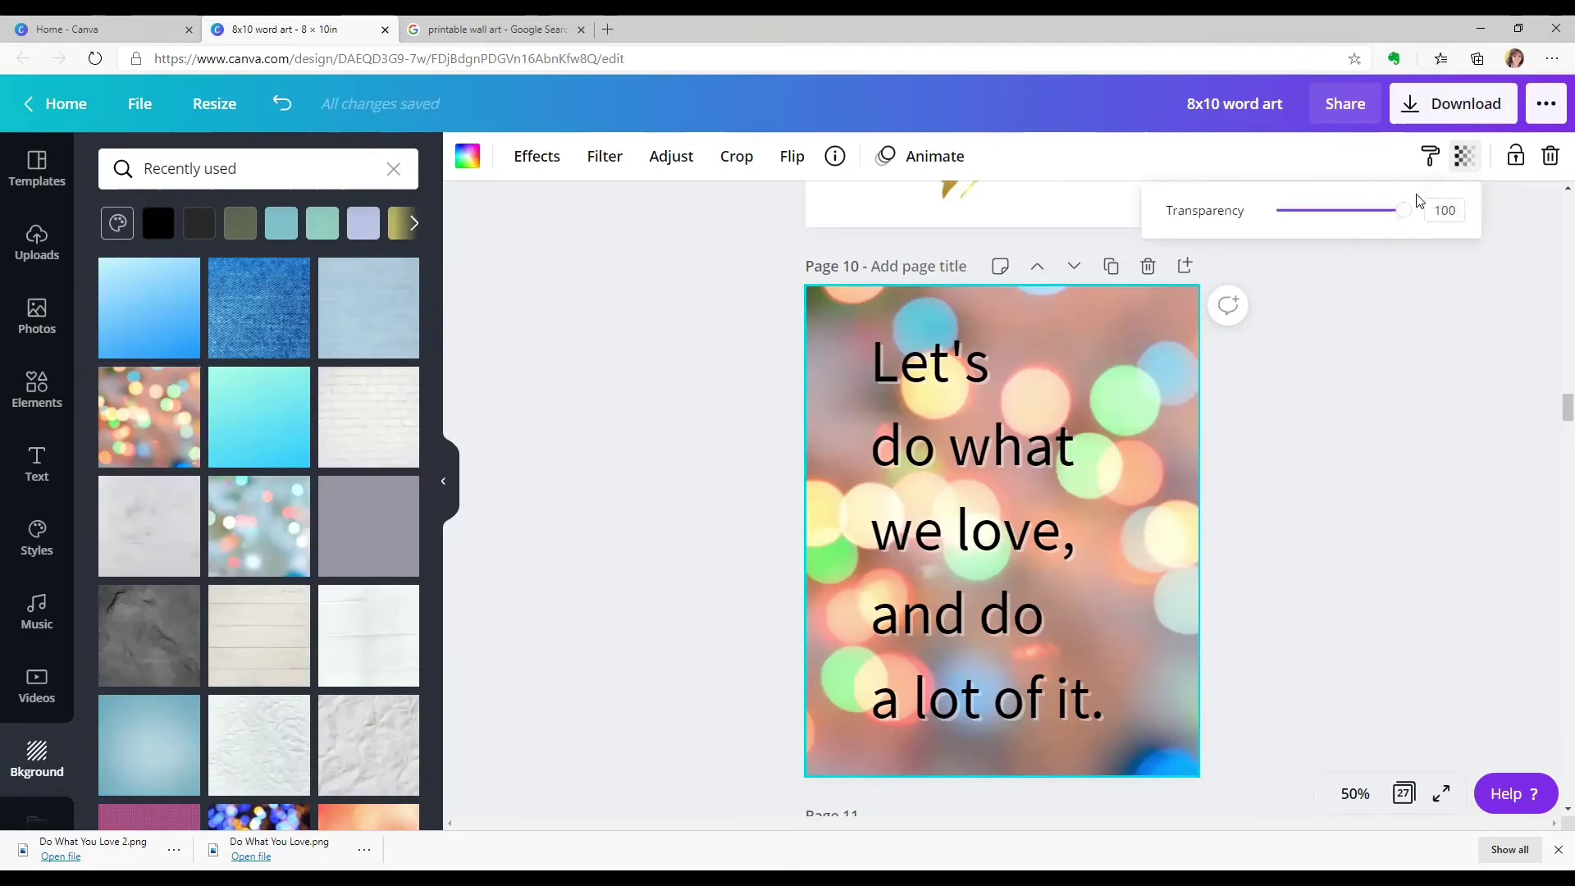
{"action": "left_click_drag", "start_coordinate": [1395, 215], "coordinate": [1352, 230]}
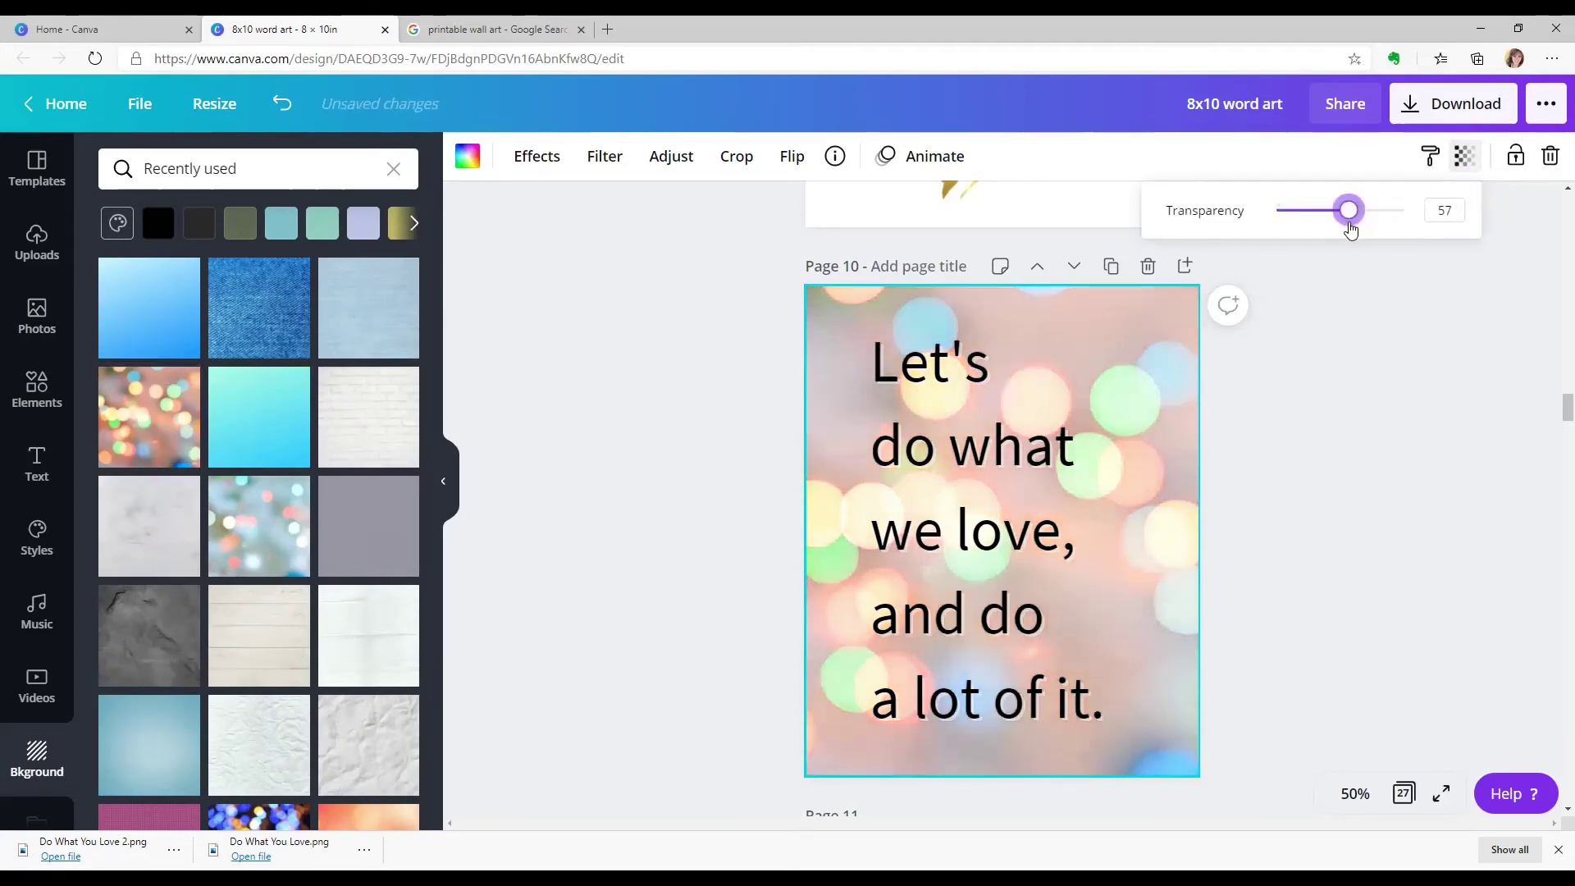
{"action": "left_click", "coordinate": [1342, 334]}
{"action": "scroll", "coordinate": [1366, 413], "scroll_direction": "down", "scroll_amount": 5}
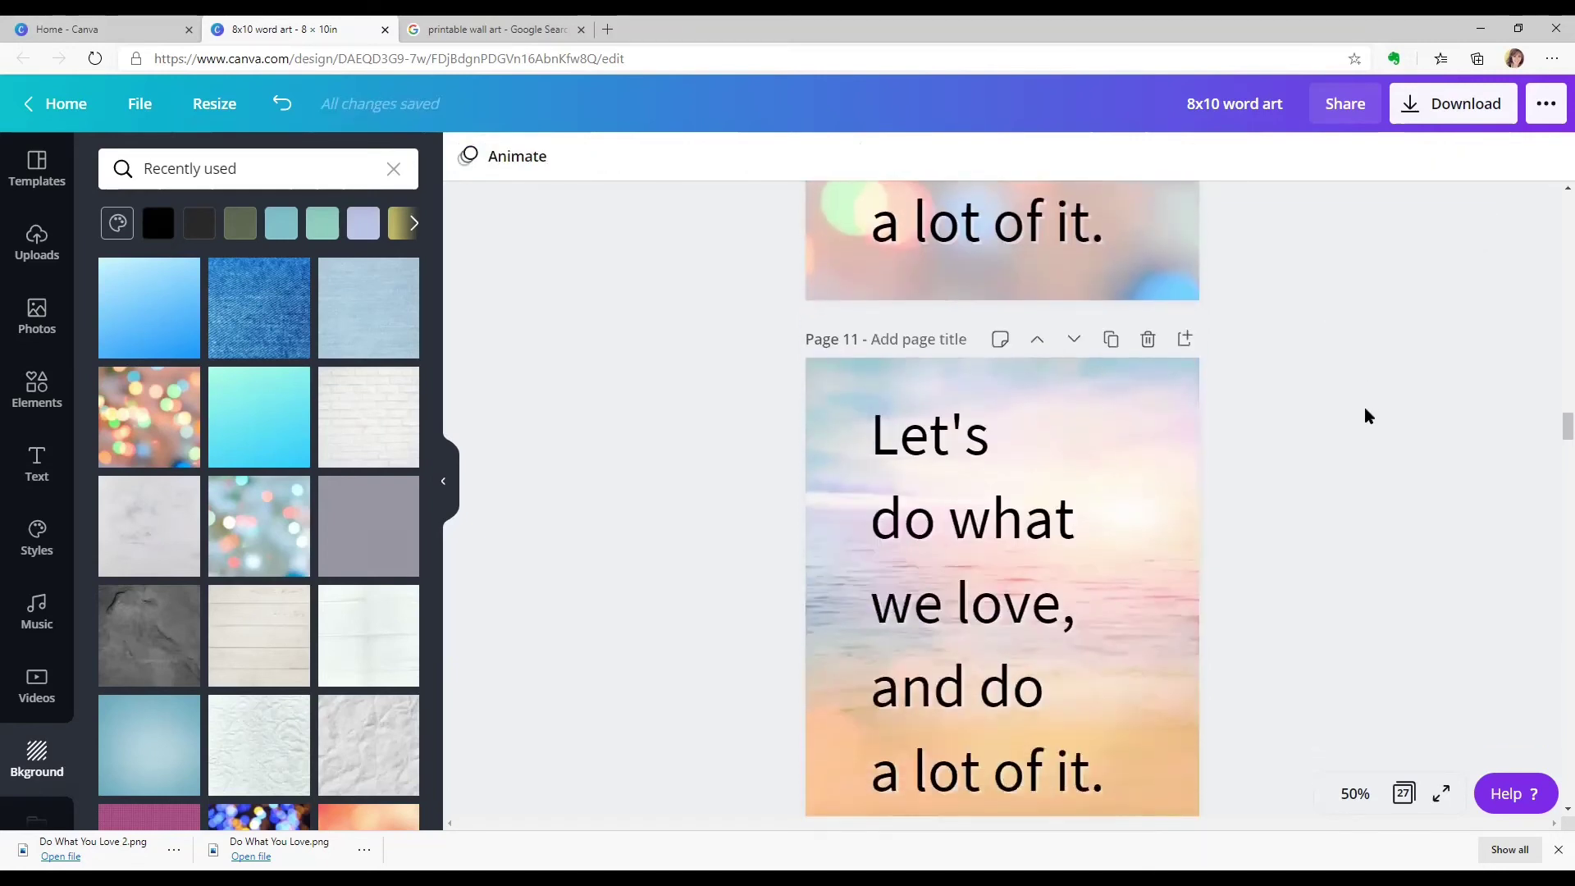
{"action": "scroll", "coordinate": [1366, 415], "scroll_direction": "down", "scroll_amount": 1}
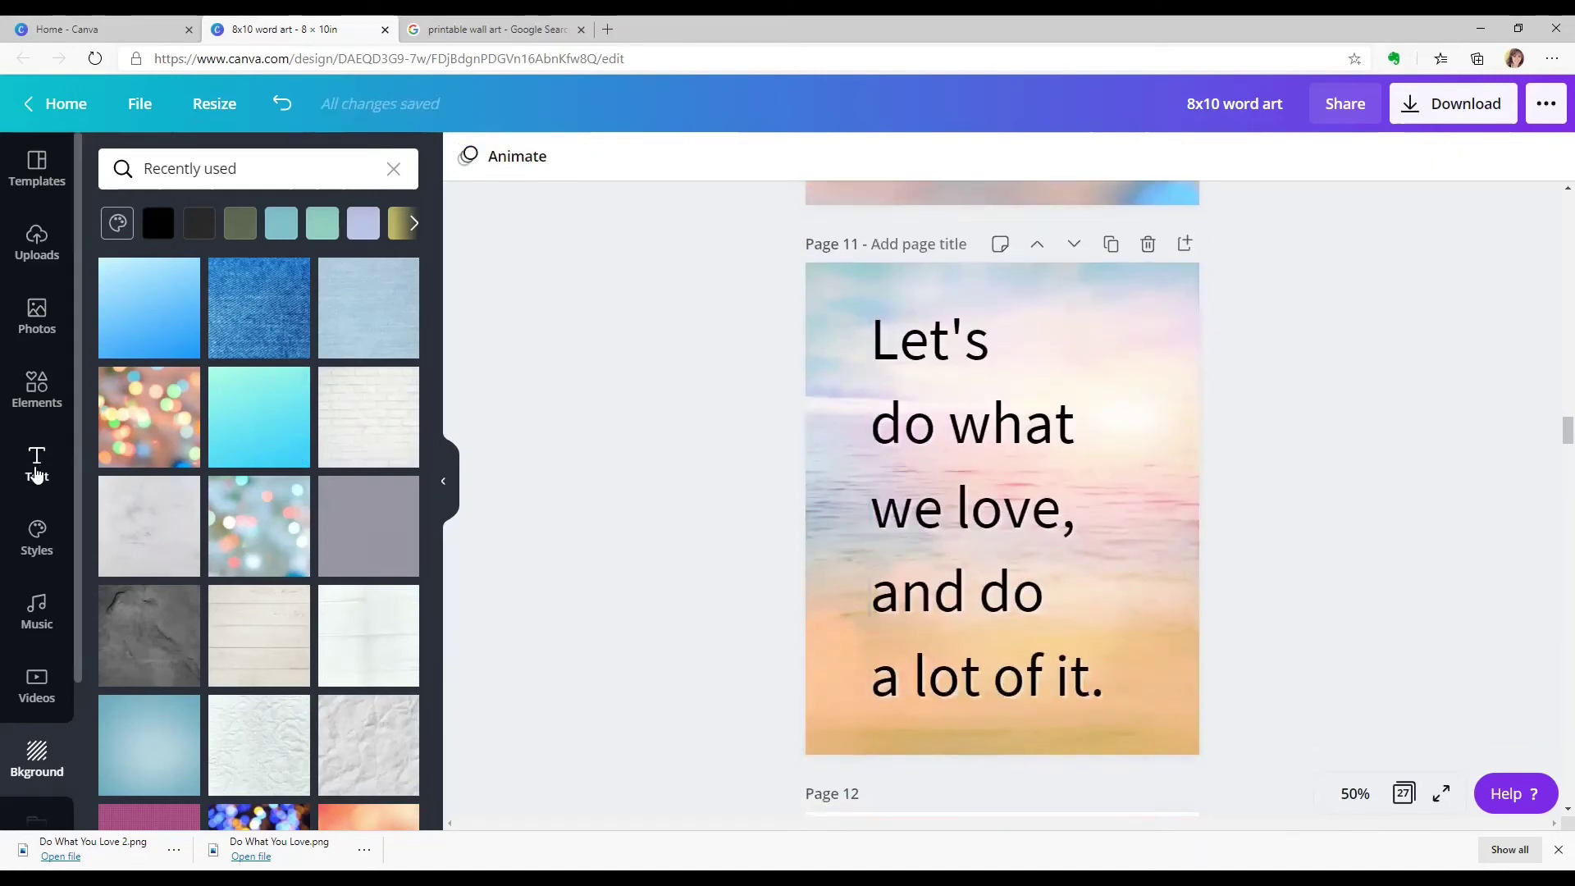
{"action": "left_click", "coordinate": [43, 324]}
{"action": "scroll", "coordinate": [314, 328], "scroll_direction": "down", "scroll_amount": 3}
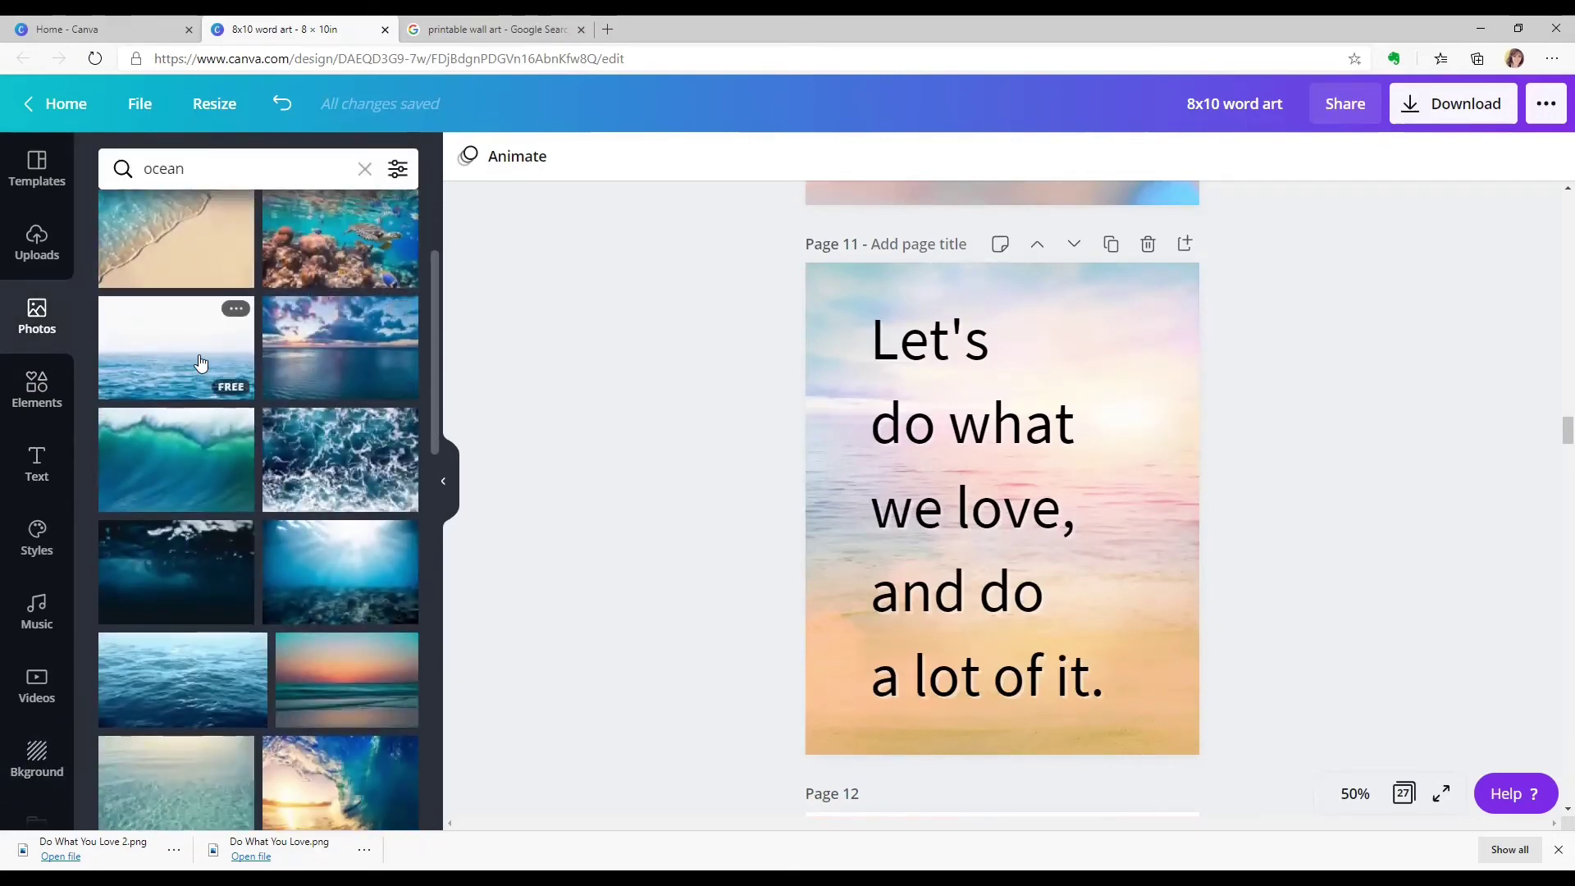
{"action": "left_click_drag", "start_coordinate": [851, 433], "coordinate": [845, 428]}
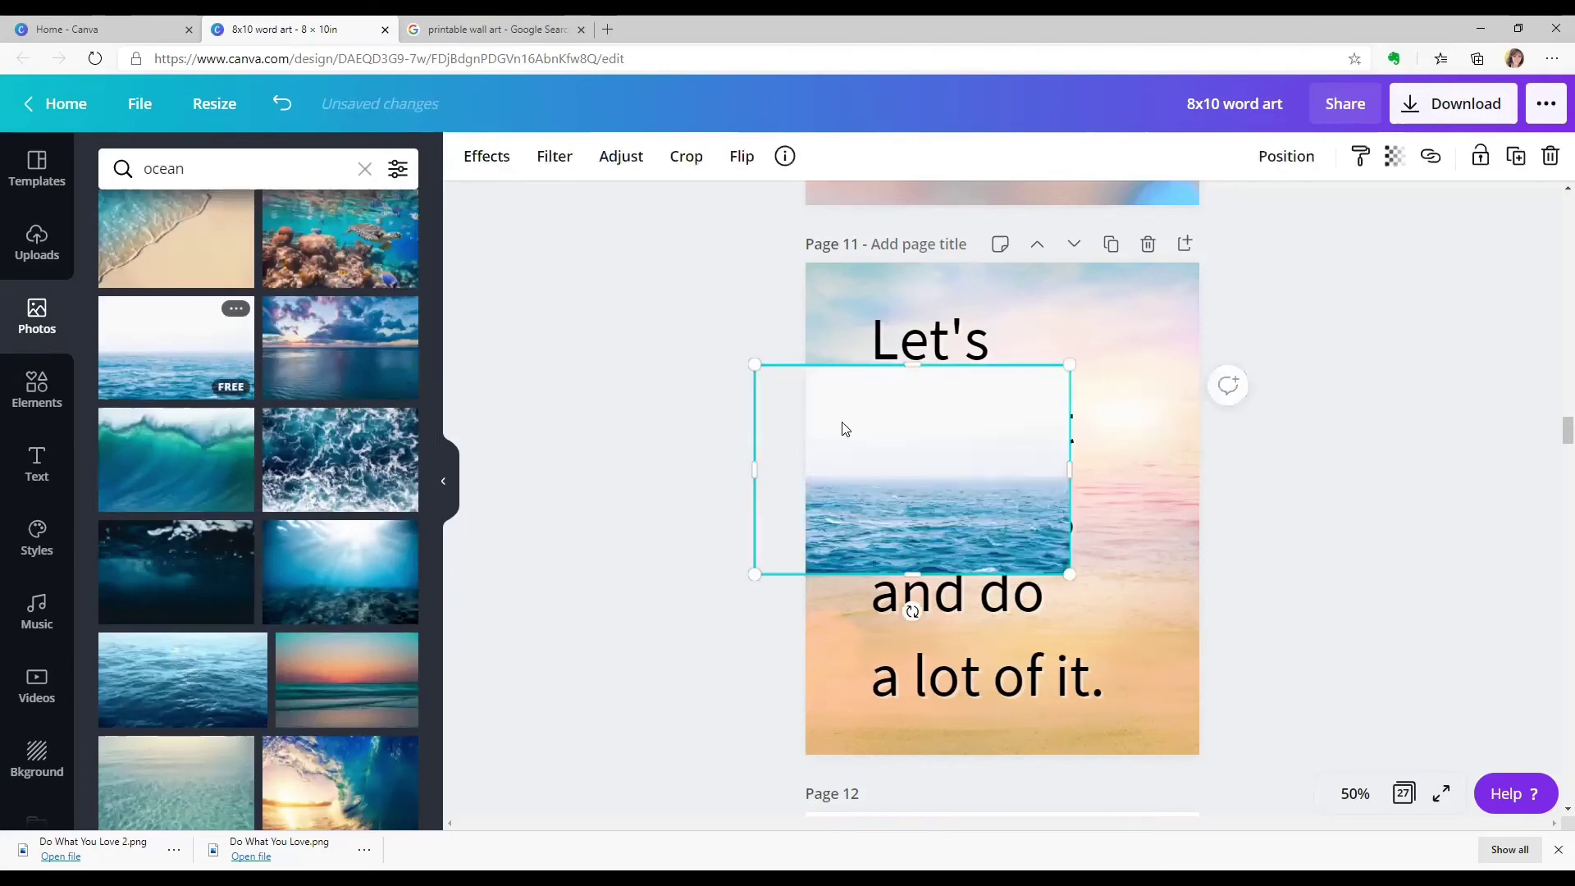
{"action": "key", "text": "Delete"}
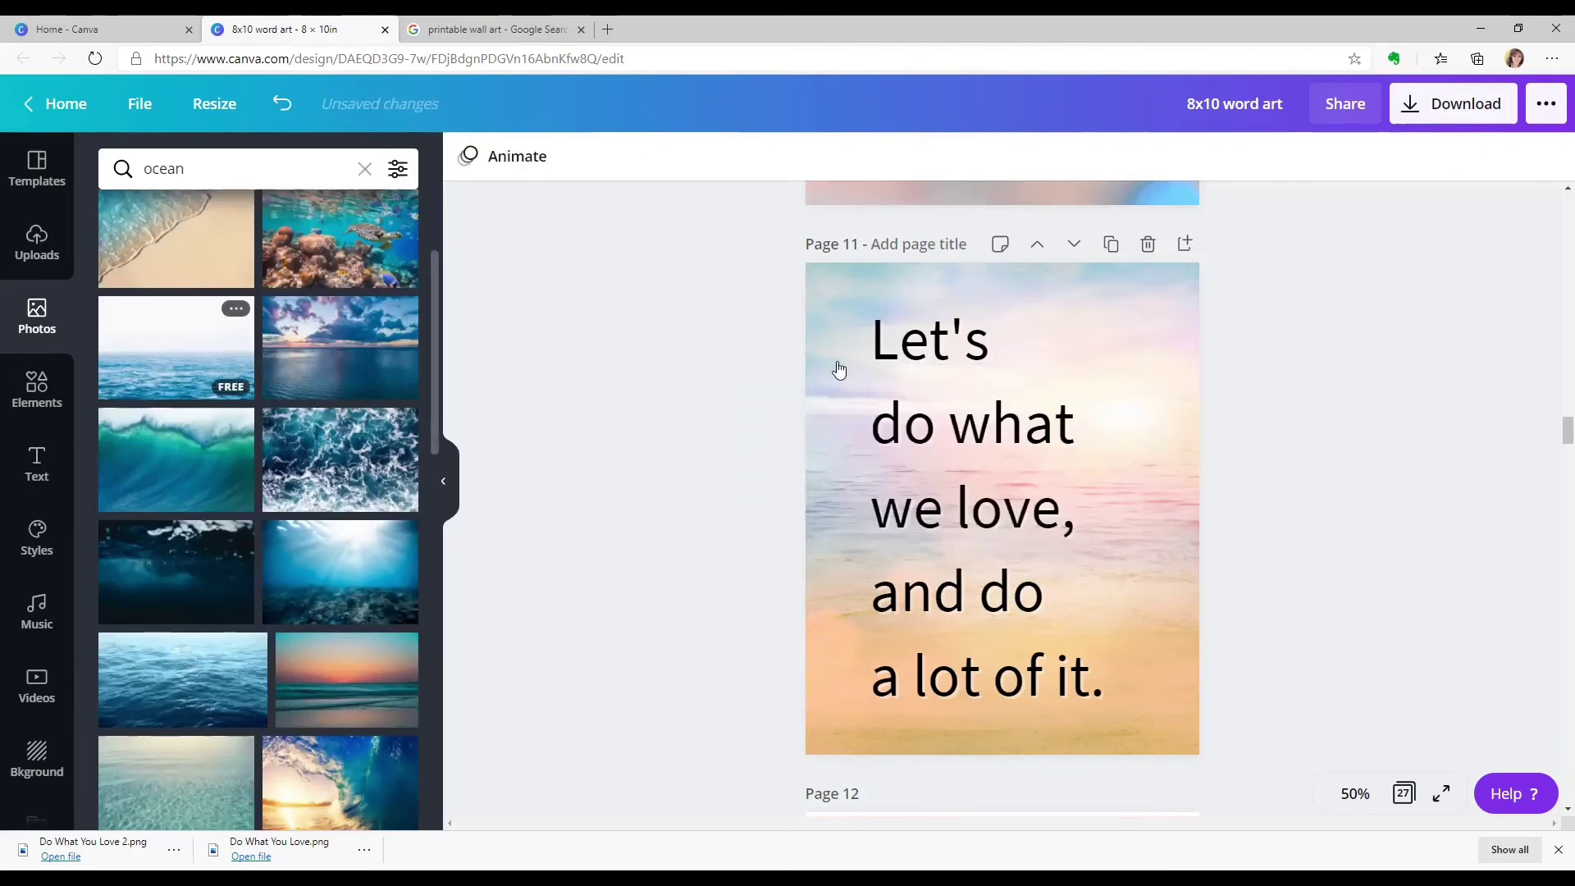
{"action": "left_click_drag", "start_coordinate": [839, 370], "coordinate": [837, 371]}
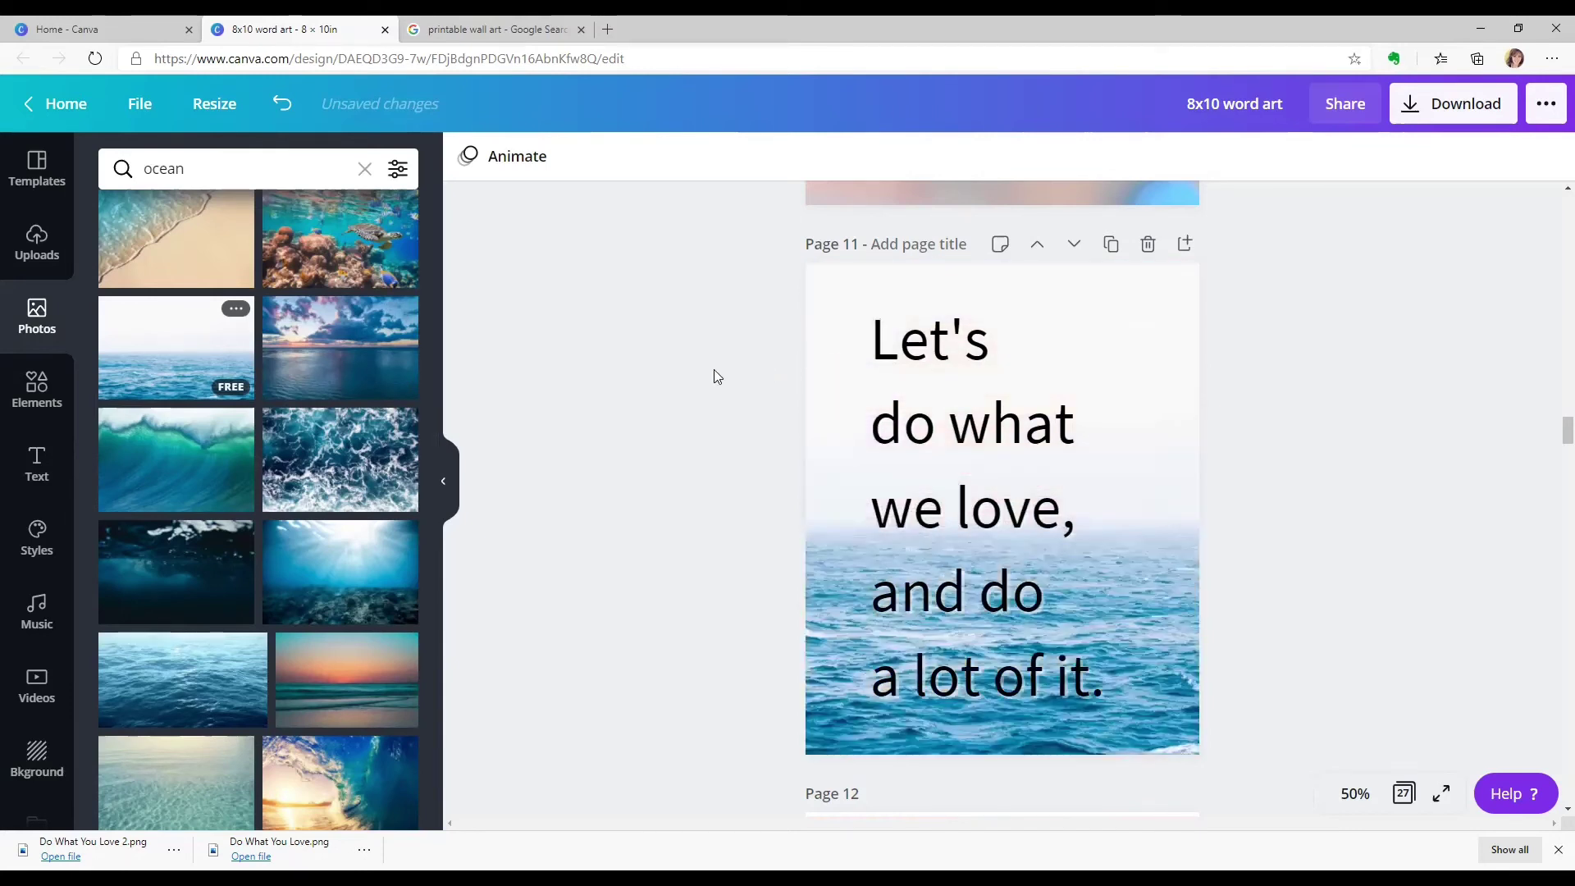
{"action": "left_click", "coordinate": [279, 105]}
{"action": "scroll", "coordinate": [573, 410], "scroll_direction": "down", "scroll_amount": 1}
{"action": "scroll", "coordinate": [575, 411], "scroll_direction": "down", "scroll_amount": 6}
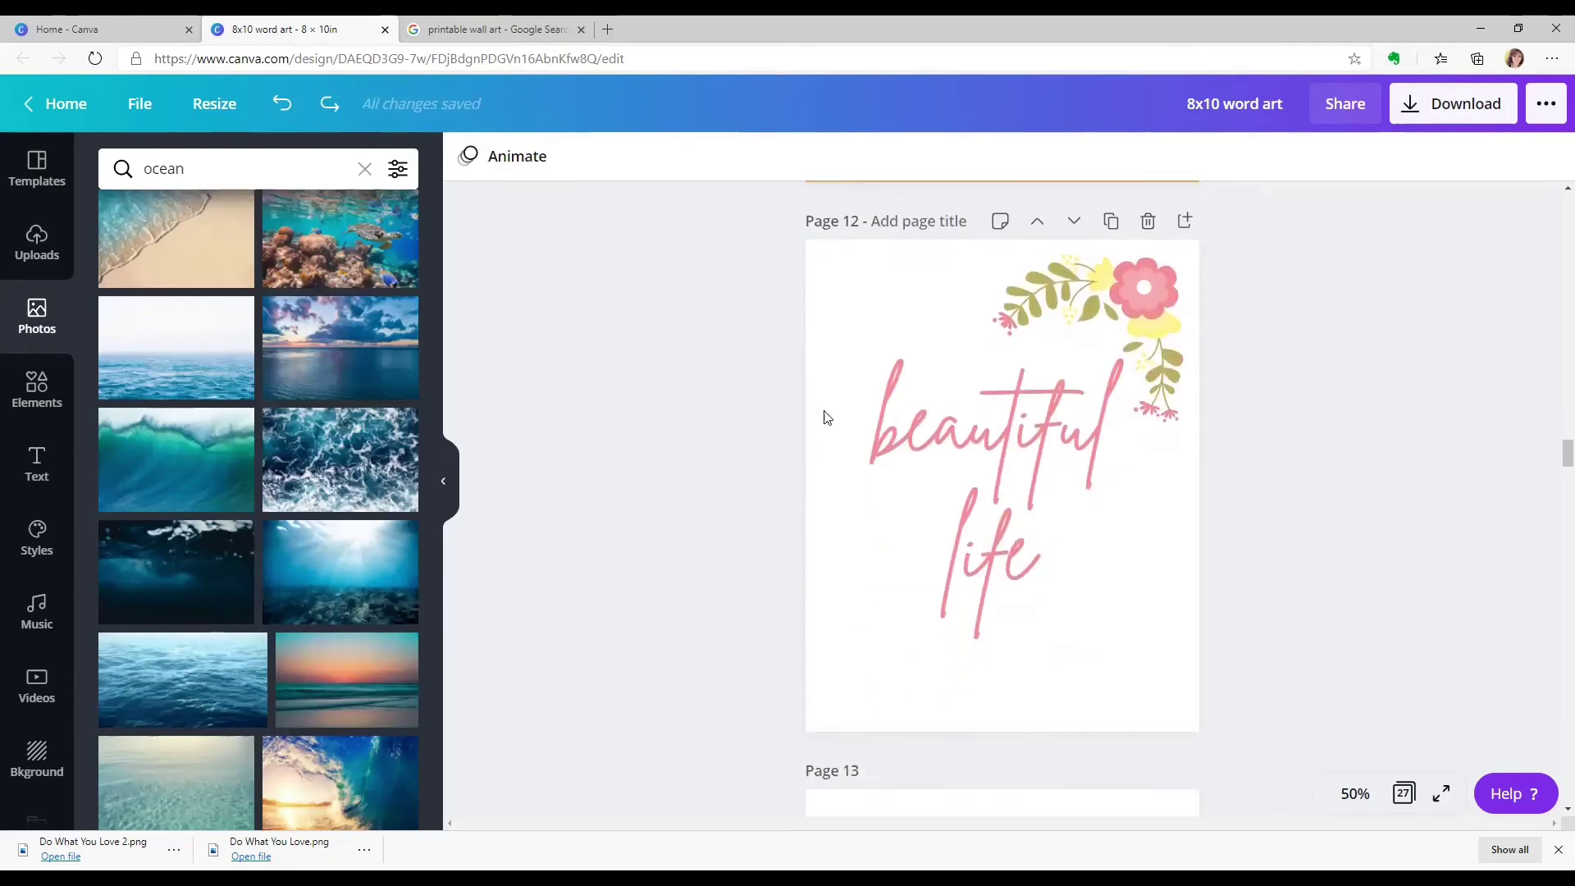
Step: Add the pink flower corner graphic to page 12, moved toward the bottom-left
{"action": "left_click", "coordinate": [23, 403]}
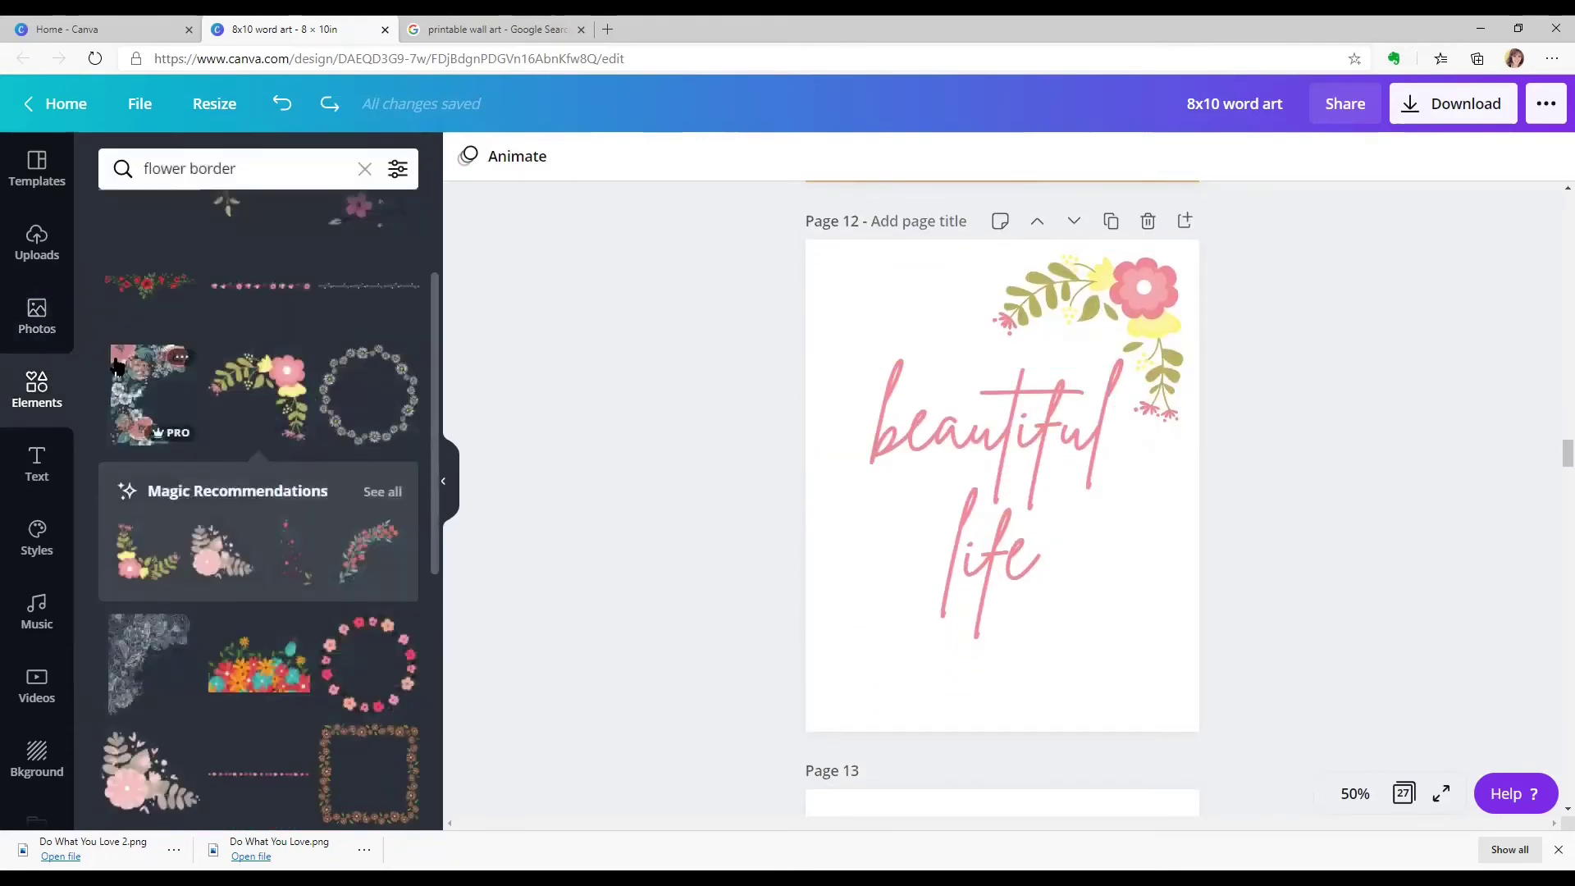
{"action": "left_click", "coordinate": [262, 388]}
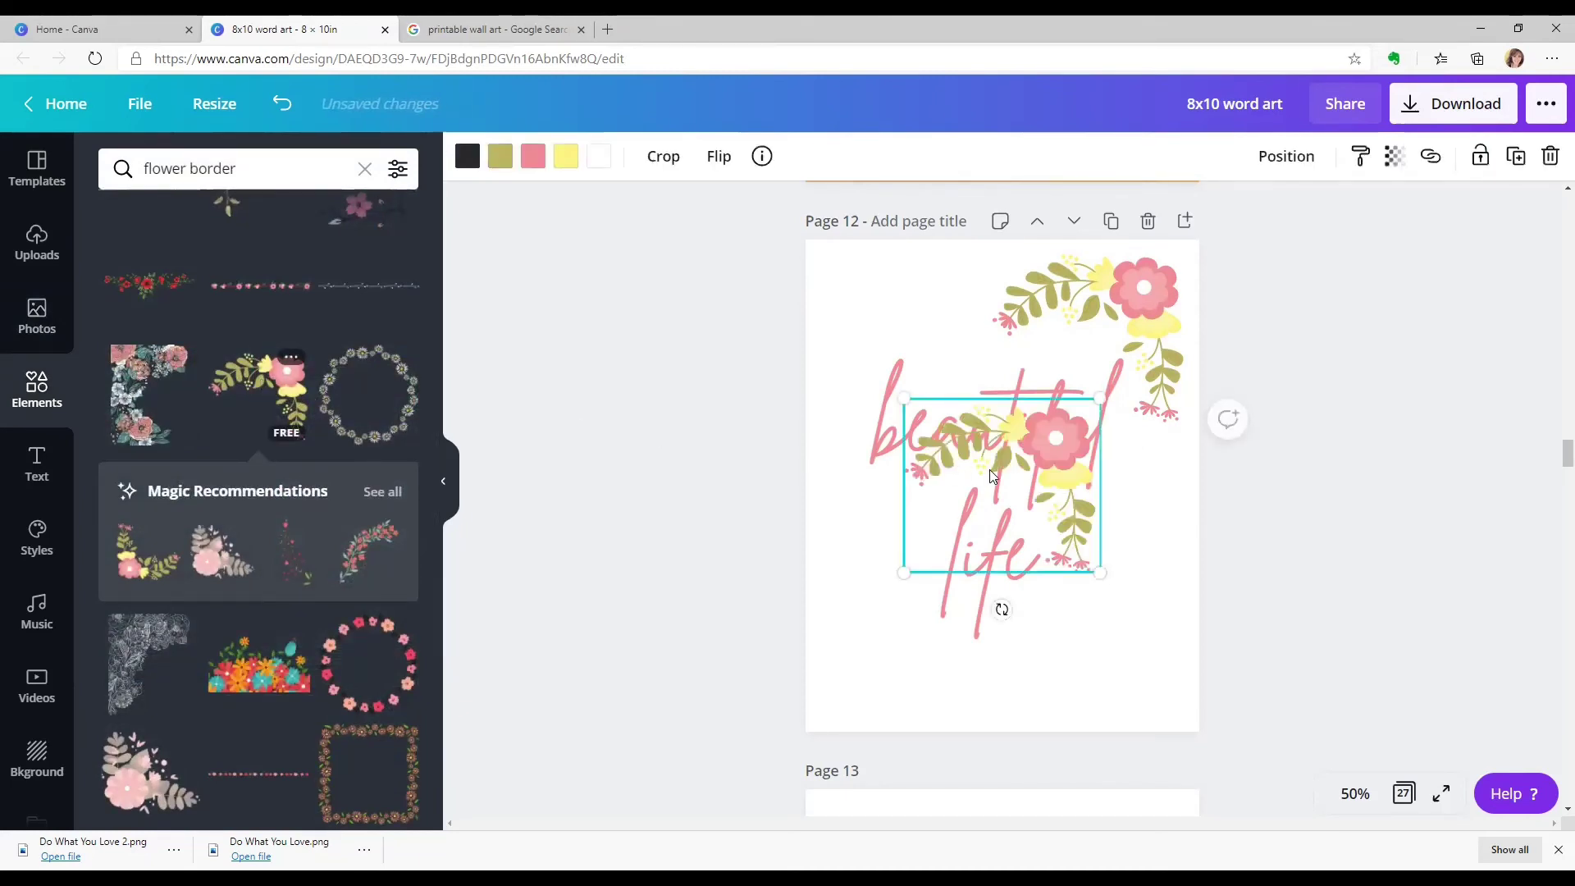
{"action": "left_click_drag", "start_coordinate": [990, 475], "coordinate": [908, 613]}
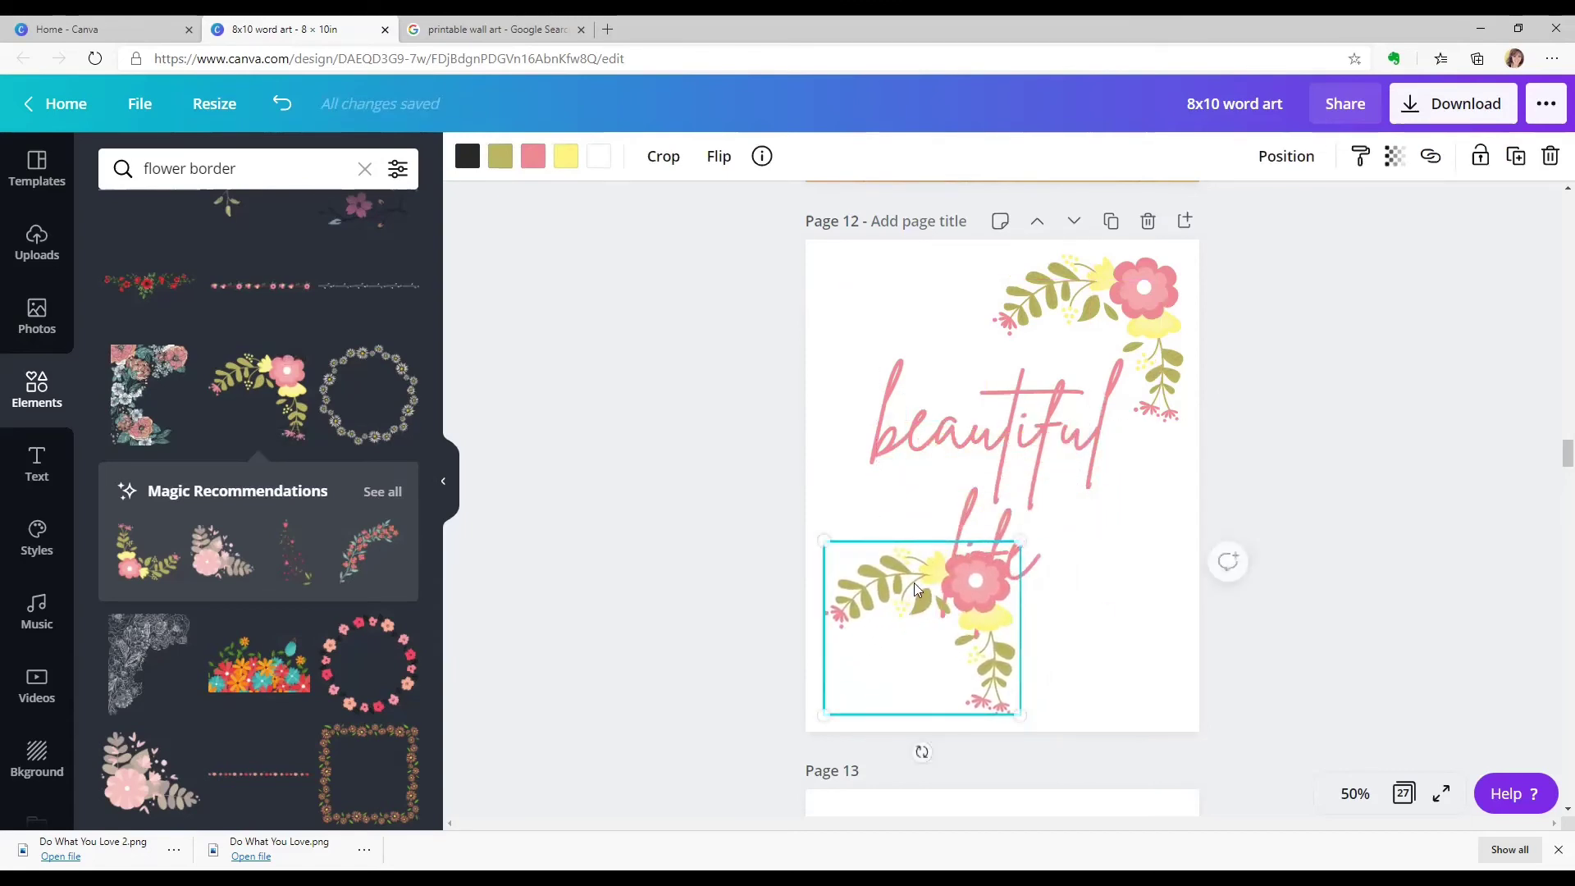
Step: Flip the flower corner horizontally and vertically, then bring up Effects for the 'beautiful life' text
{"action": "left_click", "coordinate": [719, 166]}
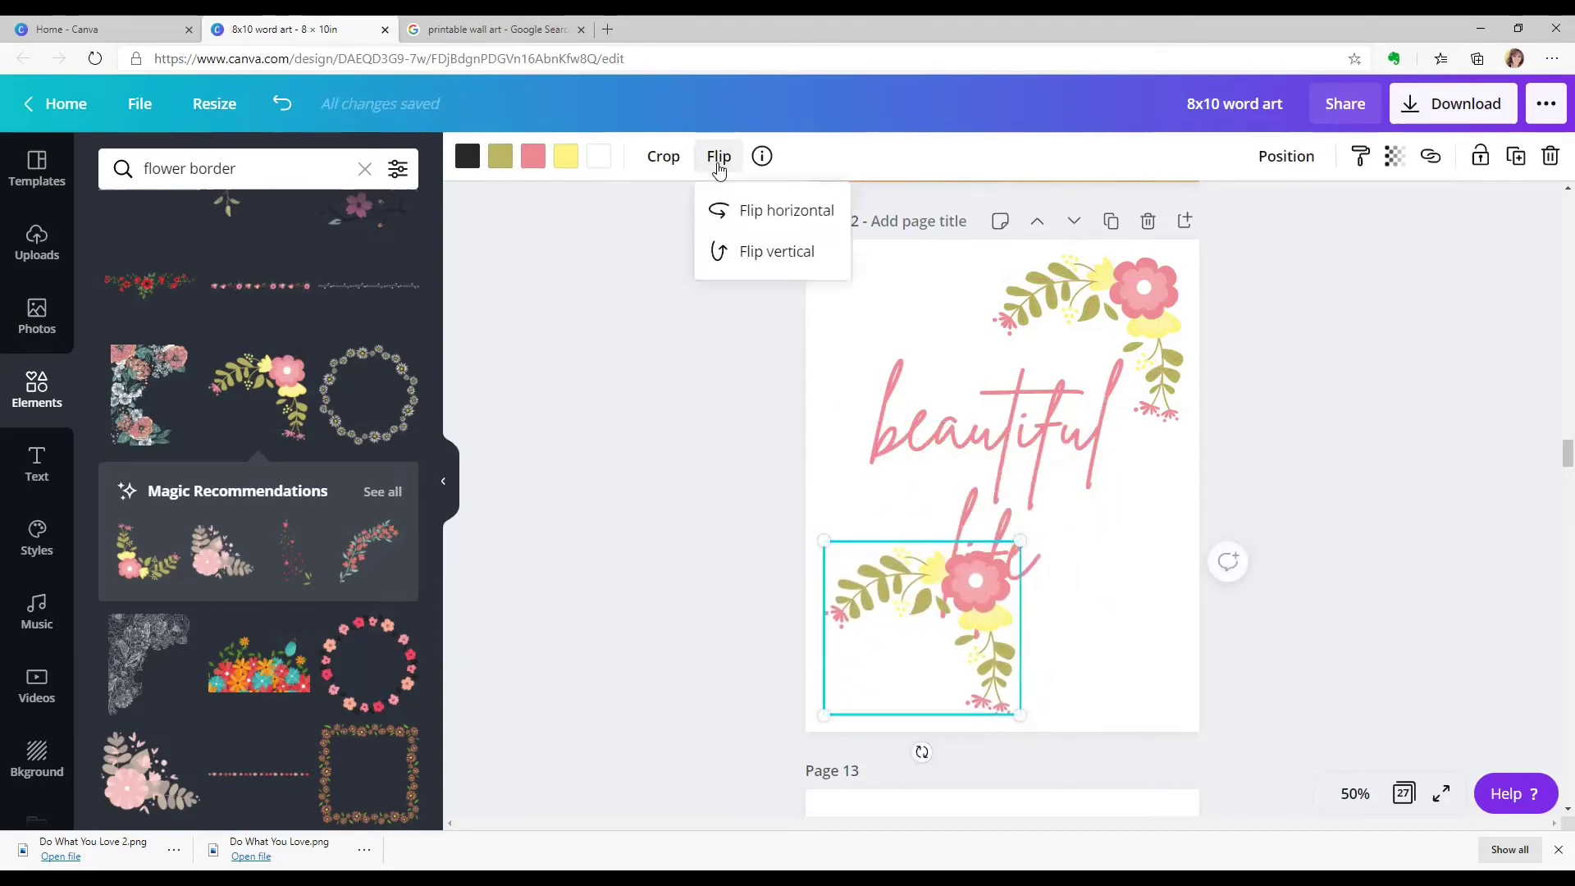
{"action": "left_click", "coordinate": [722, 215]}
{"action": "left_click", "coordinate": [746, 254]}
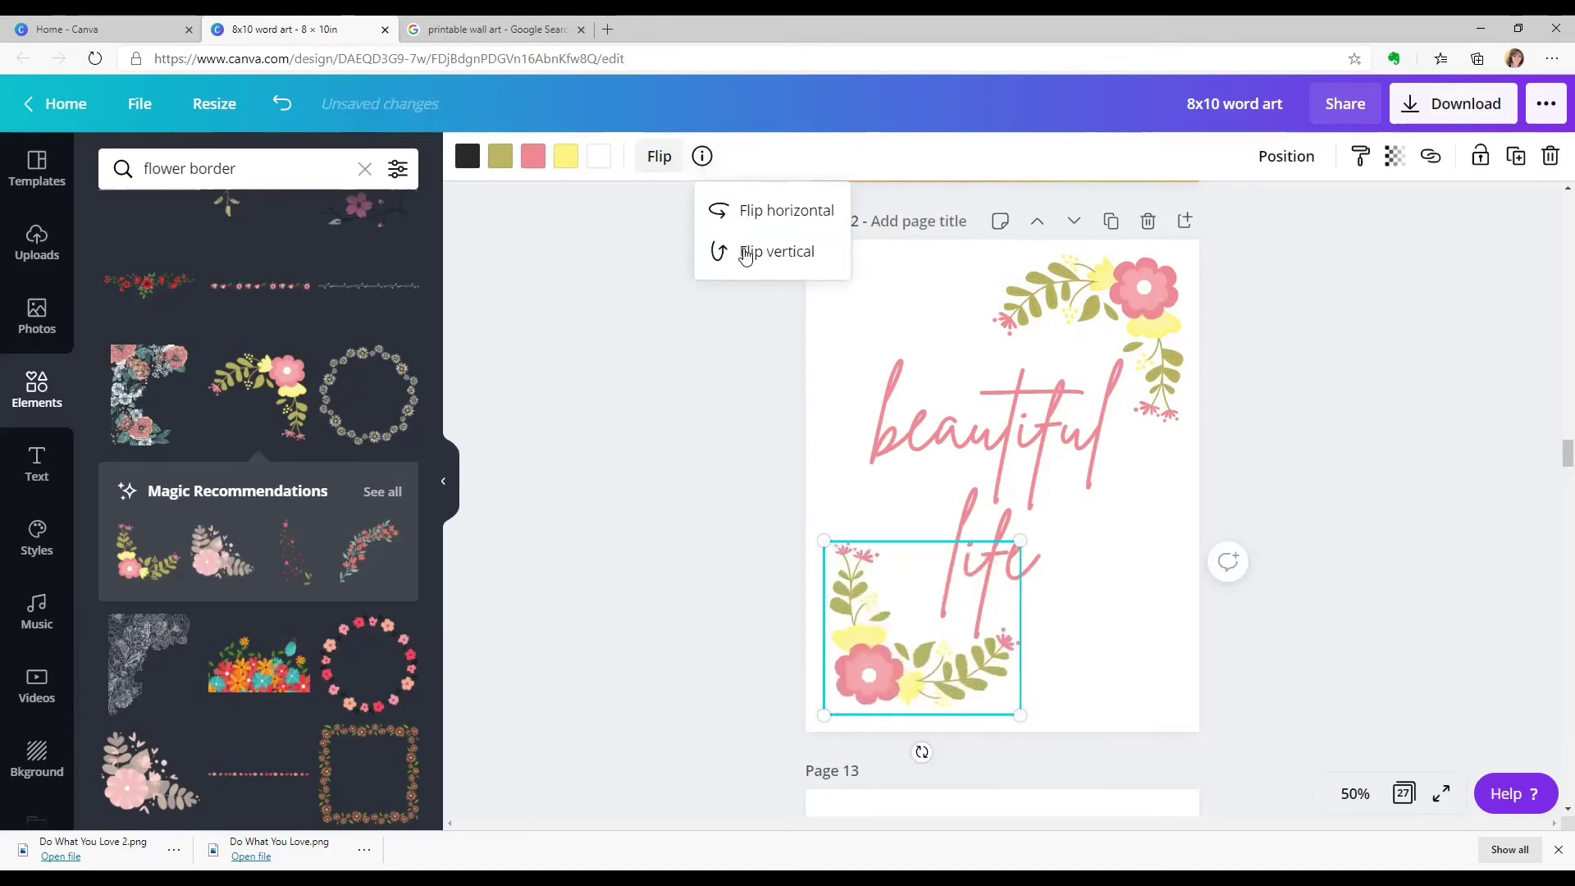
{"action": "left_click", "coordinate": [703, 438]}
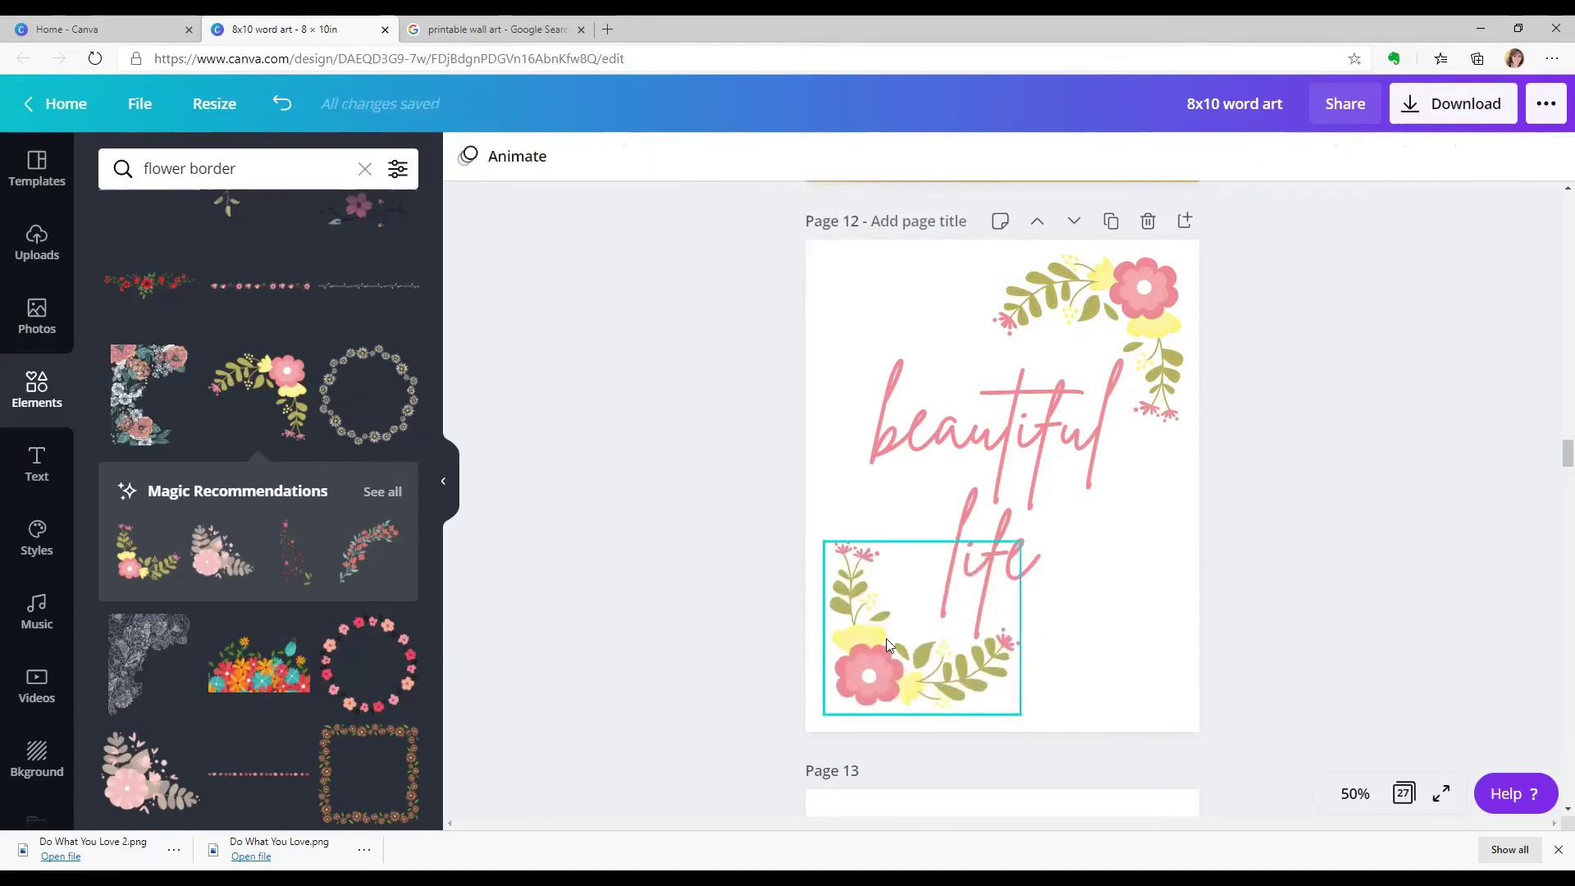
{"action": "left_click", "coordinate": [997, 468]}
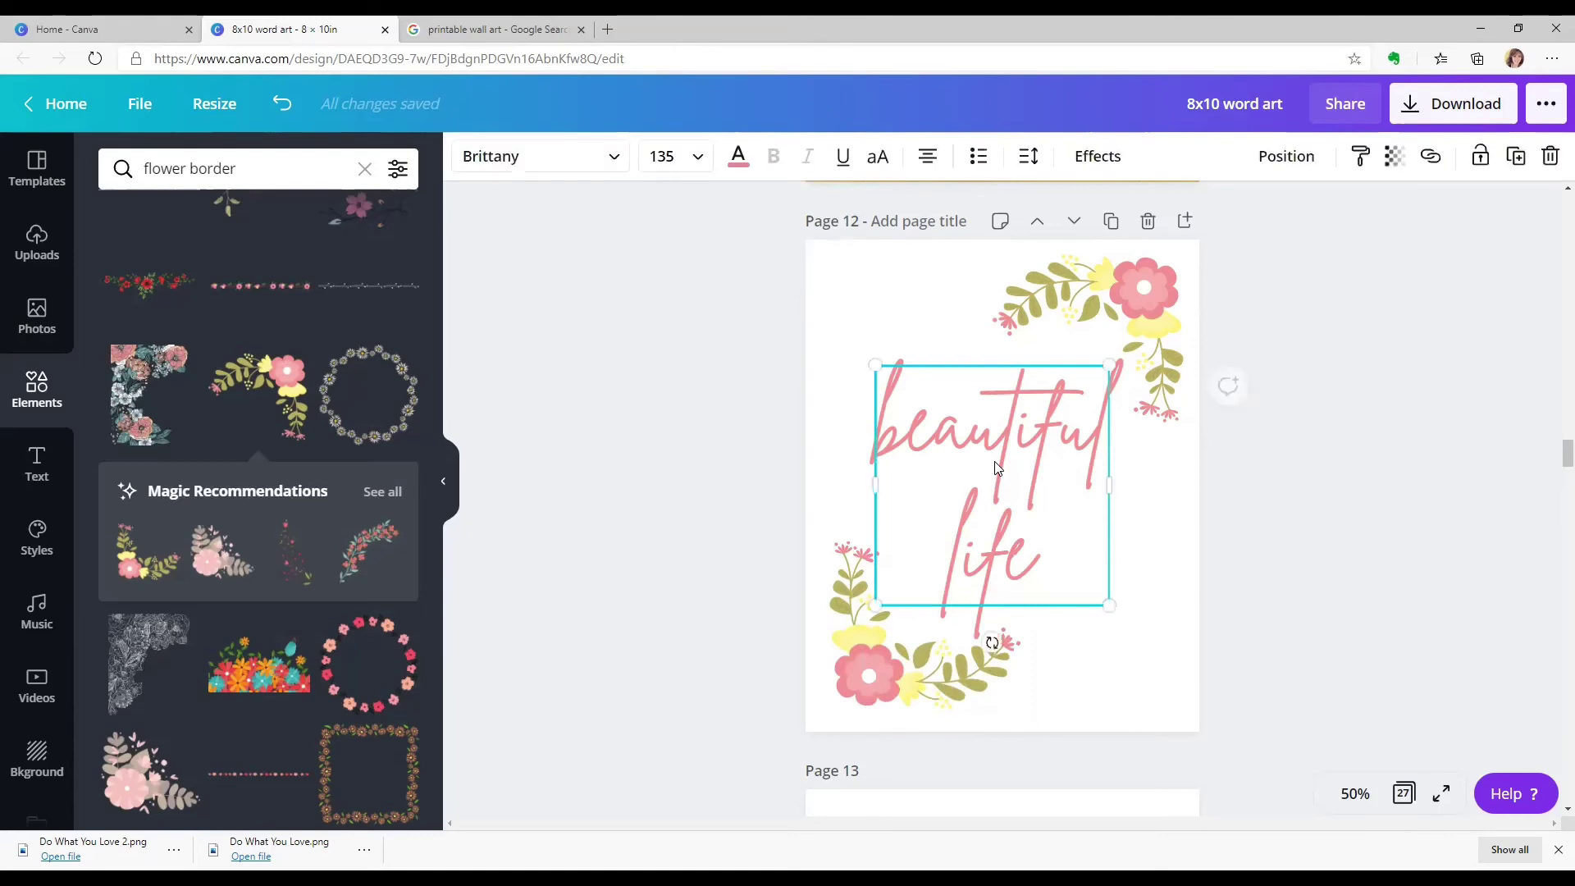
{"action": "left_click", "coordinate": [1097, 162]}
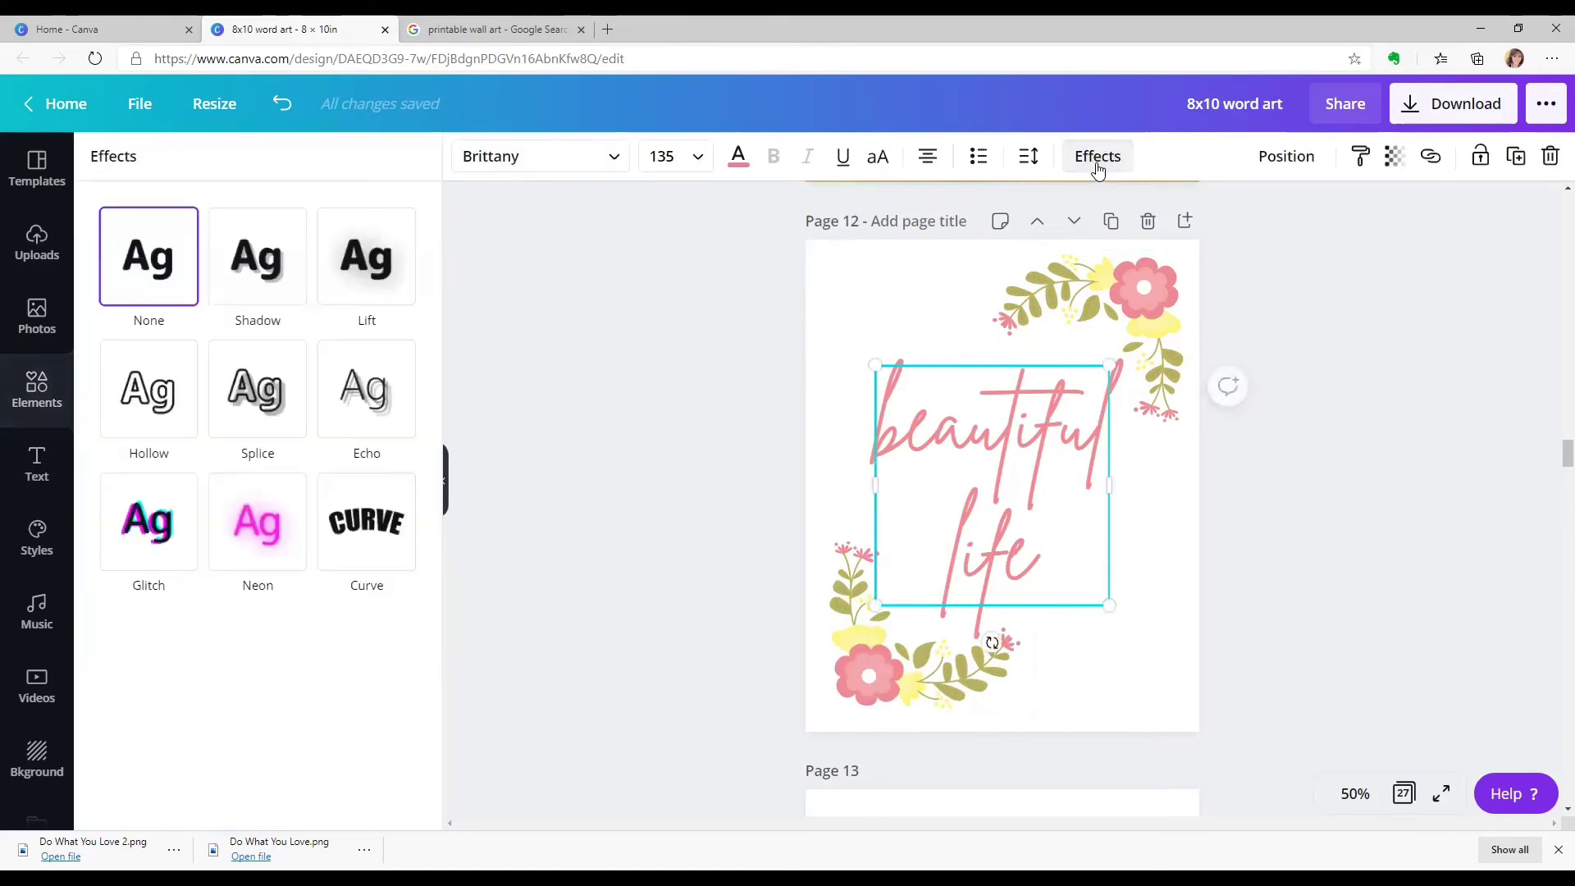
Step: Give the 'beautiful life' text a pale yellow (#fff383) shadow
{"action": "left_click", "coordinate": [275, 277]}
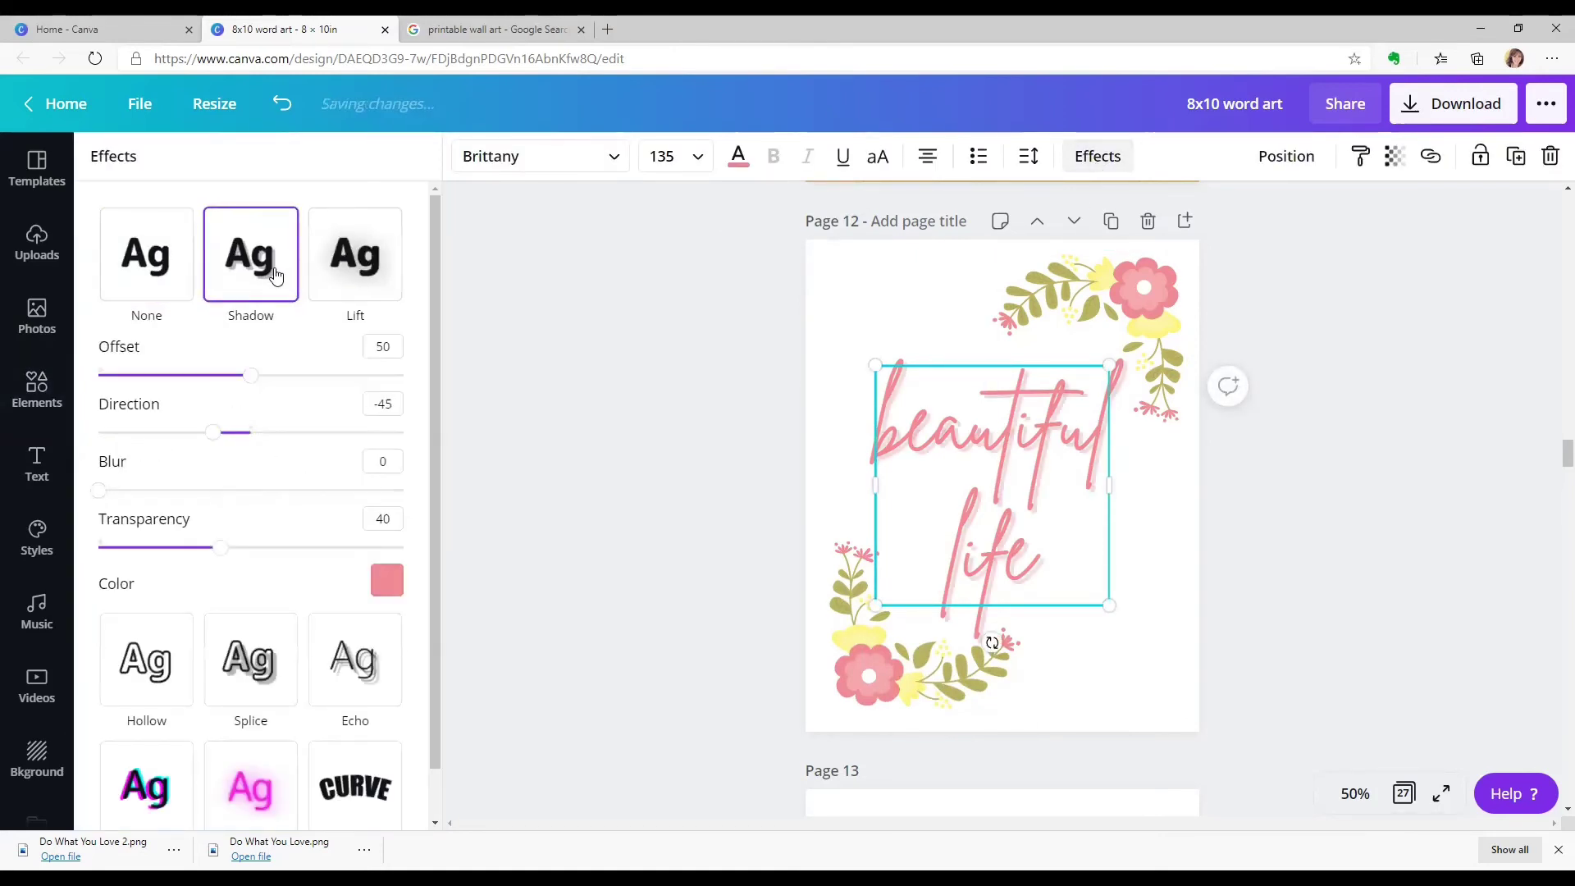
{"action": "left_click", "coordinate": [386, 579]}
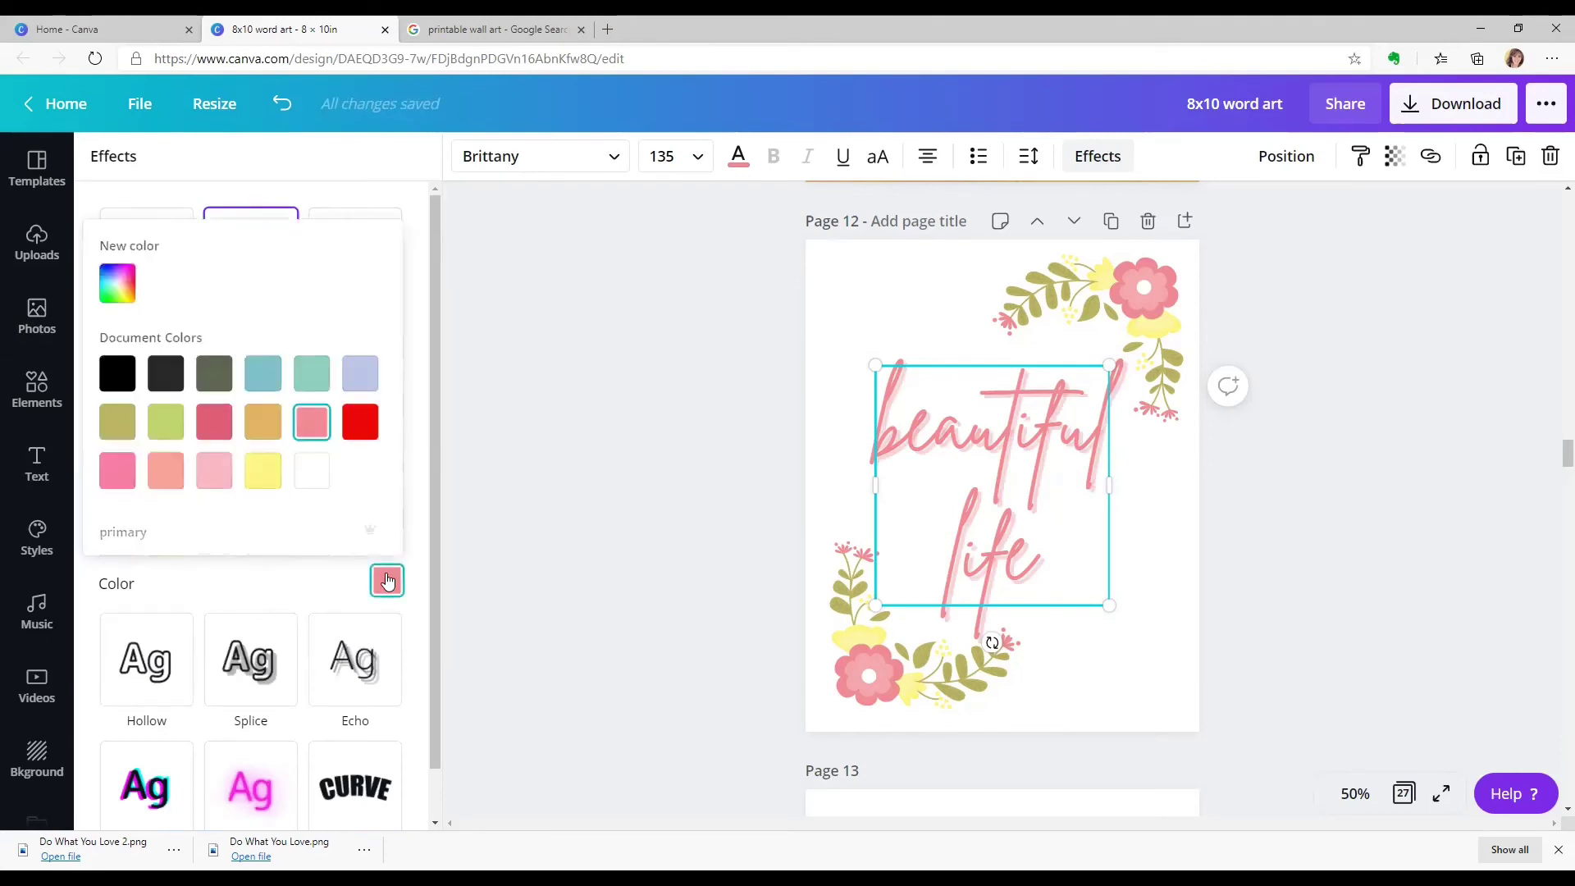
{"action": "left_click", "coordinate": [269, 476]}
{"action": "left_click", "coordinate": [529, 476]}
{"action": "left_click", "coordinate": [529, 476]}
Step: Change the flower corner's pink to light pink, trying light green leaves but undoing it
{"action": "left_click", "coordinate": [841, 671]}
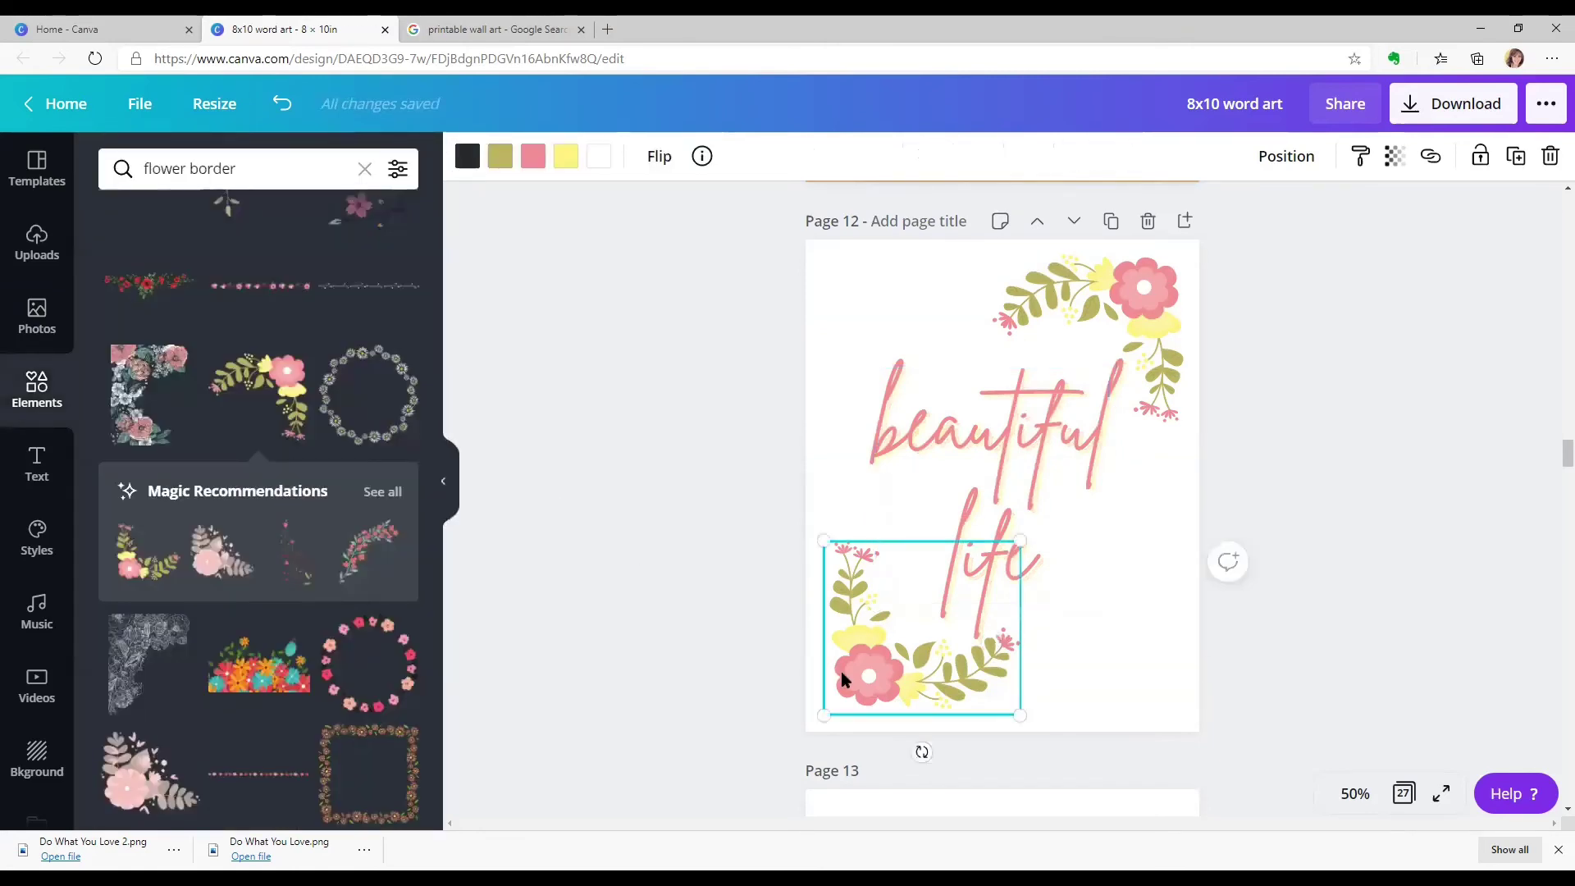
{"action": "left_click", "coordinate": [535, 164]}
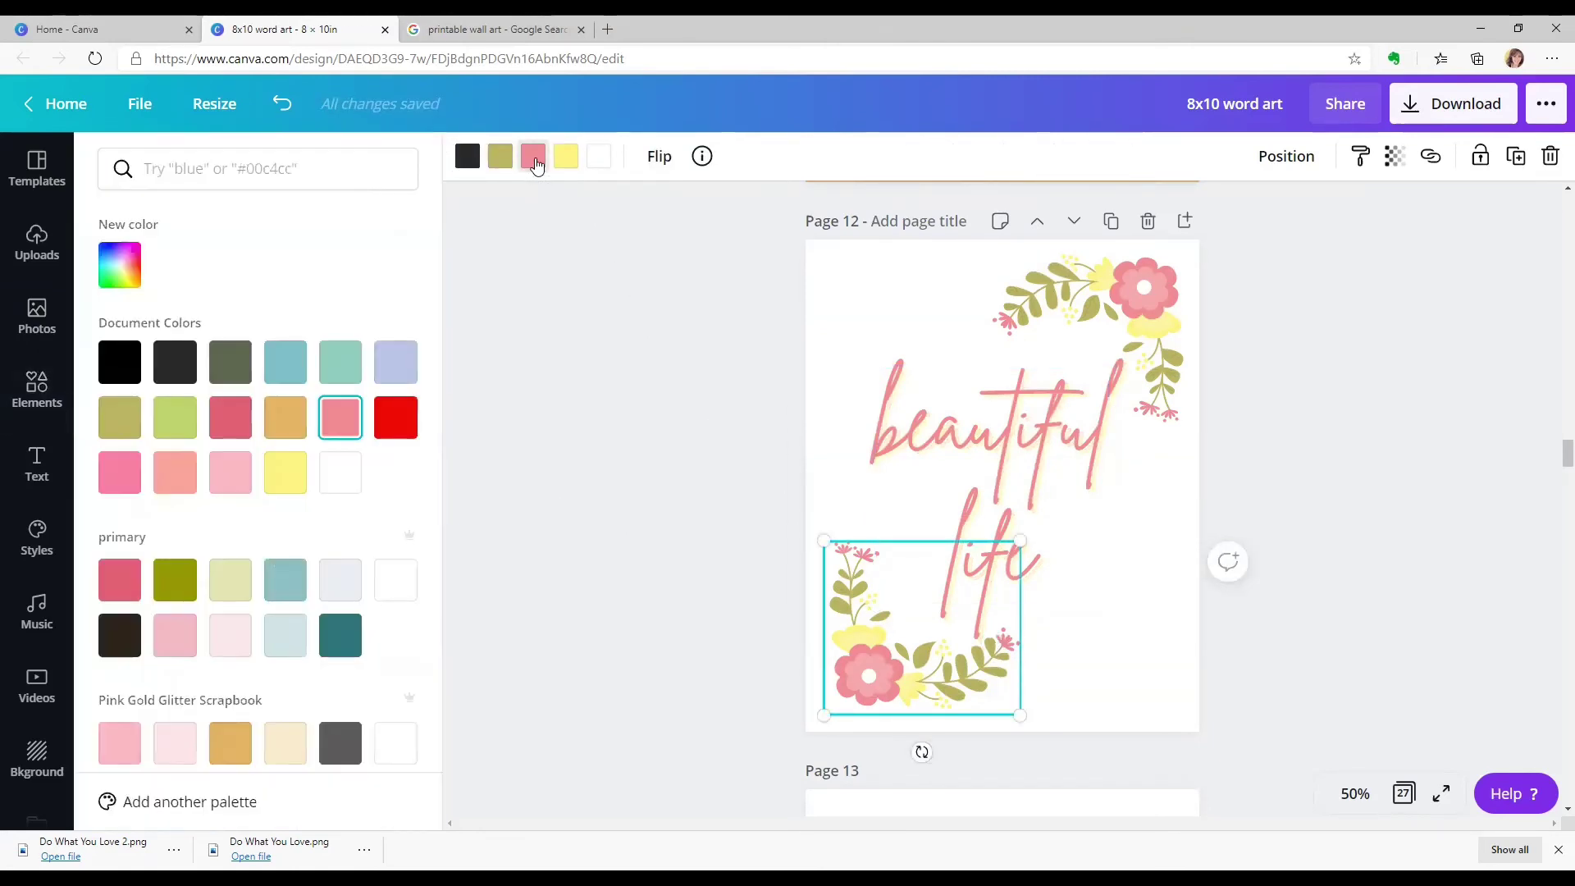
{"action": "left_click", "coordinate": [238, 479]}
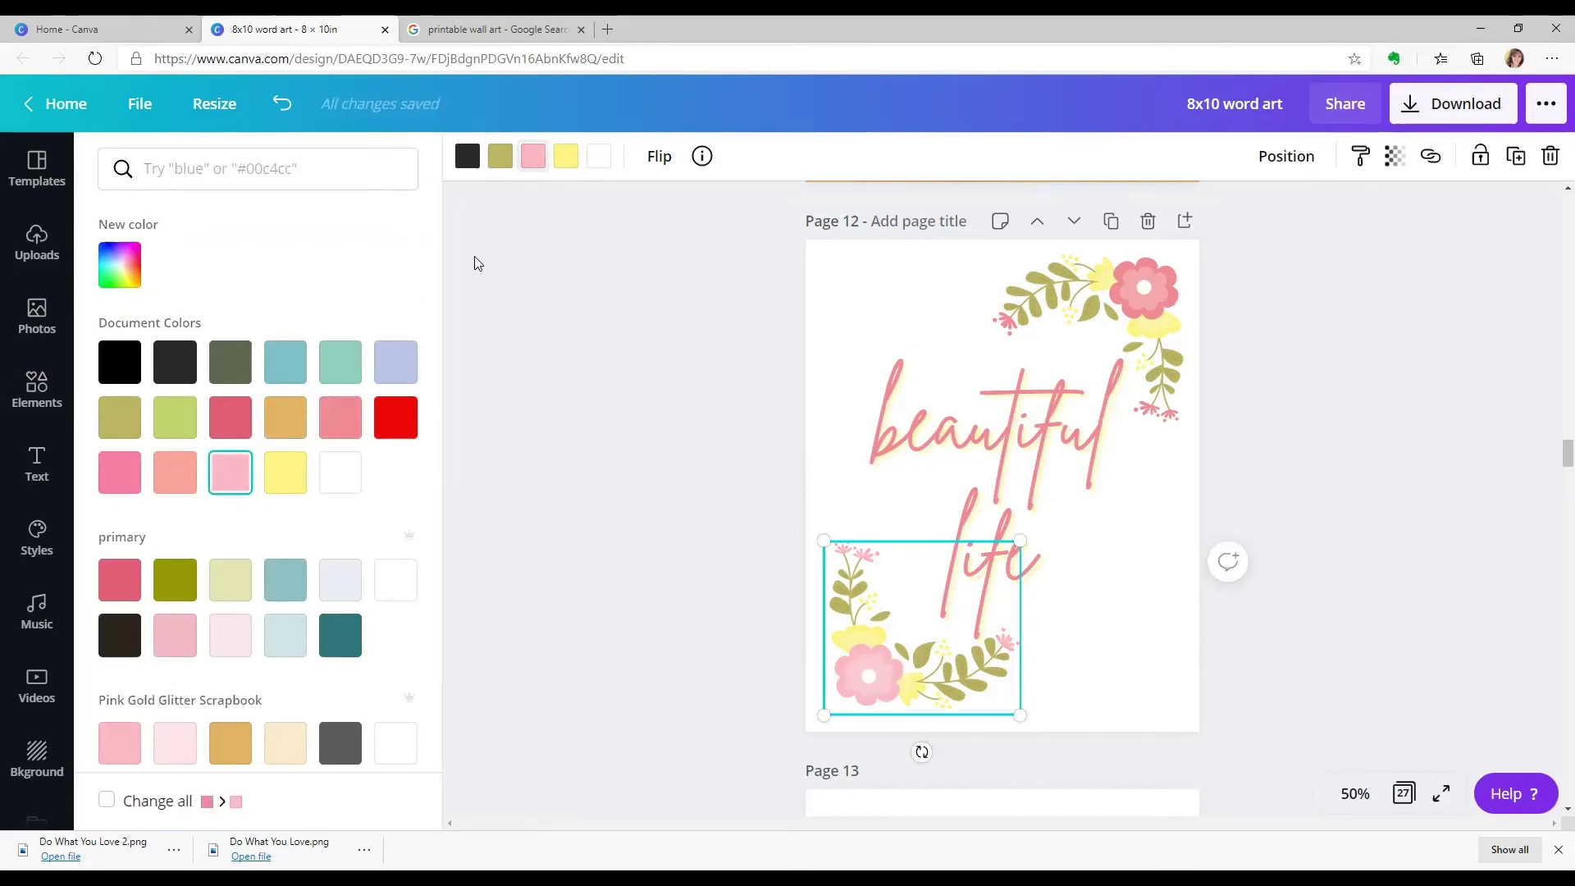
{"action": "left_click", "coordinate": [503, 164]}
{"action": "left_click", "coordinate": [174, 417]}
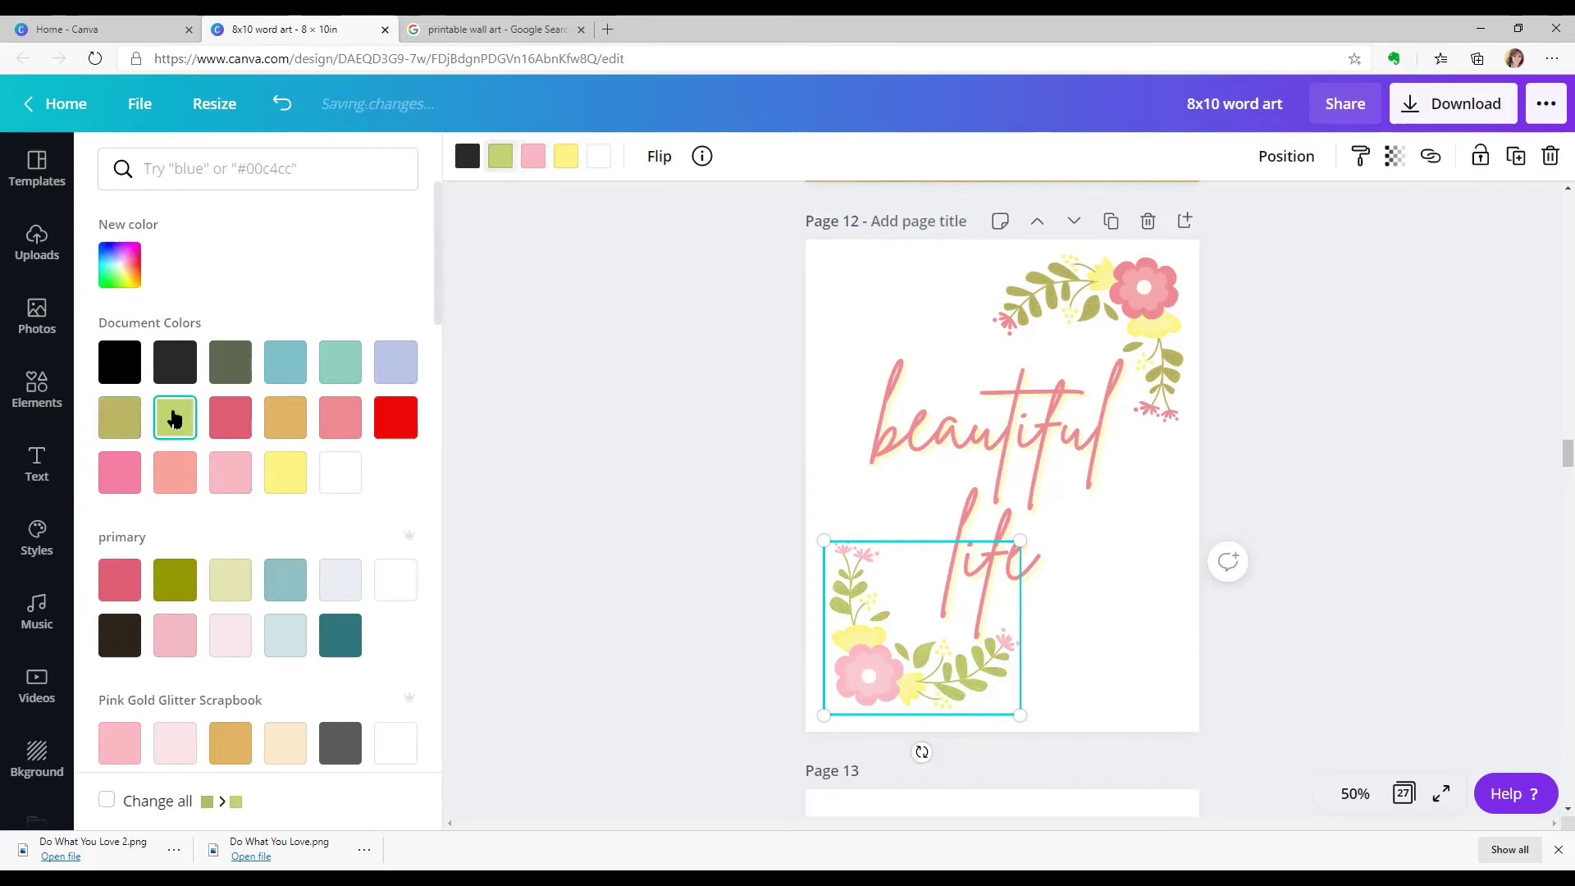
{"action": "left_click", "coordinate": [281, 103]}
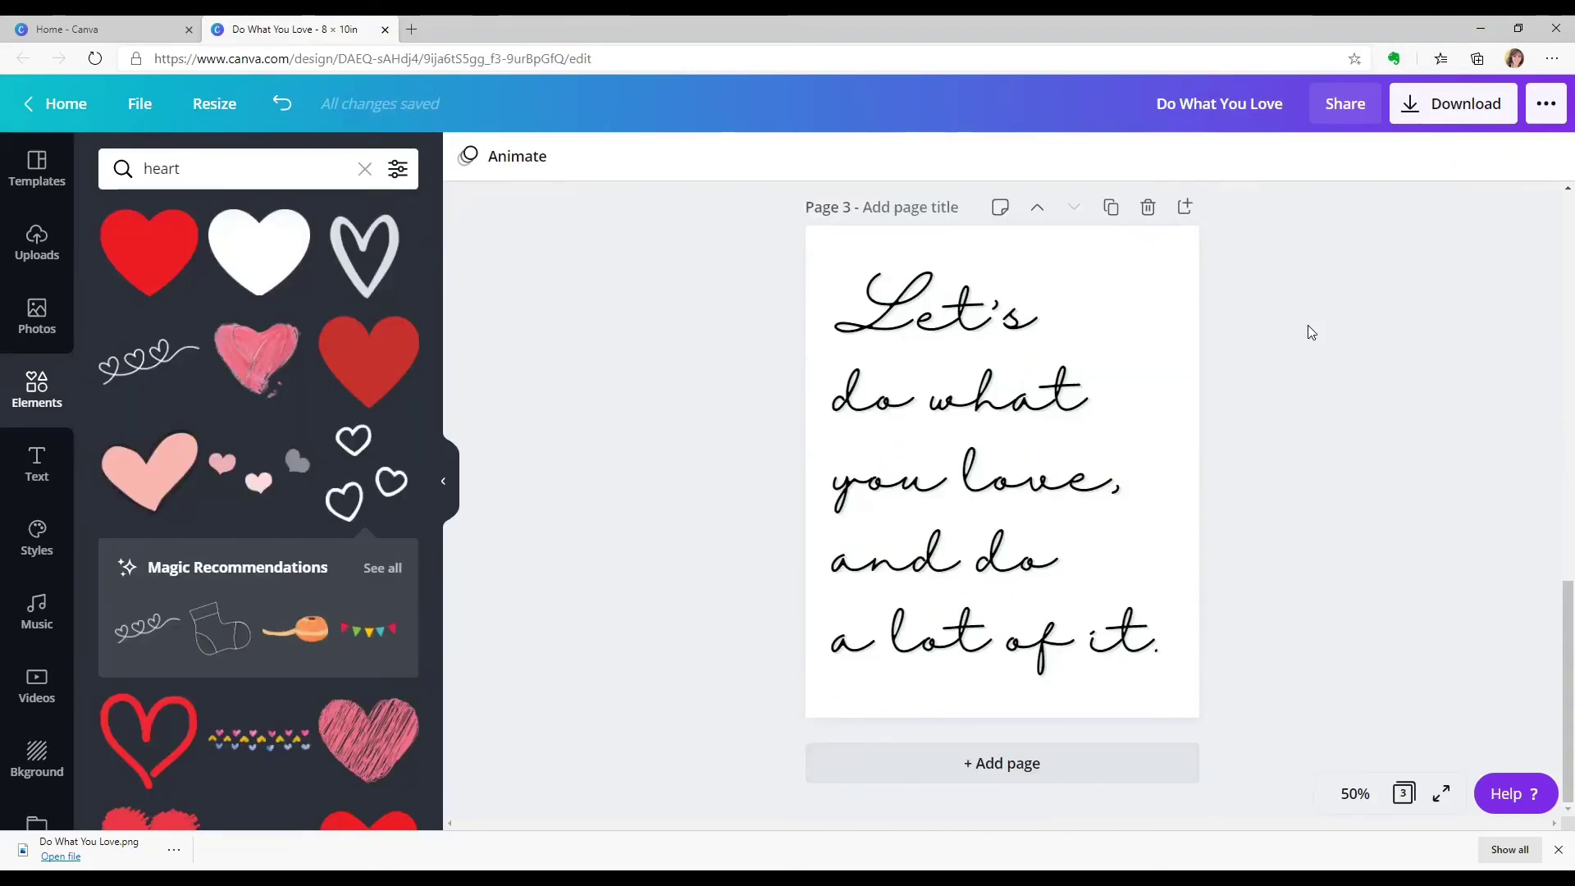
Step: Open the download options for the Do What You Love design and keep PNG
{"action": "scroll", "coordinate": [1248, 394], "scroll_direction": "up", "scroll_amount": 6}
{"action": "scroll", "coordinate": [1252, 398], "scroll_direction": "up", "scroll_amount": 7}
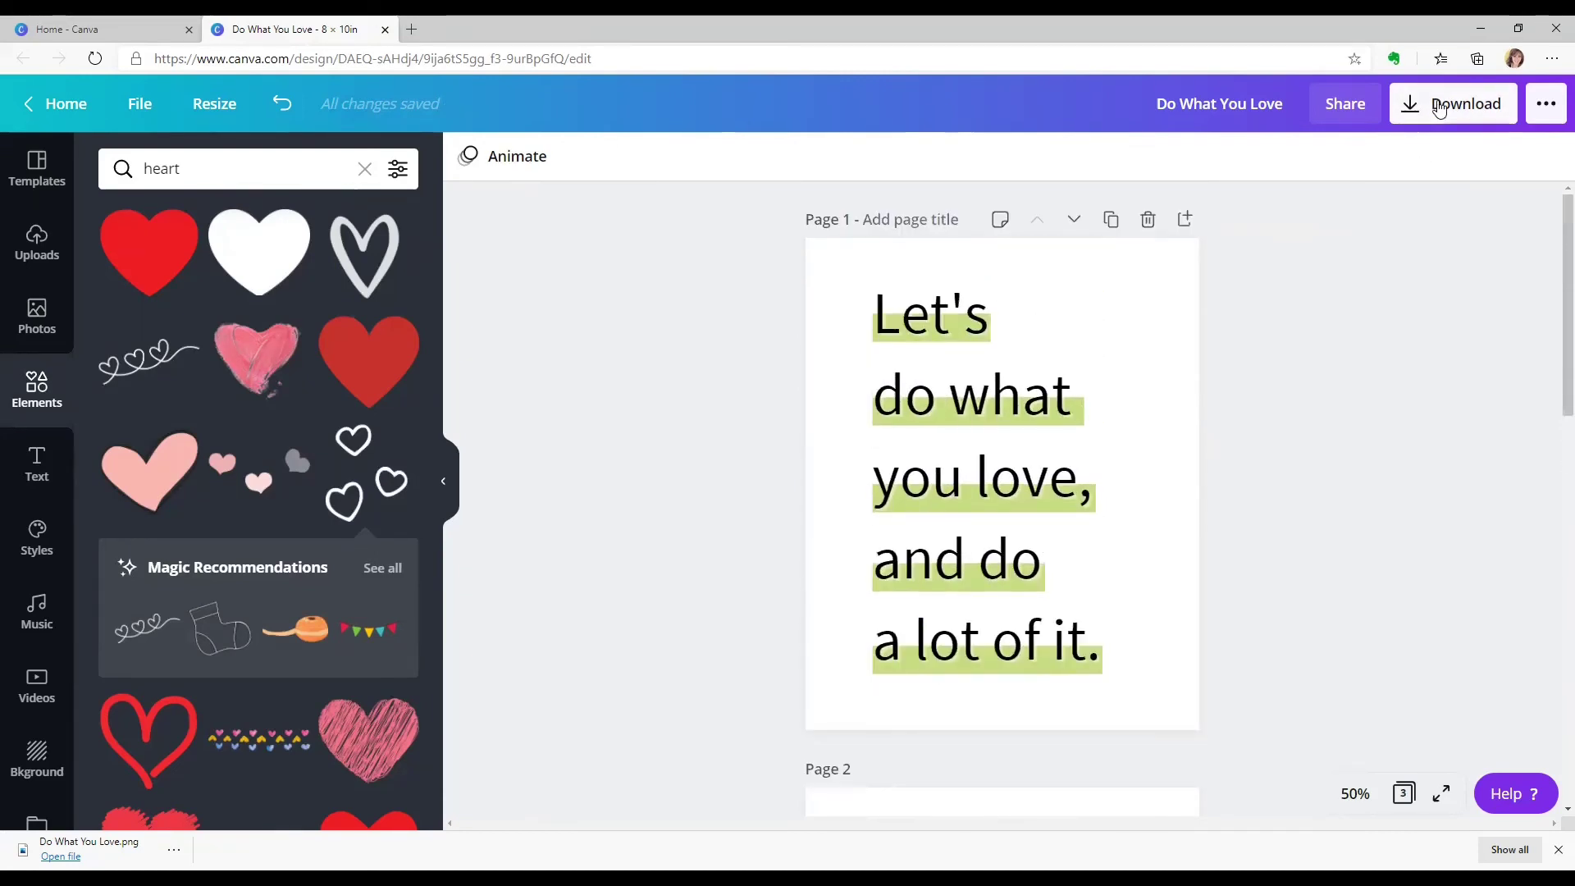
{"action": "left_click", "coordinate": [1440, 109]}
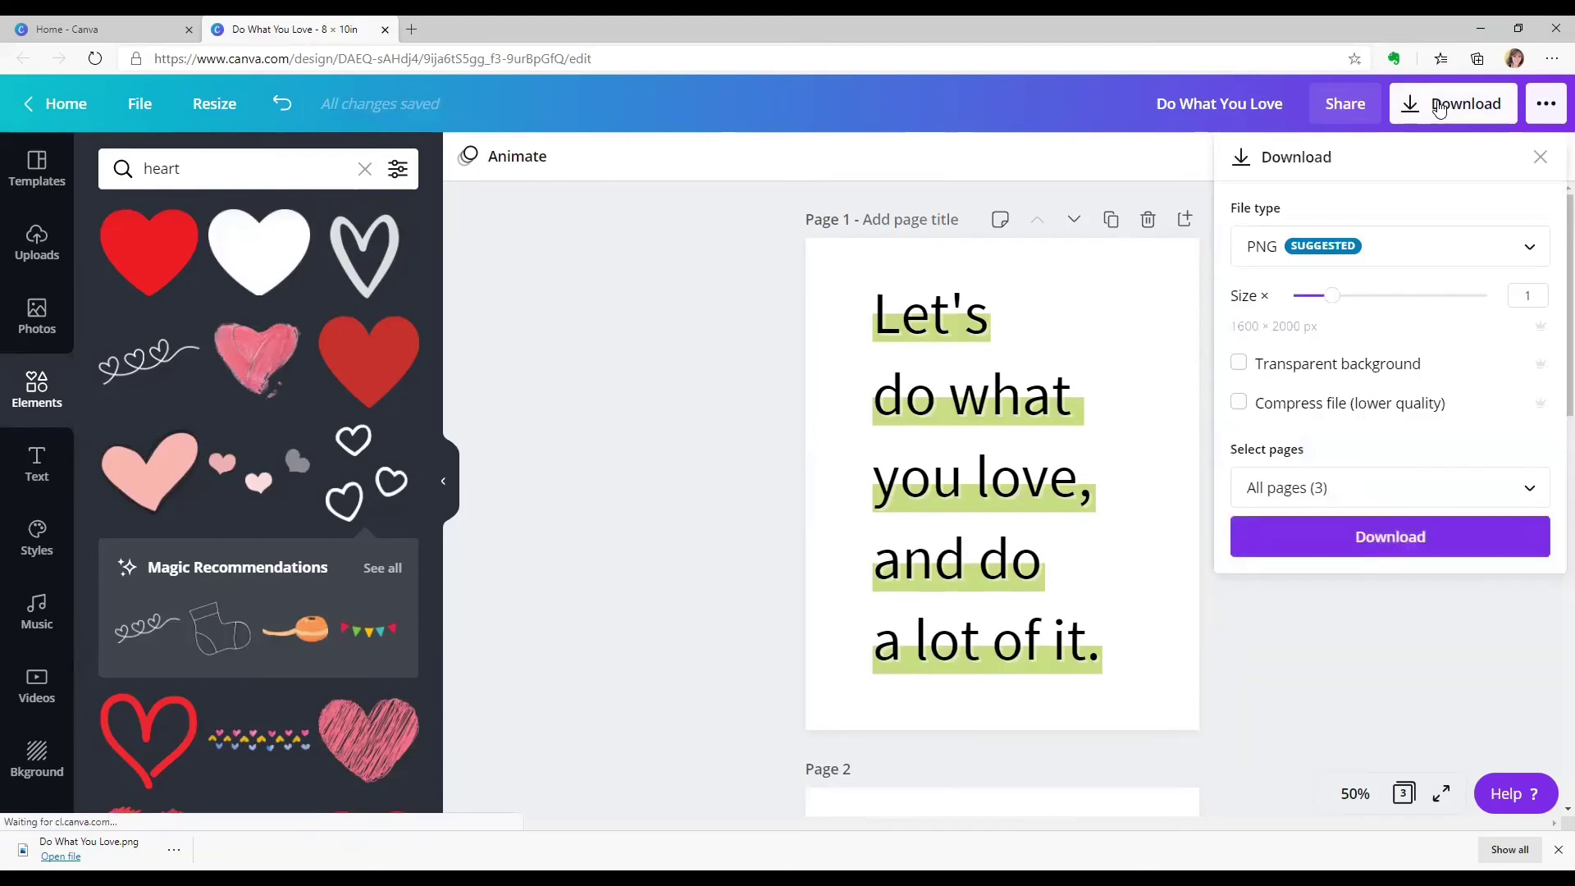
{"action": "left_click", "coordinate": [1528, 251]}
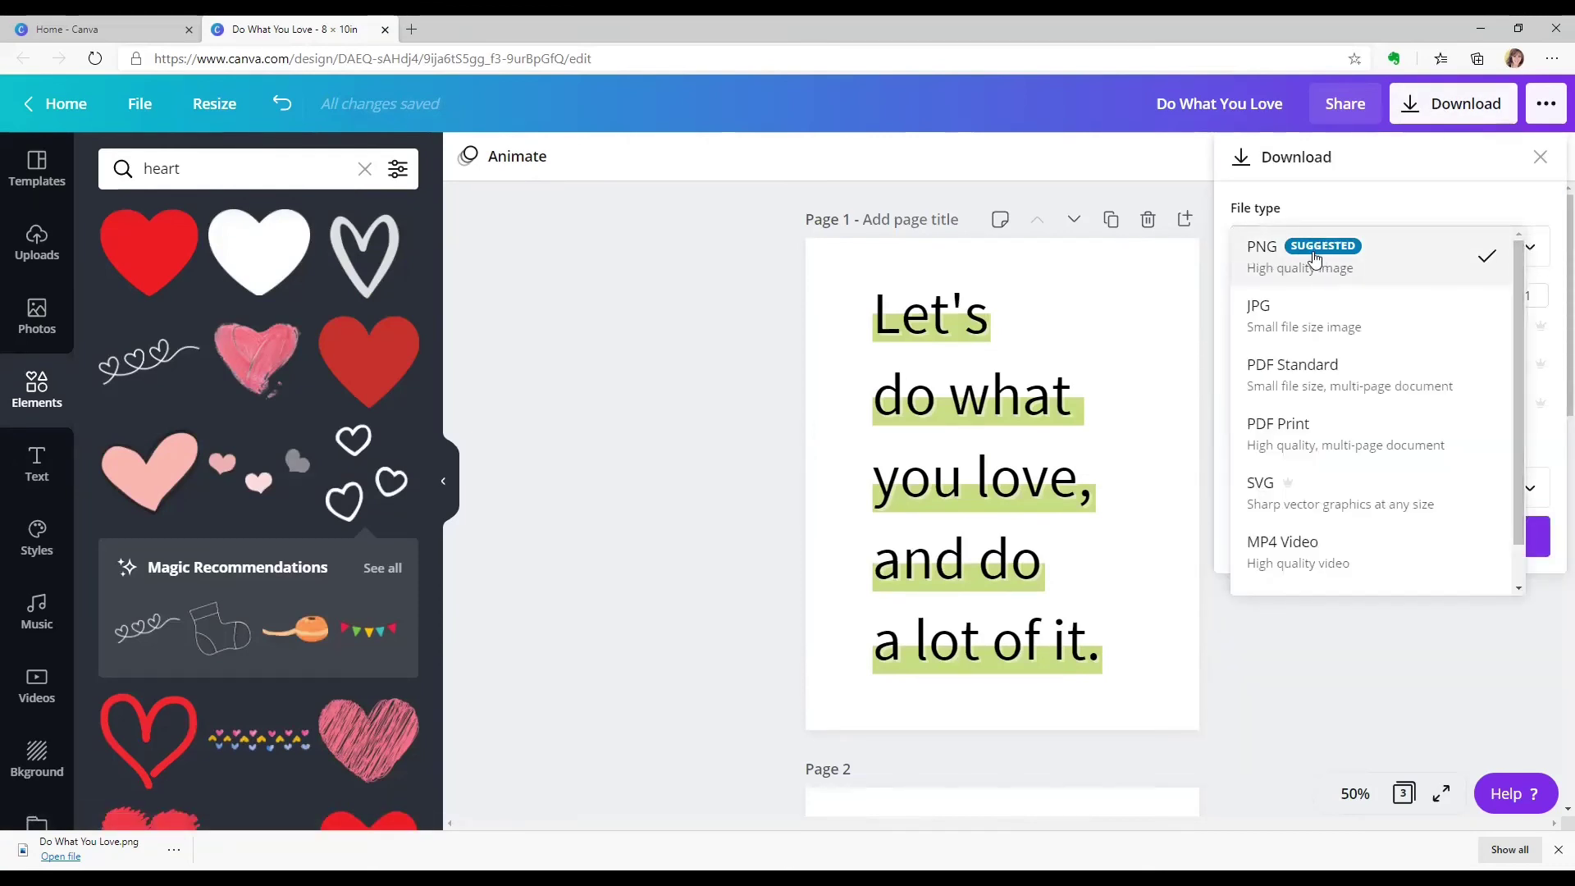
{"action": "scroll", "coordinate": [1326, 332], "scroll_direction": "down", "scroll_amount": 1}
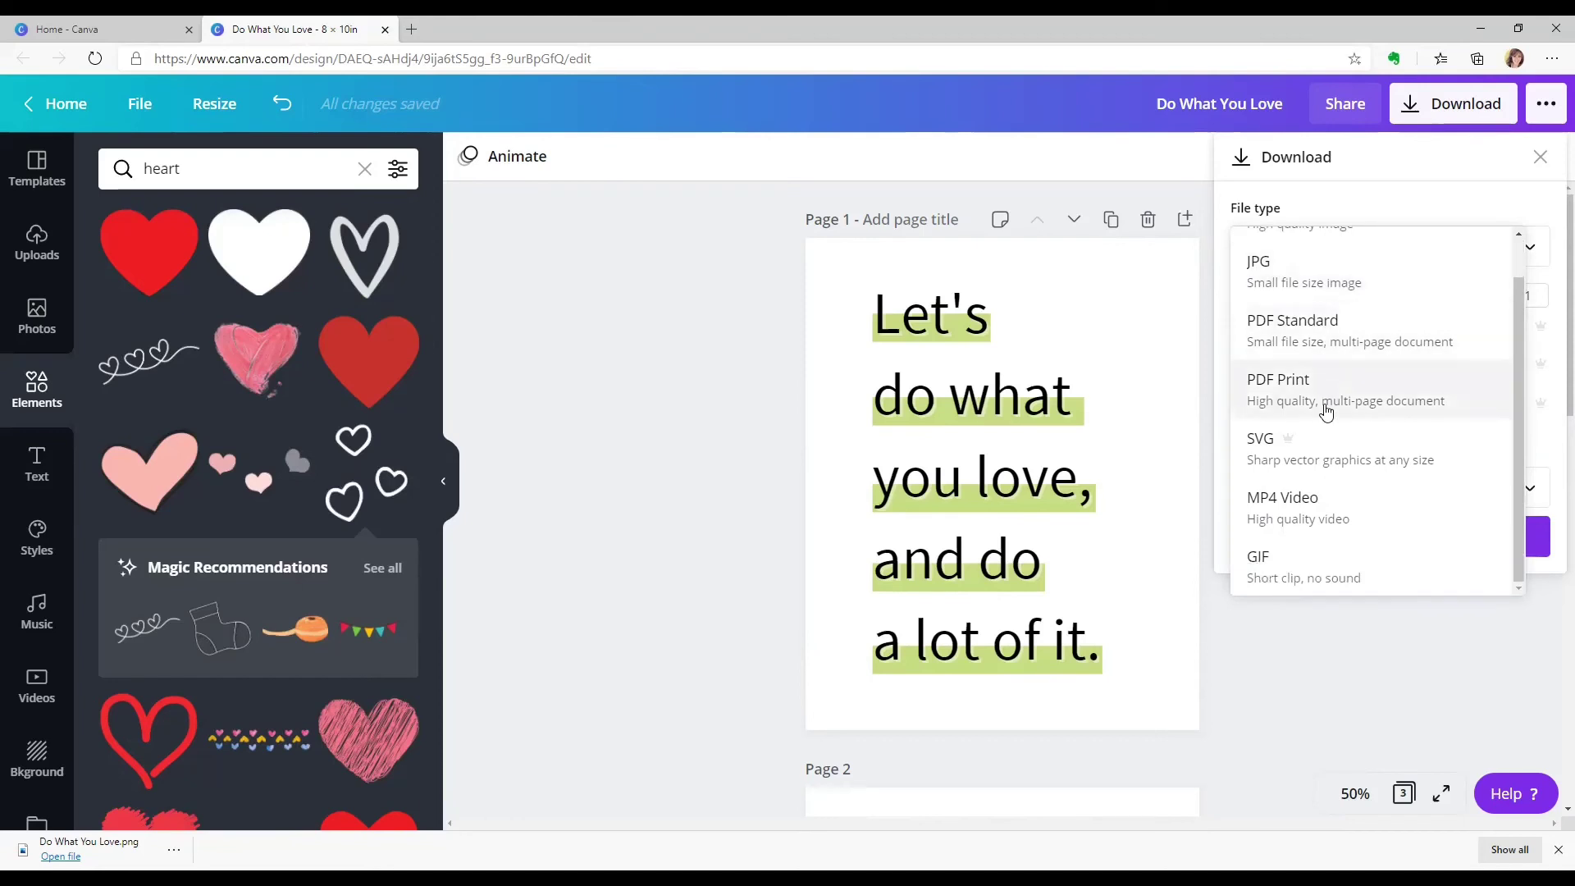
{"action": "scroll", "coordinate": [1325, 279], "scroll_direction": "up", "scroll_amount": 1}
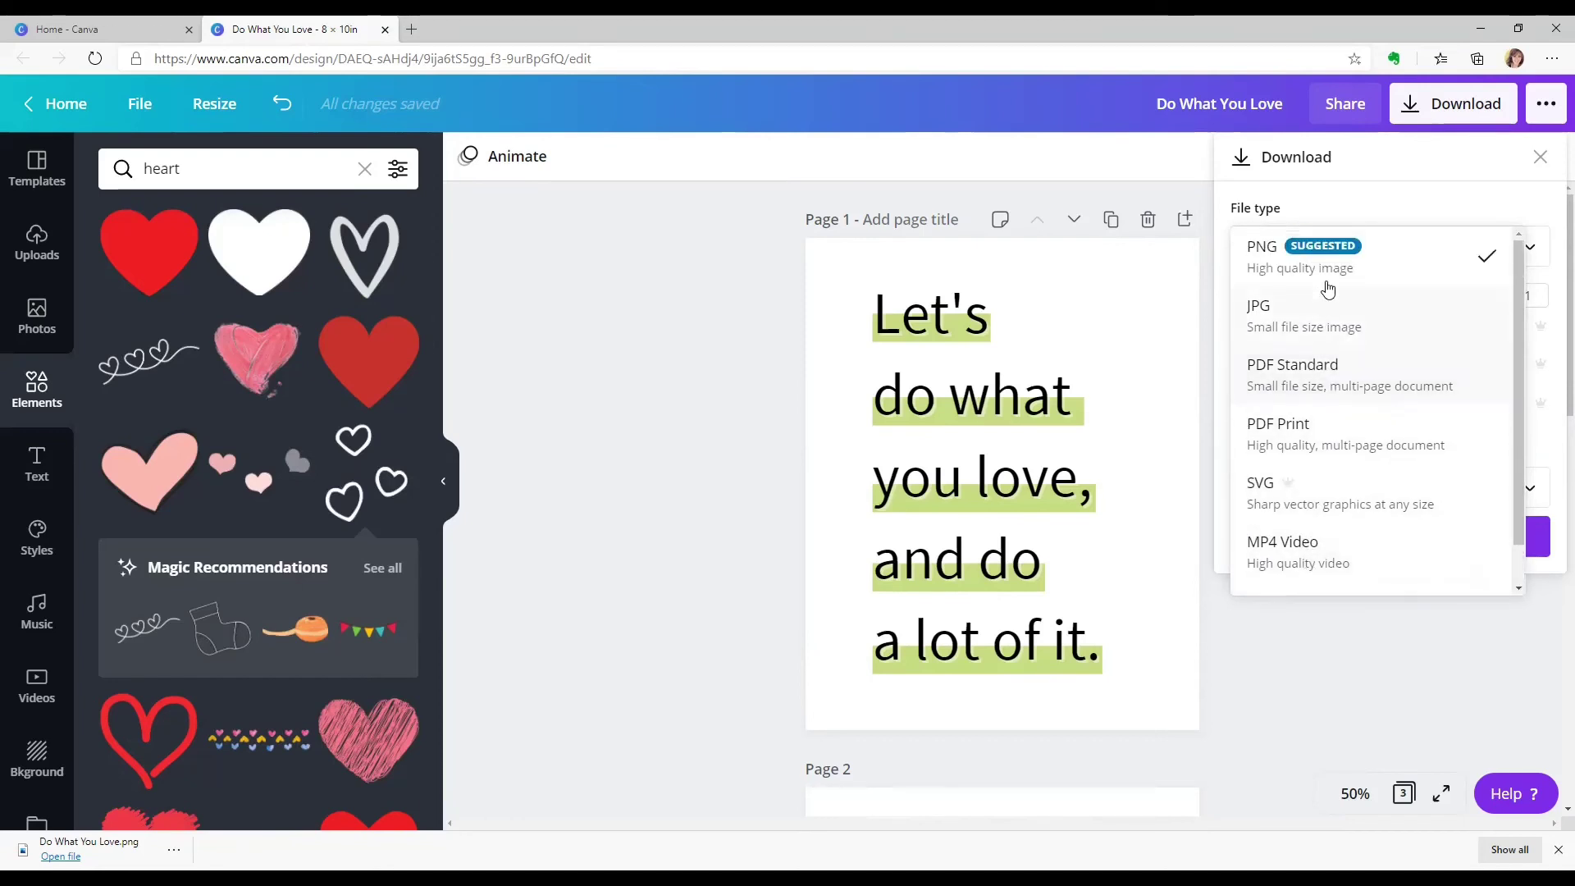
{"action": "left_click", "coordinate": [1329, 256]}
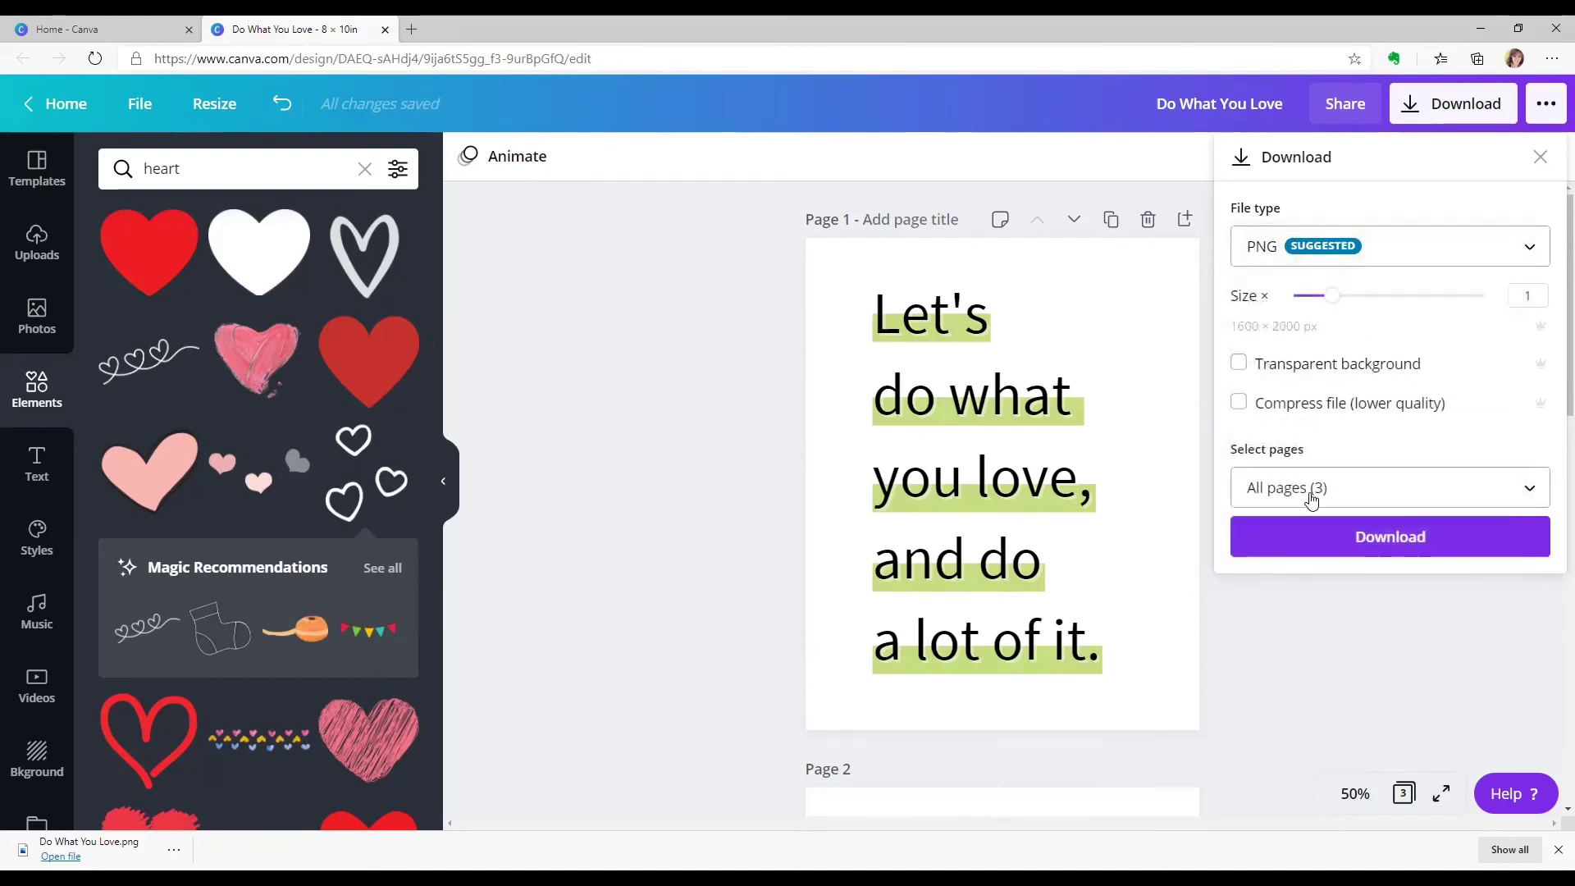
Step: Limit the download to Page 1 and save the PNG as 'Do What You Love 2'
{"action": "left_click", "coordinate": [1308, 492]}
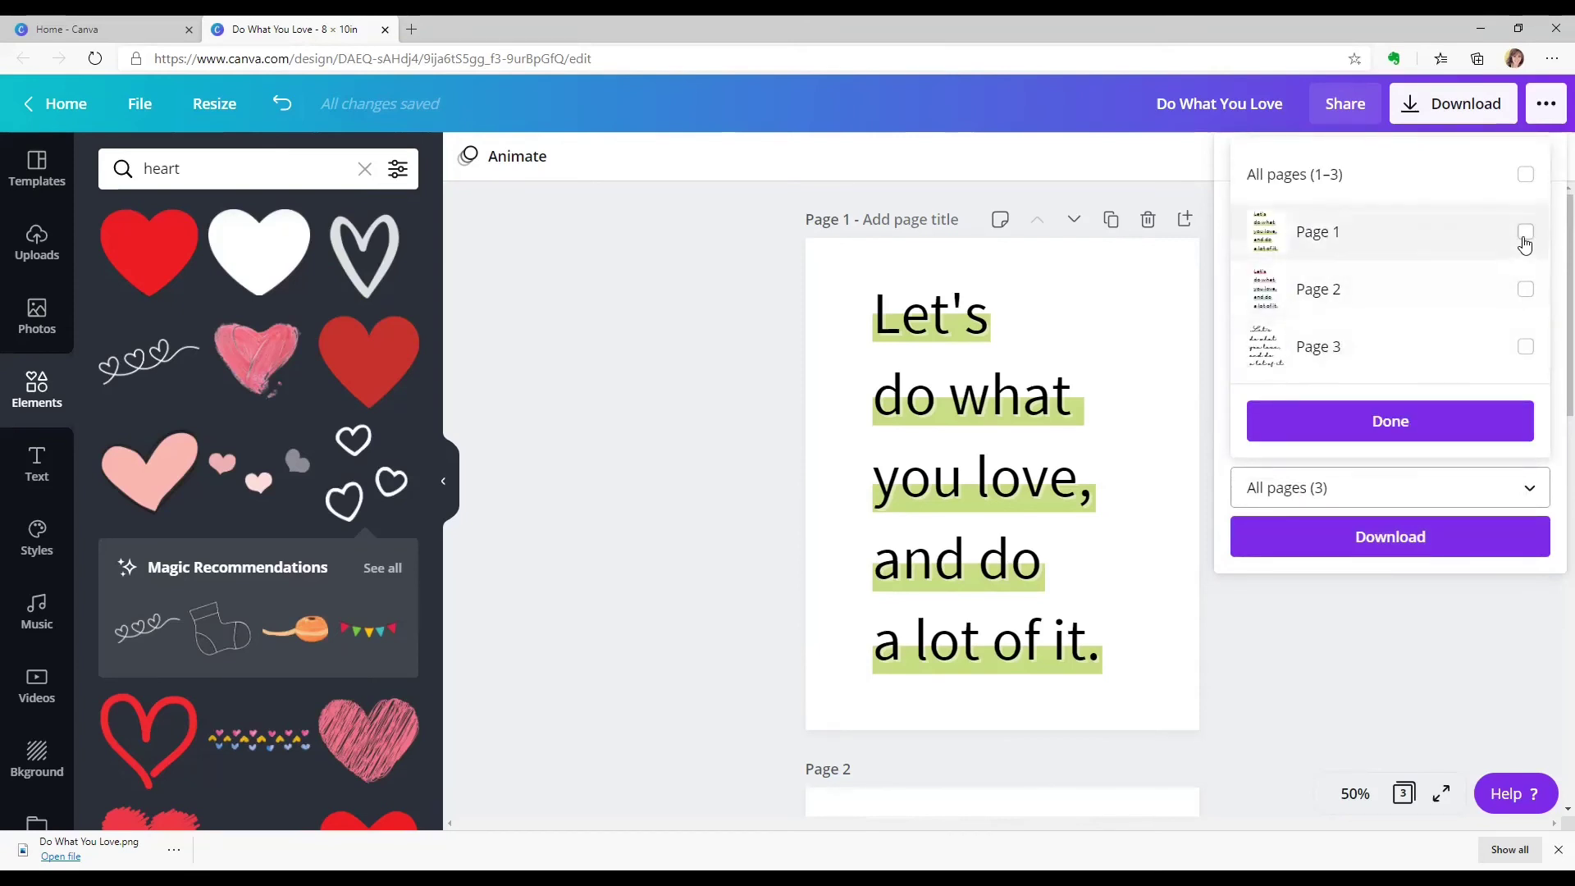
{"action": "left_click", "coordinate": [1525, 233]}
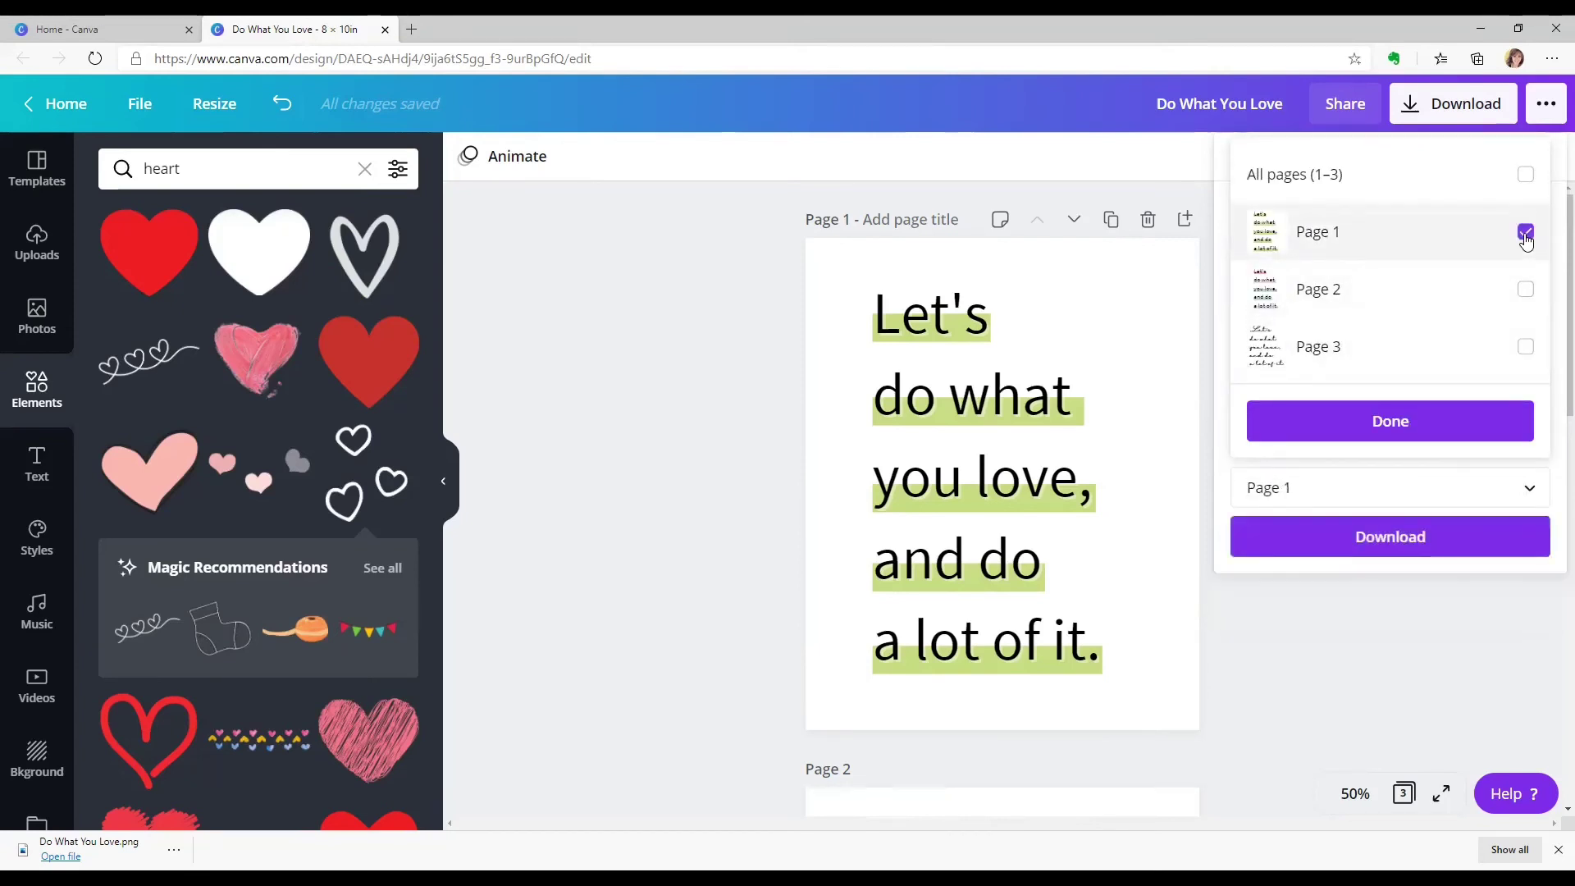
{"action": "left_click", "coordinate": [1394, 426]}
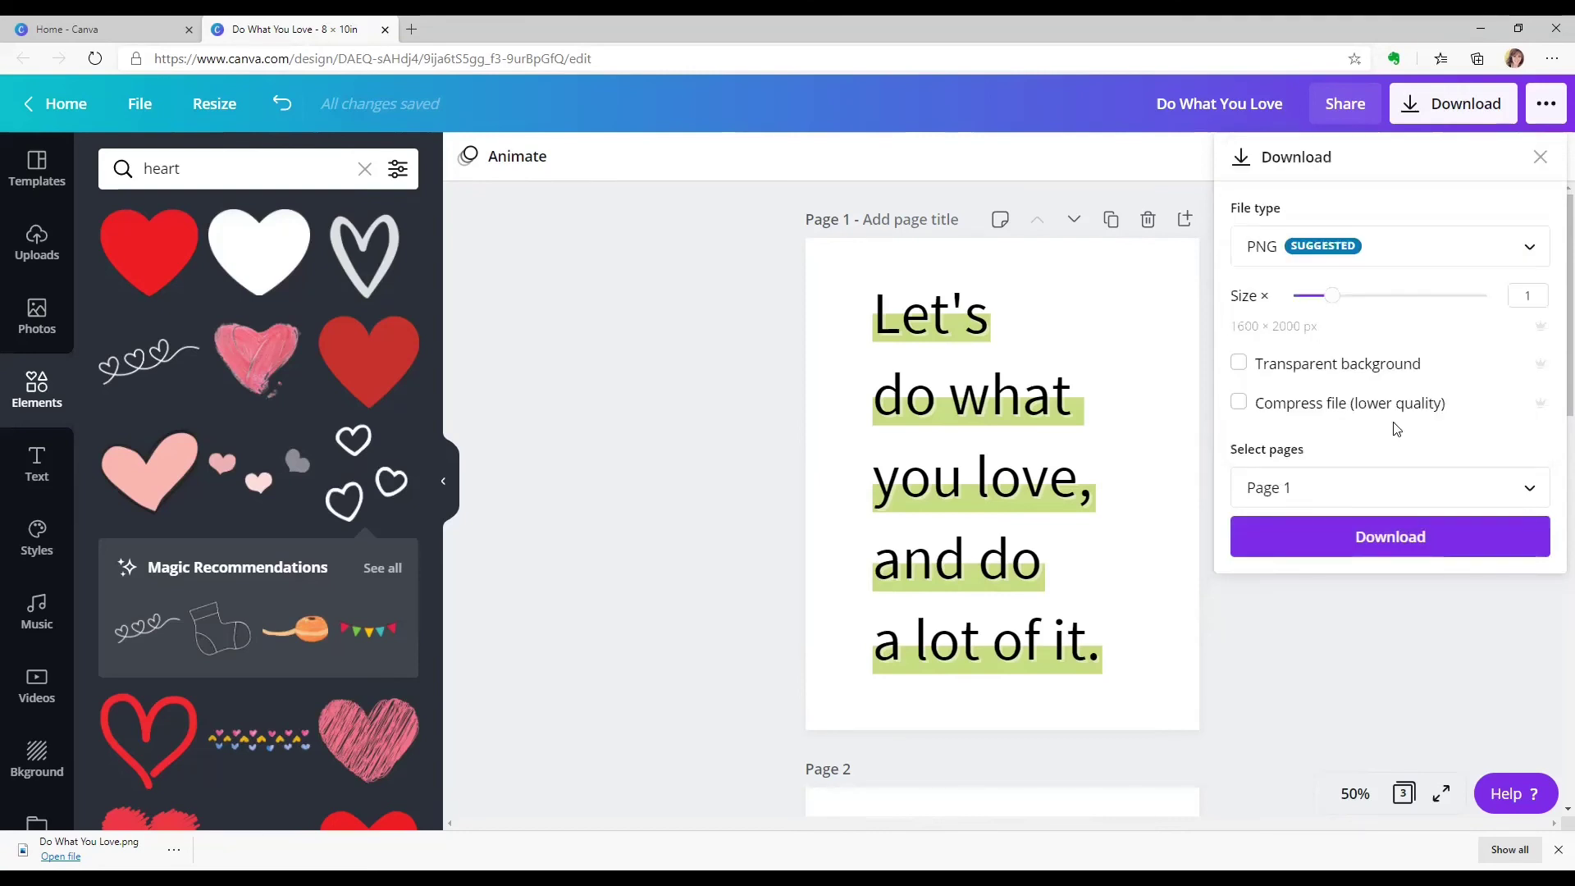
{"action": "left_click", "coordinate": [1386, 545]}
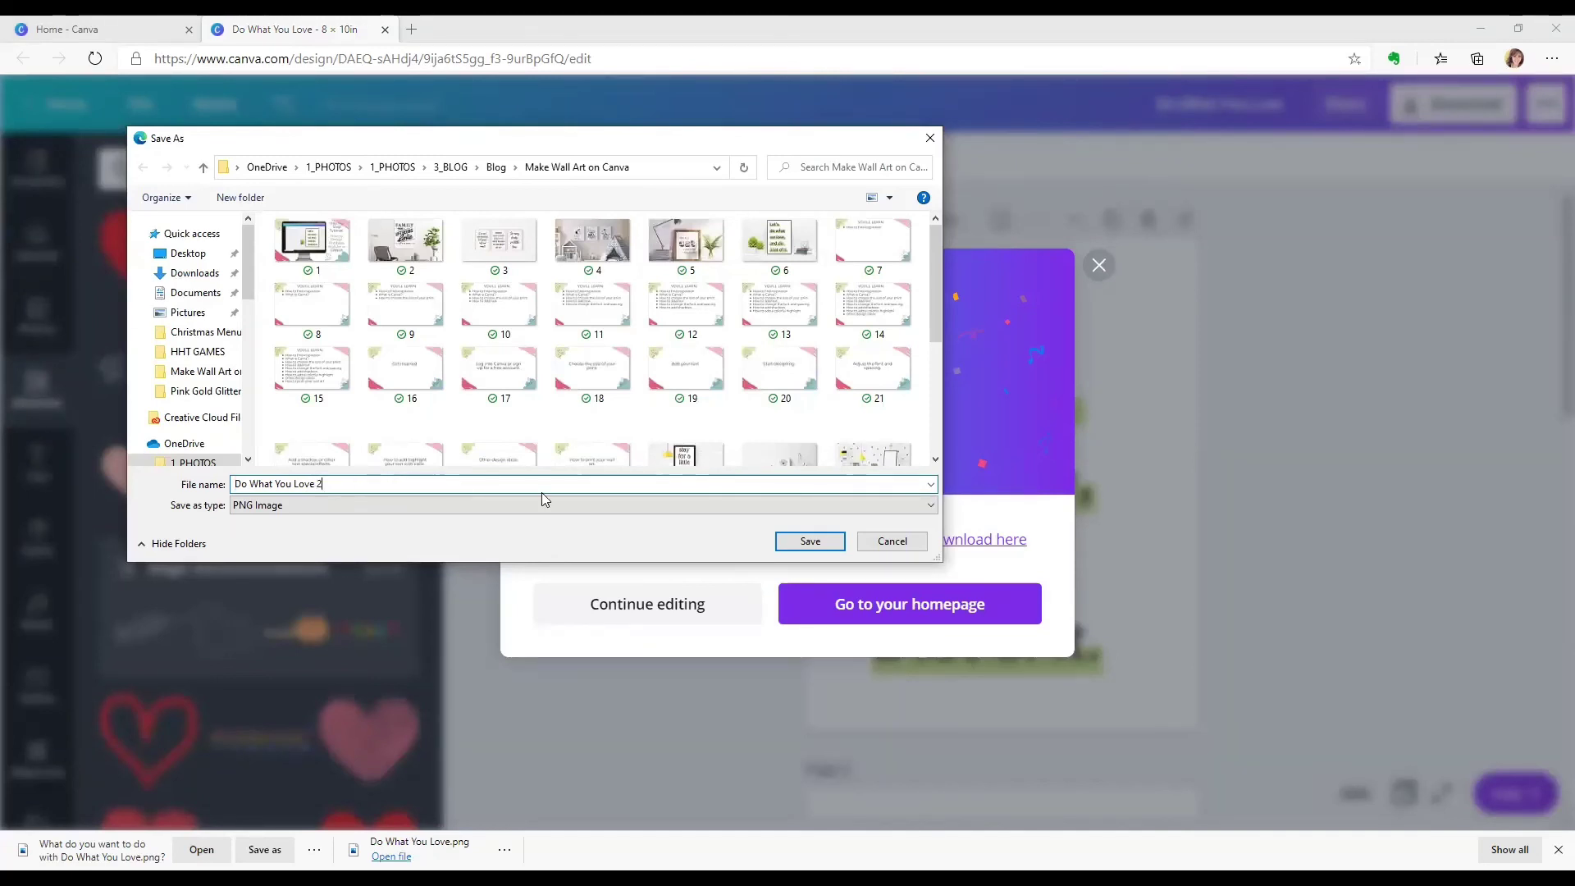
{"action": "left_click", "coordinate": [804, 543]}
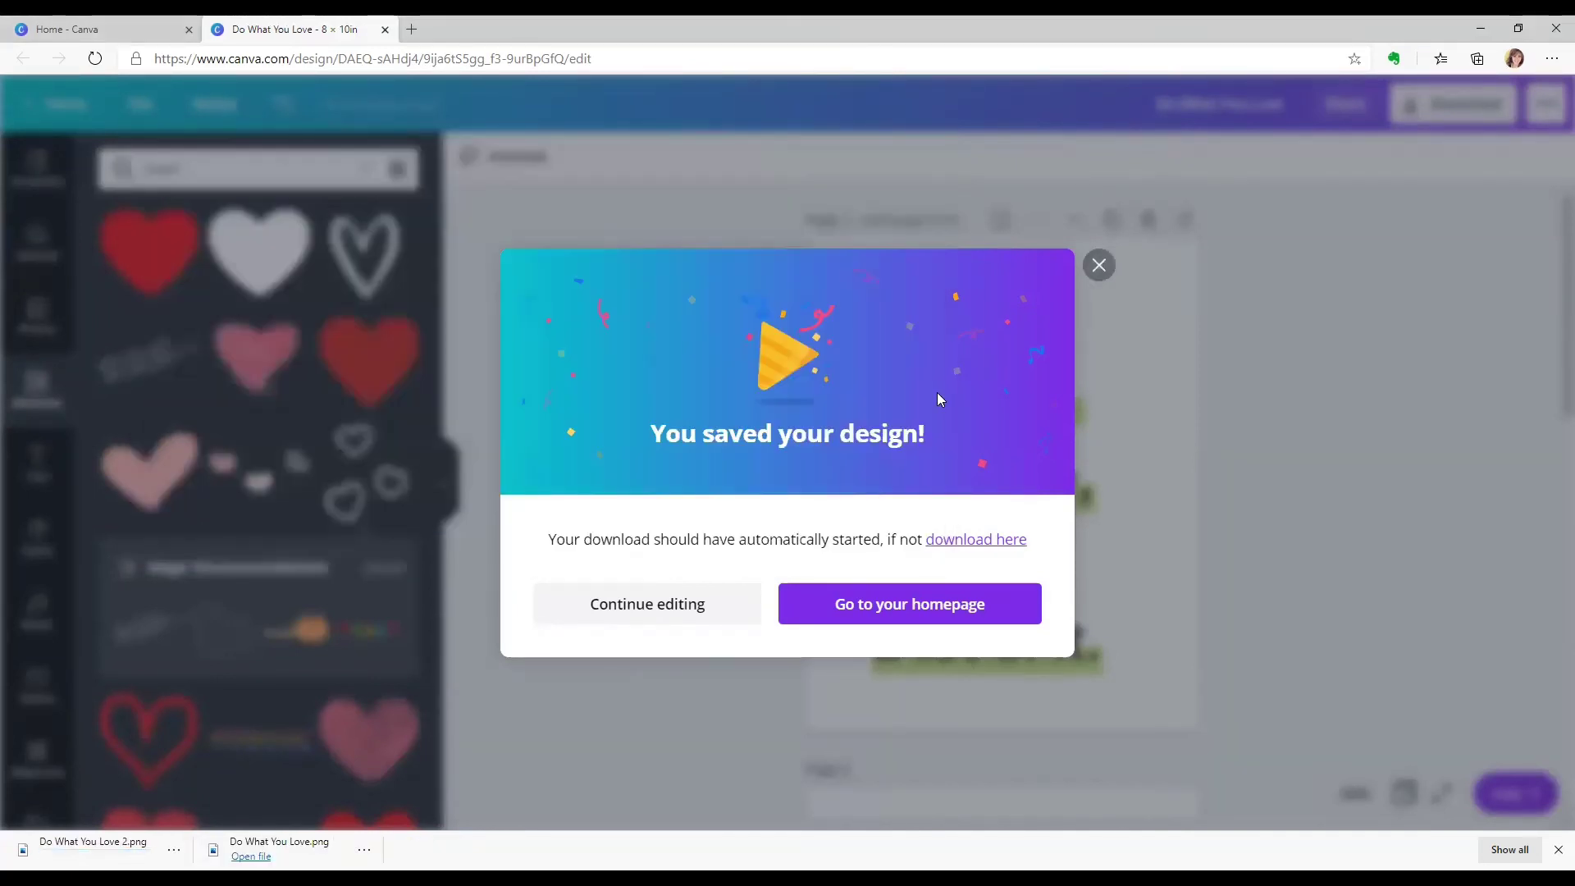
{"action": "left_click", "coordinate": [1099, 266]}
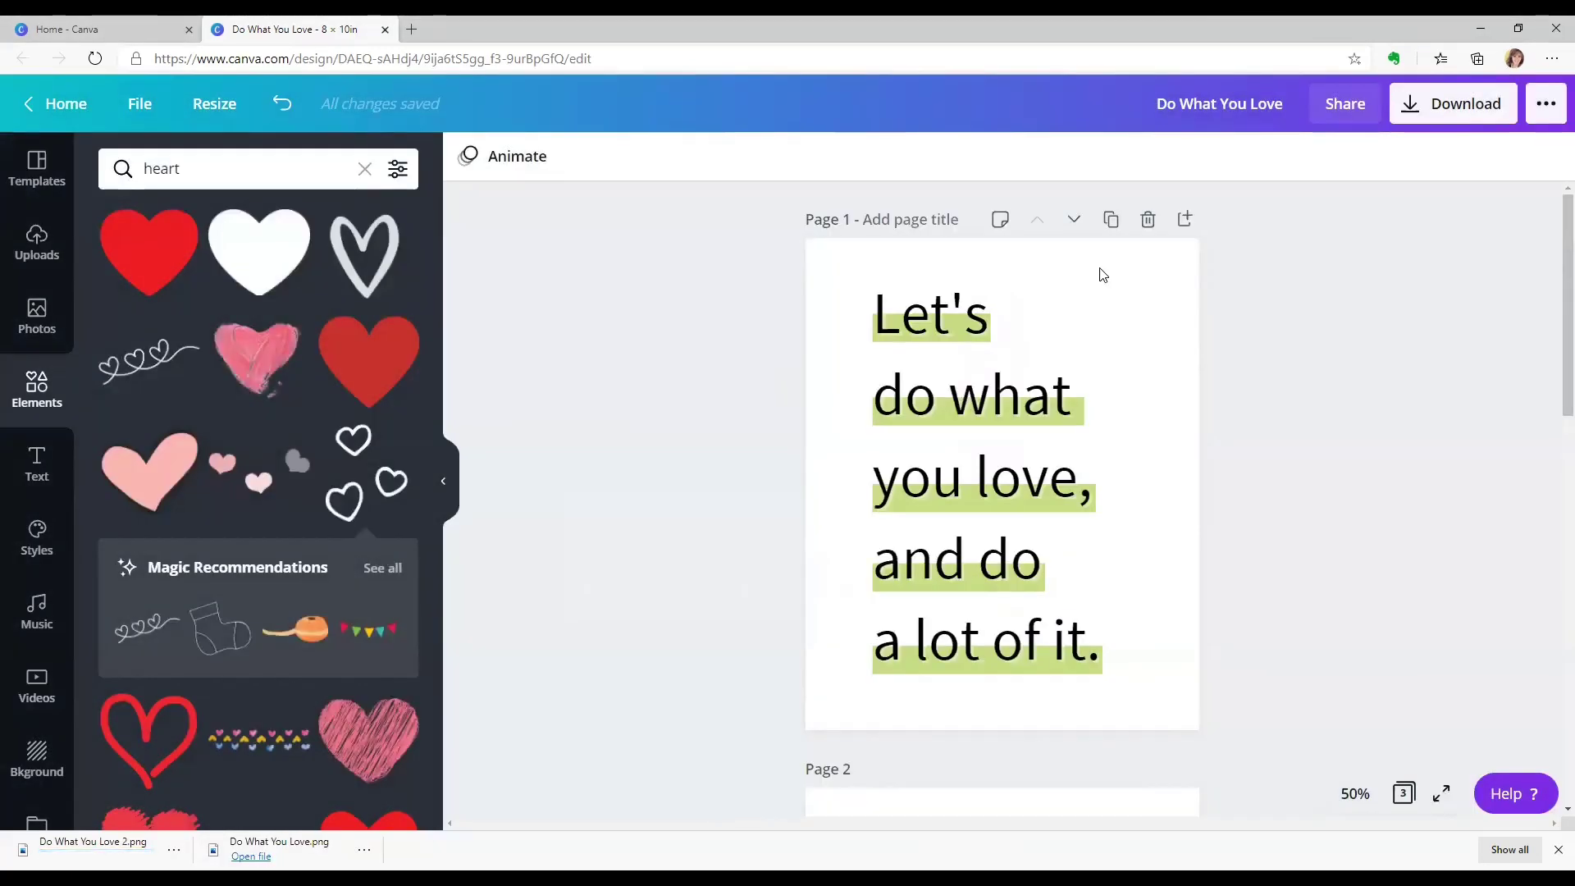